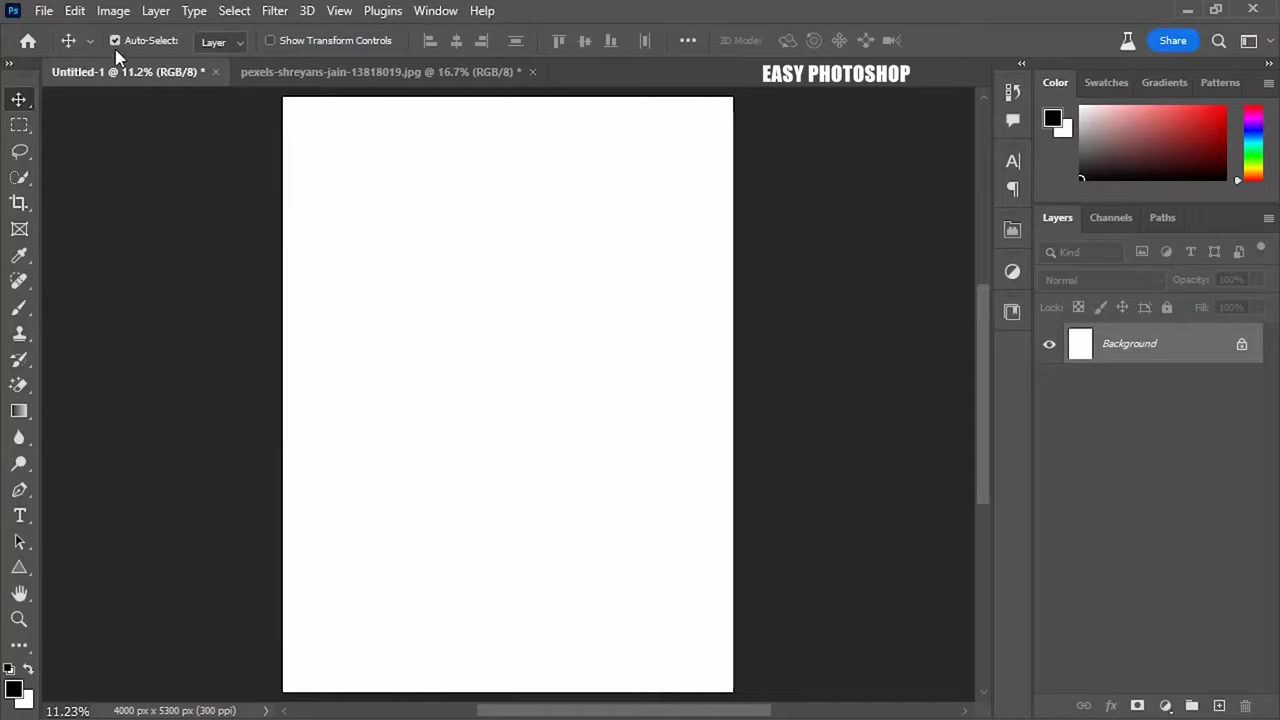
# Embed the daniel-sinoca wave photo and position it across the poster's upper half.
pyautogui.click(44, 10)
pyautogui.click(98, 448)
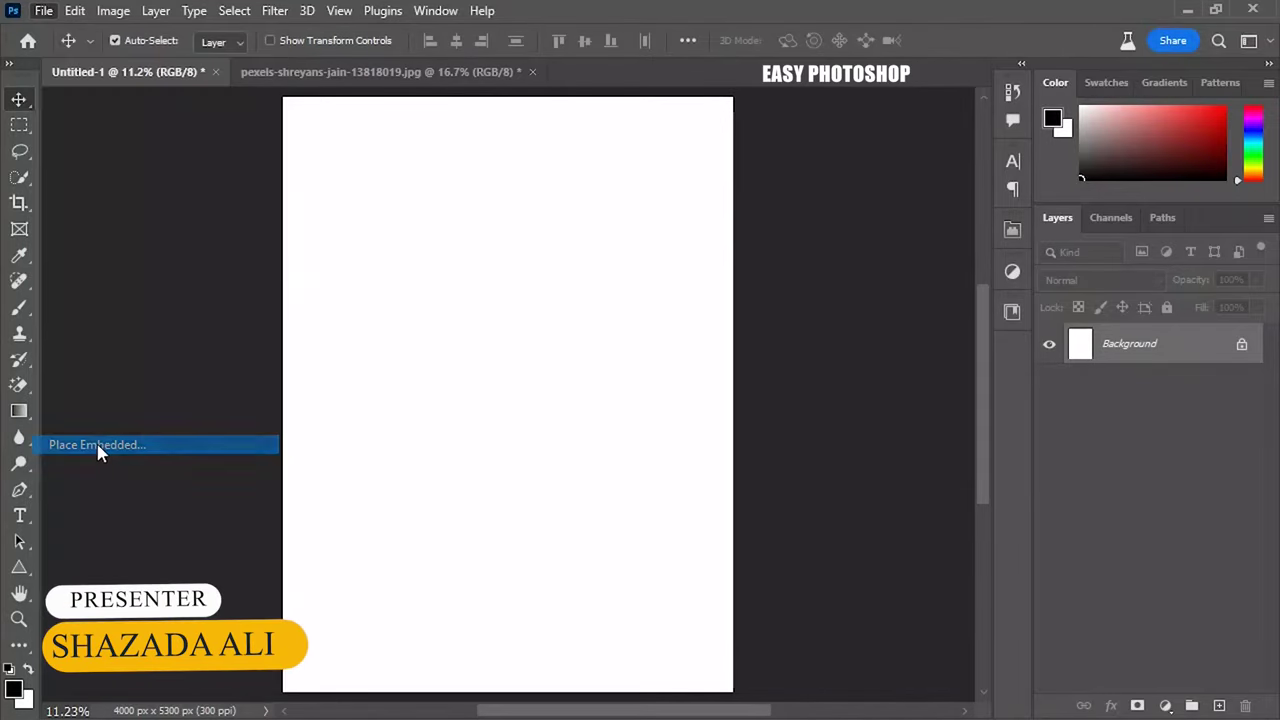
pyautogui.click(370, 215)
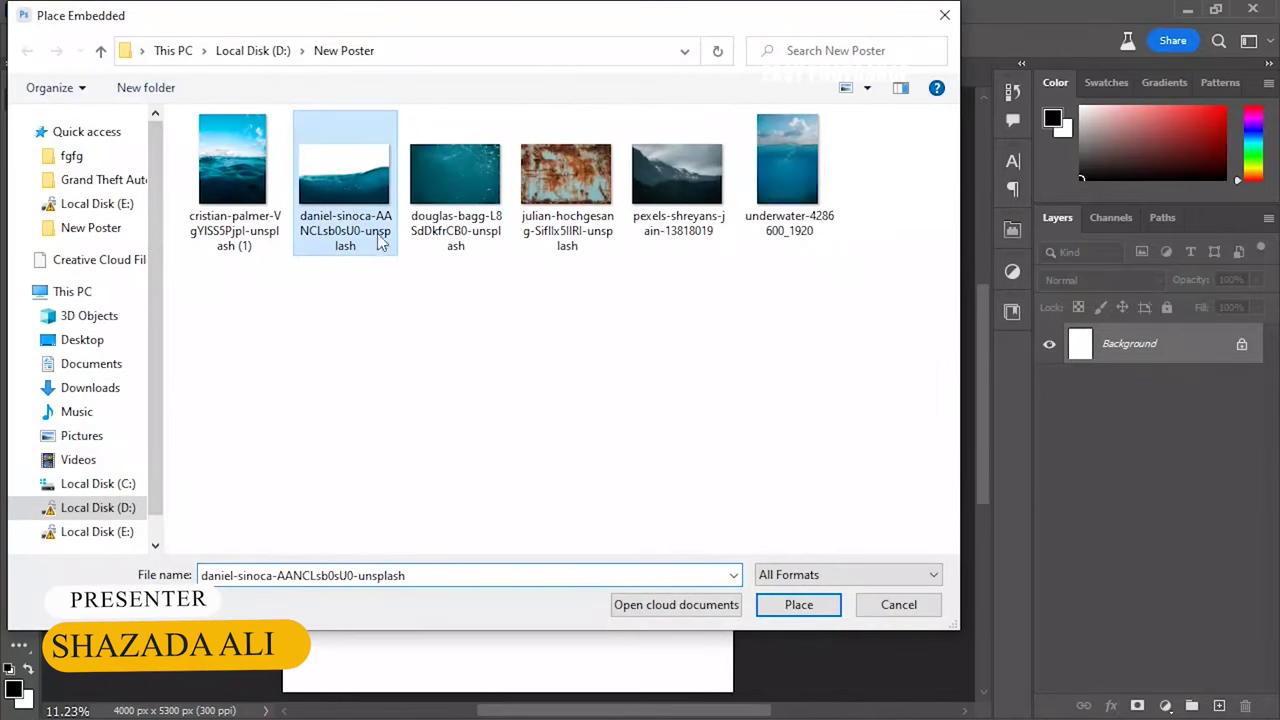
pyautogui.click(768, 613)
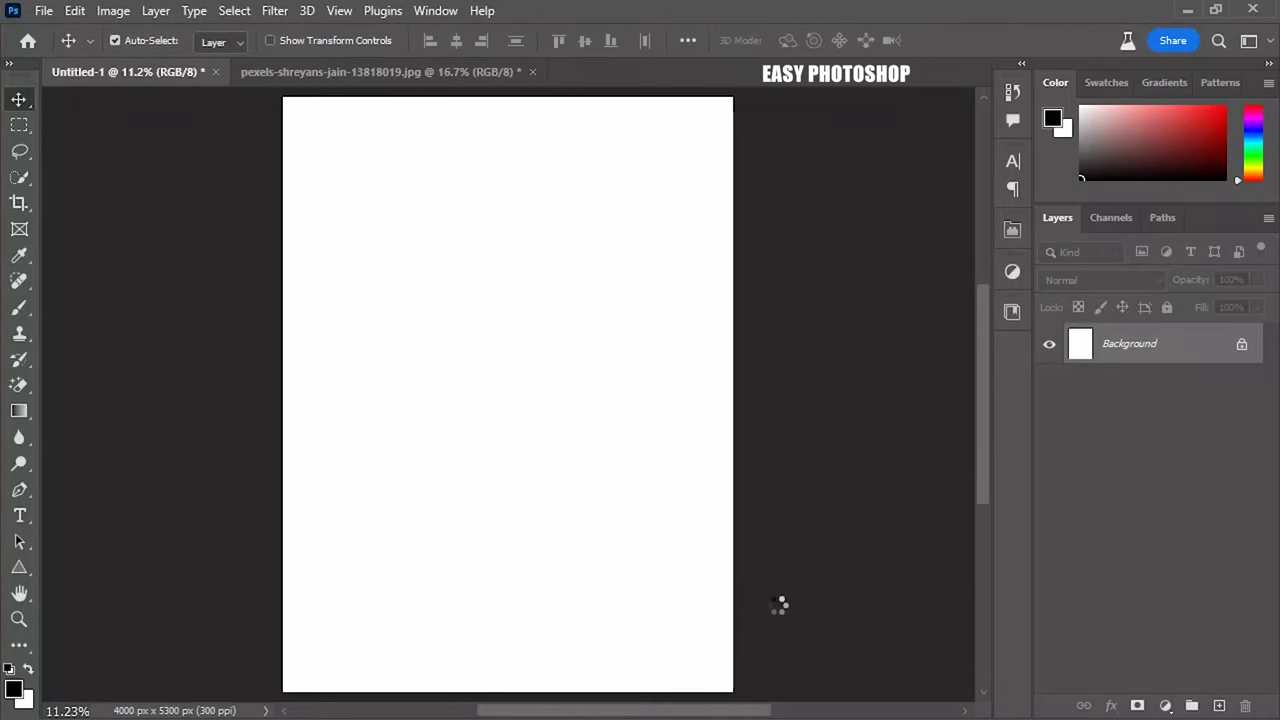
pyautogui.moveTo(686, 466); pyautogui.dragTo(680, 369)
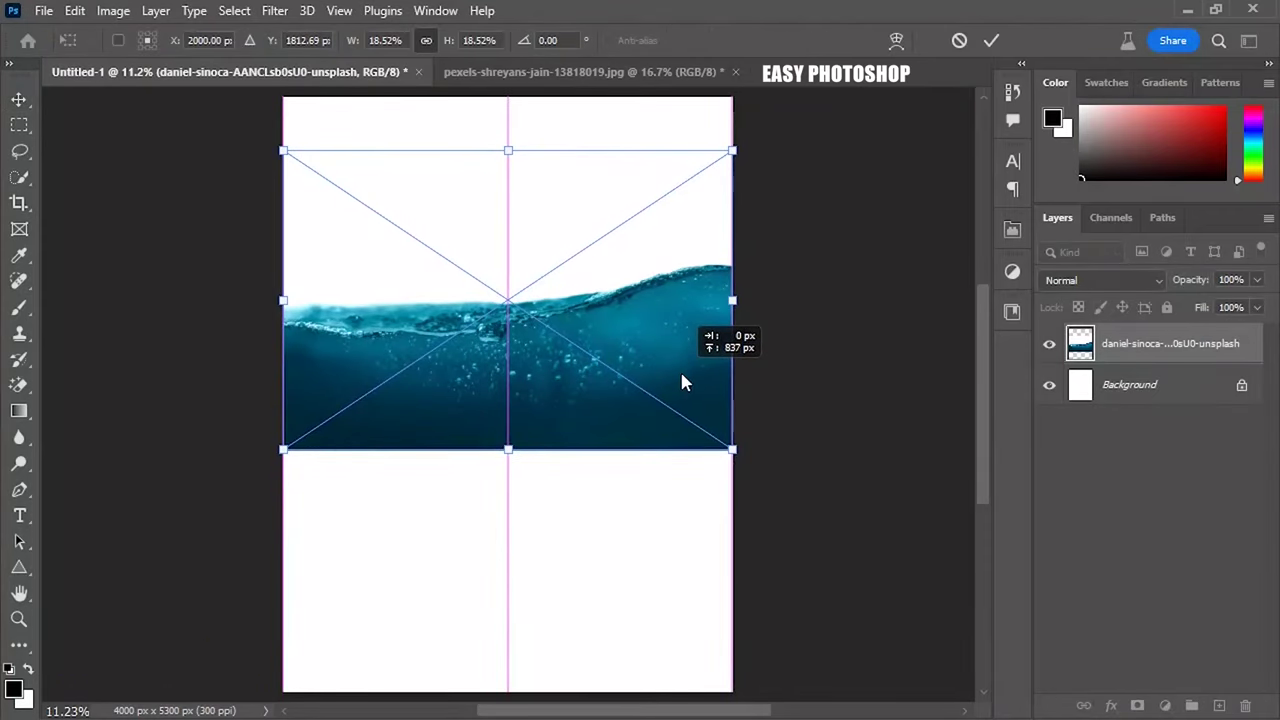
pyautogui.press('Return')
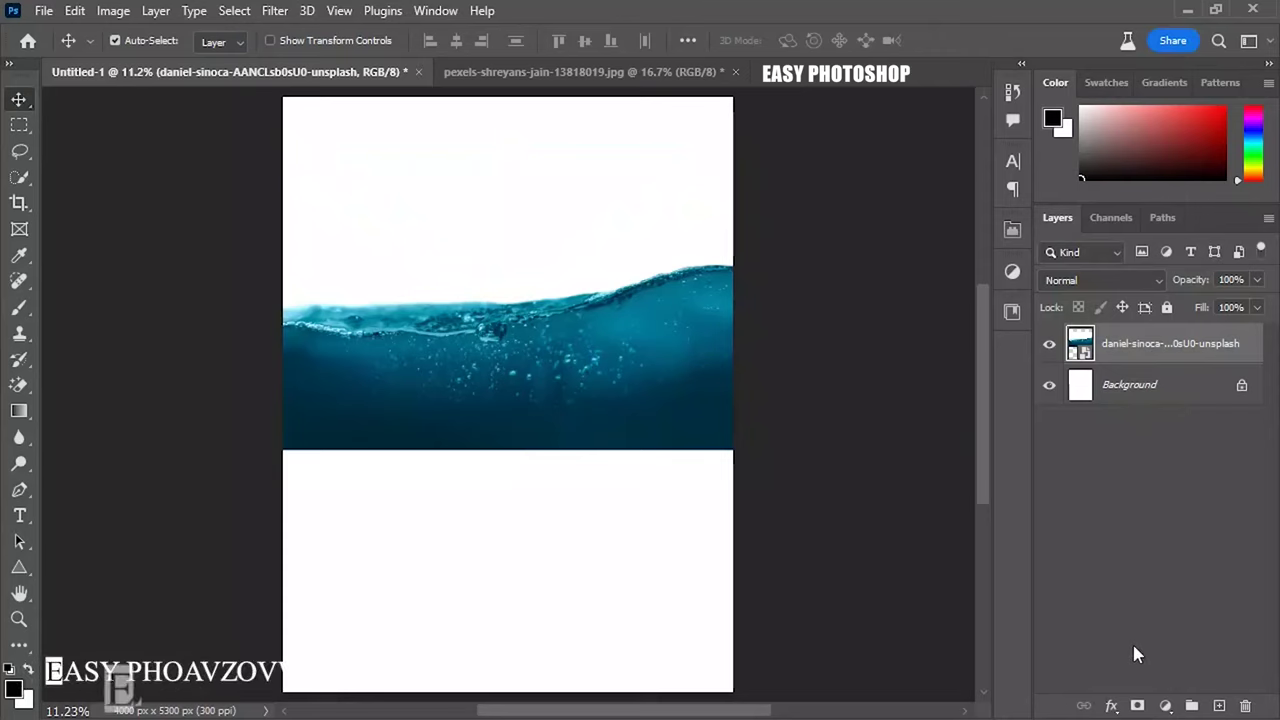
# Add a black Solid Color fill layer above the Background.
pyautogui.click(1114, 398)
pyautogui.click(1166, 707)
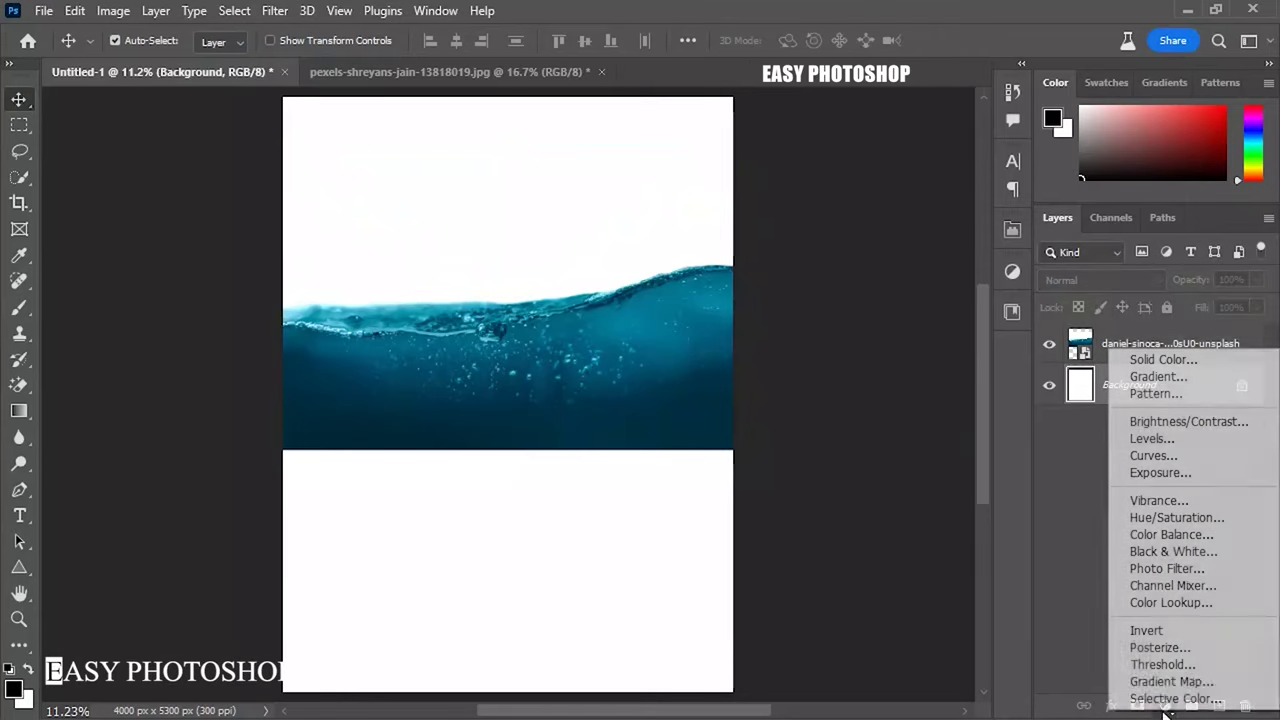
pyautogui.click(1160, 361)
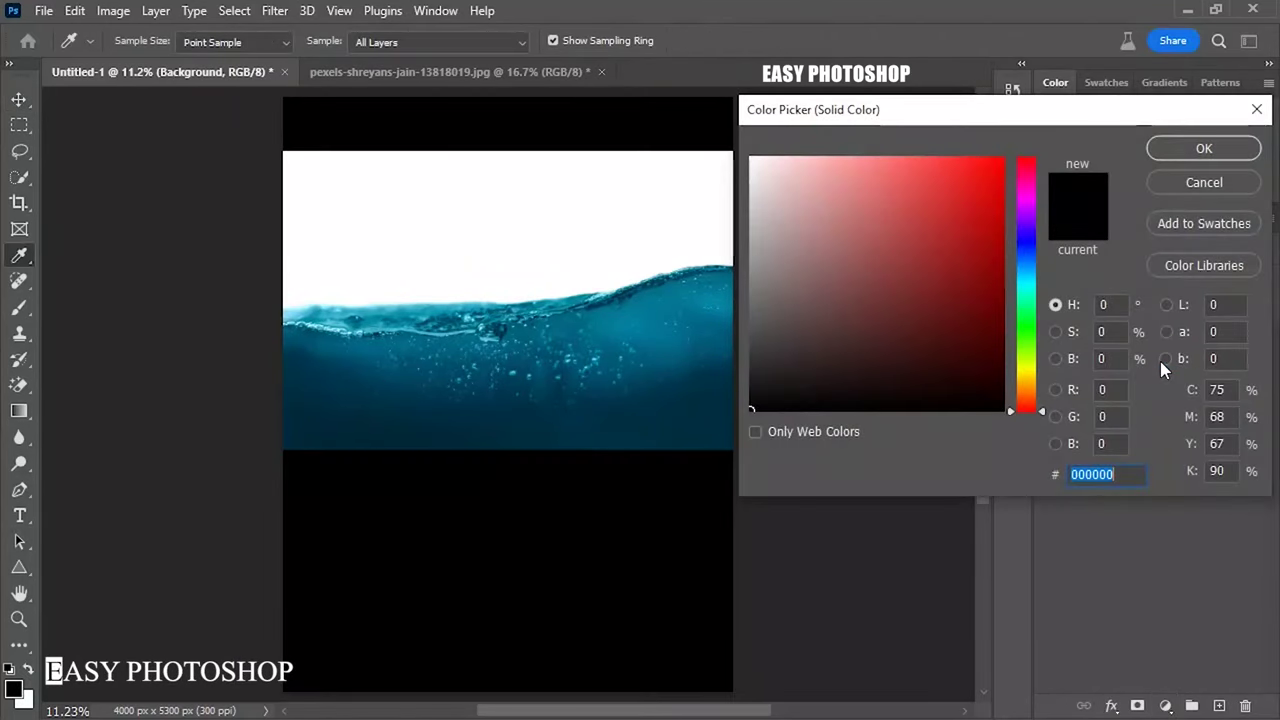
pyautogui.click(1192, 150)
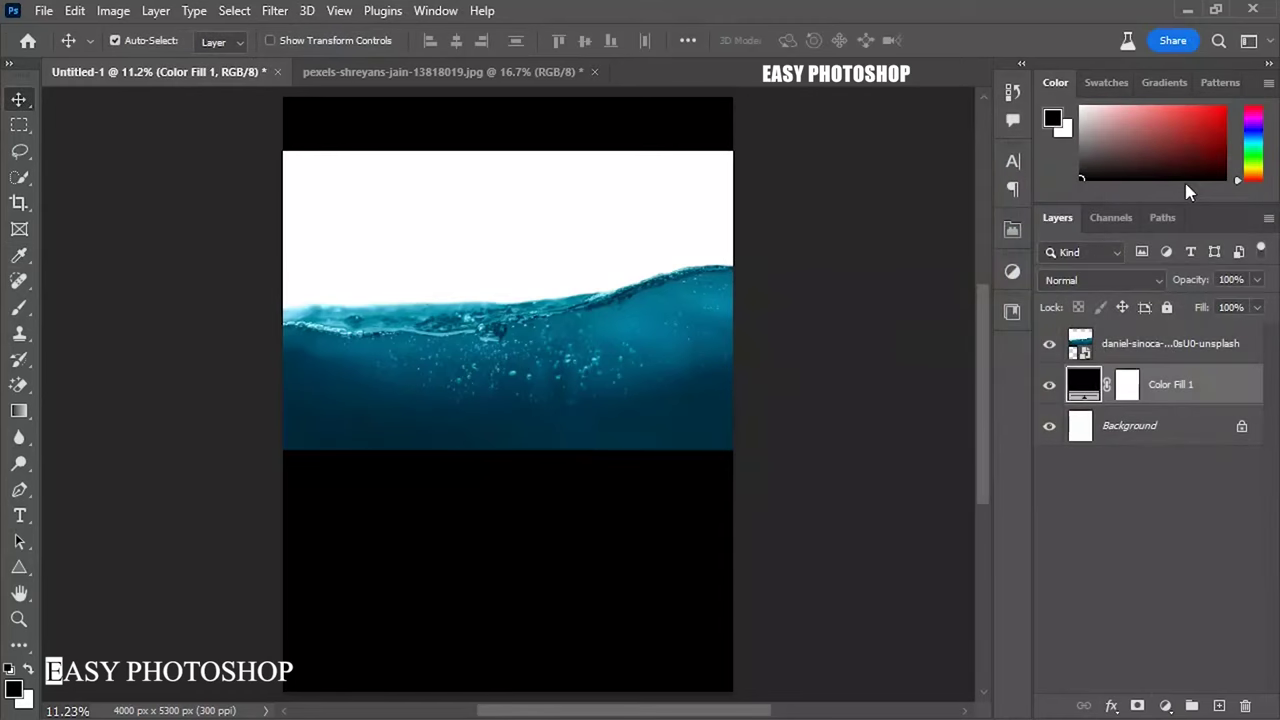
# Mask out the wave photo's white sky, then delete the Color Fill 1 layer.
pyautogui.click(1119, 355)
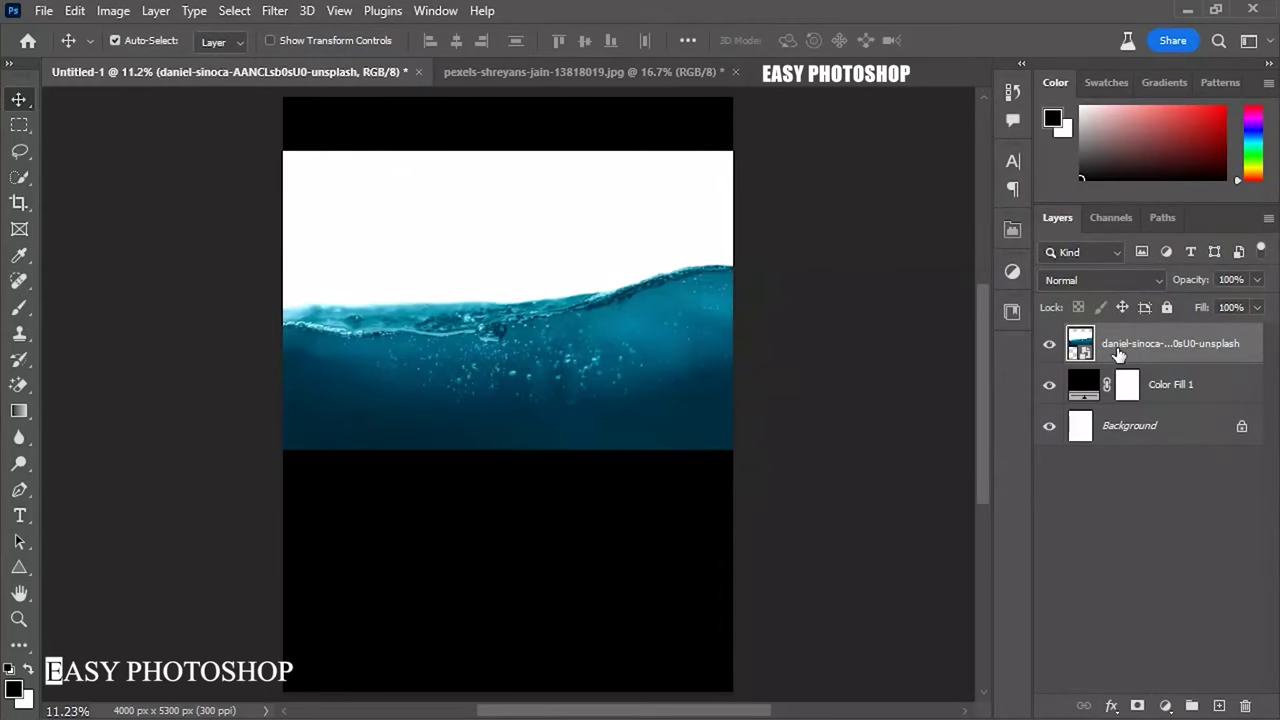
pyautogui.click(18, 176)
pyautogui.moveTo(377, 226)
pyautogui.mouseDown()
pyautogui.moveTo(521, 226)
pyautogui.moveTo(551, 260)
pyautogui.mouseUp()
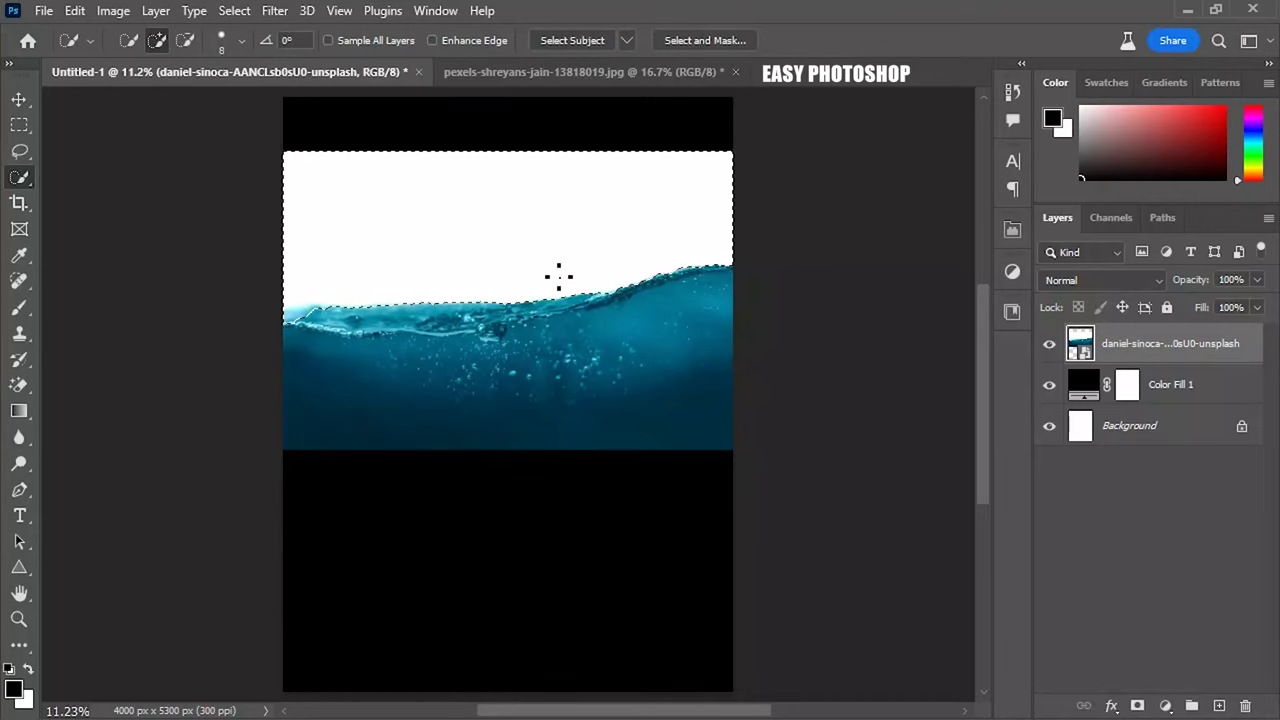
pyautogui.hotkey('ctrl', 'shift', 'i')
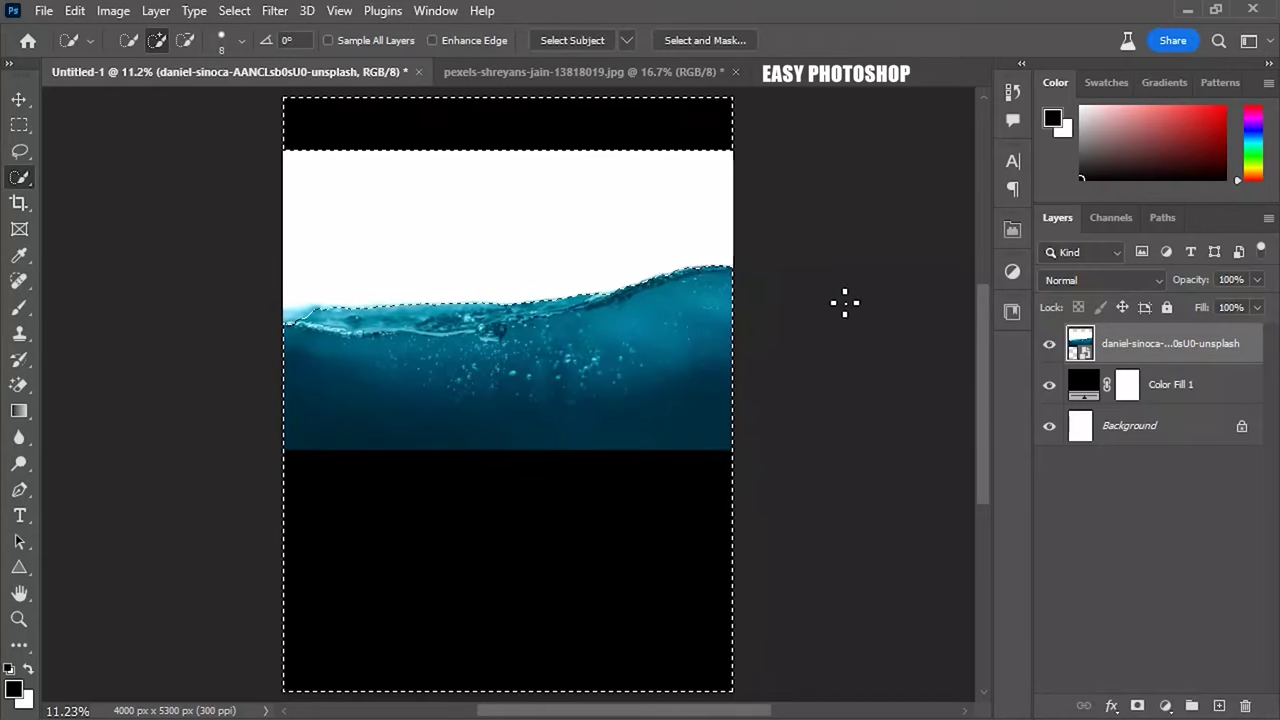
pyautogui.click(1137, 706)
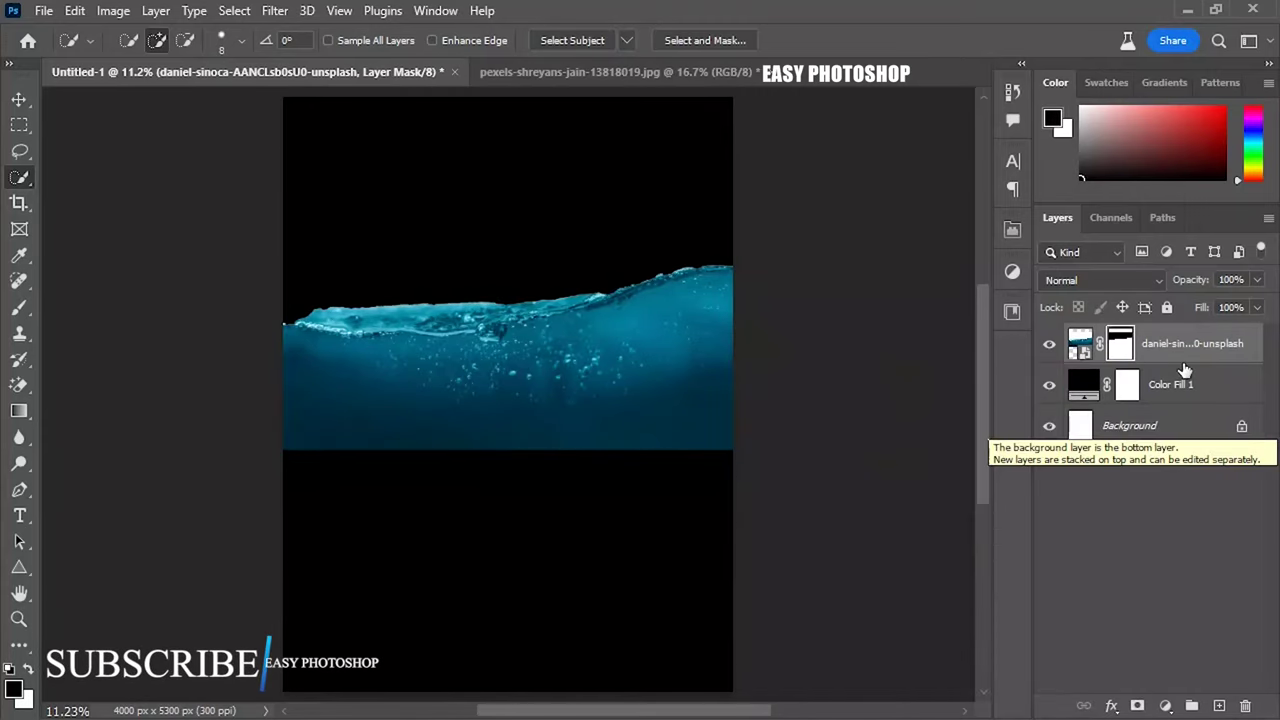
pyautogui.click(1183, 400)
pyautogui.press('Delete')
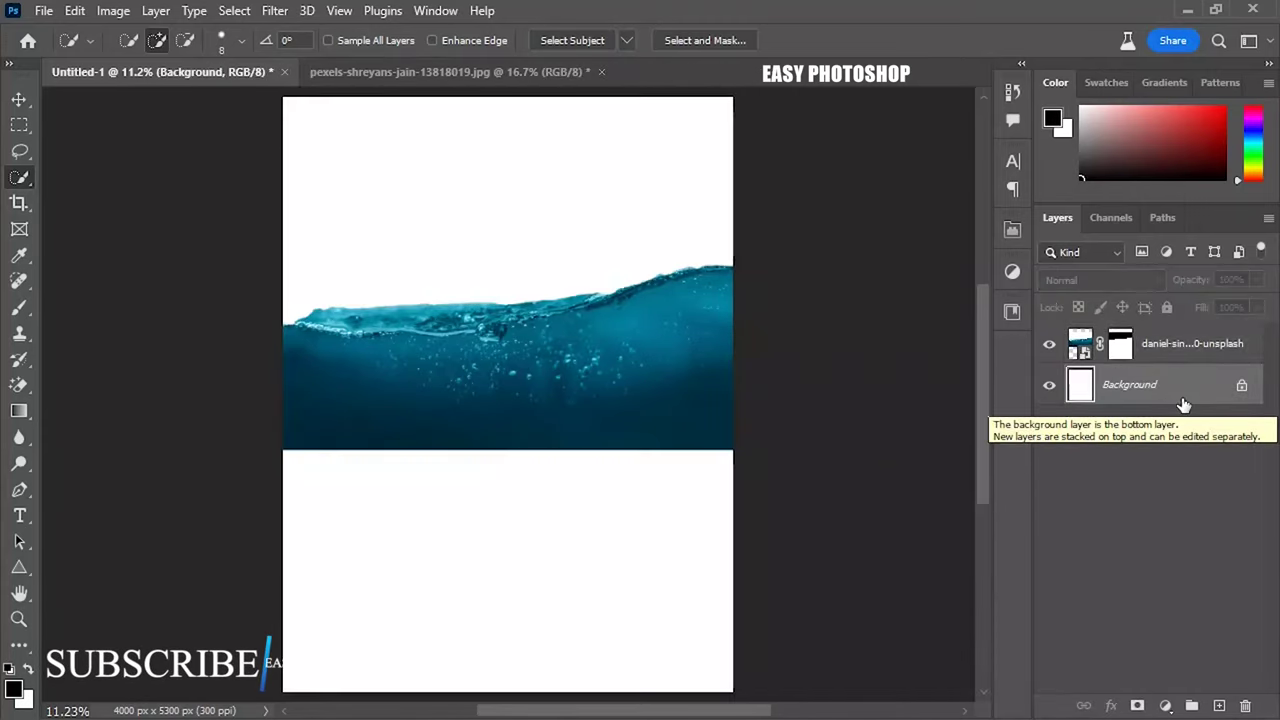
# Embed underwater-4286600_1920 and stretch it sideways to cover the full poster width.
pyautogui.click(19, 99)
pyautogui.click(44, 10)
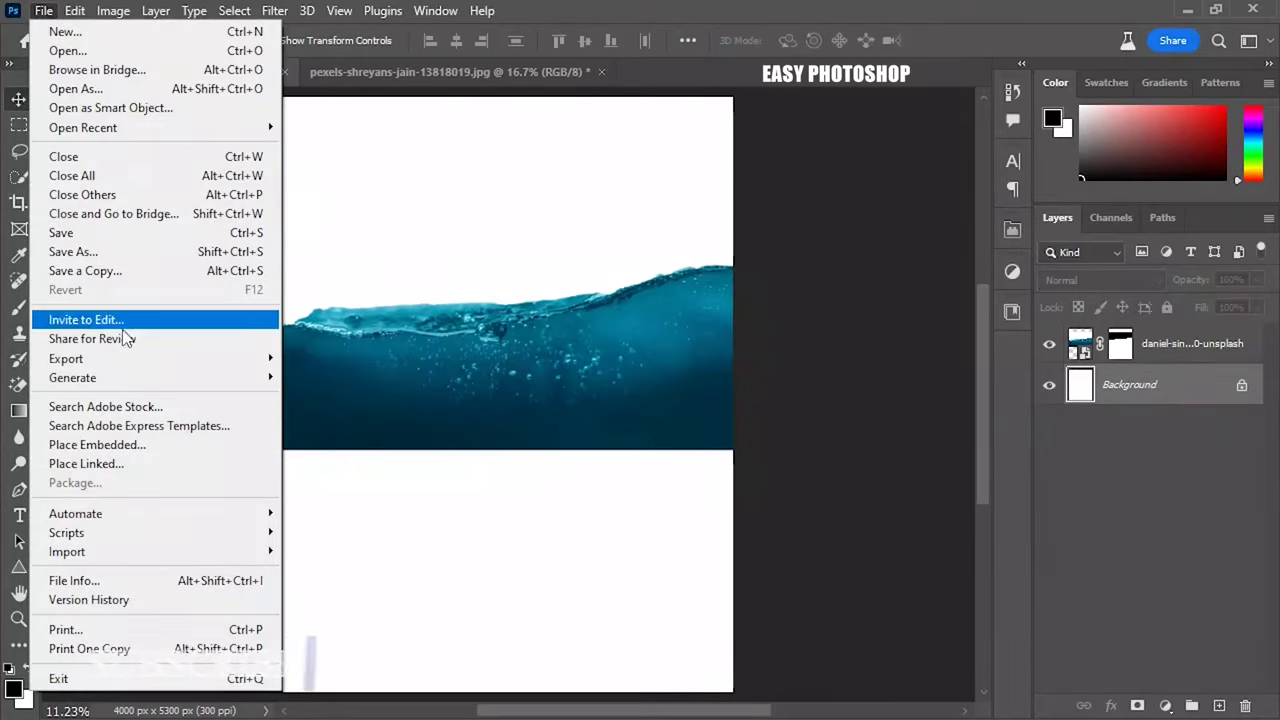
pyautogui.click(140, 446)
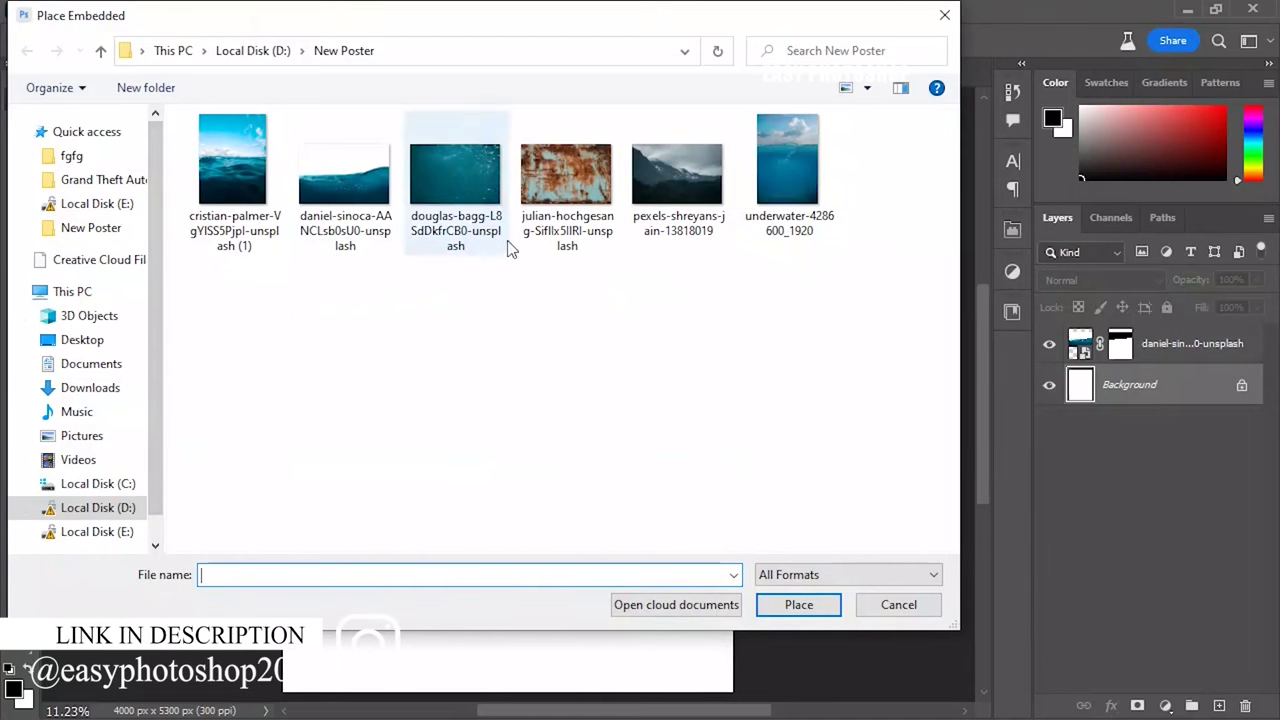
pyautogui.click(789, 185)
pyautogui.click(790, 620)
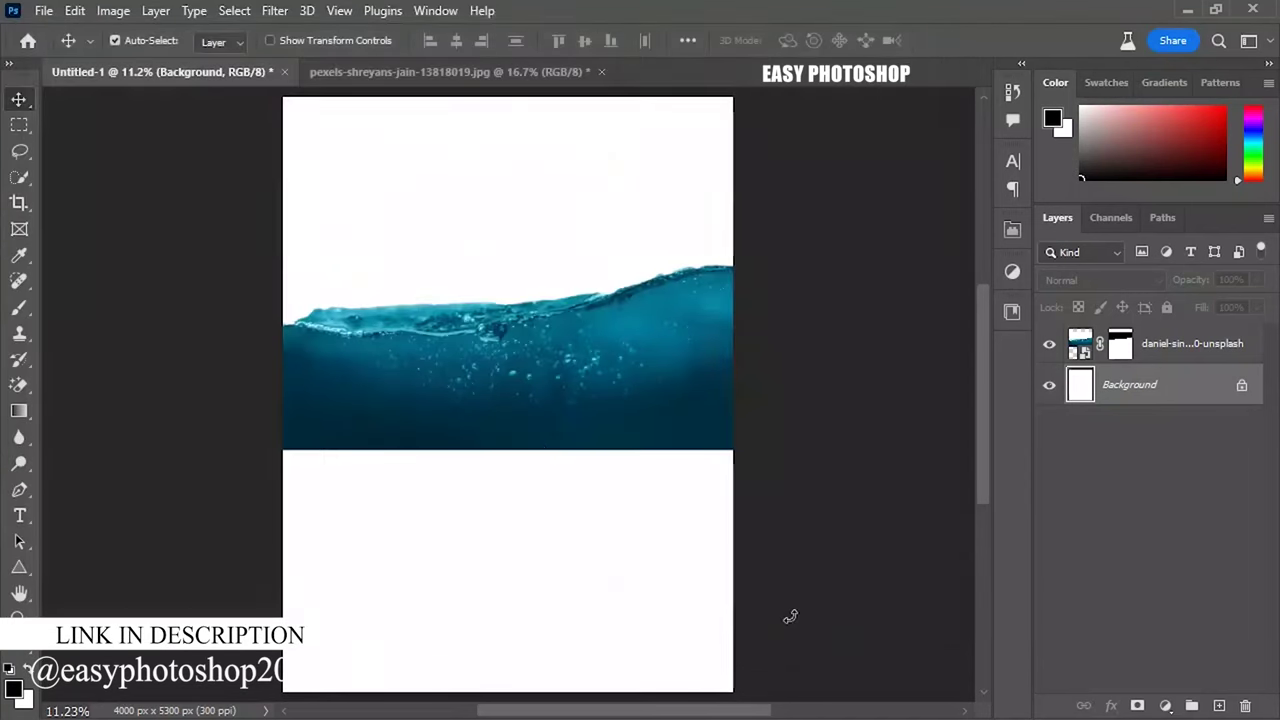
pyautogui.scroll(-1, 984, 412)
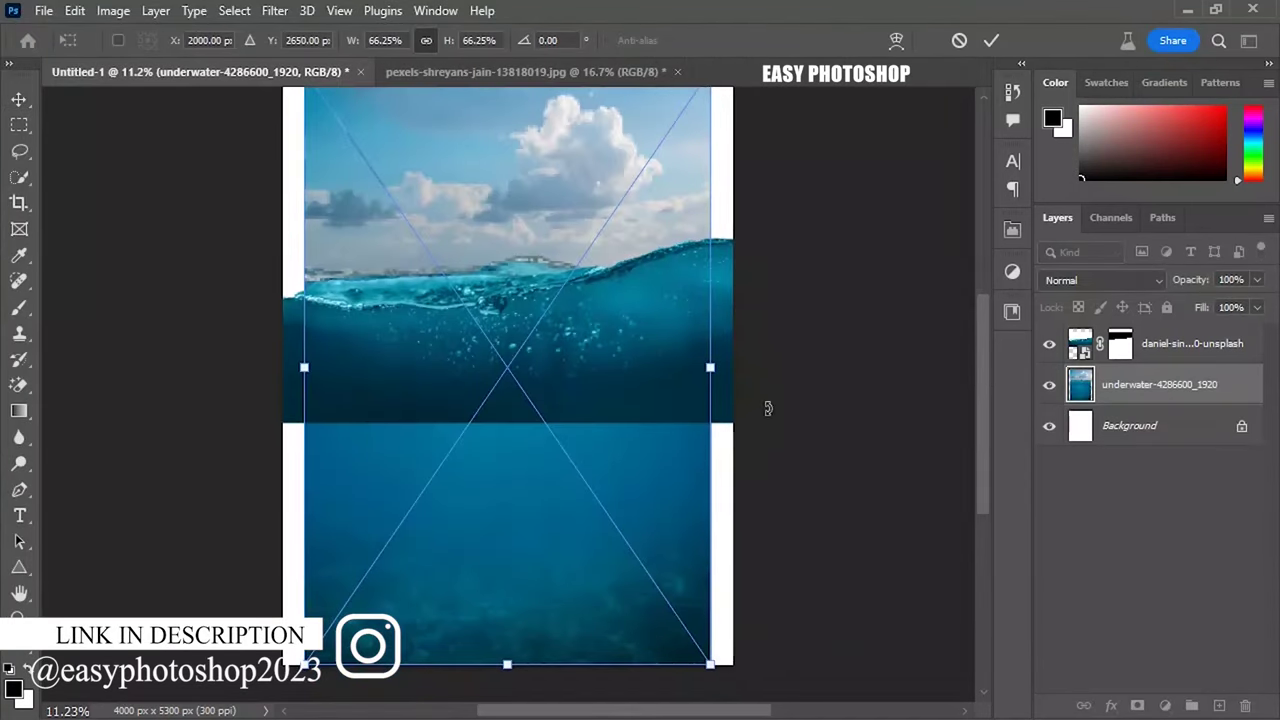
pyautogui.moveTo(709, 371); pyautogui.dragTo(732, 368)
pyautogui.moveTo(304, 368); pyautogui.dragTo(283, 367)
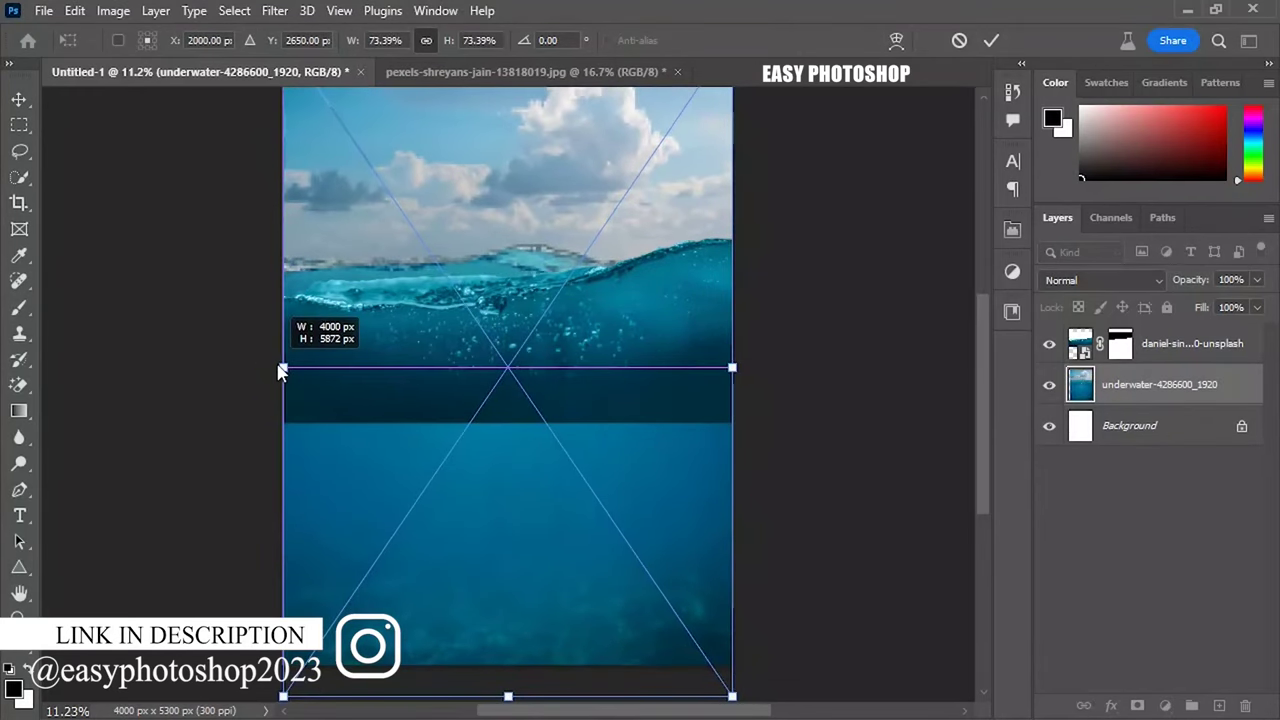
pyautogui.moveTo(732, 367); pyautogui.dragTo(787, 367)
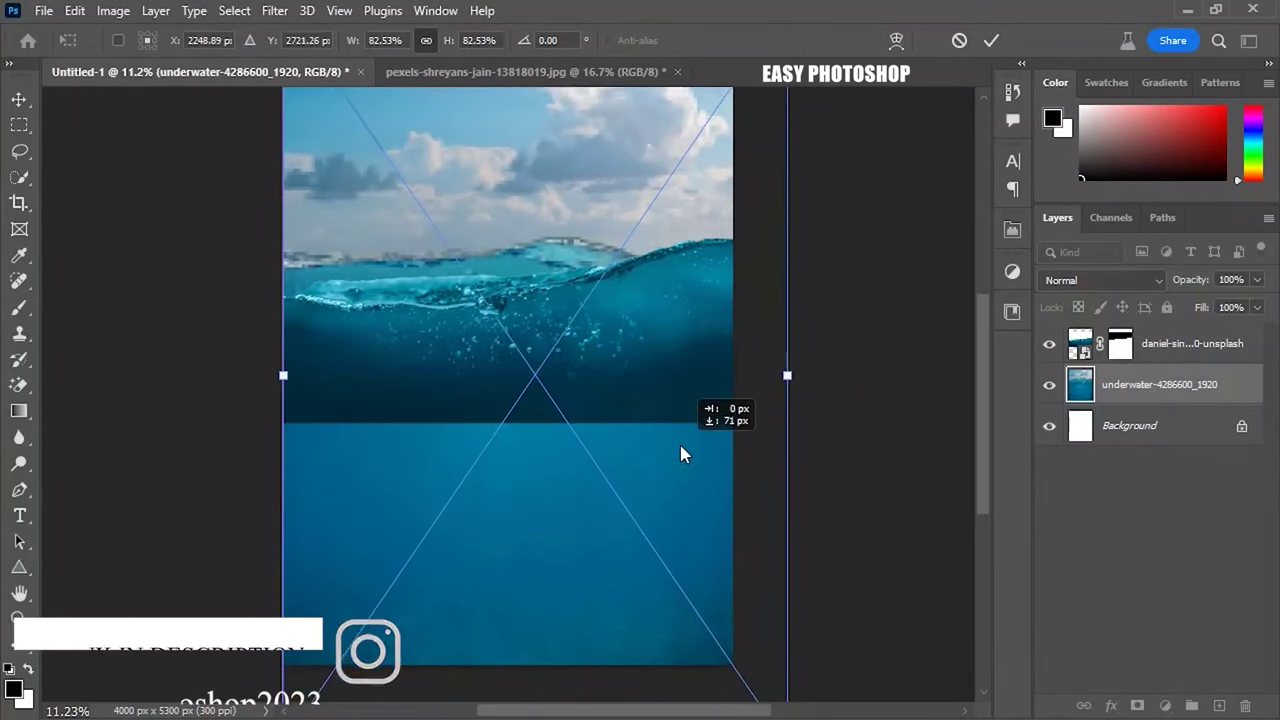
pyautogui.press('Return')
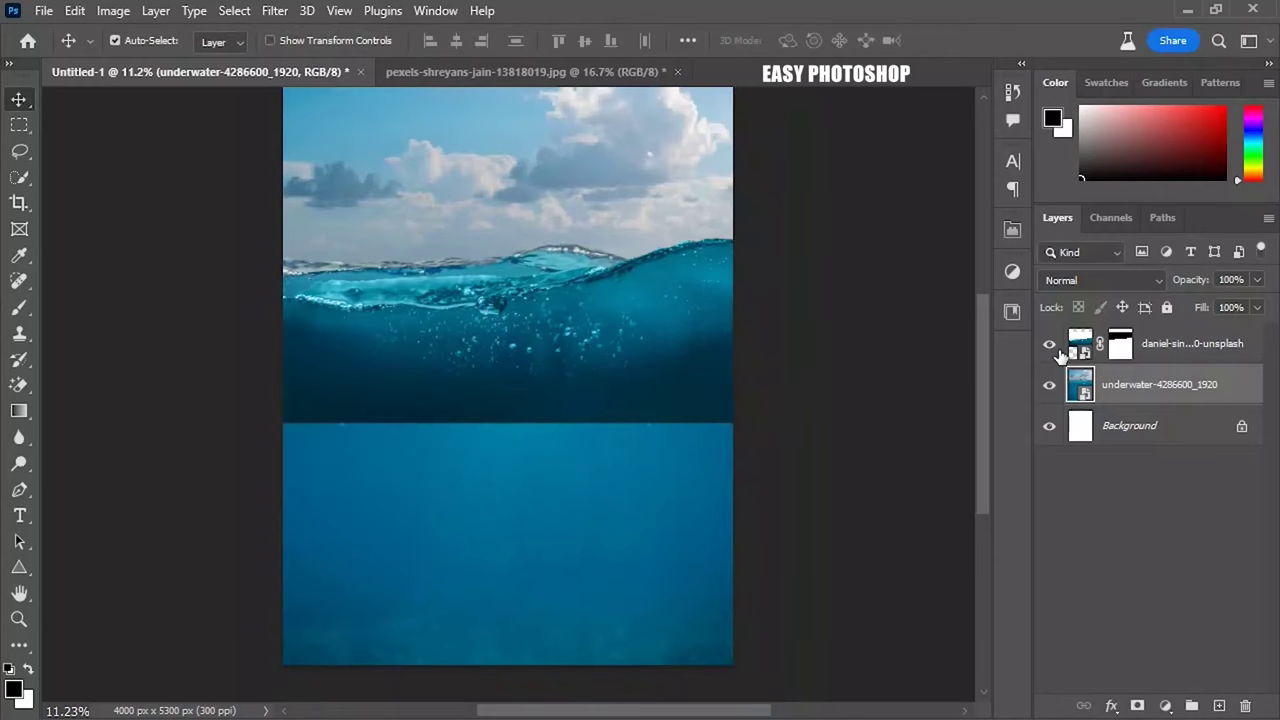
pyautogui.click(1063, 352)
# Nudge the wave photo lower and mask away the underwater photo's sky with black paint.
pyautogui.moveTo(663, 357)
pyautogui.mouseDown()
pyautogui.moveTo(606, 349)
pyautogui.moveTo(643, 353)
pyautogui.mouseUp()
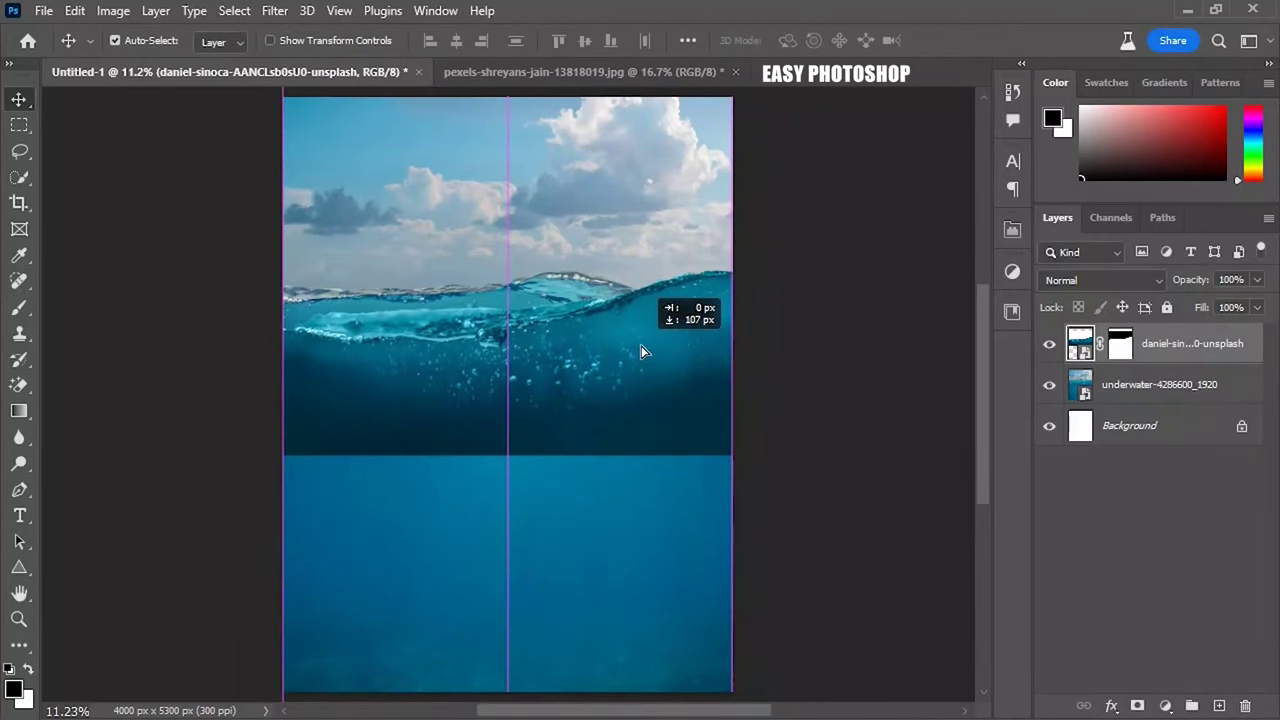
pyautogui.press('b')
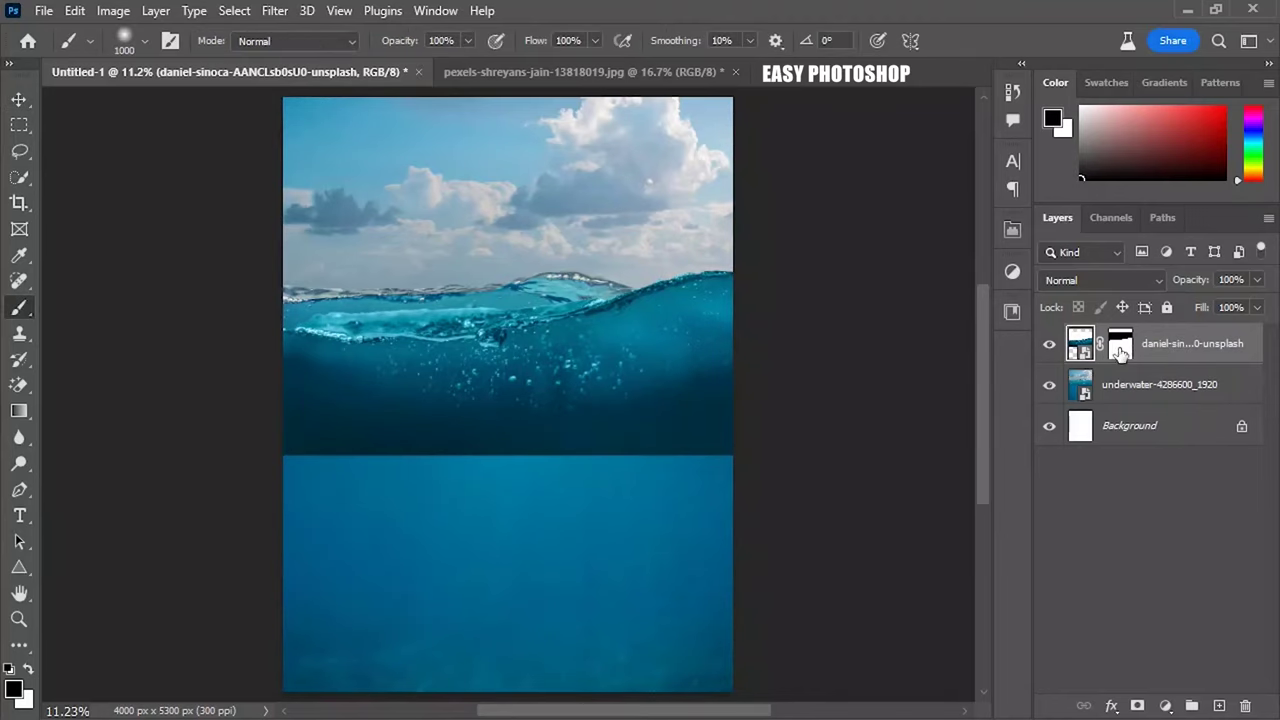
pyautogui.click(1120, 345)
pyautogui.click(1117, 398)
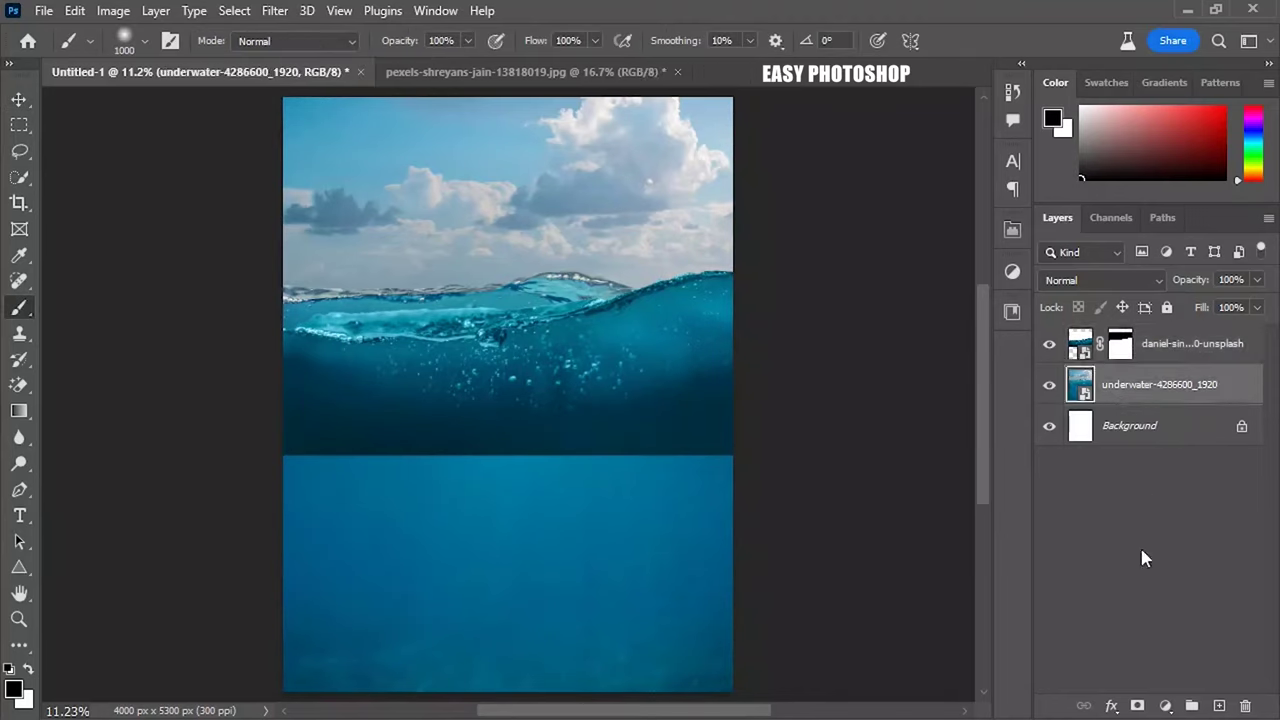
pyautogui.click(1138, 706)
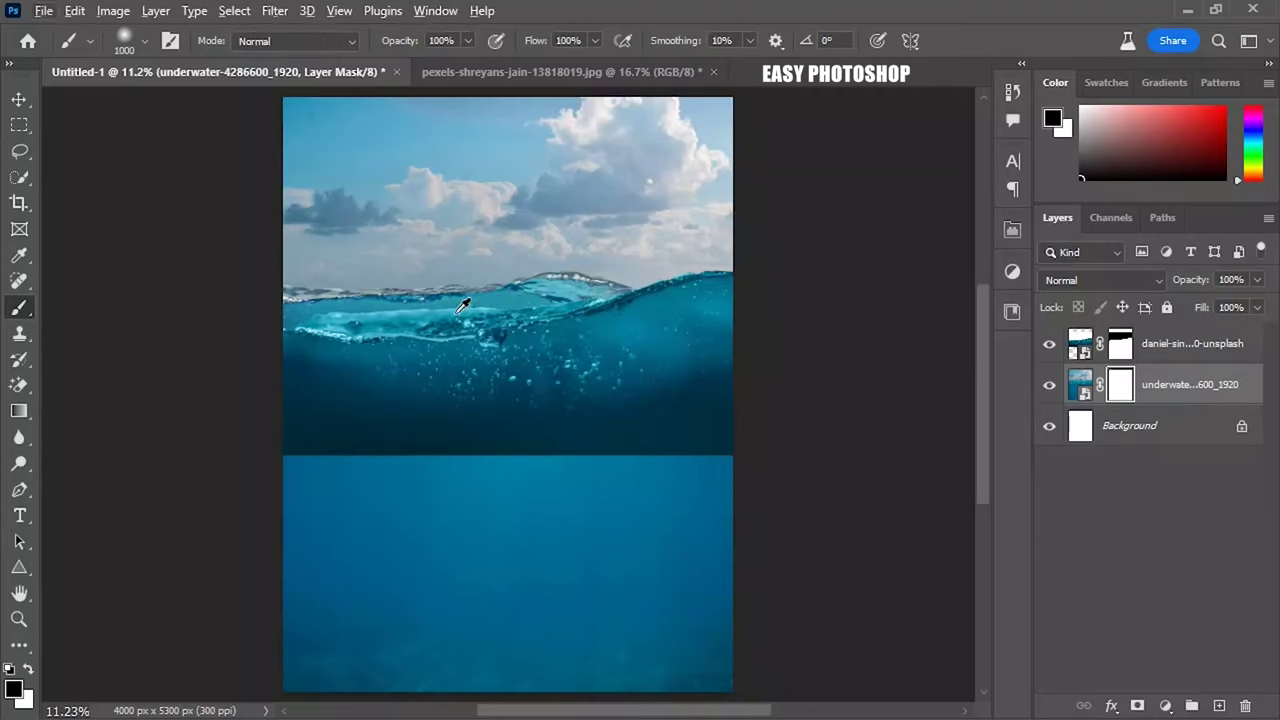
pyautogui.moveTo(345, 278)
pyautogui.mouseDown()
pyautogui.moveTo(720, 158)
pyautogui.moveTo(494, 237)
pyautogui.moveTo(197, 203)
pyautogui.mouseUp()
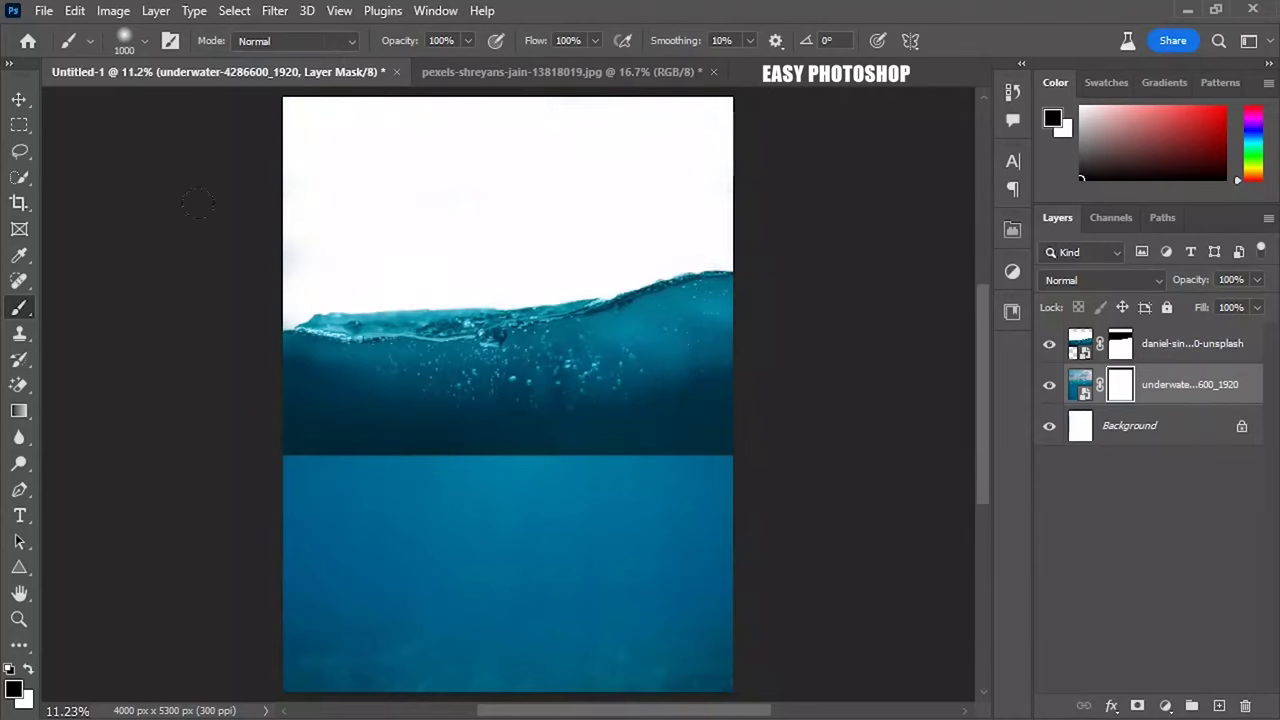
# Paint the wave layer's mask so its hard lower edge fades into the sea.
pyautogui.click(1120, 343)
pyautogui.moveTo(671, 400)
pyautogui.mouseDown()
pyautogui.moveTo(668, 414)
pyautogui.moveTo(647, 403)
pyautogui.moveTo(691, 375)
pyautogui.moveTo(446, 389)
pyautogui.moveTo(674, 426)
pyautogui.moveTo(410, 417)
pyautogui.moveTo(268, 367)
pyautogui.moveTo(337, 391)
pyautogui.moveTo(415, 390)
pyautogui.mouseUp()
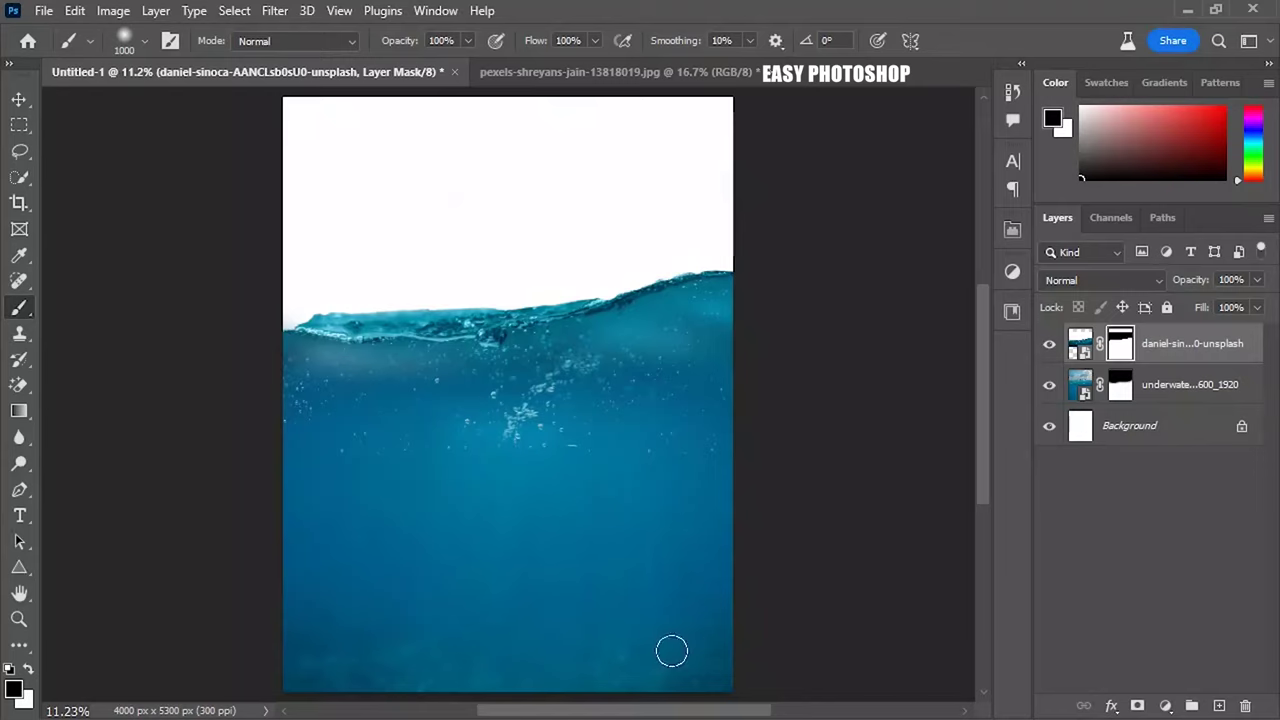
pyautogui.moveTo(590, 492); pyautogui.dragTo(573, 498)
pyautogui.click(1204, 378)
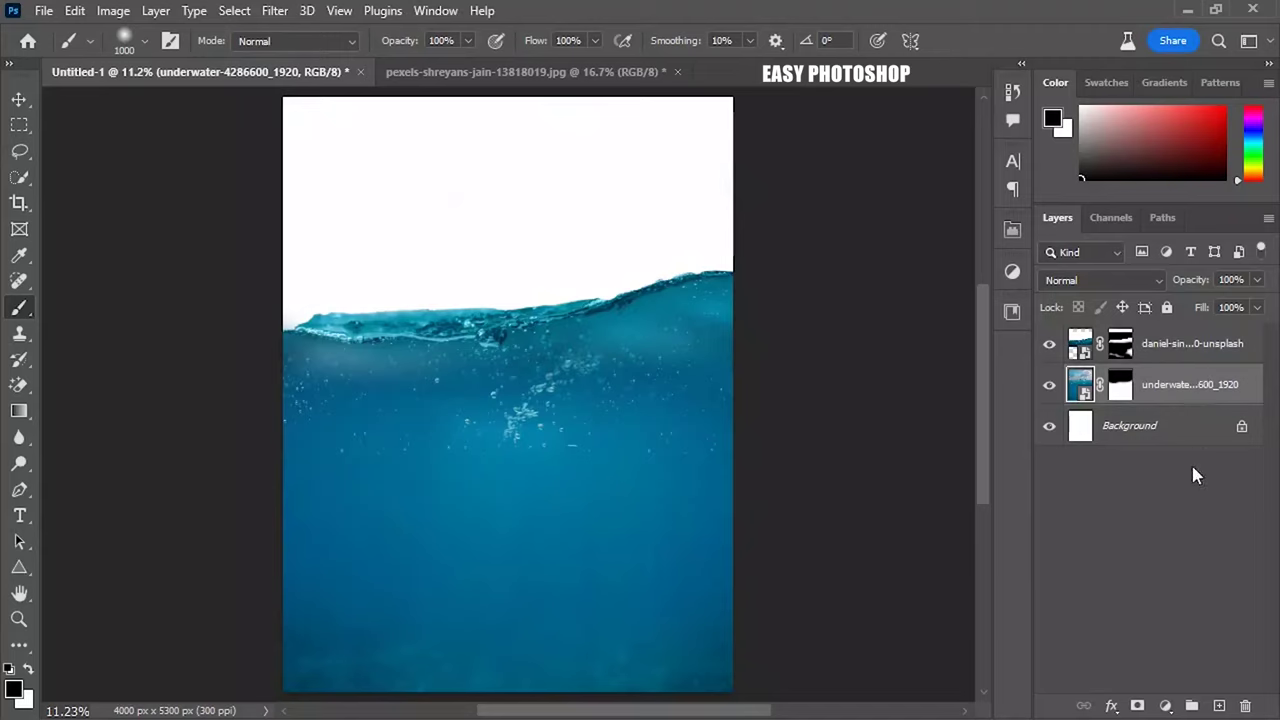
# Add a new layer named Color and sample the water's blue as the paint colour.
pyautogui.click(1216, 706)
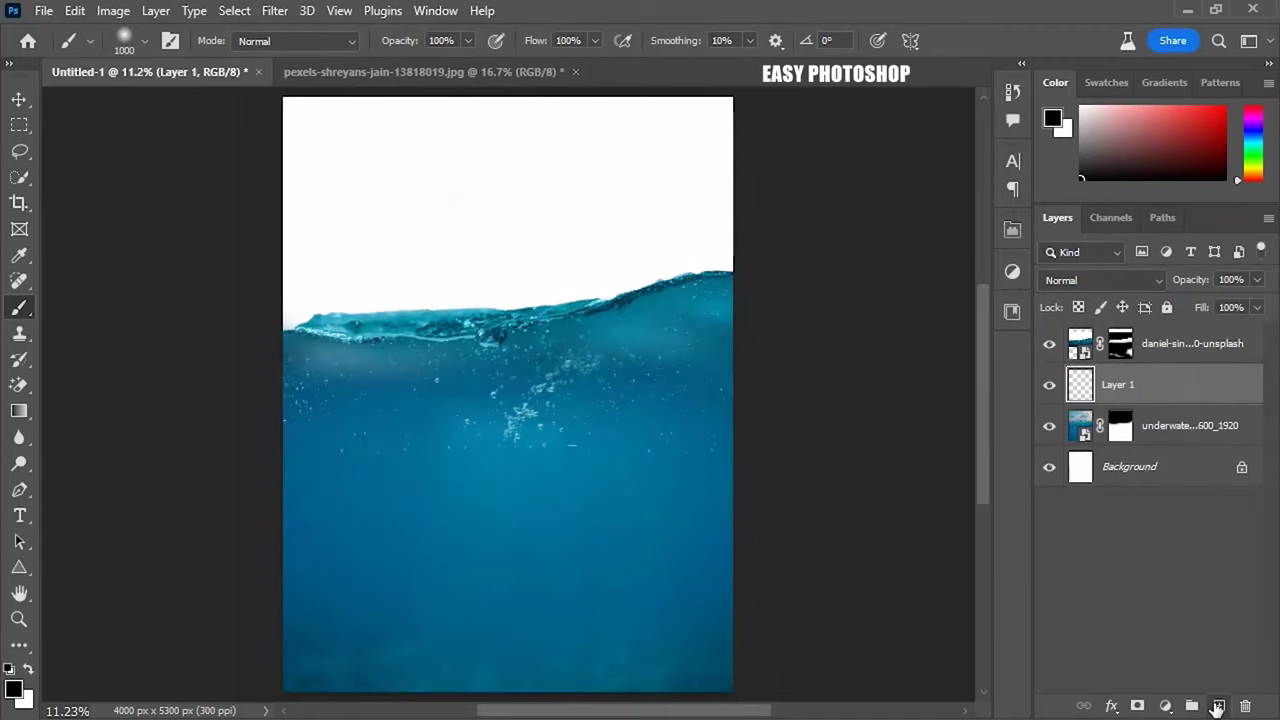
pyautogui.doubleClick(1118, 384)
pyautogui.write('Color')
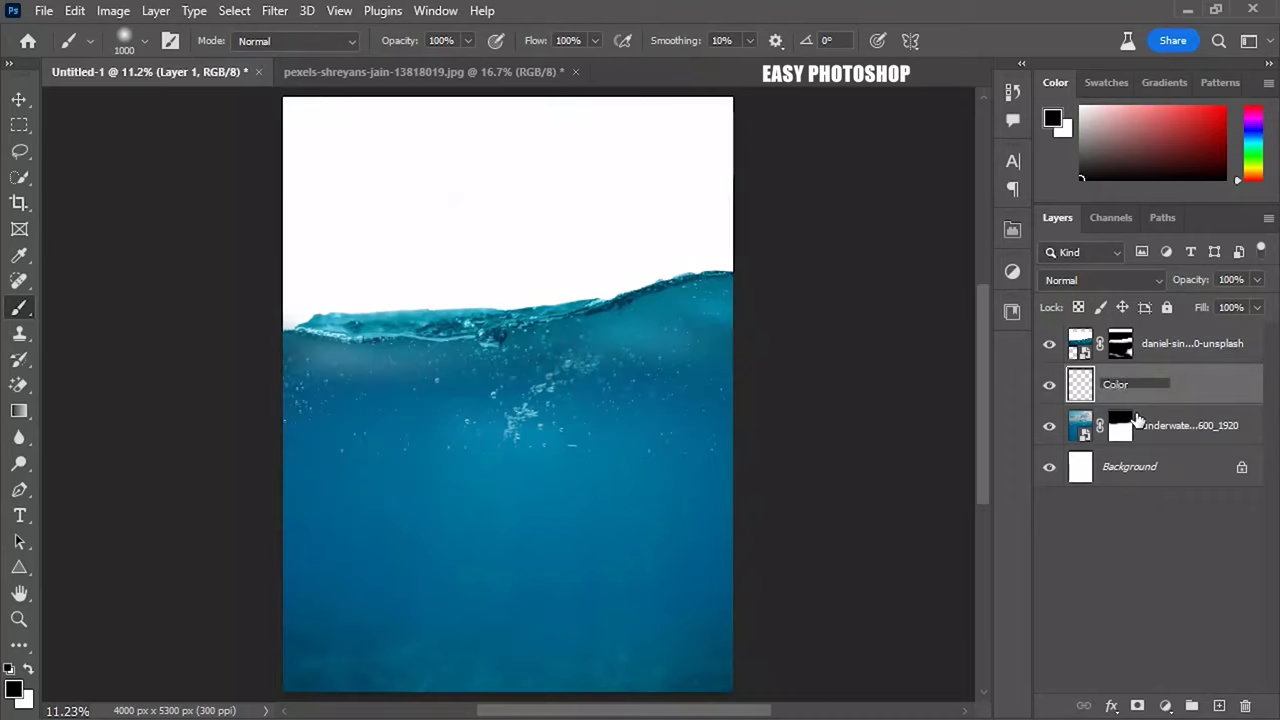
pyautogui.press('Return')
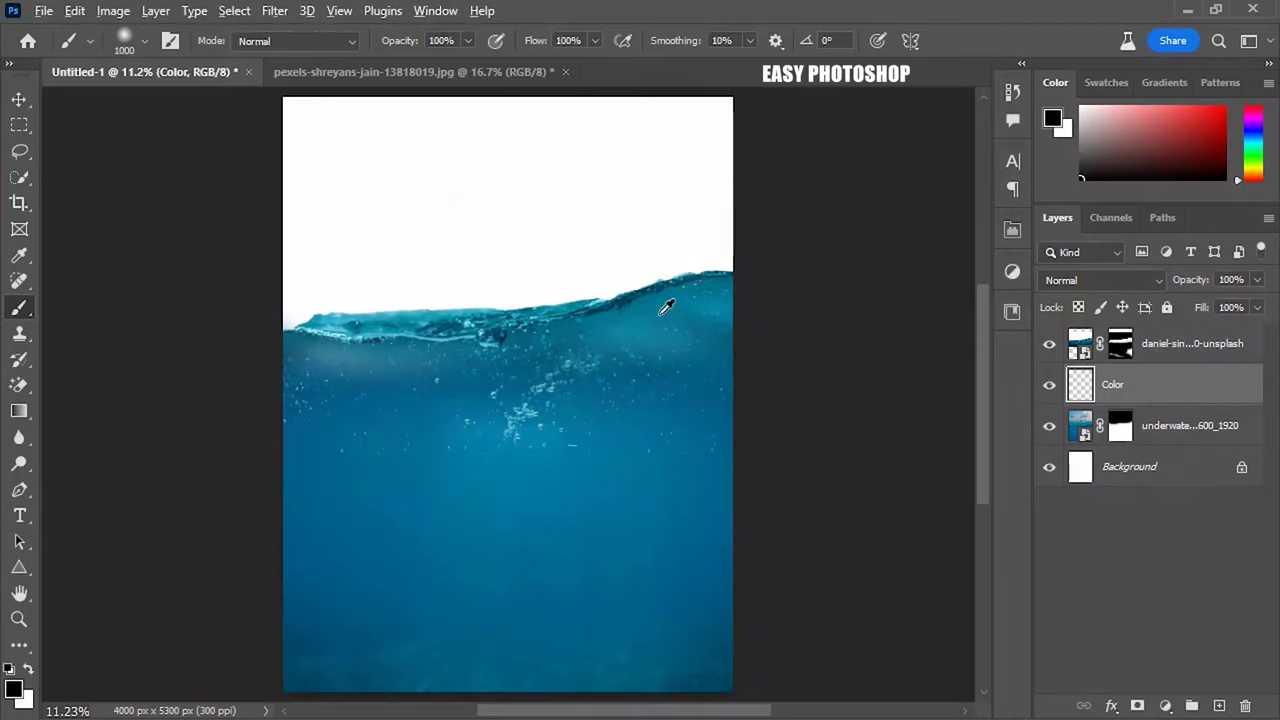
pyautogui.keyDown('alt'); pyautogui.click(665, 307); pyautogui.keyUp('alt')
# Clip the Color layer to the underwater photo in Color blend mode and paint teal across it.
pyautogui.rightClick(1190, 403)
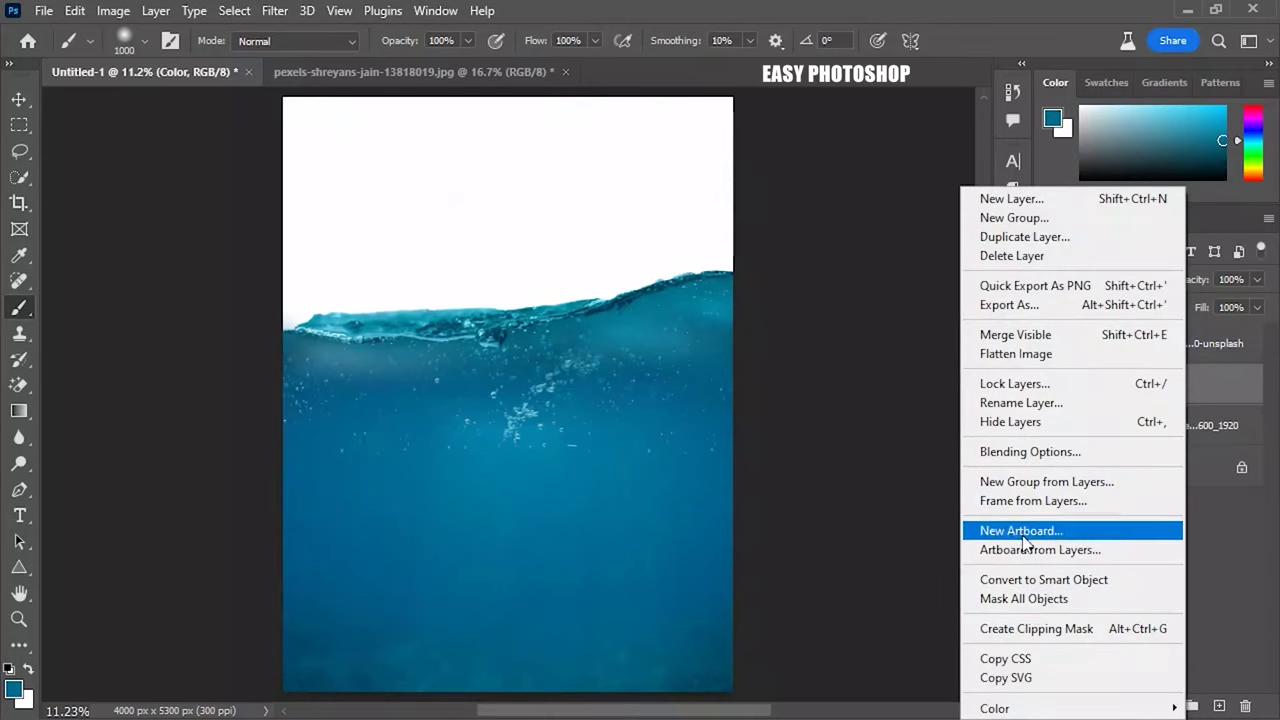
pyautogui.click(1025, 628)
pyautogui.click(1072, 287)
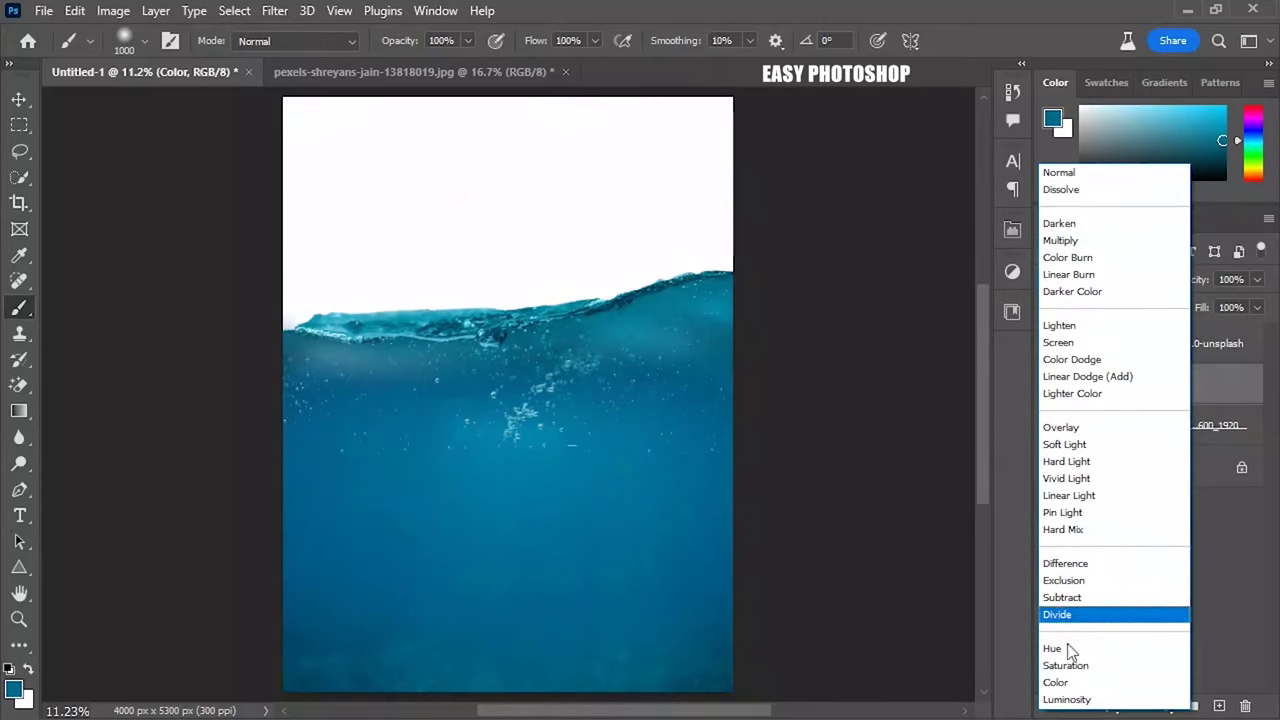
pyautogui.click(1075, 684)
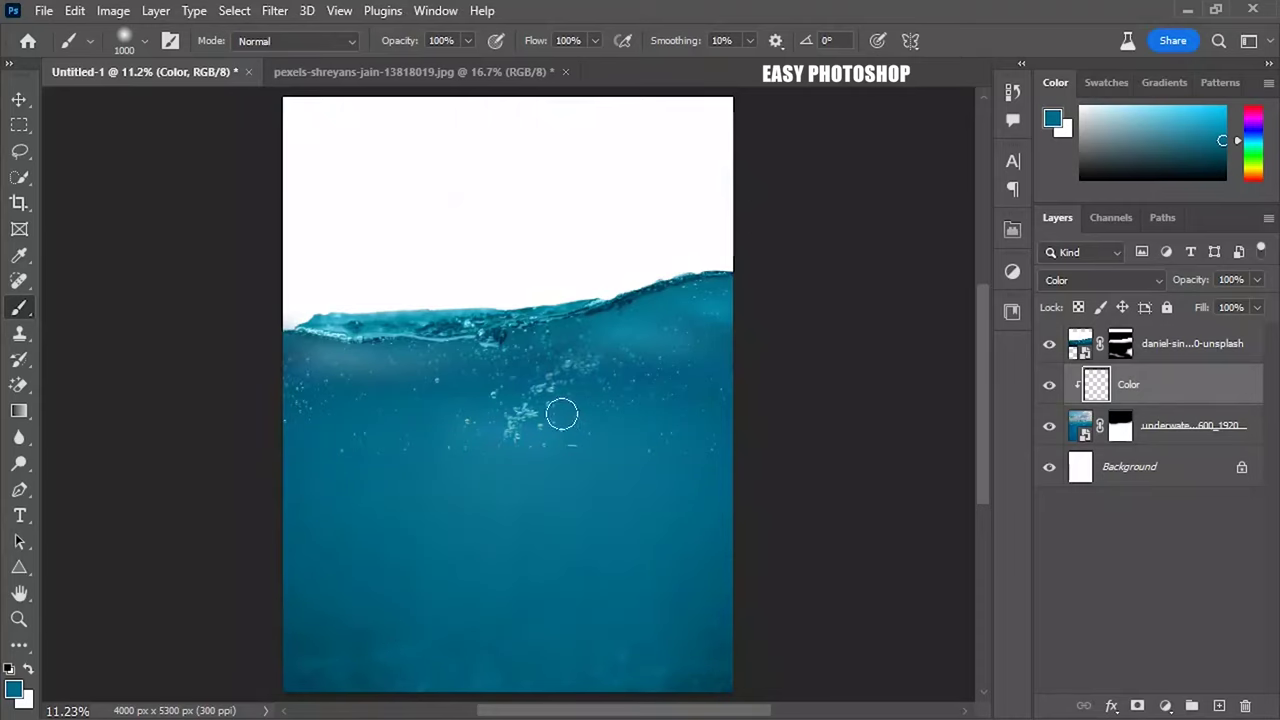
pyautogui.moveTo(411, 471); pyautogui.dragTo(726, 478)
pyautogui.click(19, 99)
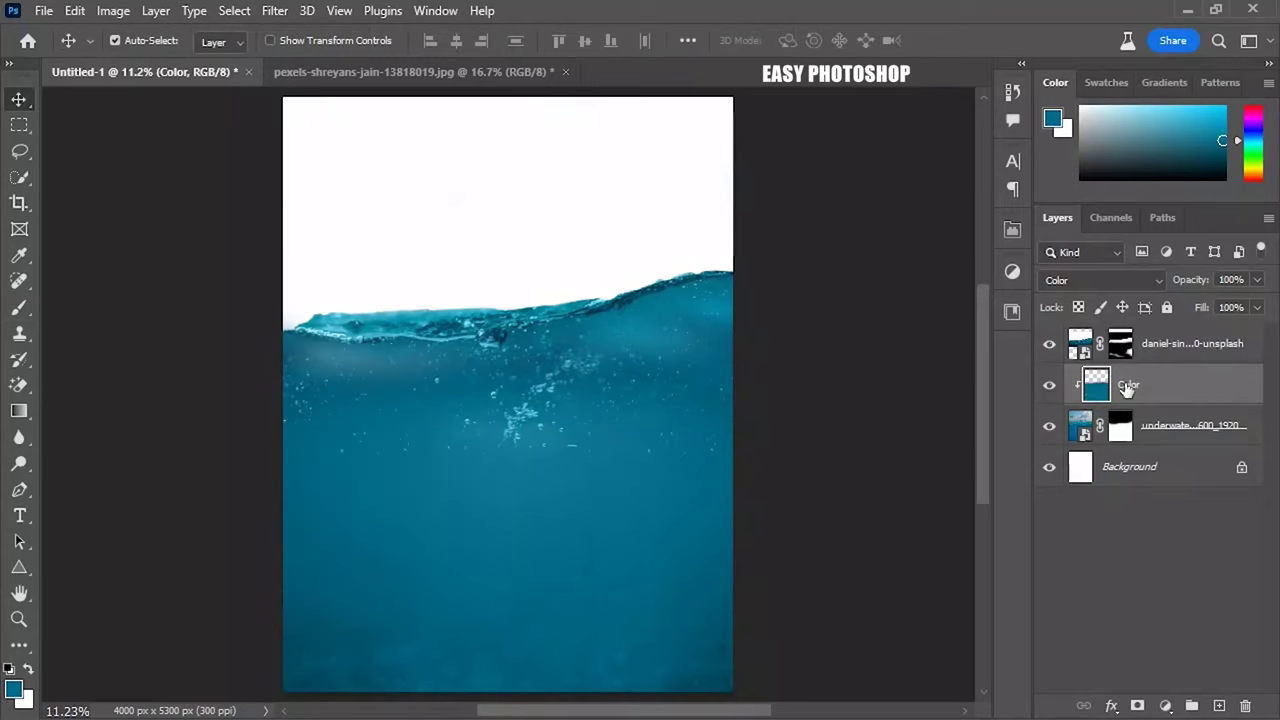
pyautogui.click(1163, 355)
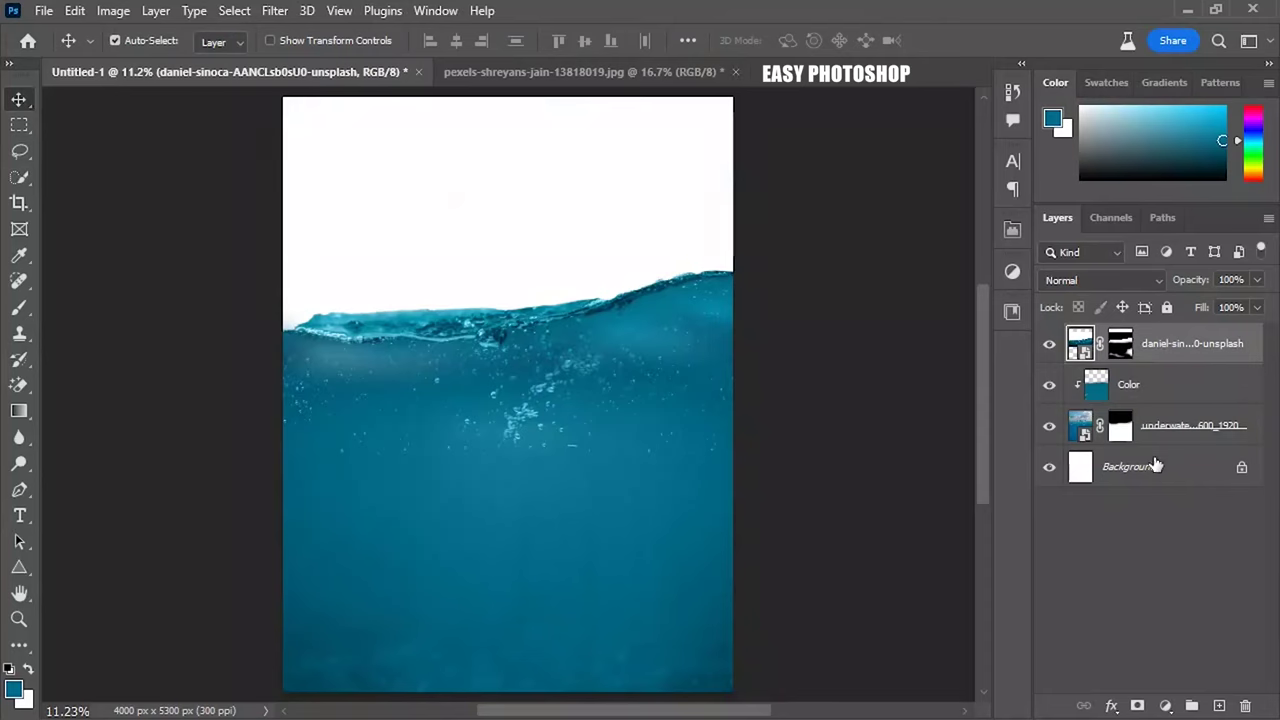
pyautogui.click(1155, 465)
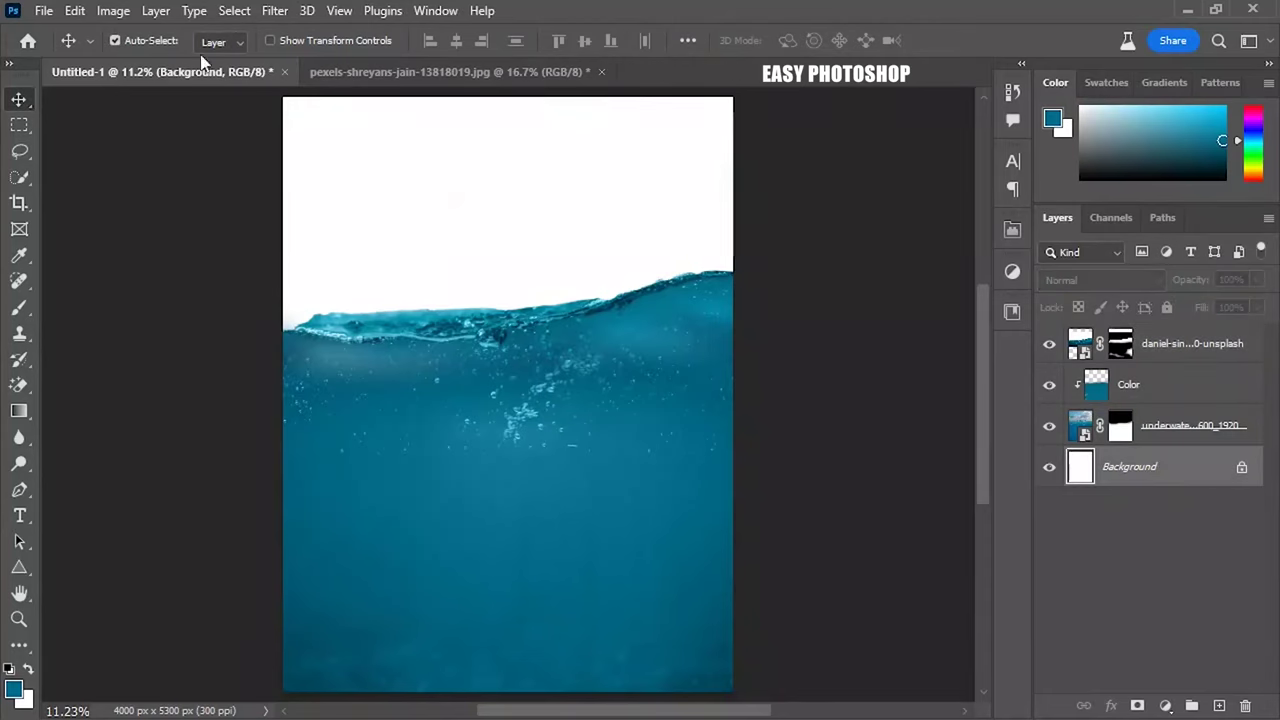
# Embed the cristian-palmer sea-and-sky photo and shift it up to align with the waterline.
pyautogui.click(33, 11)
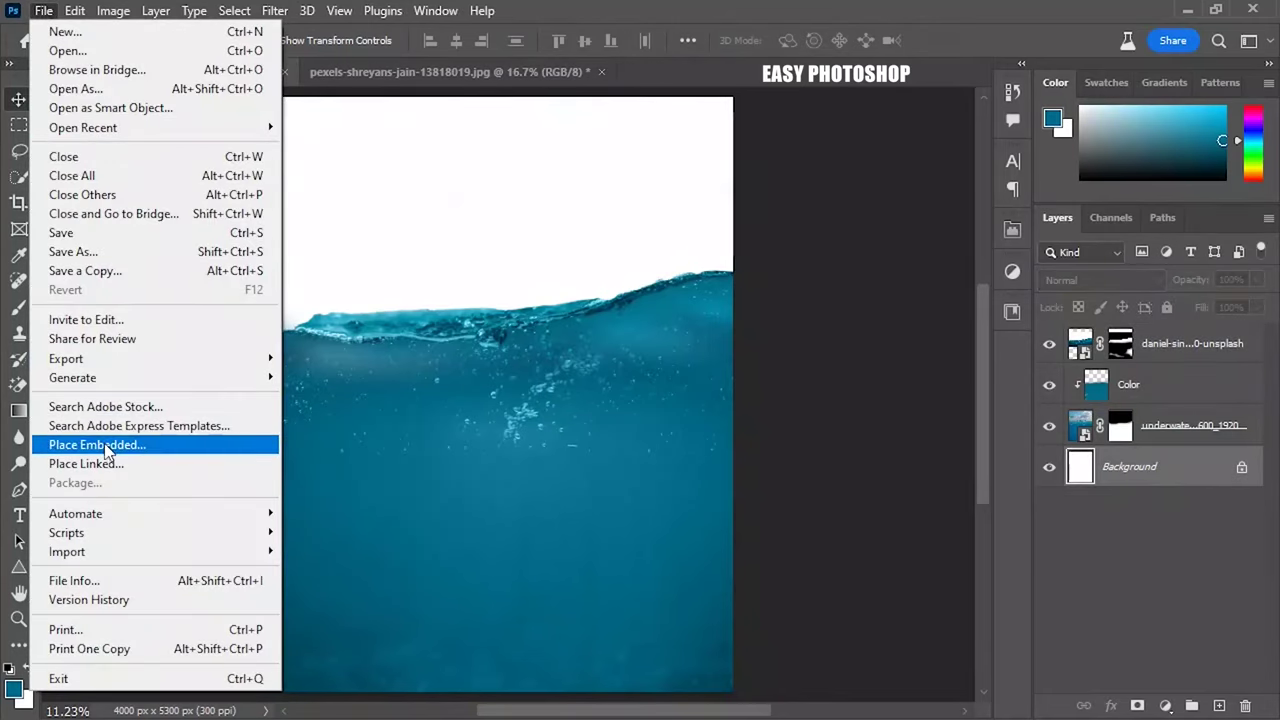
pyautogui.click(108, 448)
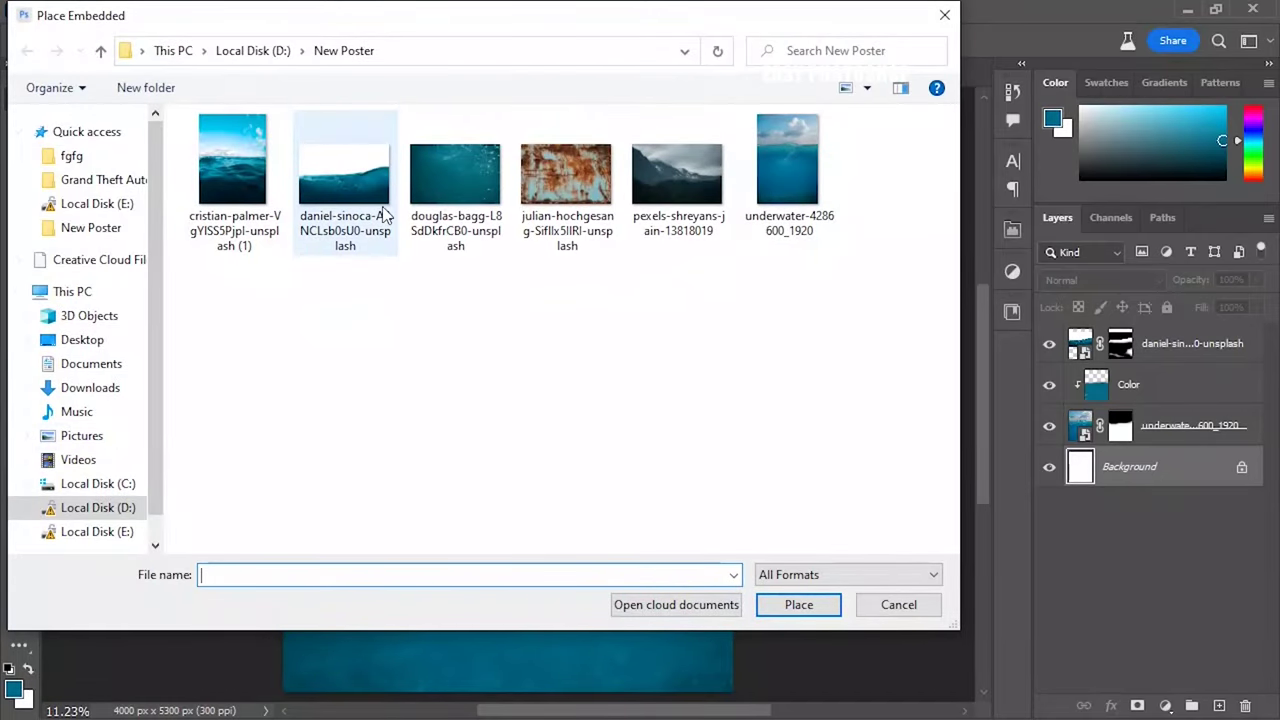
pyautogui.click(252, 182)
pyautogui.click(799, 605)
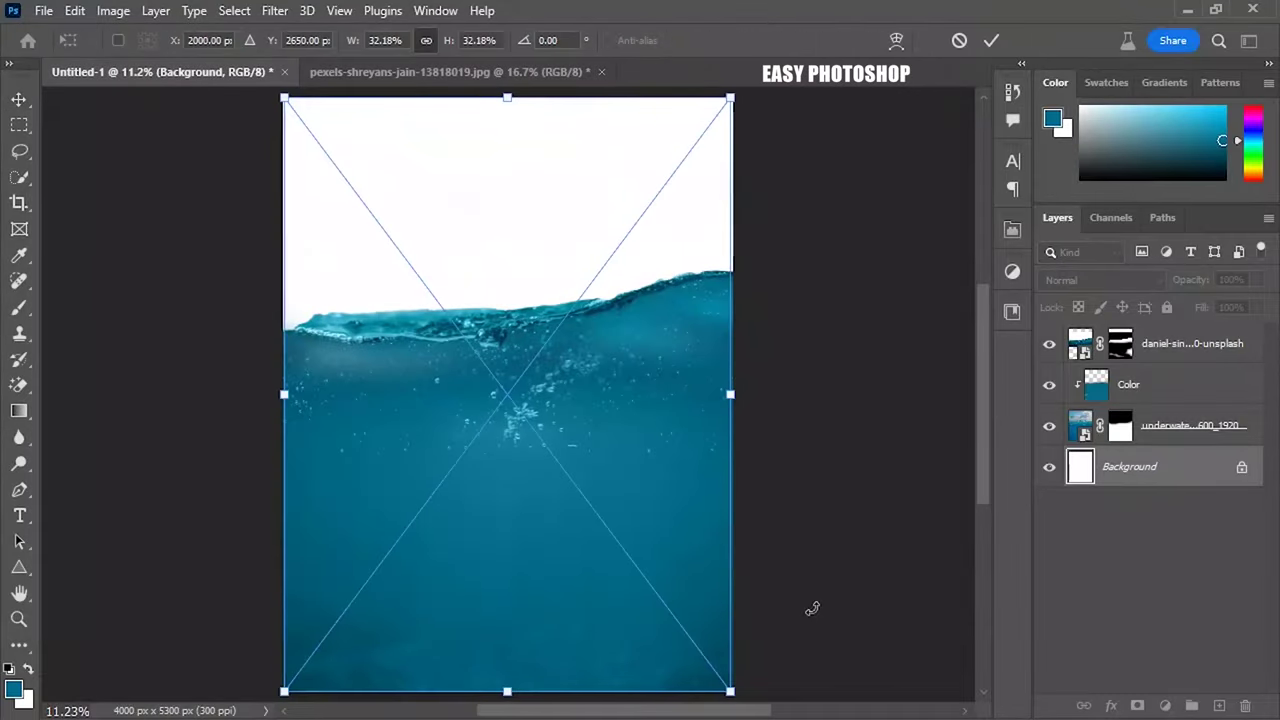
pyautogui.moveTo(687, 515); pyautogui.dragTo(684, 414)
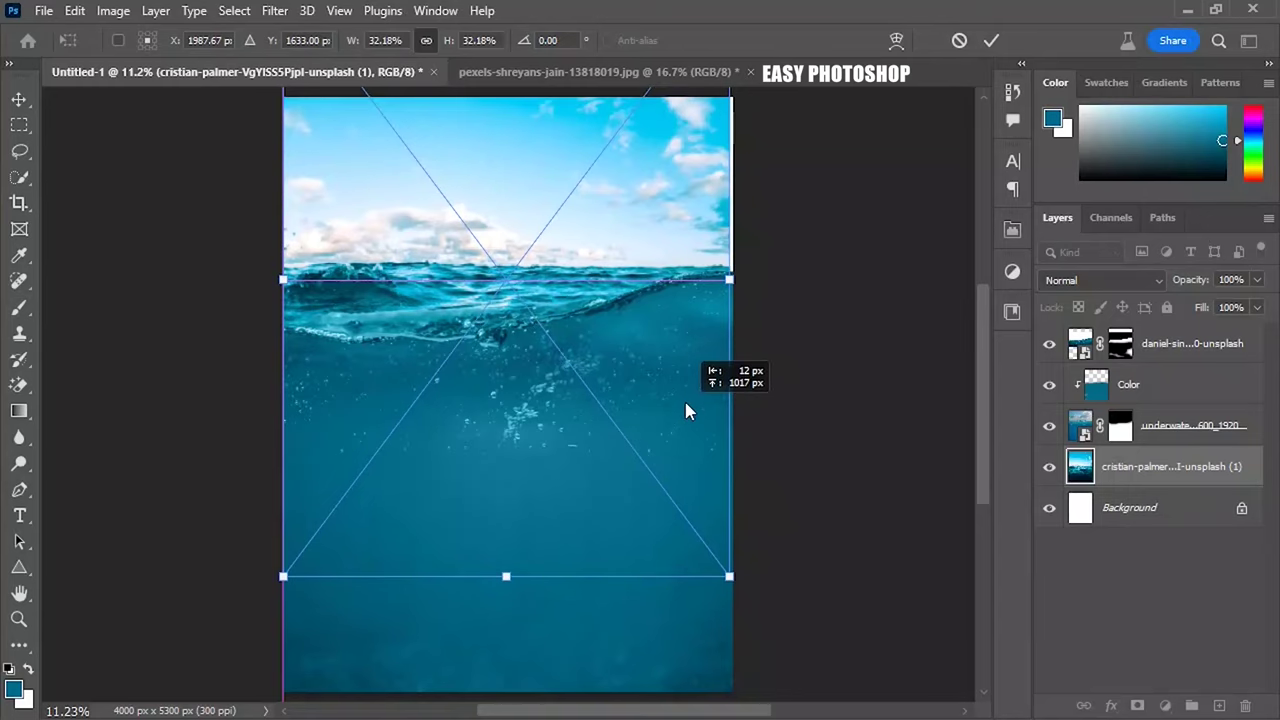
pyautogui.press('Return')
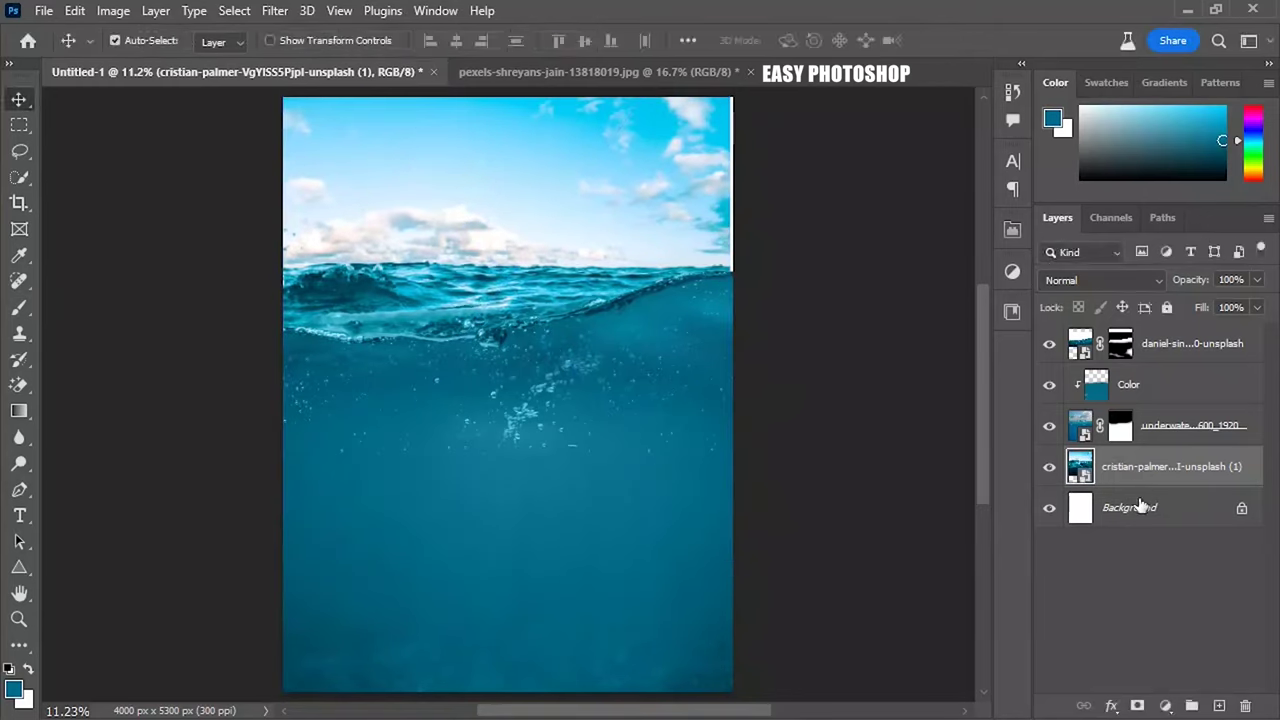
# Mask the cristian-palmer layer and paint out the sky at its top.
pyautogui.click(1135, 706)
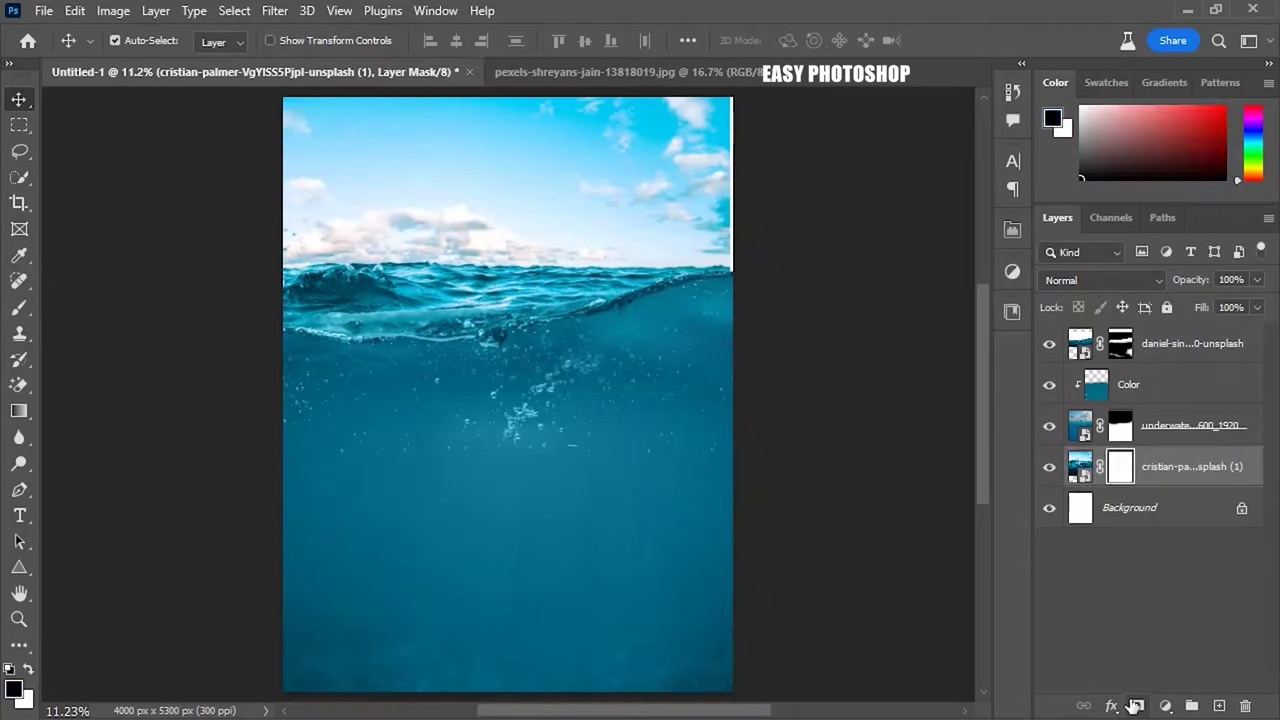
pyautogui.click(21, 310)
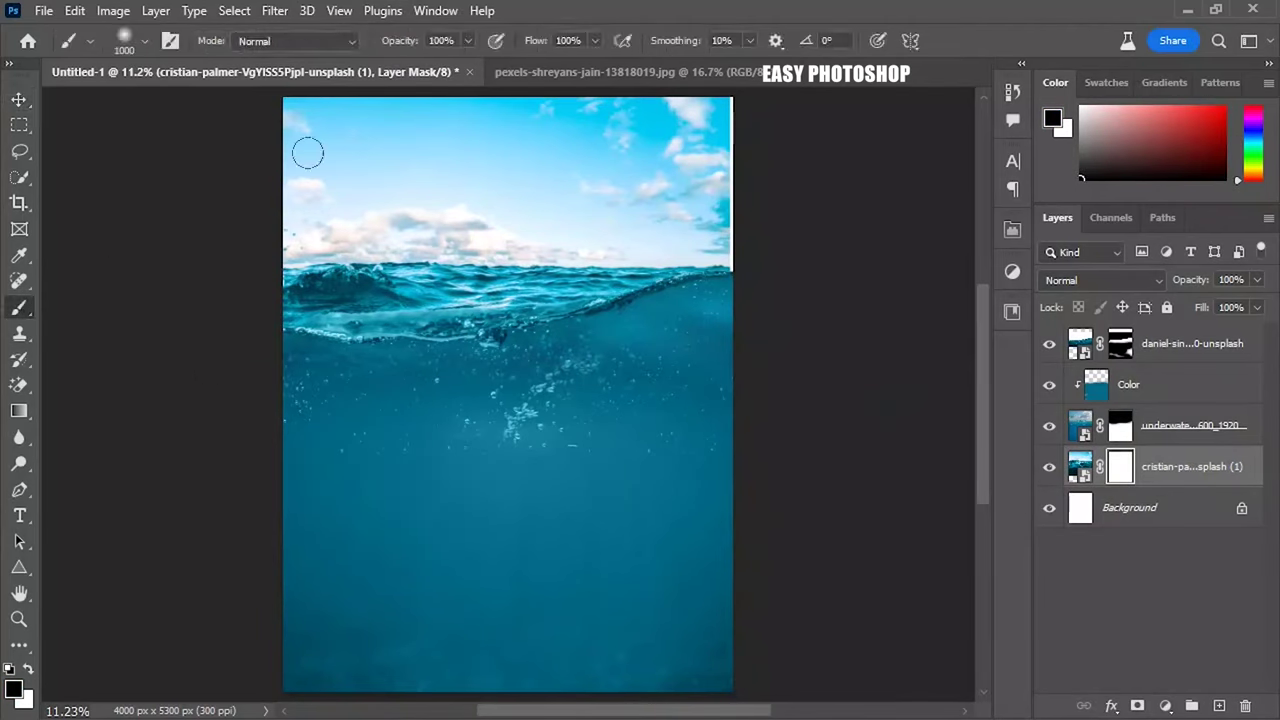
pyautogui.moveTo(253, 102); pyautogui.dragTo(590, 160)
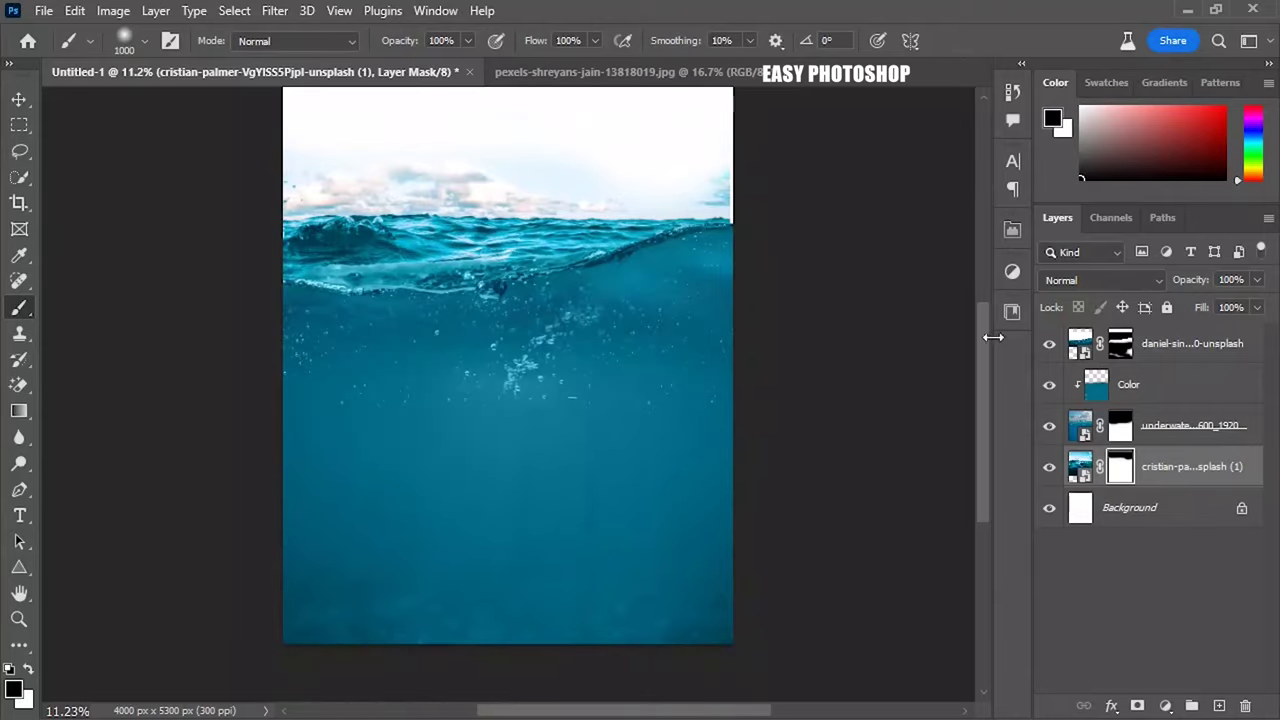
# Paint the daniel-sinoca mask with a smaller brush to remove the light band along the waves.
pyautogui.click(1120, 343)
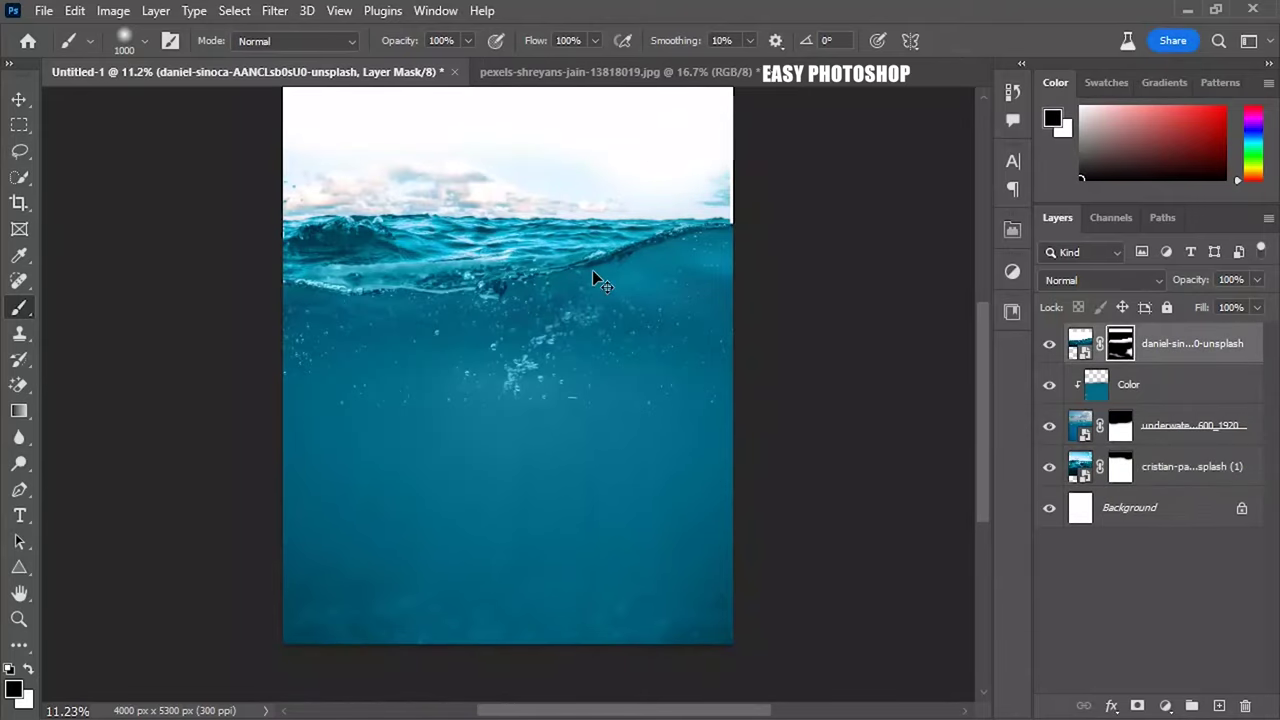
pyautogui.scroll(3, 592, 270)
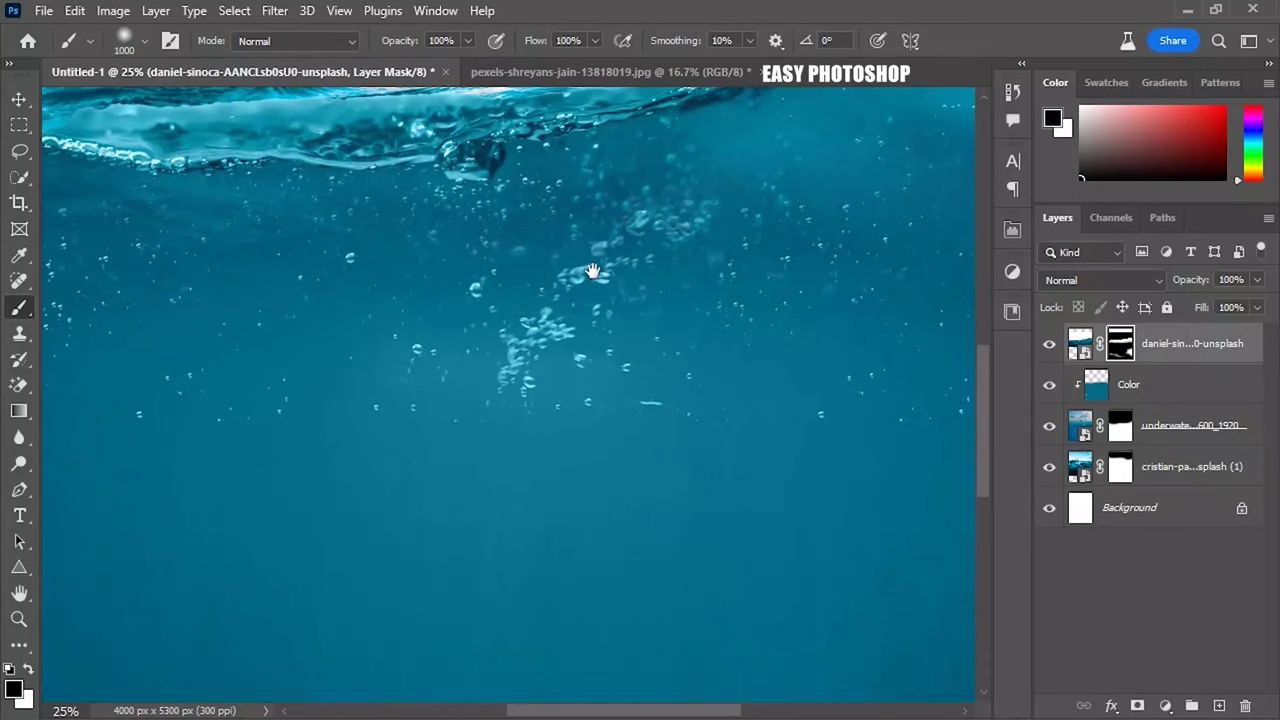
pyautogui.moveTo(592, 270); pyautogui.dragTo(672, 585)
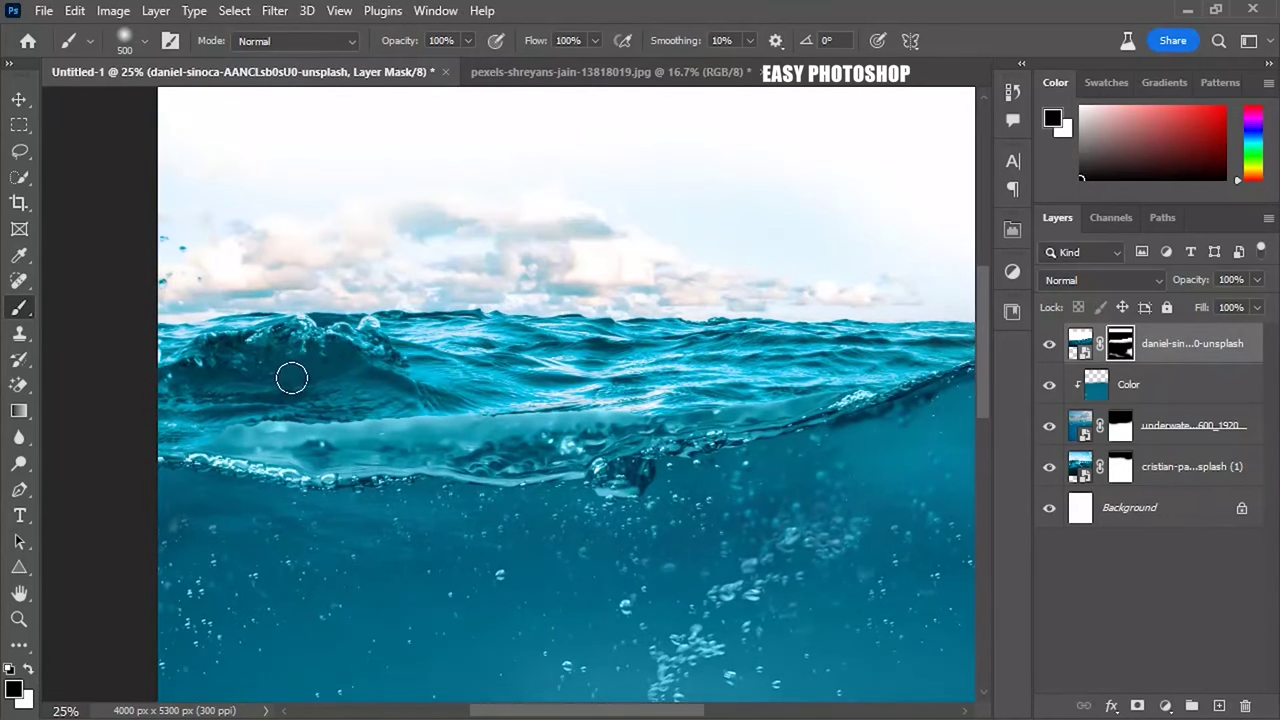
pyautogui.press('[')
pyautogui.press('[')
pyautogui.press('[')
pyautogui.moveTo(225, 420)
pyautogui.mouseDown()
pyautogui.moveTo(400, 430)
pyautogui.moveTo(245, 436)
pyautogui.moveTo(640, 402)
pyautogui.moveTo(416, 421)
pyautogui.moveTo(560, 440)
pyautogui.moveTo(720, 420)
pyautogui.moveTo(820, 385)
pyautogui.mouseUp()
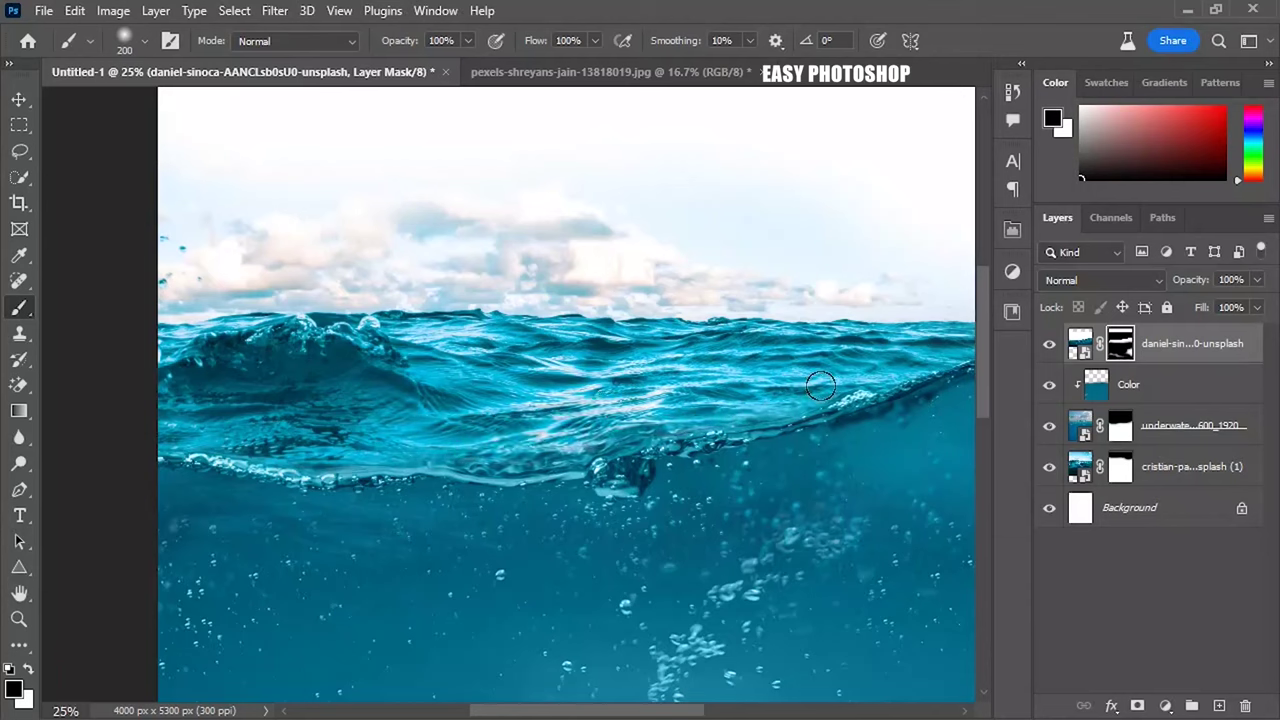
pyautogui.moveTo(711, 376); pyautogui.dragTo(571, 436)
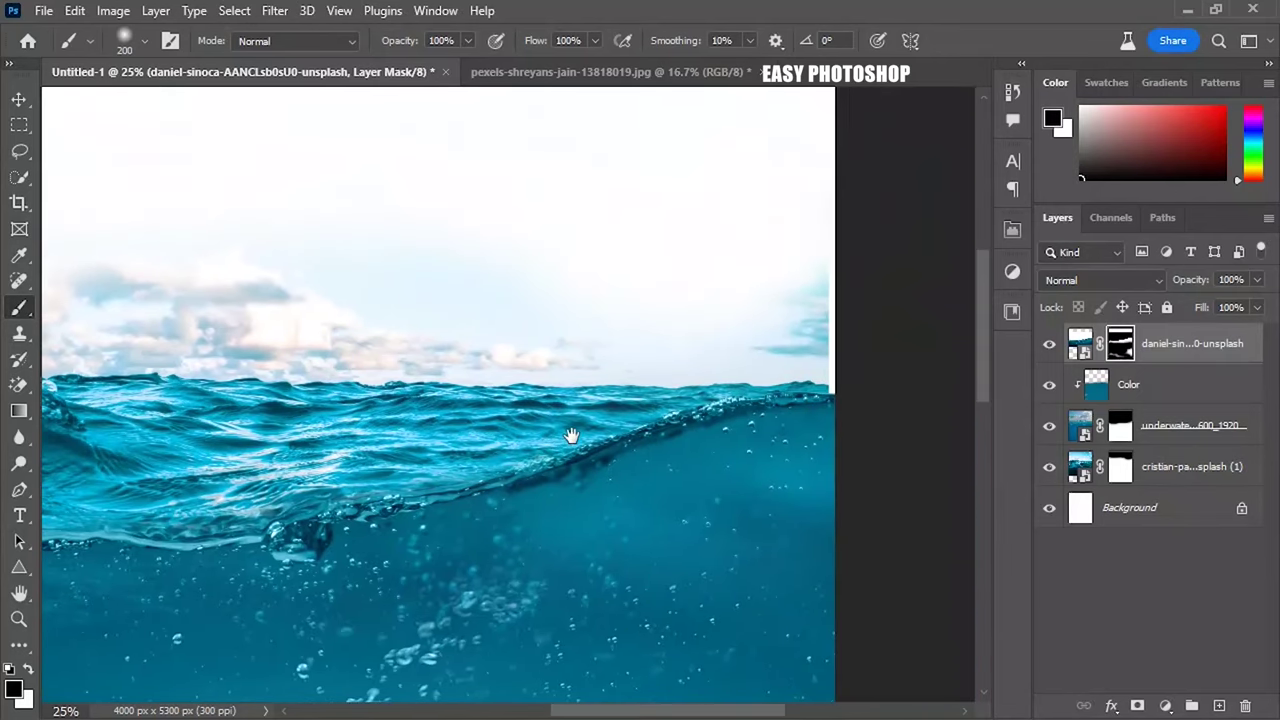
# Nudge and scale the cristian-palmer photo to about 100.63% so it reaches both poster edges.
pyautogui.press('v')
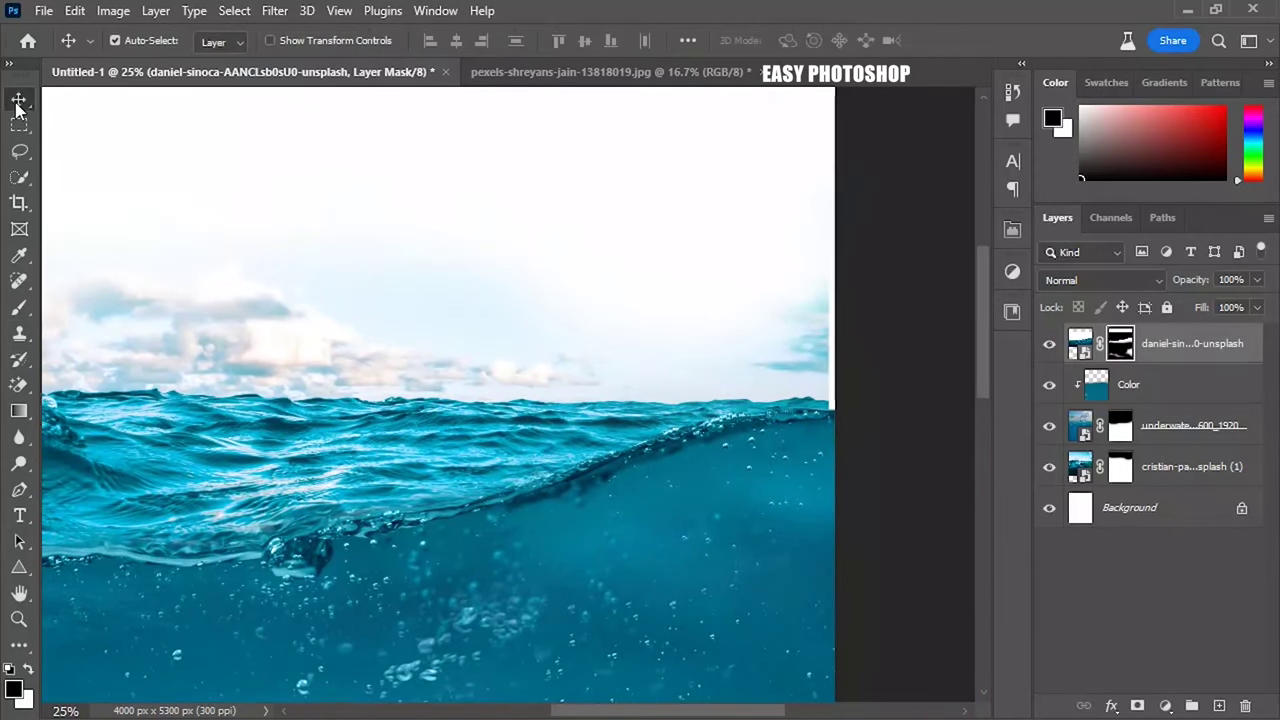
pyautogui.click(414, 409)
pyautogui.moveTo(414, 409); pyautogui.dragTo(420, 407)
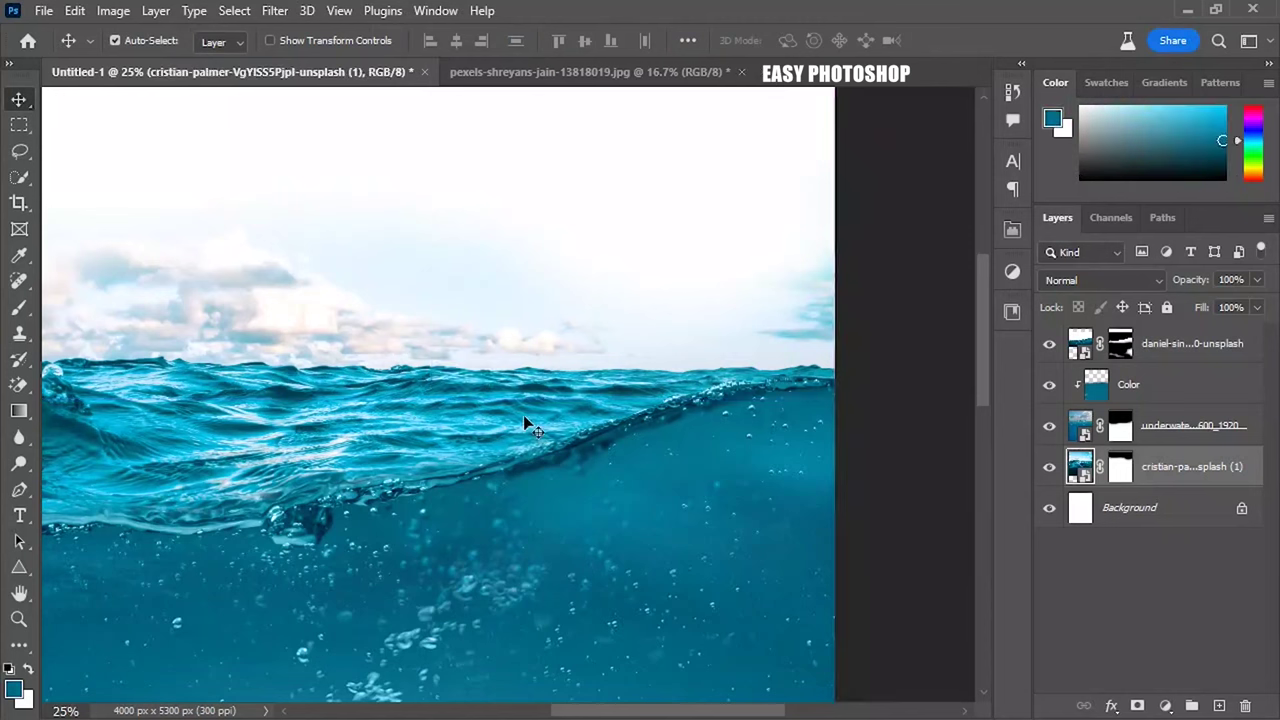
pyautogui.moveTo(618, 716); pyautogui.dragTo(535, 697)
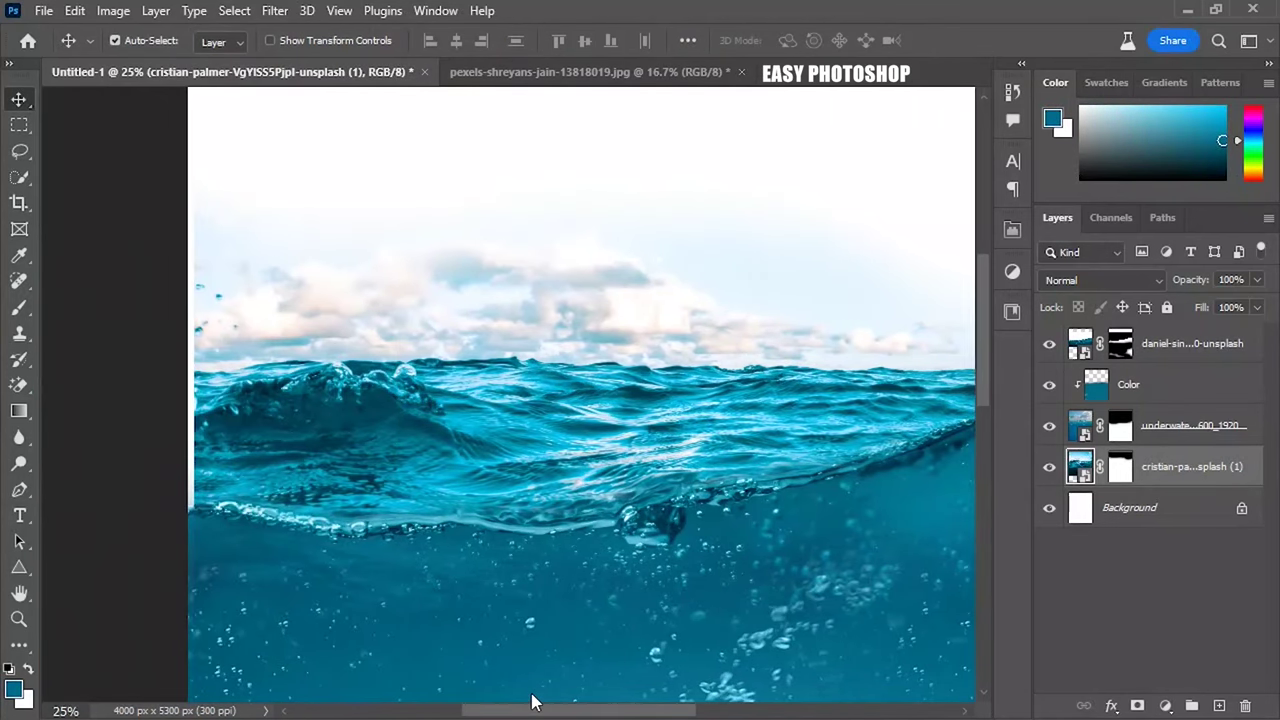
pyautogui.hotkey('ctrl', 't')
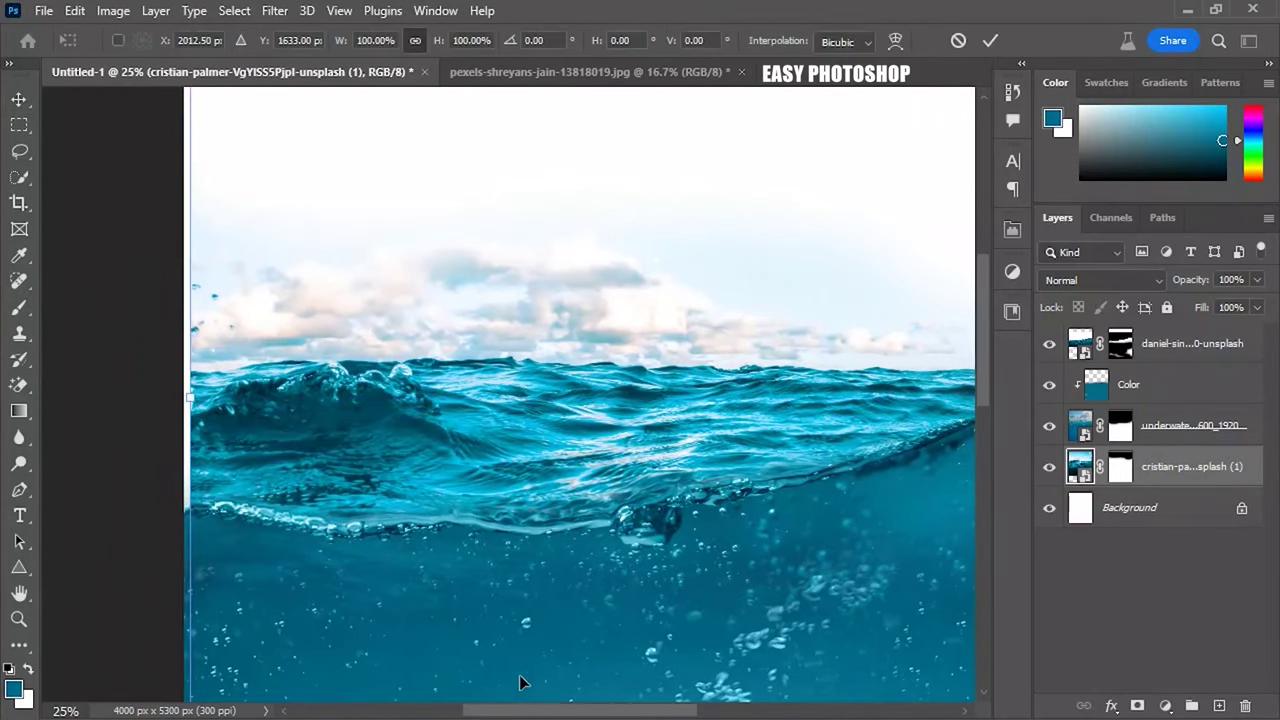
pyautogui.moveTo(190, 397); pyautogui.dragTo(179, 394)
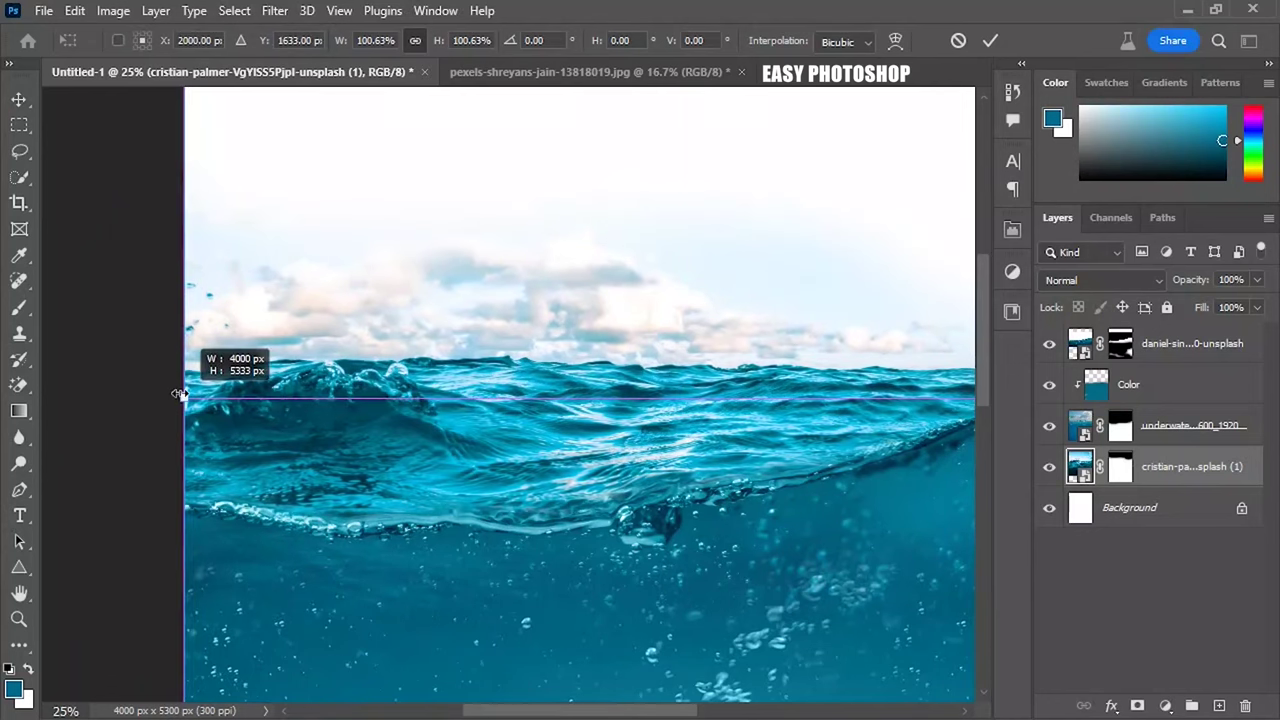
pyautogui.click(1121, 467)
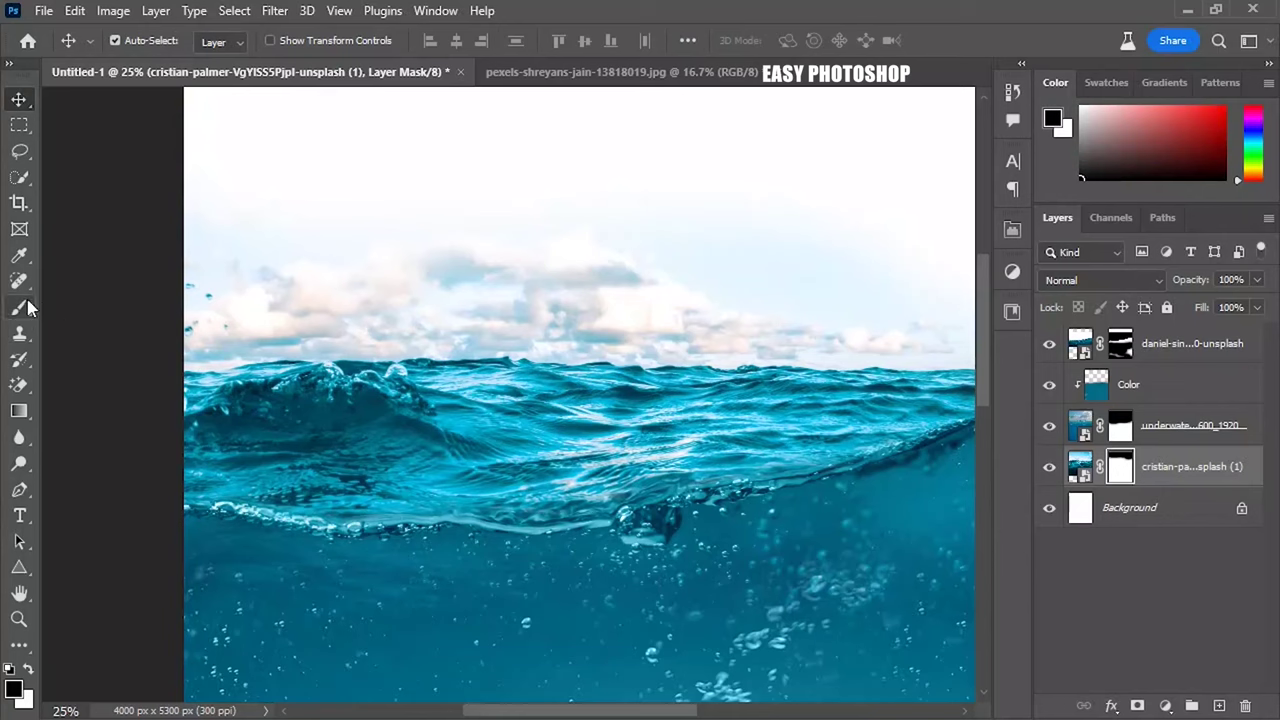
# Paint the top wave photo's mask along the waterline, softening it into the clouds and teal sea.
pyautogui.press('b')
pyautogui.moveTo(446, 343); pyautogui.dragTo(228, 343)
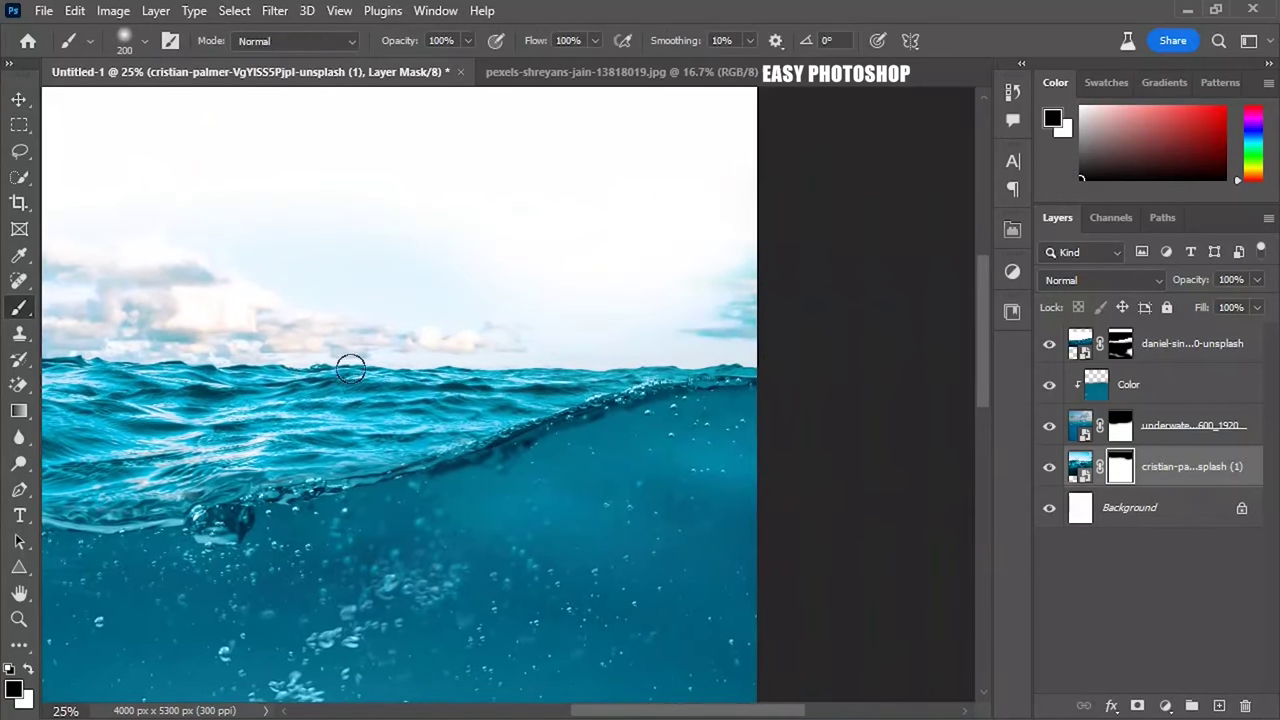
pyautogui.scroll(1, 728, 352)
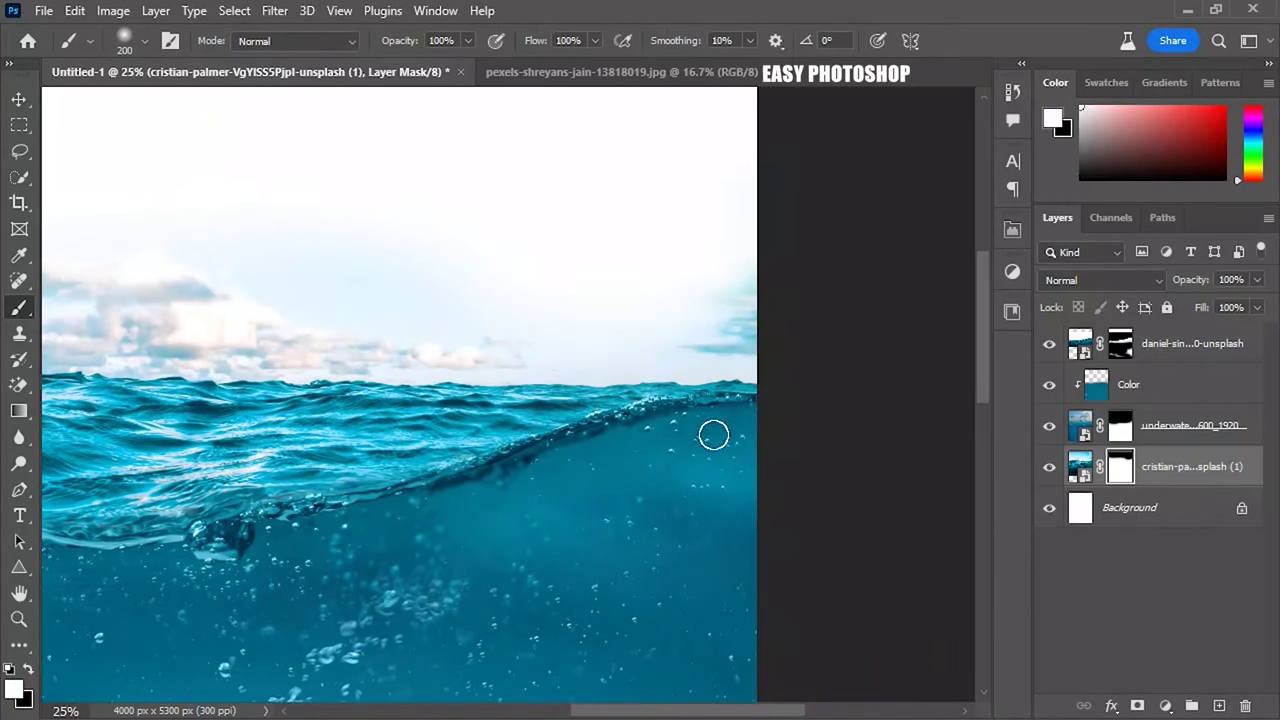
pyautogui.press('x')
pyautogui.moveTo(620, 714); pyautogui.dragTo(569, 706)
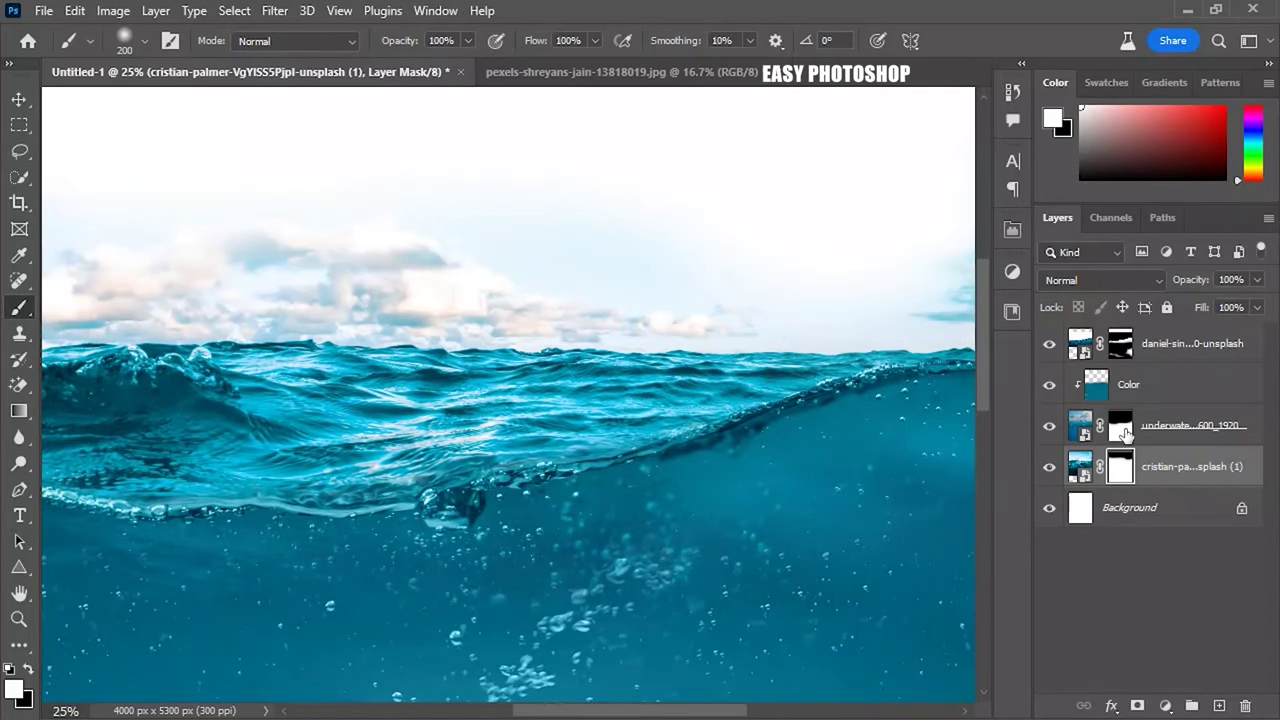
pyautogui.click(1122, 430)
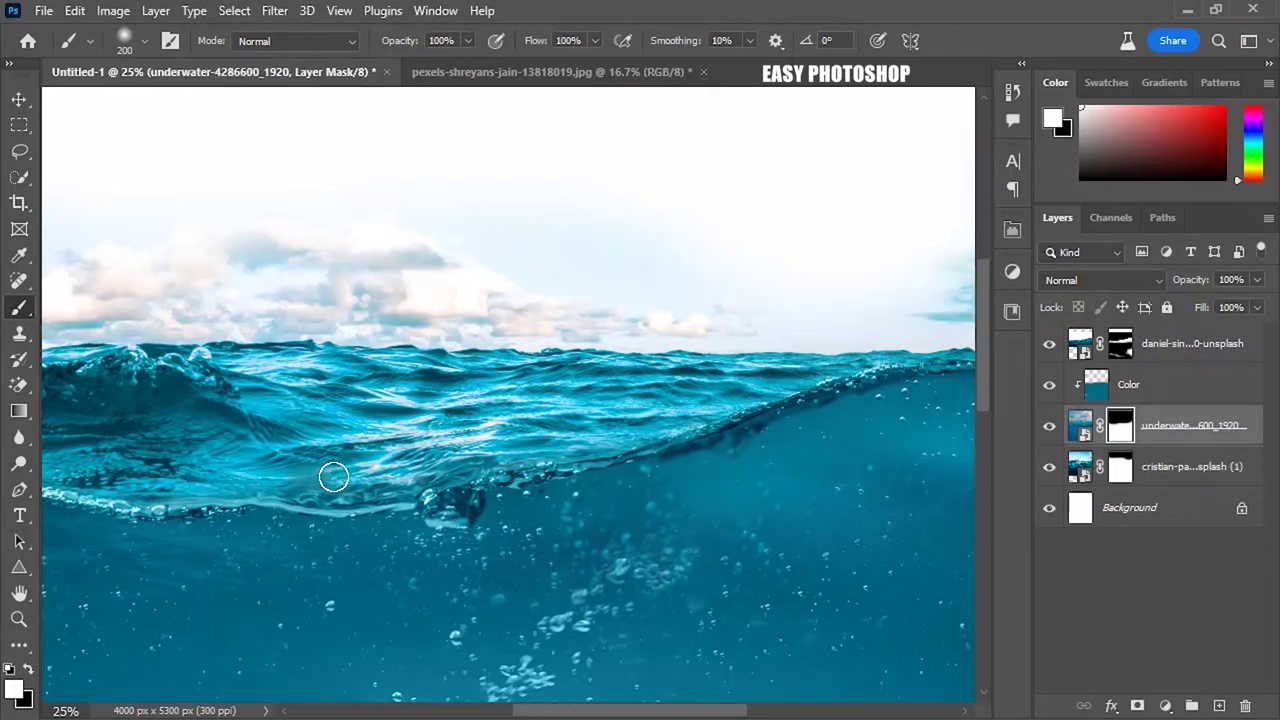
pyautogui.click(1110, 345)
pyautogui.moveTo(259, 469); pyautogui.dragTo(305, 470)
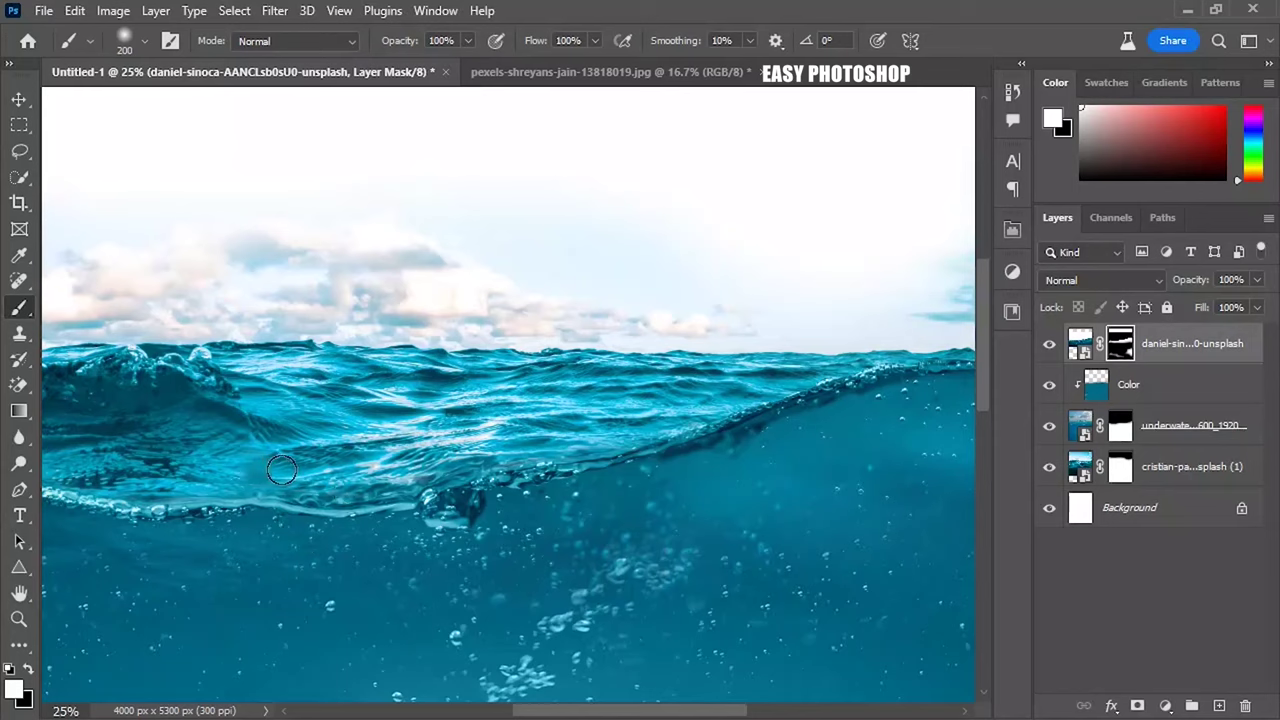
pyautogui.moveTo(292, 467)
pyautogui.mouseDown()
pyautogui.moveTo(413, 473)
pyautogui.moveTo(697, 407)
pyautogui.mouseUp()
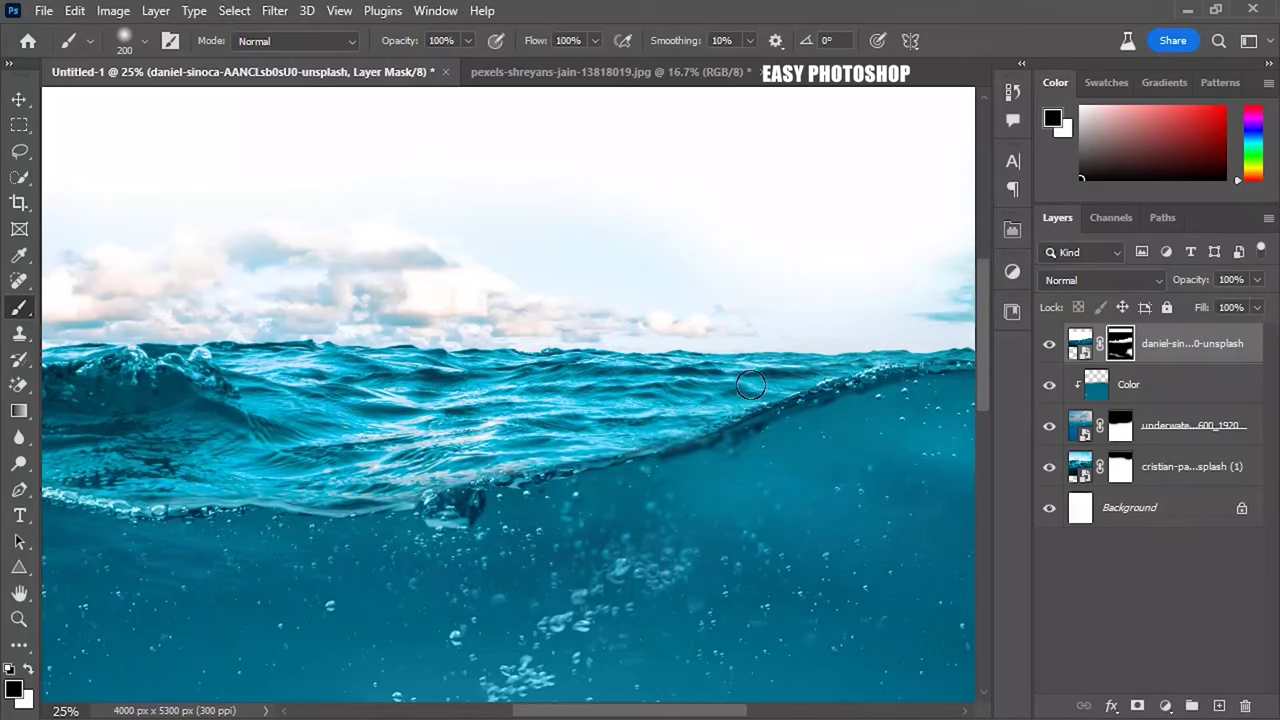
pyautogui.moveTo(697, 407); pyautogui.dragTo(817, 346)
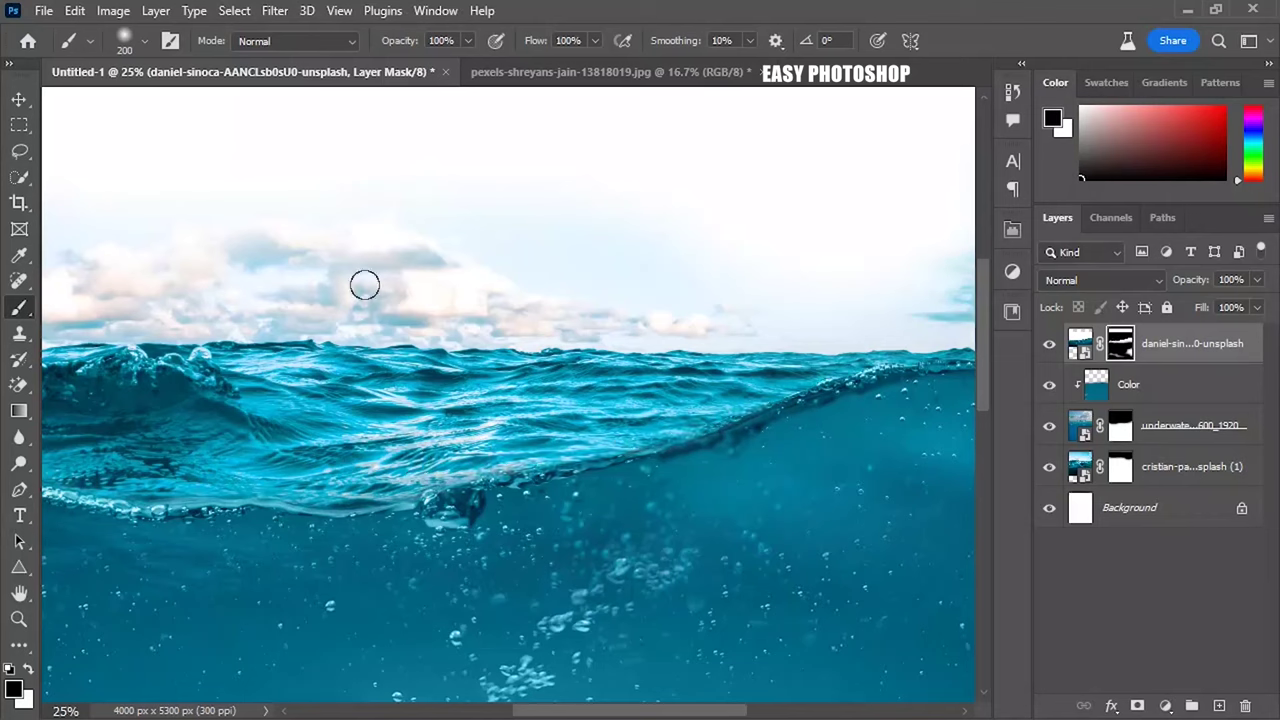
pyautogui.click(1131, 440)
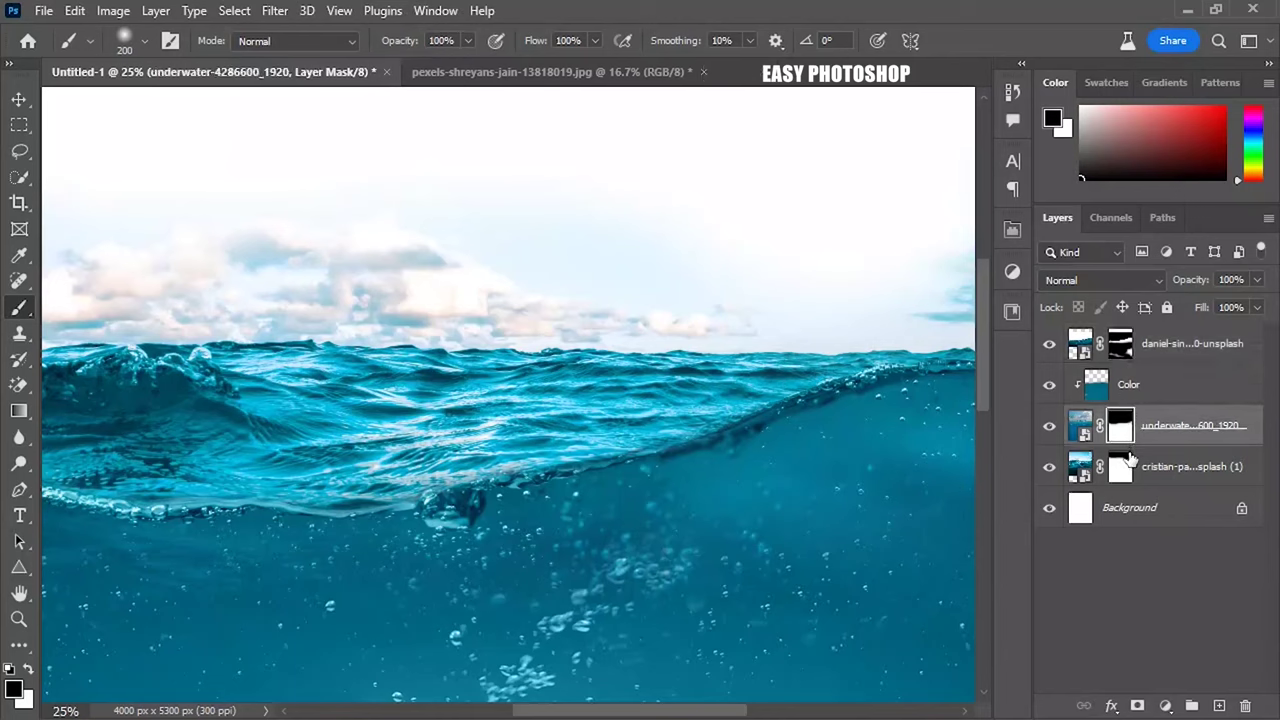
pyautogui.click(1128, 462)
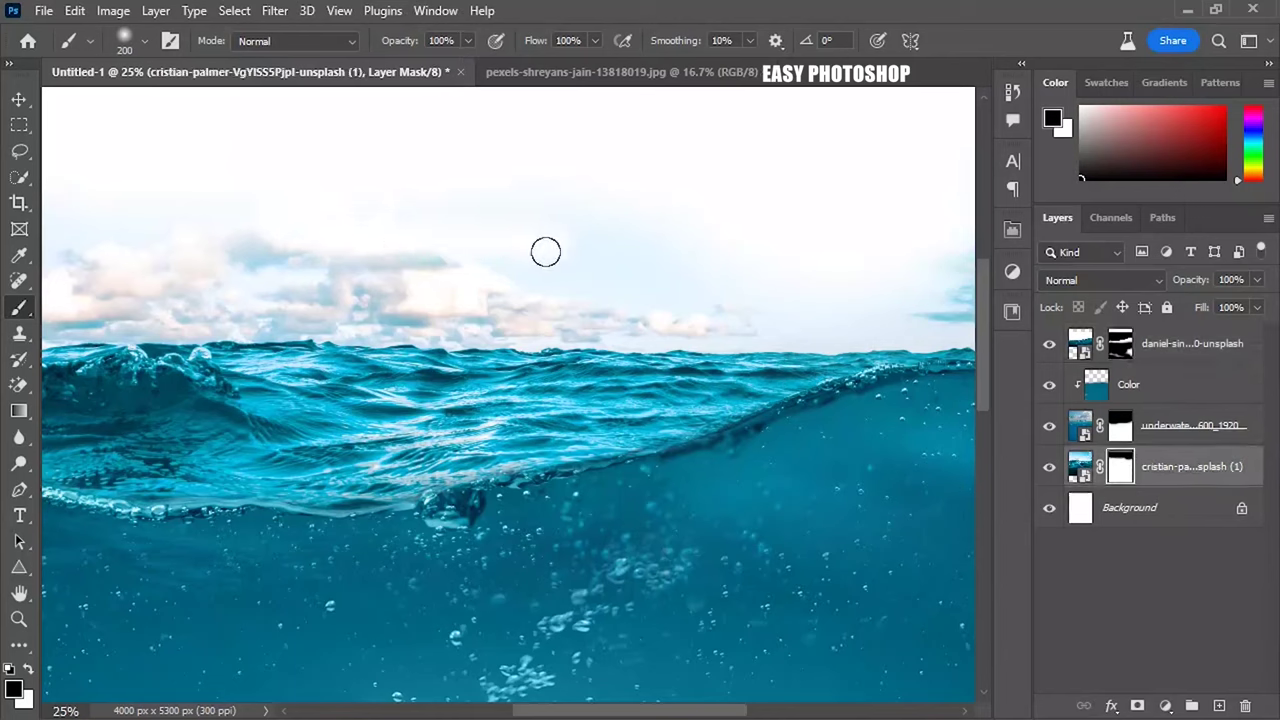
# Add a teal Solid Color fill layer directly above the Background.
pyautogui.keyDown('alt'); pyautogui.click(789, 364); pyautogui.keyUp('alt')
pyautogui.click(1100, 518)
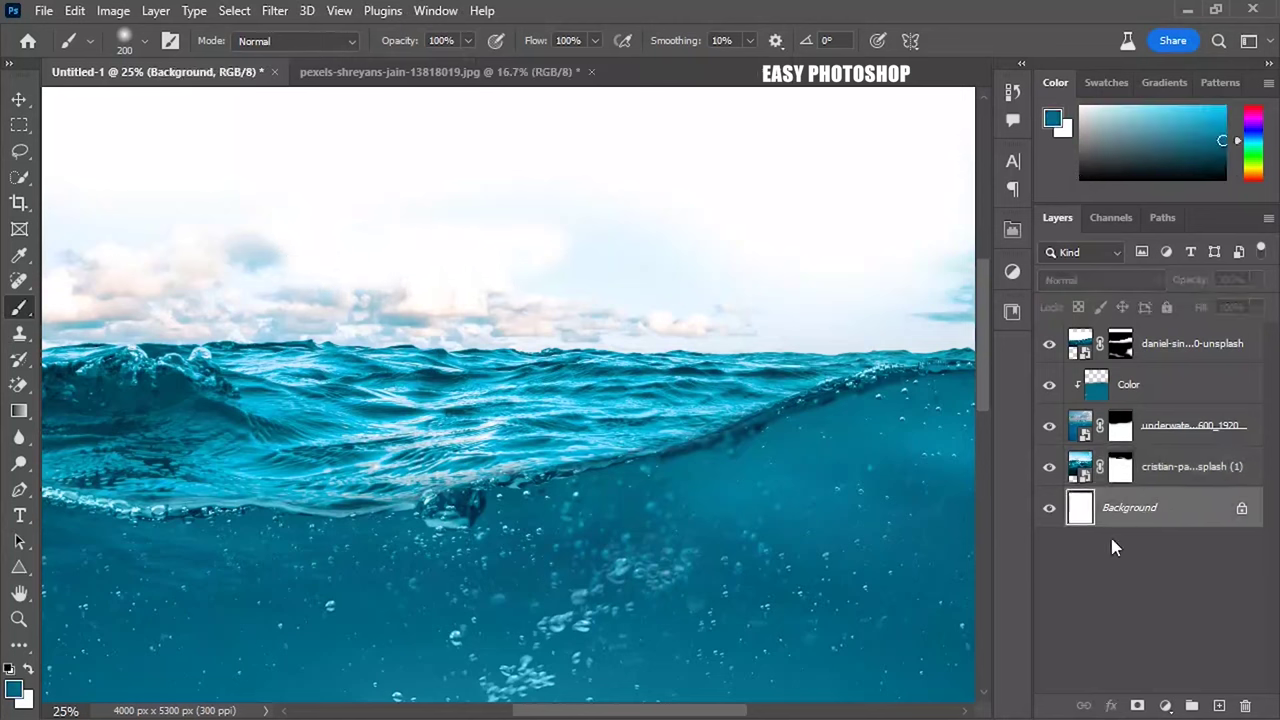
pyautogui.click(1165, 705)
pyautogui.click(1168, 350)
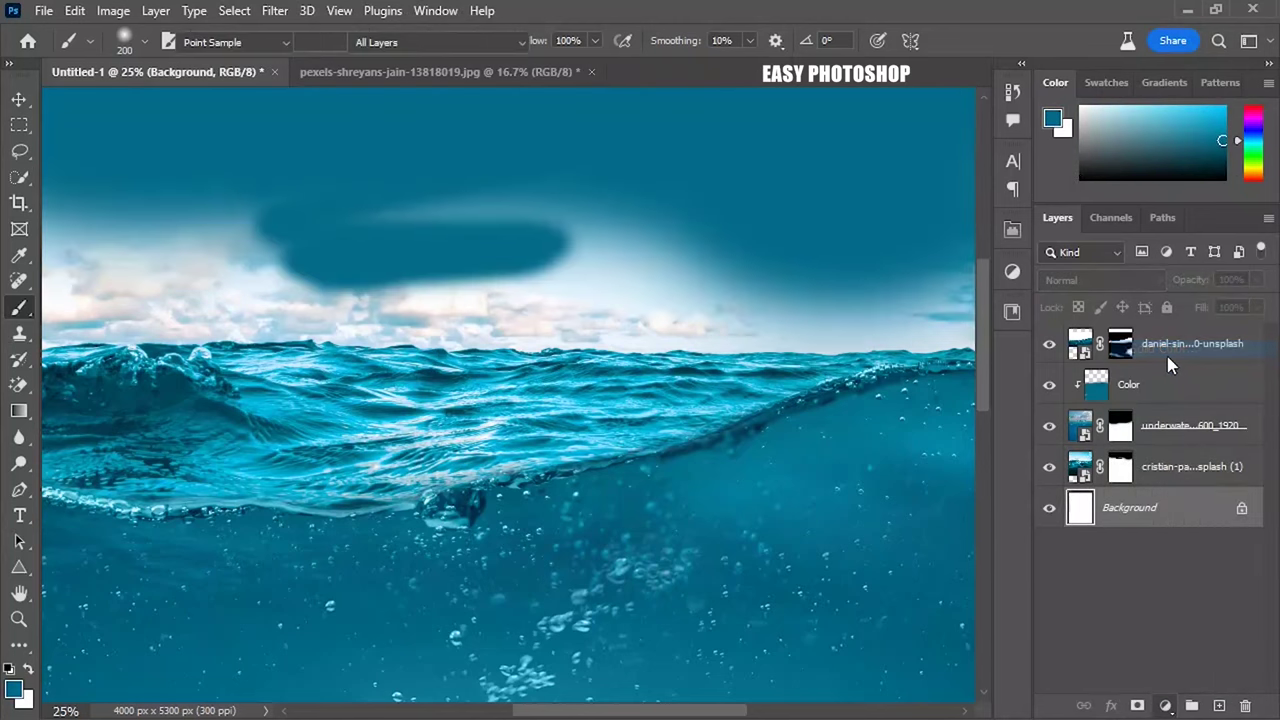
pyautogui.click(1204, 148)
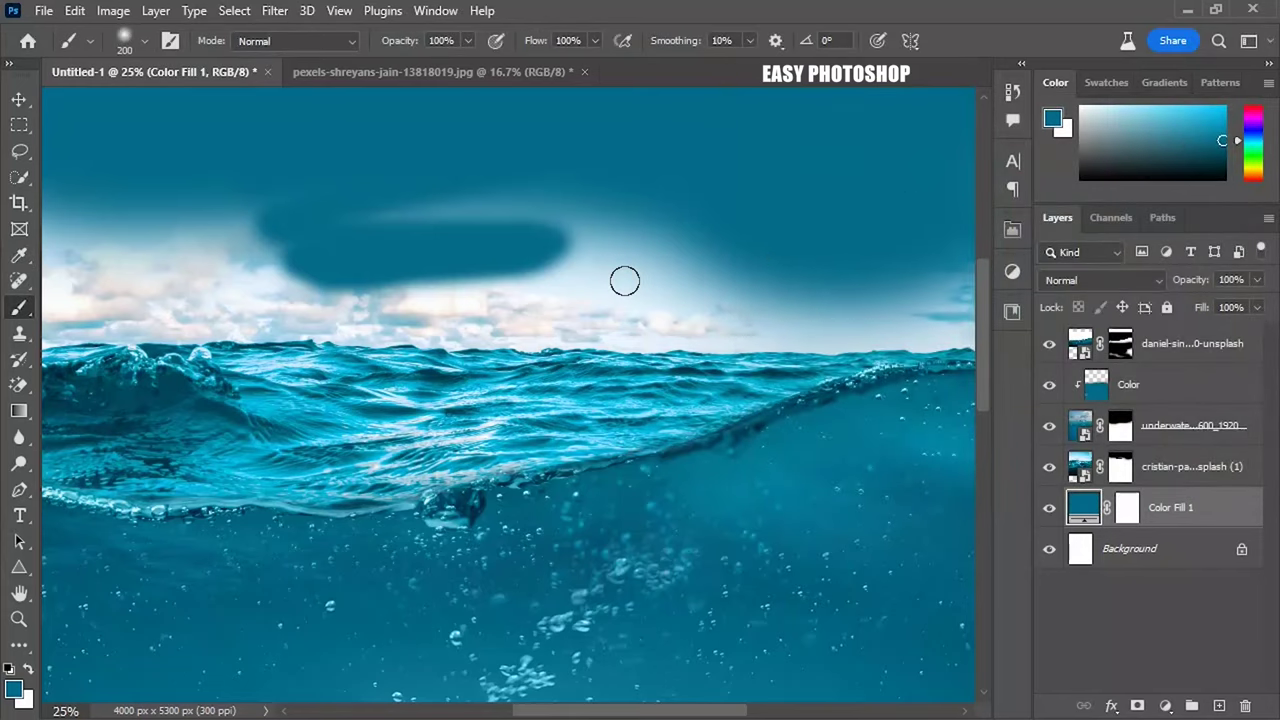
# Paint black on the bottom wave photo's mask to hide most of the clouds.
pyautogui.hotkey('ctrl', '-')
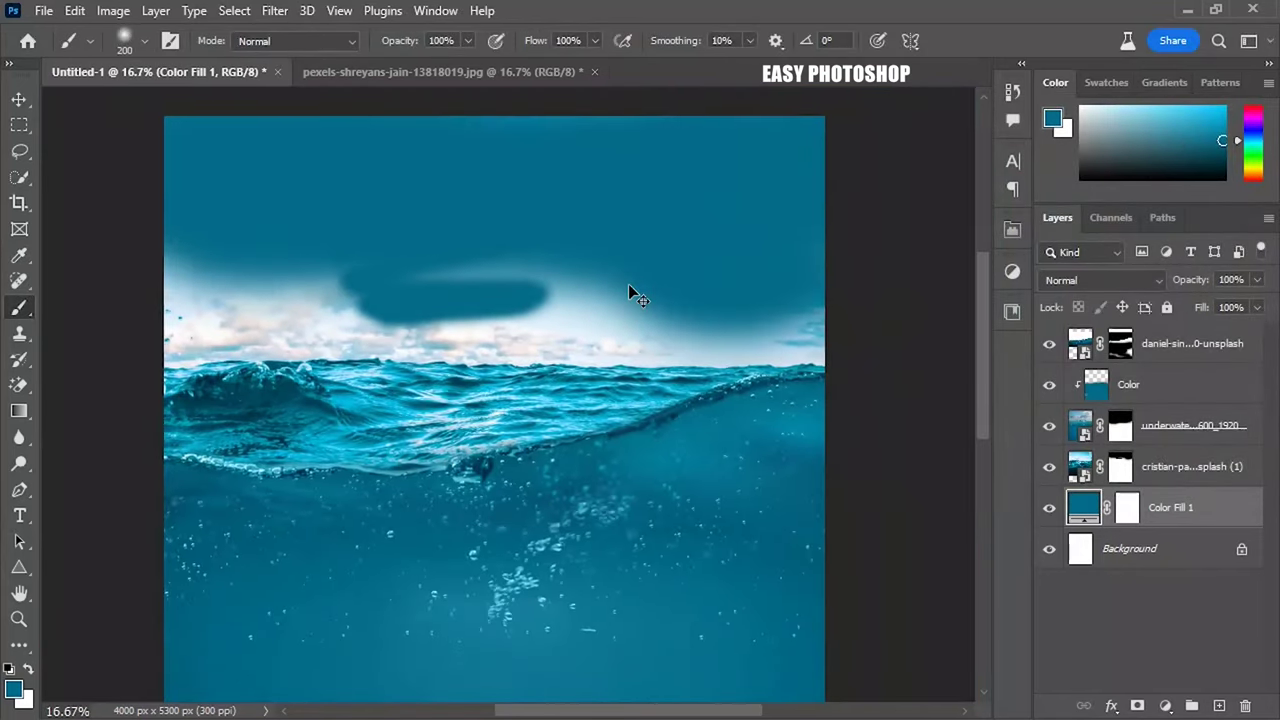
pyautogui.hotkey('ctrl', '-')
pyautogui.click(1120, 466)
pyautogui.moveTo(314, 291)
pyautogui.mouseDown()
pyautogui.moveTo(786, 294)
pyautogui.moveTo(363, 291)
pyautogui.moveTo(237, 309)
pyautogui.moveTo(729, 309)
pyautogui.mouseUp()
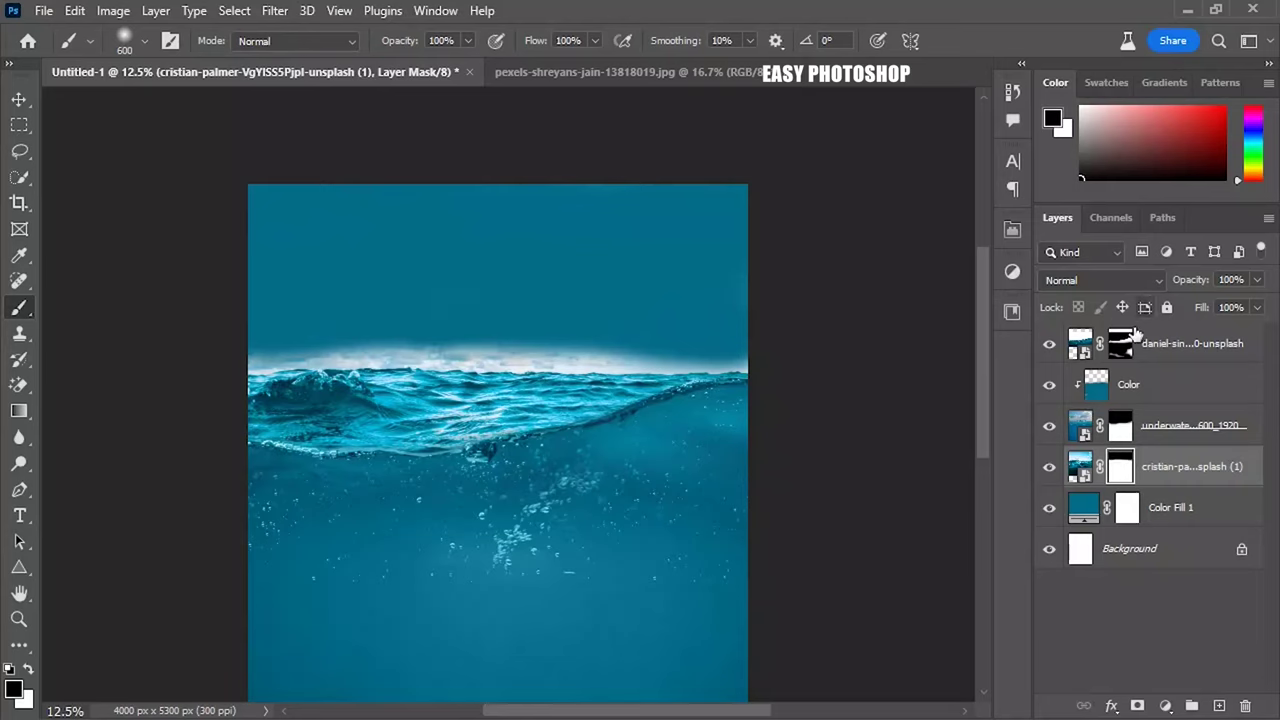
# Paint out the left and middle horizon clouds on the layer masks with a smaller brush.
pyautogui.click(1120, 343)
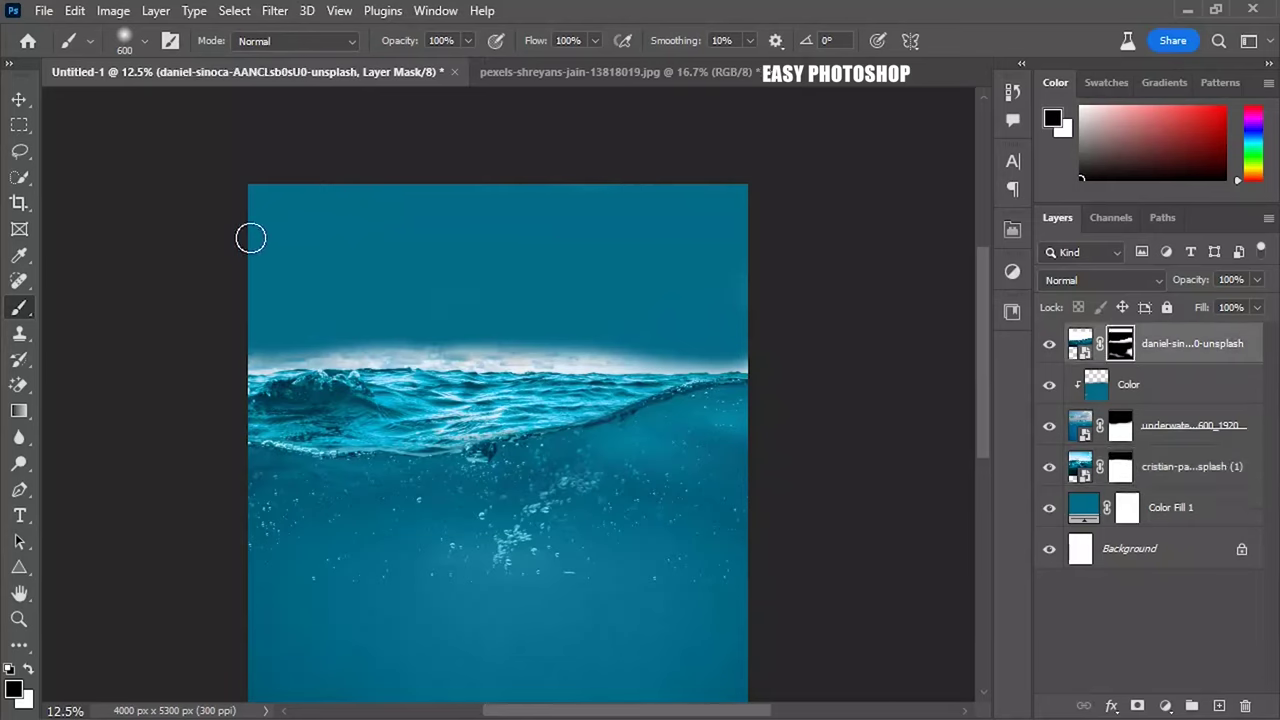
pyautogui.click(1120, 436)
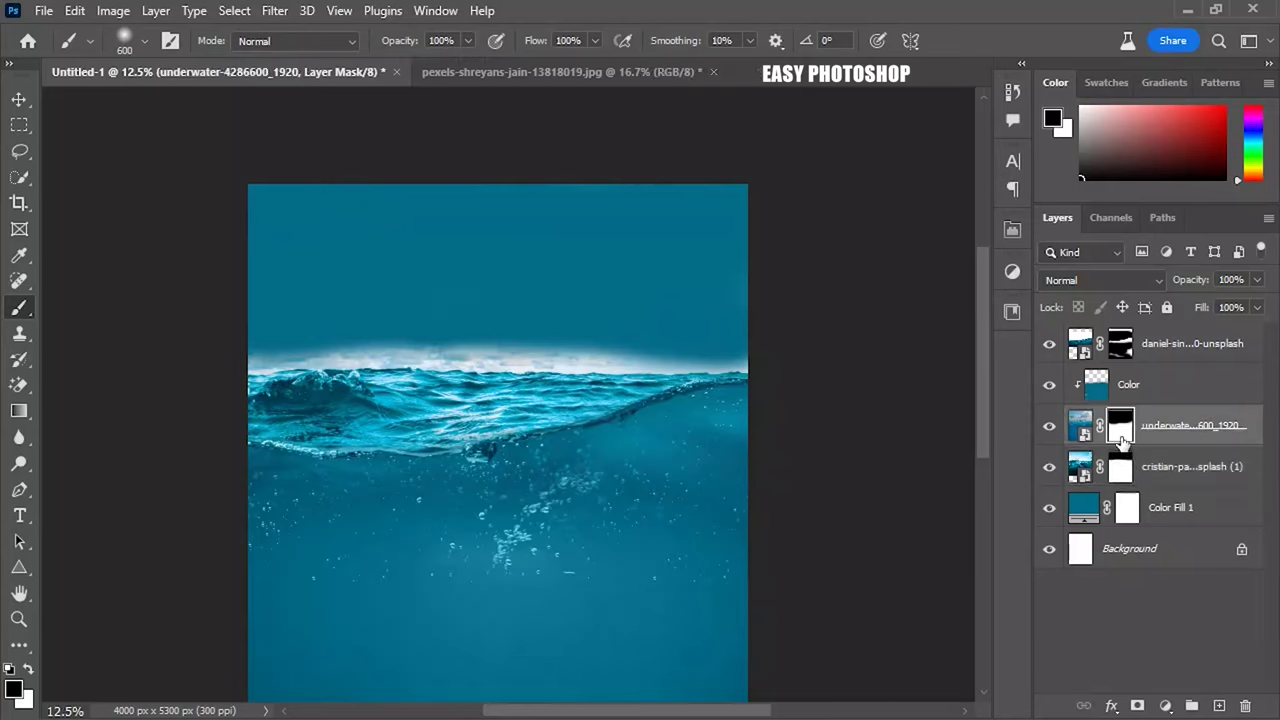
pyautogui.click(1049, 507)
pyautogui.hotkey('ctrl', '+')
pyautogui.hotkey('ctrl', '+')
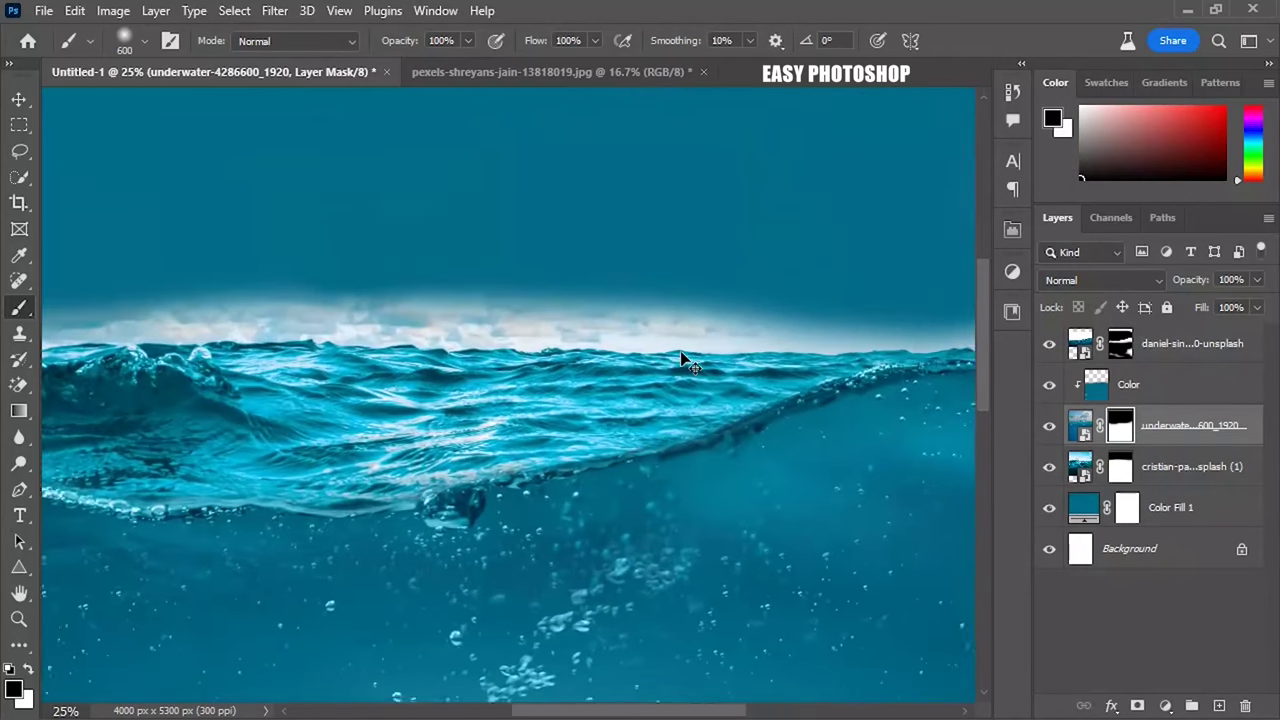
pyautogui.hotkey('ctrl', '+')
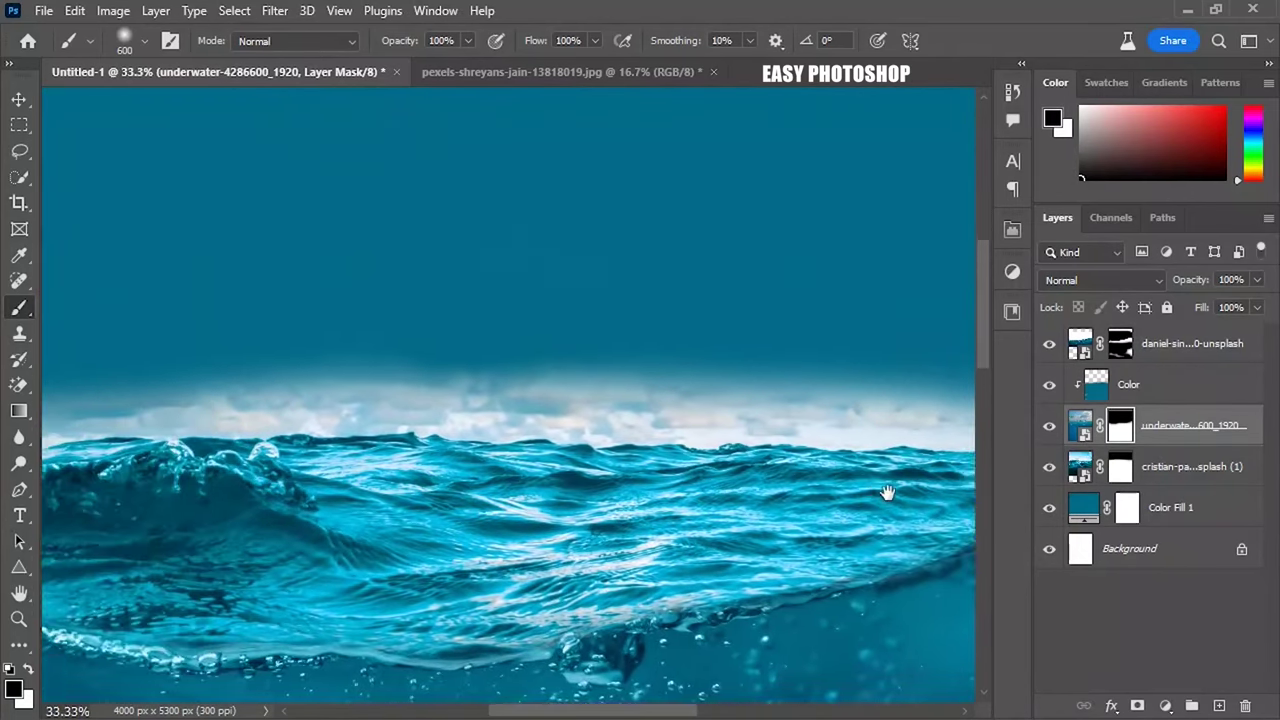
pyautogui.moveTo(680, 351); pyautogui.dragTo(746, 451)
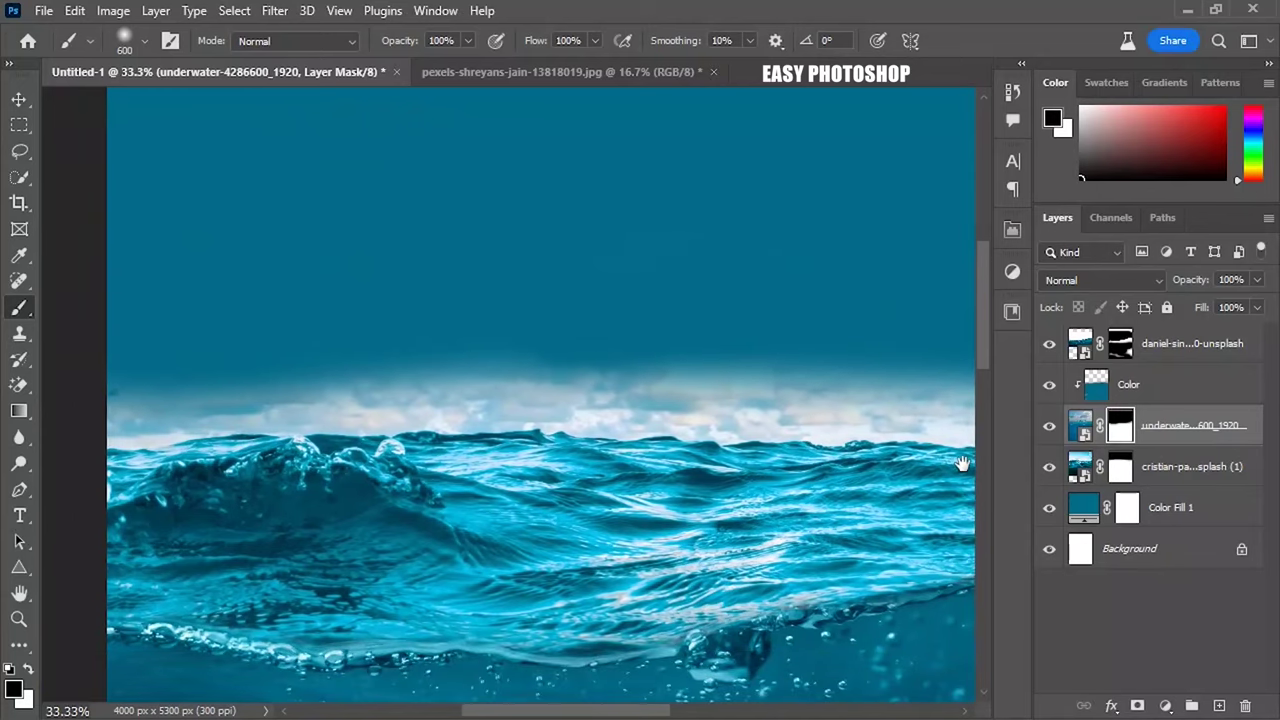
pyautogui.press('[')
pyautogui.press('[')
pyautogui.press('[')
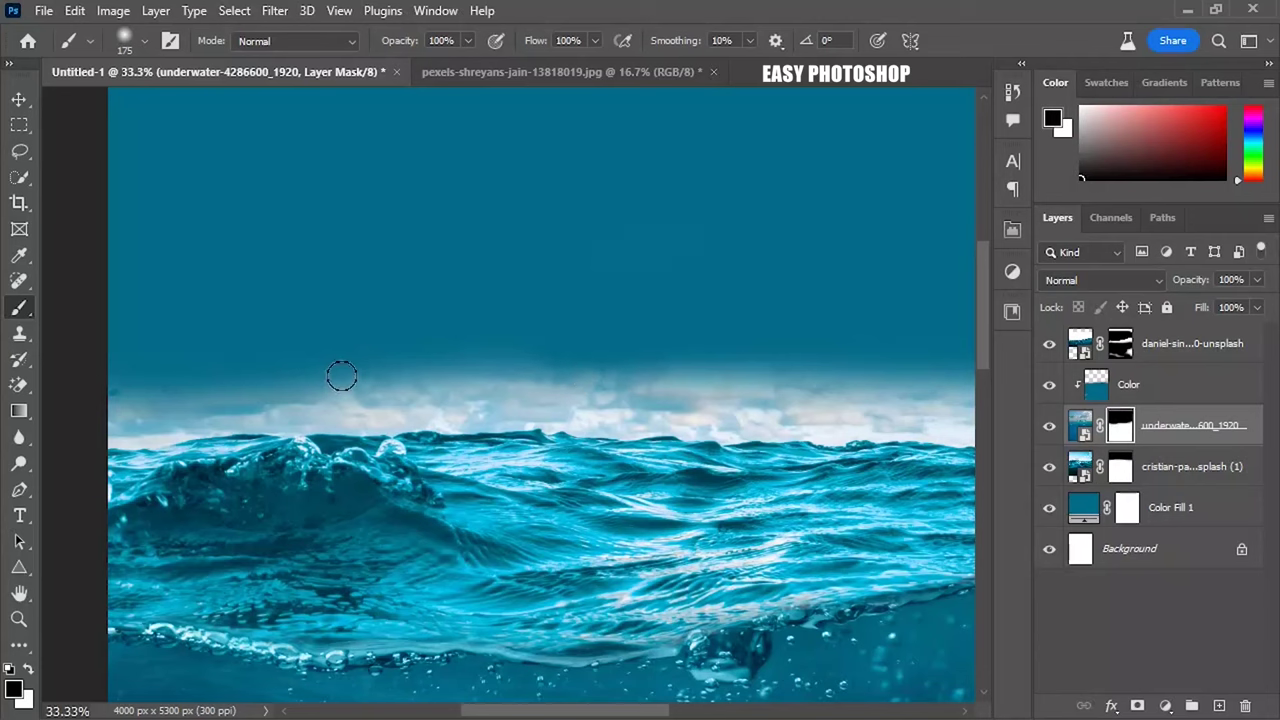
pyautogui.hotkey('alt', '[')
pyautogui.moveTo(341, 376)
pyautogui.mouseDown()
pyautogui.moveTo(380, 397)
pyautogui.moveTo(371, 343)
pyautogui.mouseUp()
pyautogui.moveTo(220, 400); pyautogui.dragTo(850, 400)
# Paint out the remaining centre and right horizon clouds and glow on the bottom wave photo's mask.
pyautogui.click(1102, 425)
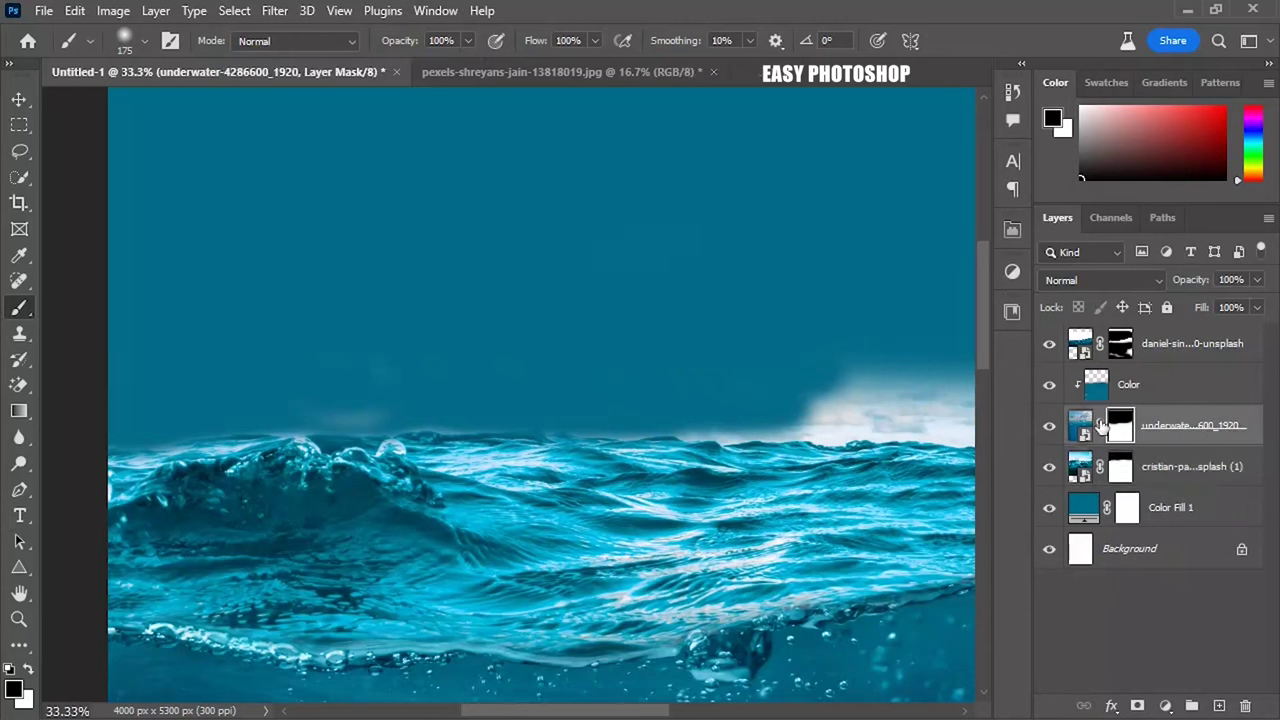
pyautogui.click(1118, 466)
pyautogui.moveTo(833, 339); pyautogui.dragTo(528, 286)
pyautogui.moveTo(620, 365)
pyautogui.mouseDown()
pyautogui.moveTo(475, 353)
pyautogui.moveTo(803, 320)
pyautogui.mouseUp()
pyautogui.hotkey('ctrl', 'z')
pyautogui.moveTo(960, 370)
pyautogui.mouseDown()
pyautogui.moveTo(557, 337)
pyautogui.moveTo(686, 349)
pyautogui.mouseUp()
pyautogui.moveTo(881, 317); pyautogui.dragTo(566, 297)
pyautogui.moveTo(820, 368); pyautogui.dragTo(740, 325)
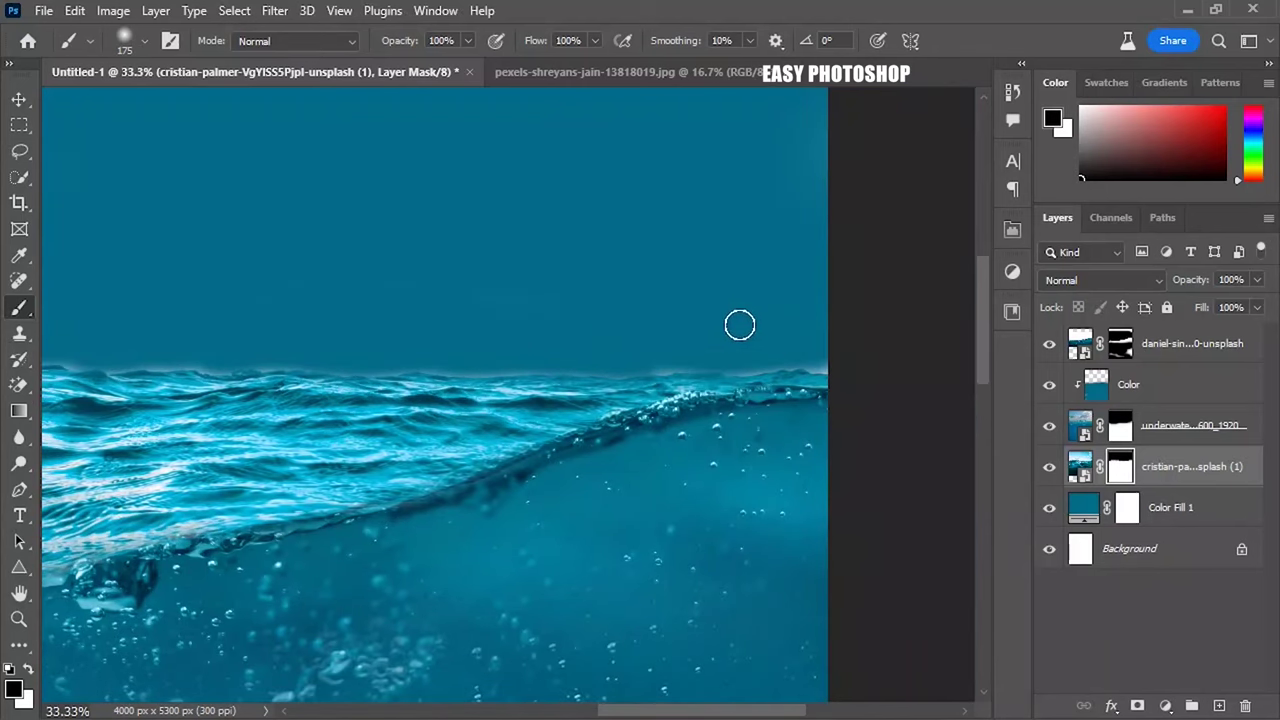
pyautogui.moveTo(645, 350); pyautogui.dragTo(670, 335)
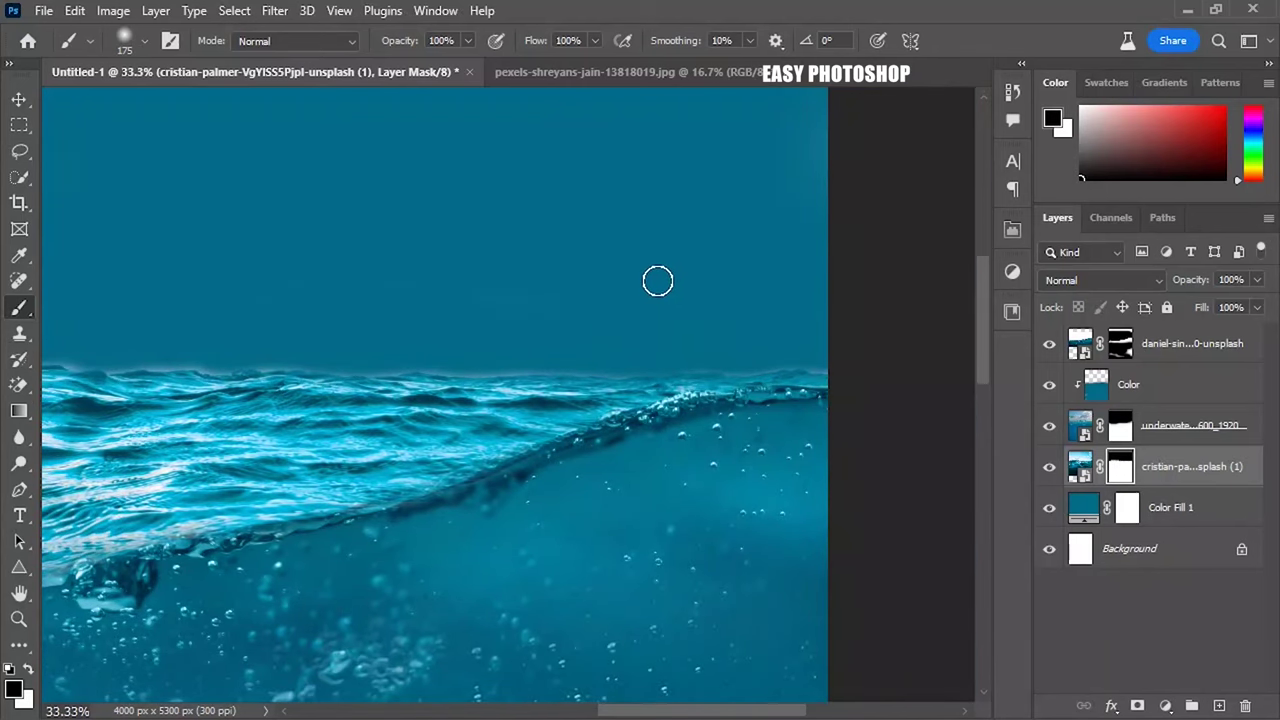
# Delete the teal Color Fill 1 layer, leaving white above the waves.
pyautogui.hotkey('ctrl', '0')
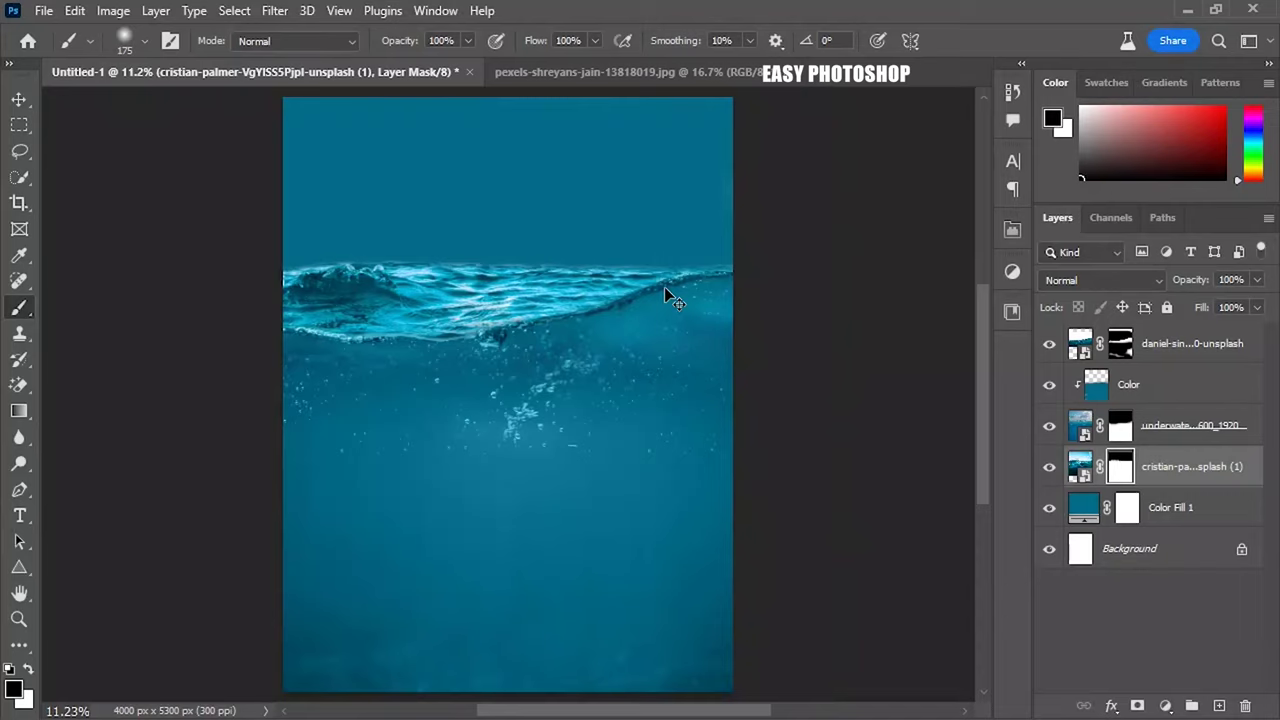
pyautogui.click(1170, 509)
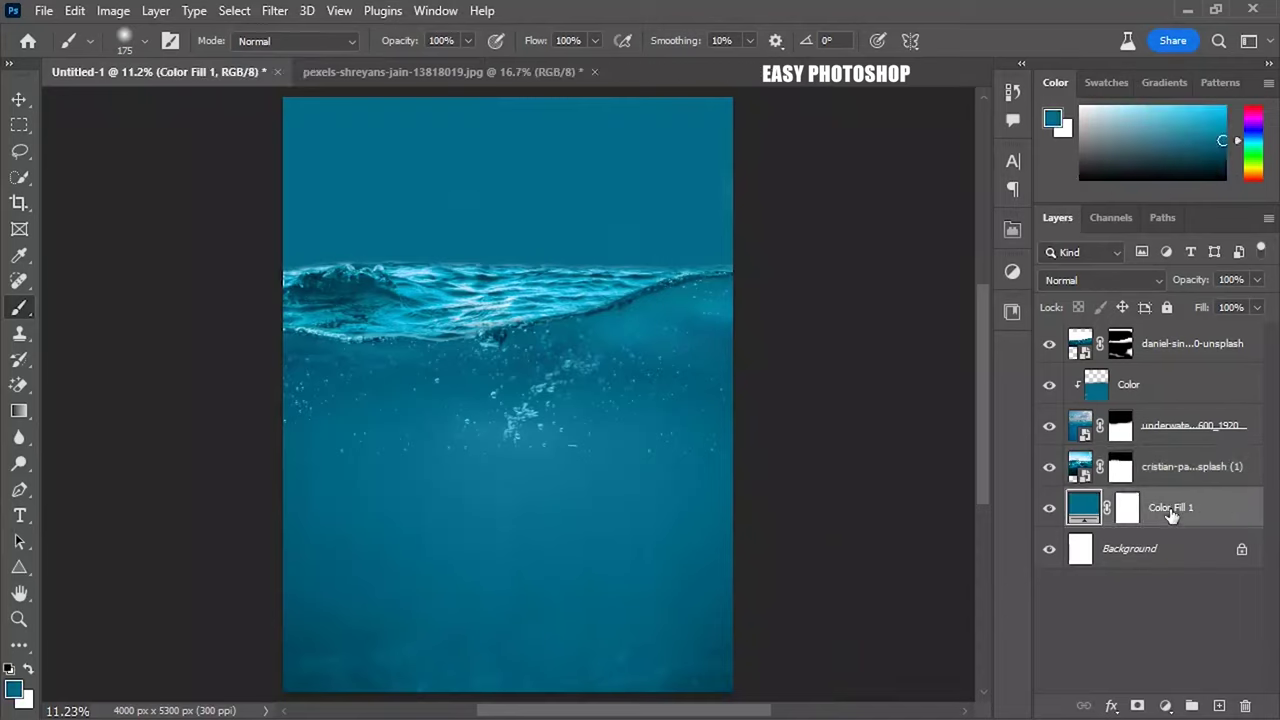
pyautogui.press('Delete')
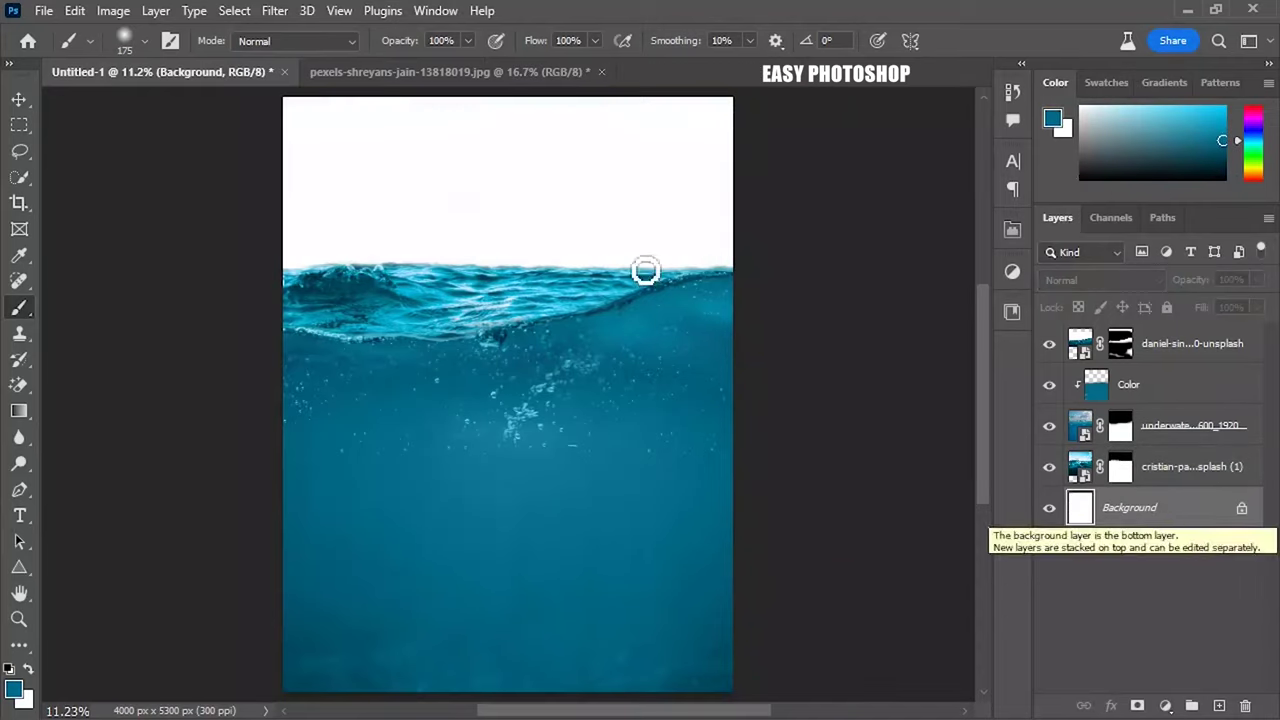
# Unlock the mountain photo and drag it from the pexels document into the Untitled-1 poster.
pyautogui.click(19, 99)
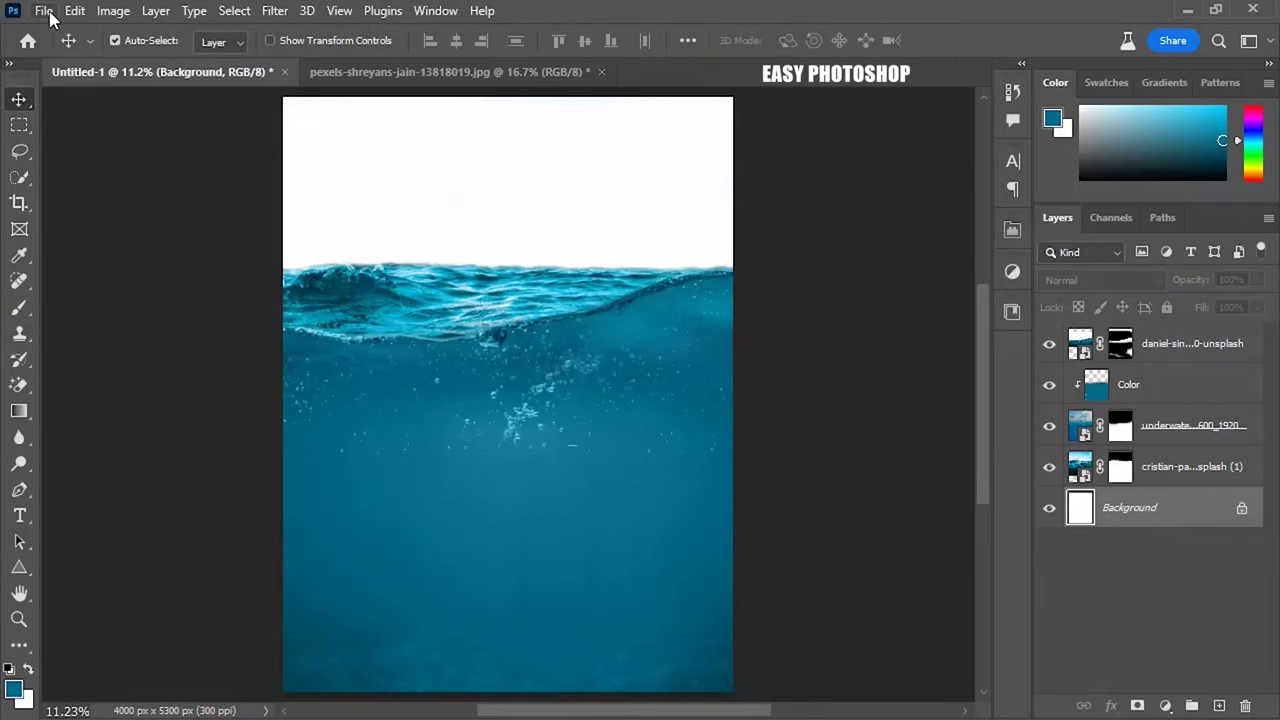
pyautogui.click(375, 78)
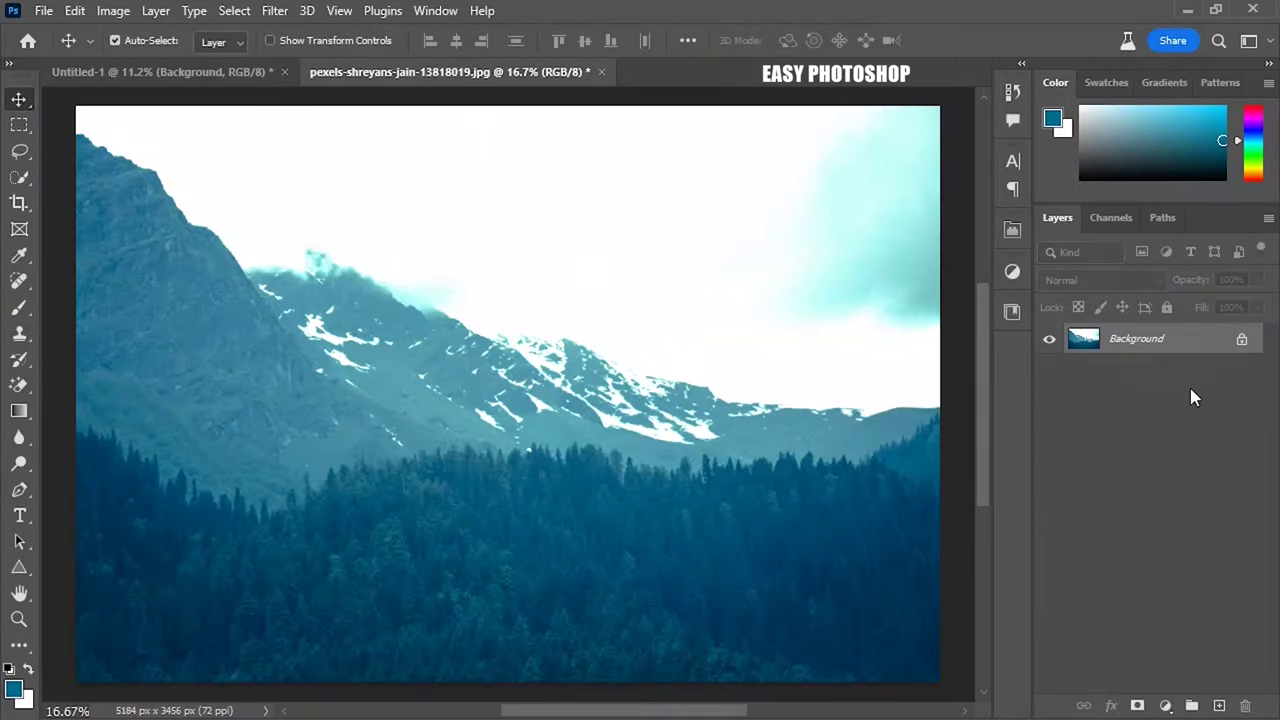
pyautogui.click(1242, 341)
pyautogui.moveTo(555, 492); pyautogui.dragTo(178, 74)
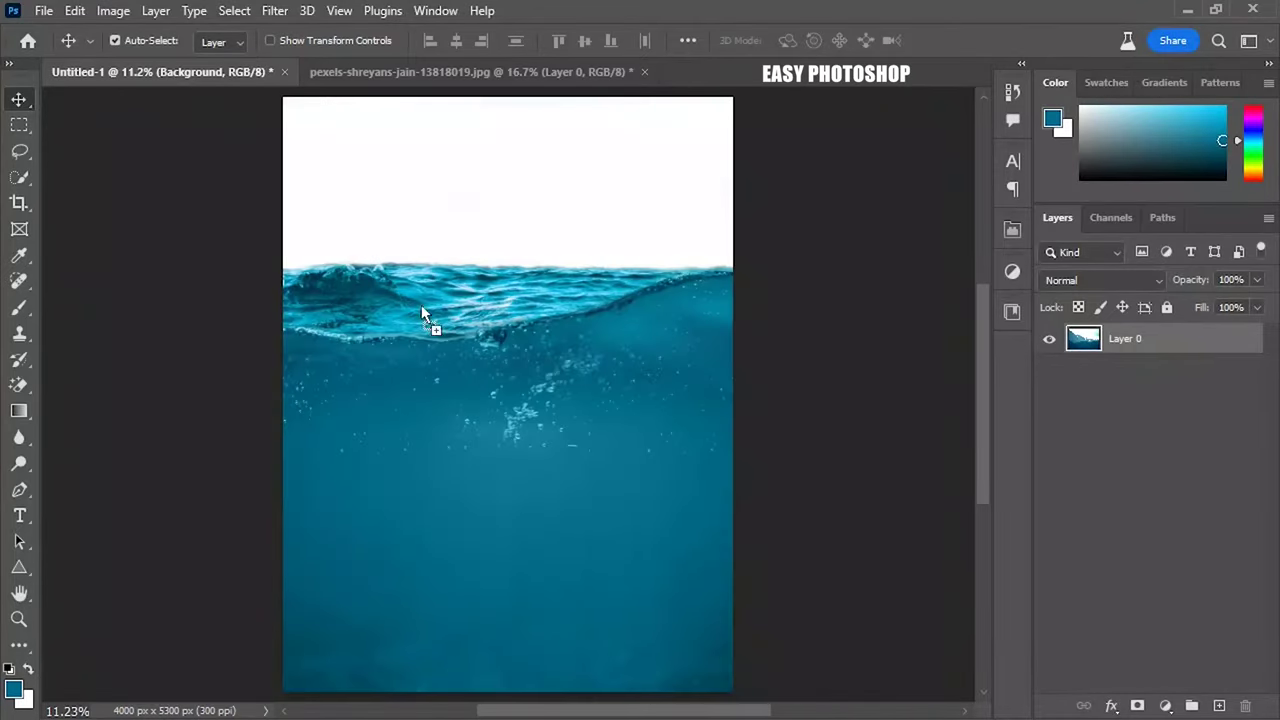
pyautogui.moveTo(497, 363); pyautogui.dragTo(499, 365)
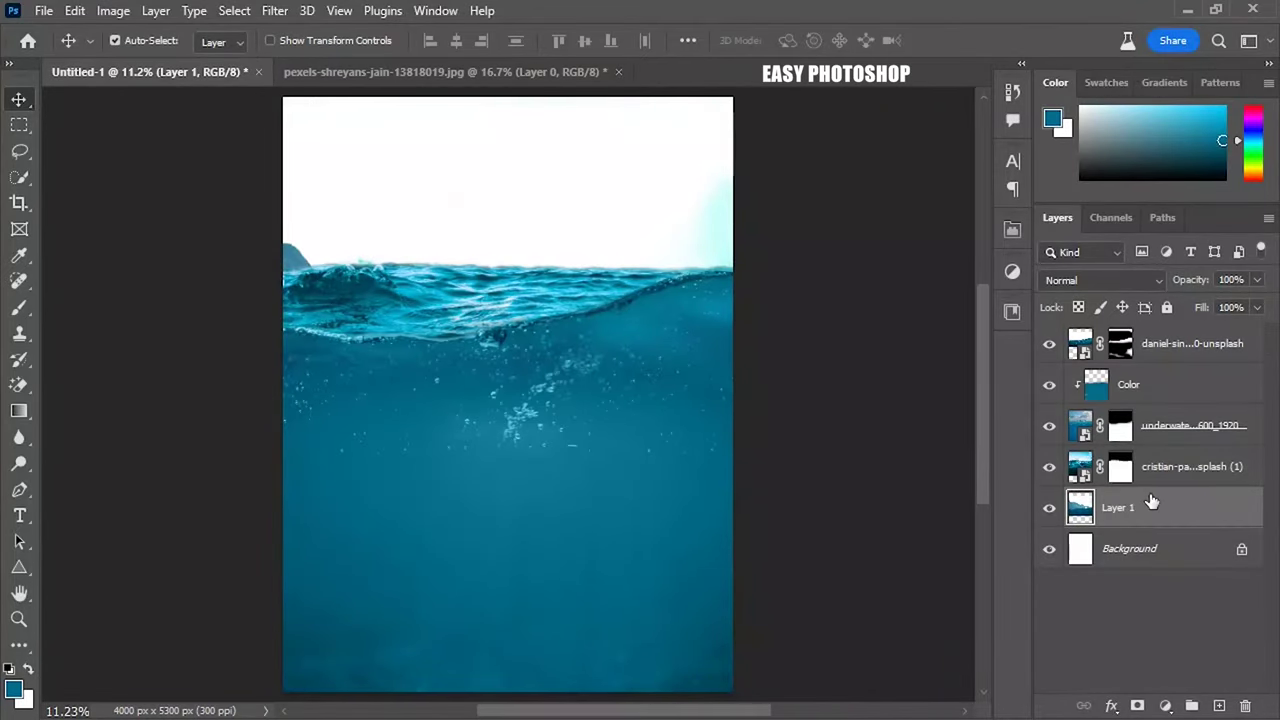
# Raise the mountain layer so its treeline meets the waves.
pyautogui.hotkey('ctrl', 't')
pyautogui.moveTo(601, 456)
pyautogui.mouseDown()
pyautogui.moveTo(613, 327)
pyautogui.moveTo(603, 343)
pyautogui.moveTo(616, 442)
pyautogui.mouseUp()
pyautogui.moveTo(646, 342)
pyautogui.mouseDown()
pyautogui.moveTo(646, 357)
pyautogui.moveTo(610, 318)
pyautogui.mouseUp()
pyautogui.press('Return')
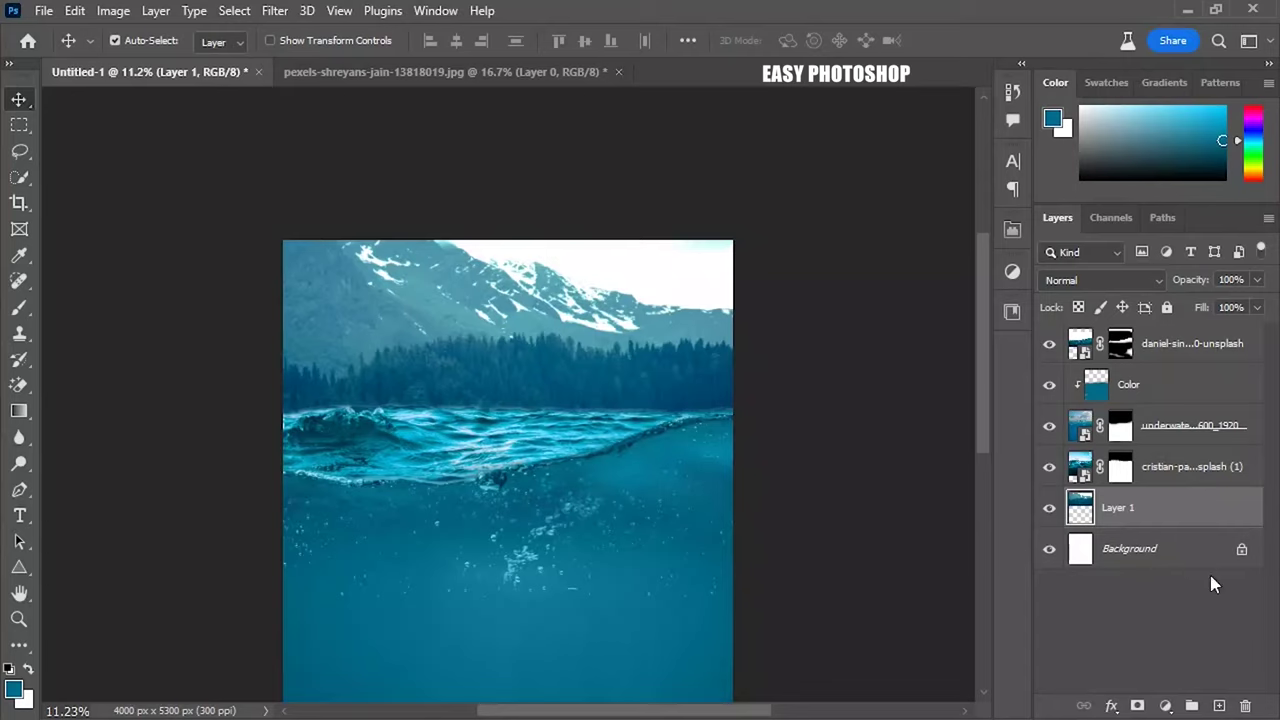
# Add a new layer above the top wave photo and set up a low-flow brush.
pyautogui.click(1150, 358)
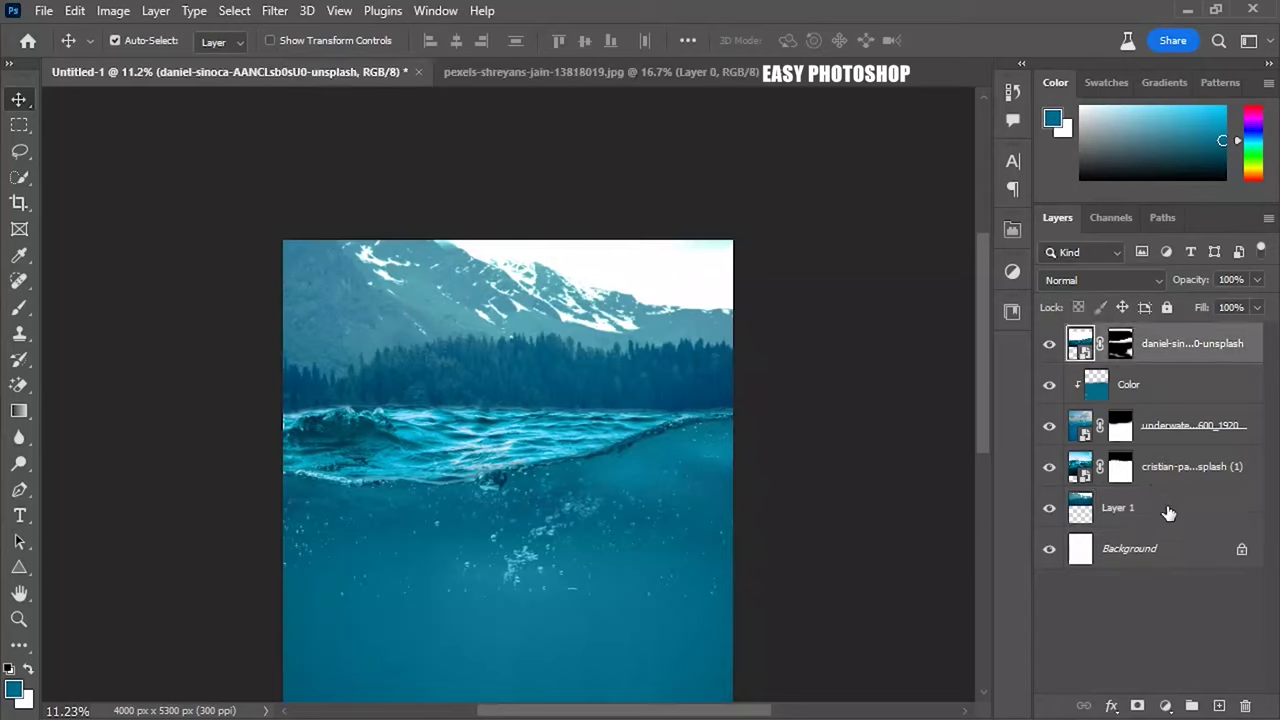
pyautogui.click(1220, 707)
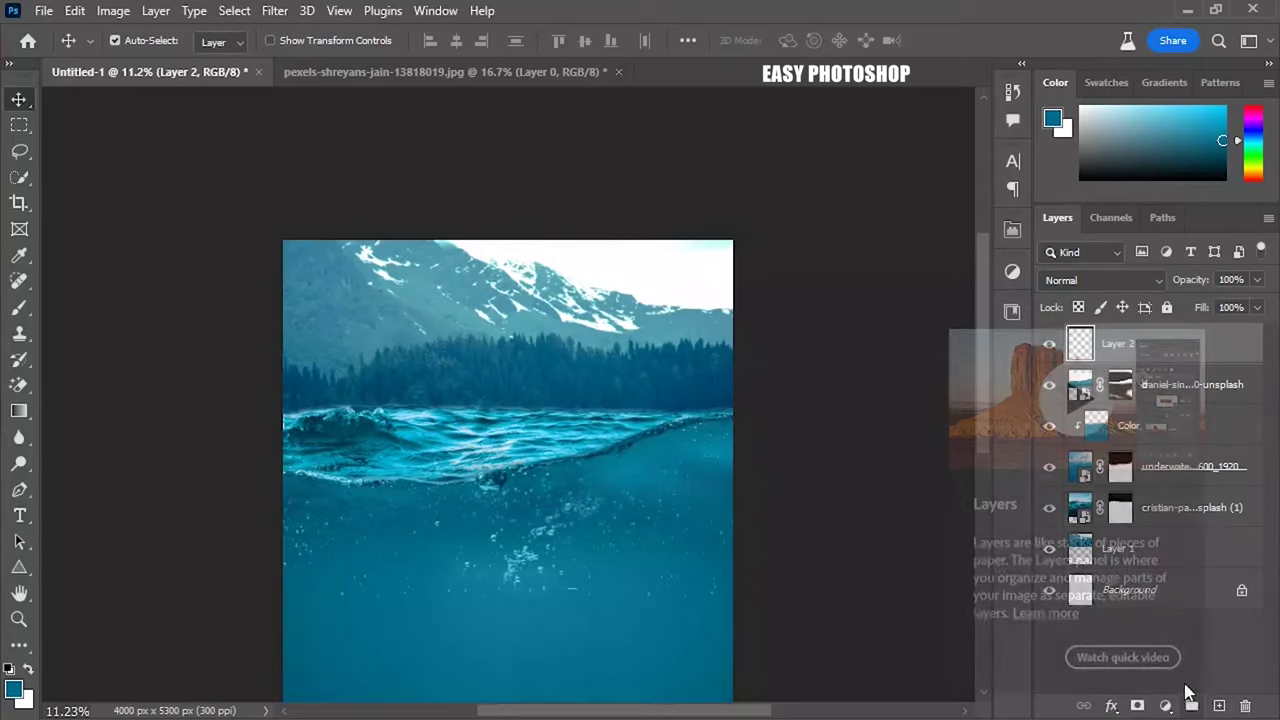
pyautogui.click(19, 307)
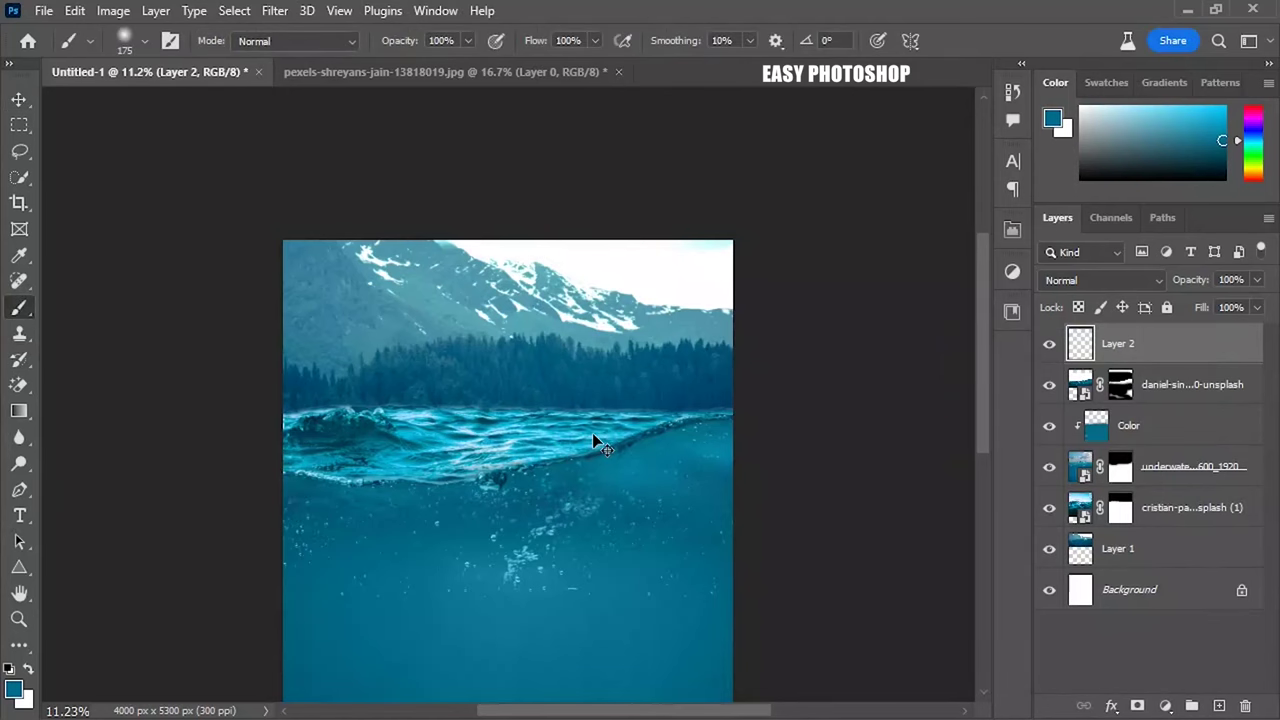
pyautogui.hotkey('ctrl', '+')
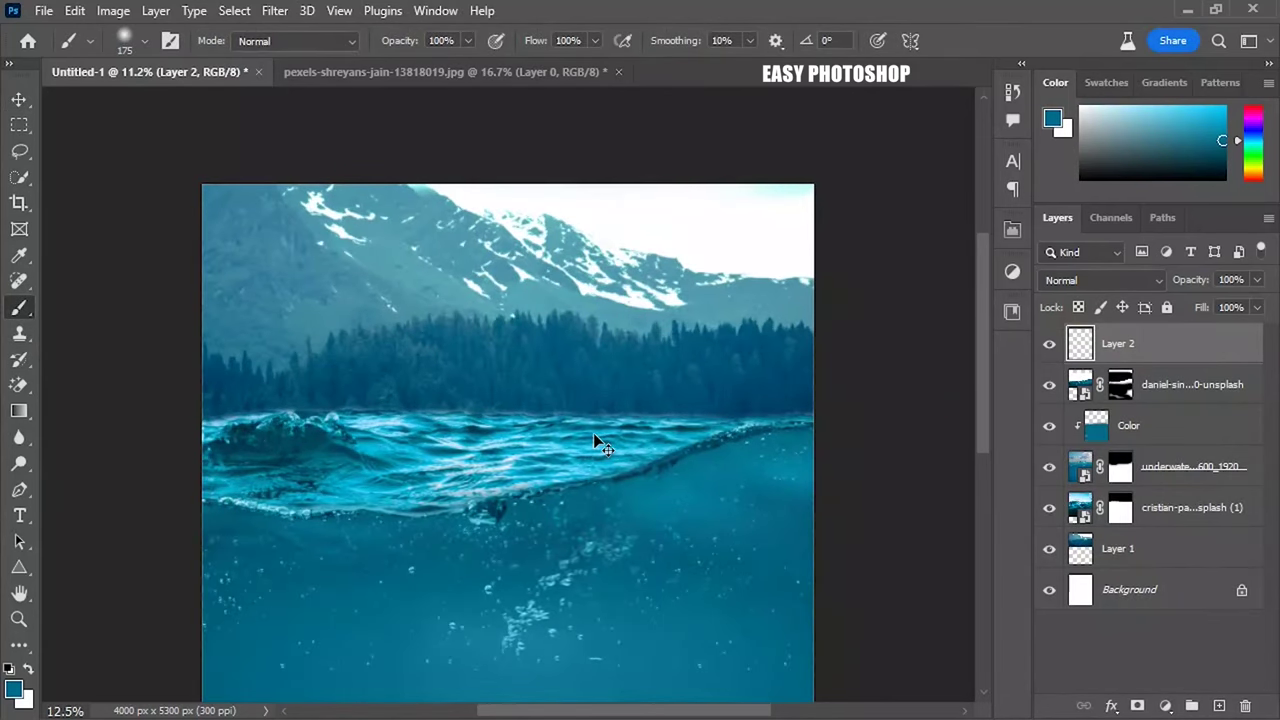
pyautogui.hotkey('ctrl', '+')
pyautogui.hotkey('ctrl', '+')
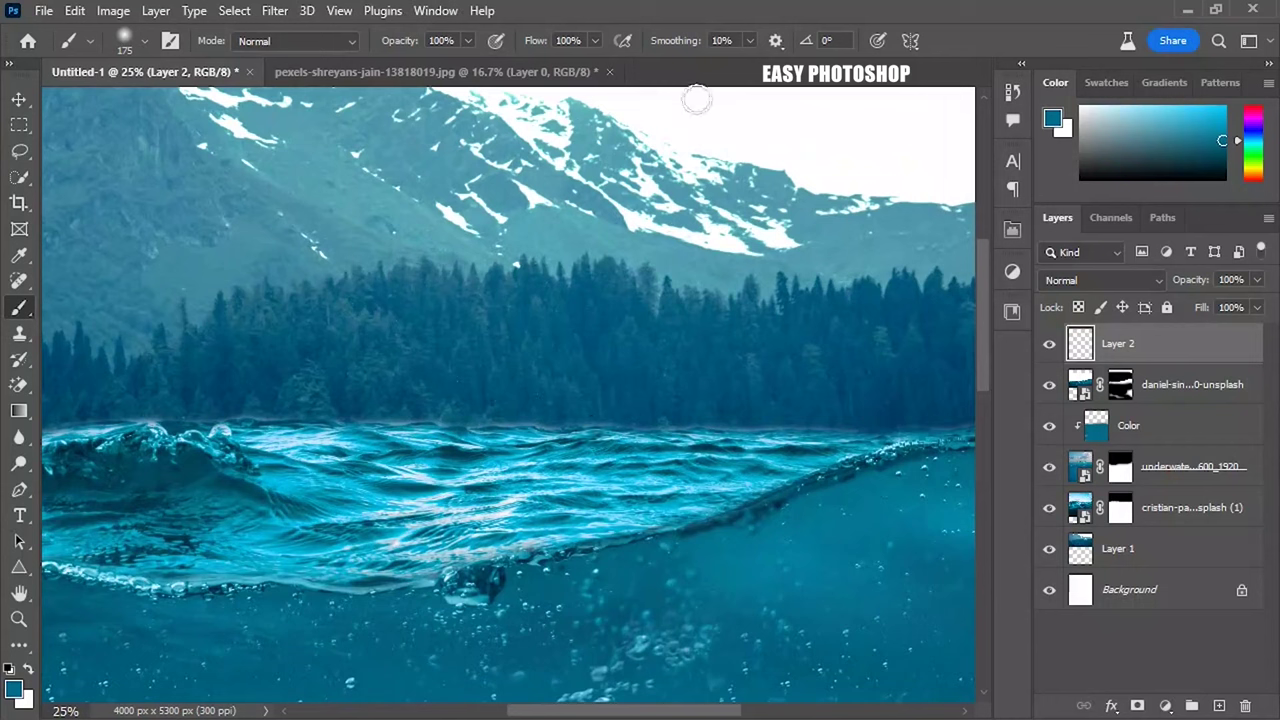
pyautogui.click(595, 41)
pyautogui.moveTo(519, 68); pyautogui.dragTo(513, 64)
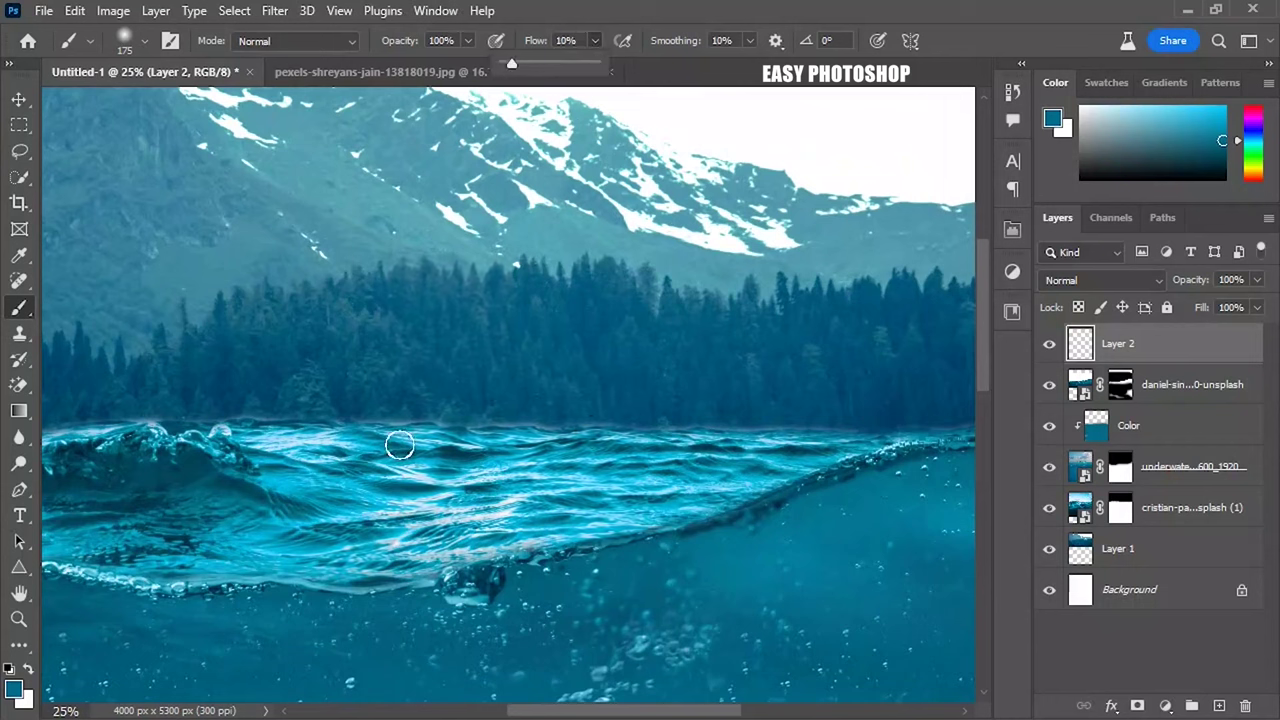
pyautogui.click(1095, 282)
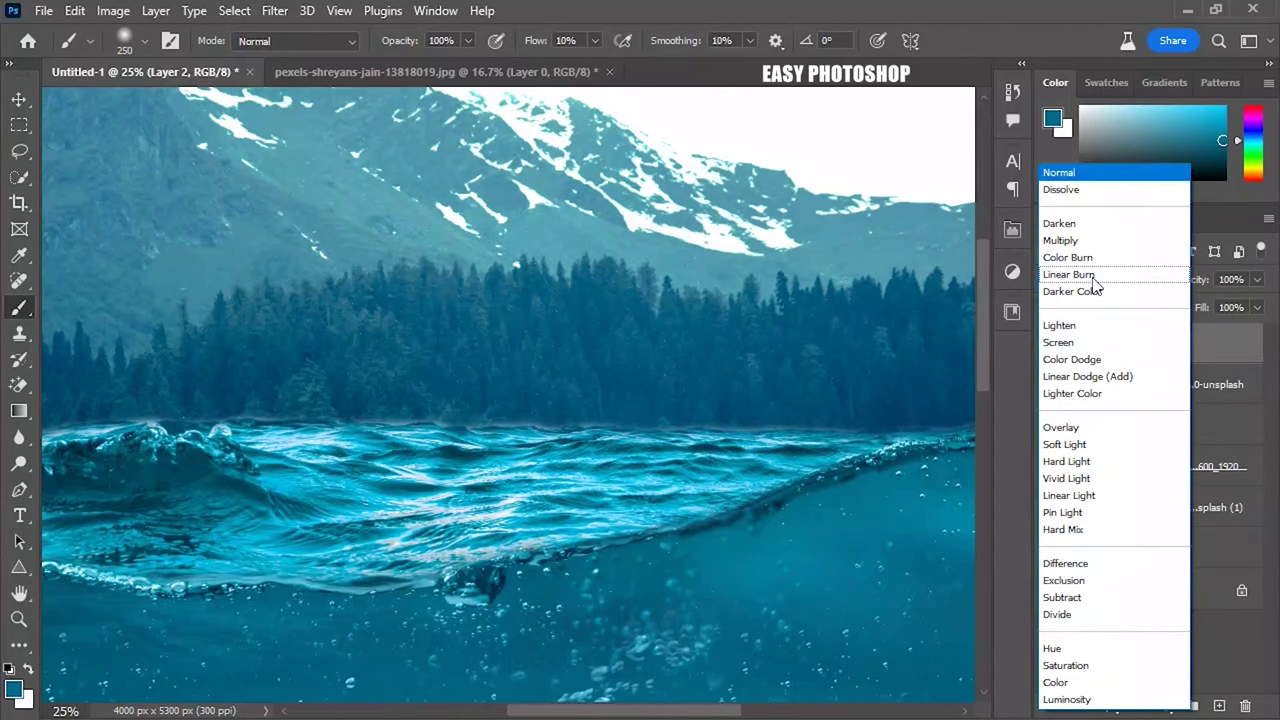
pyautogui.press('Escape')
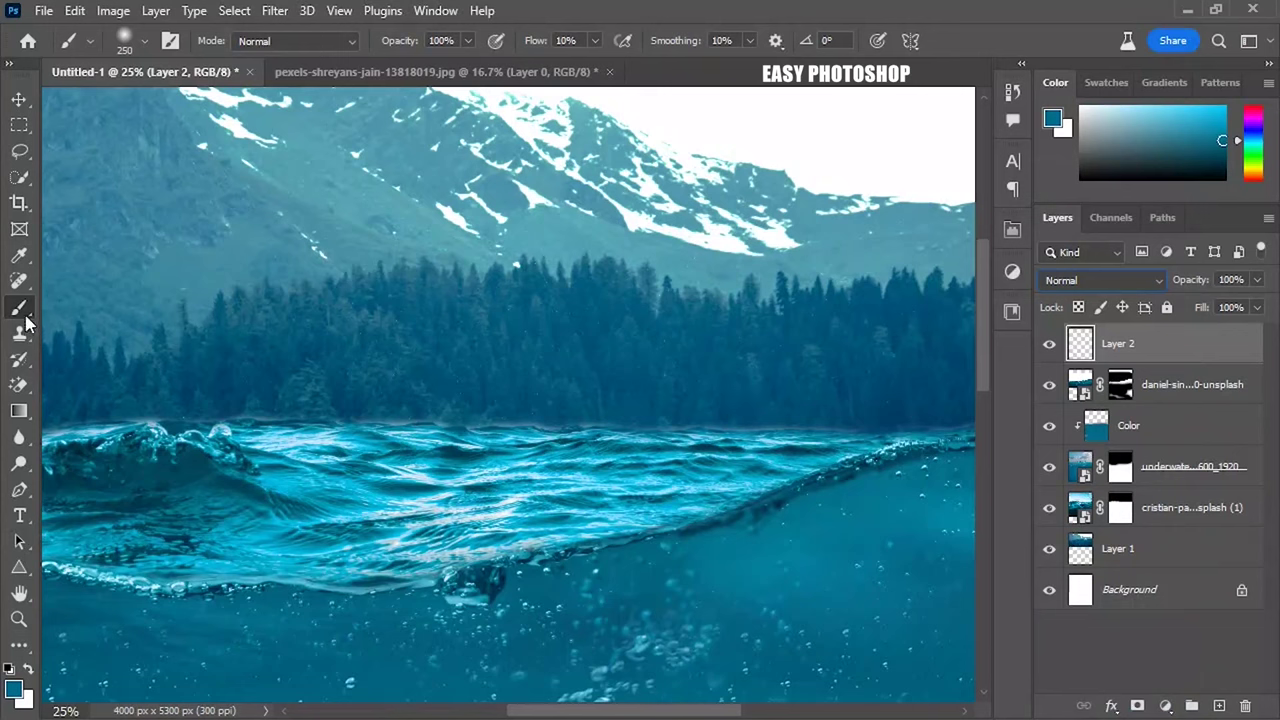
# Paint a soft black (#000000) shadow along the shoreline and move Layer 2 above the splash layer.
pyautogui.click(18, 686)
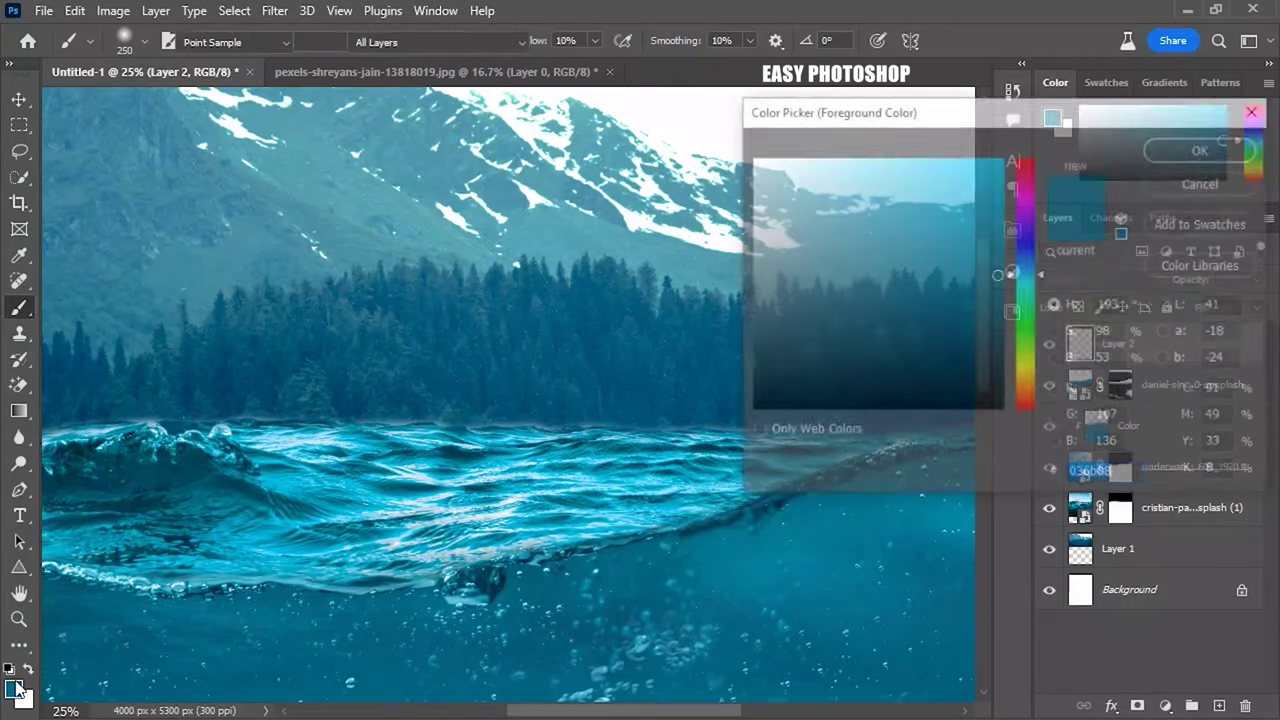
pyautogui.write('000000')
pyautogui.click(1204, 148)
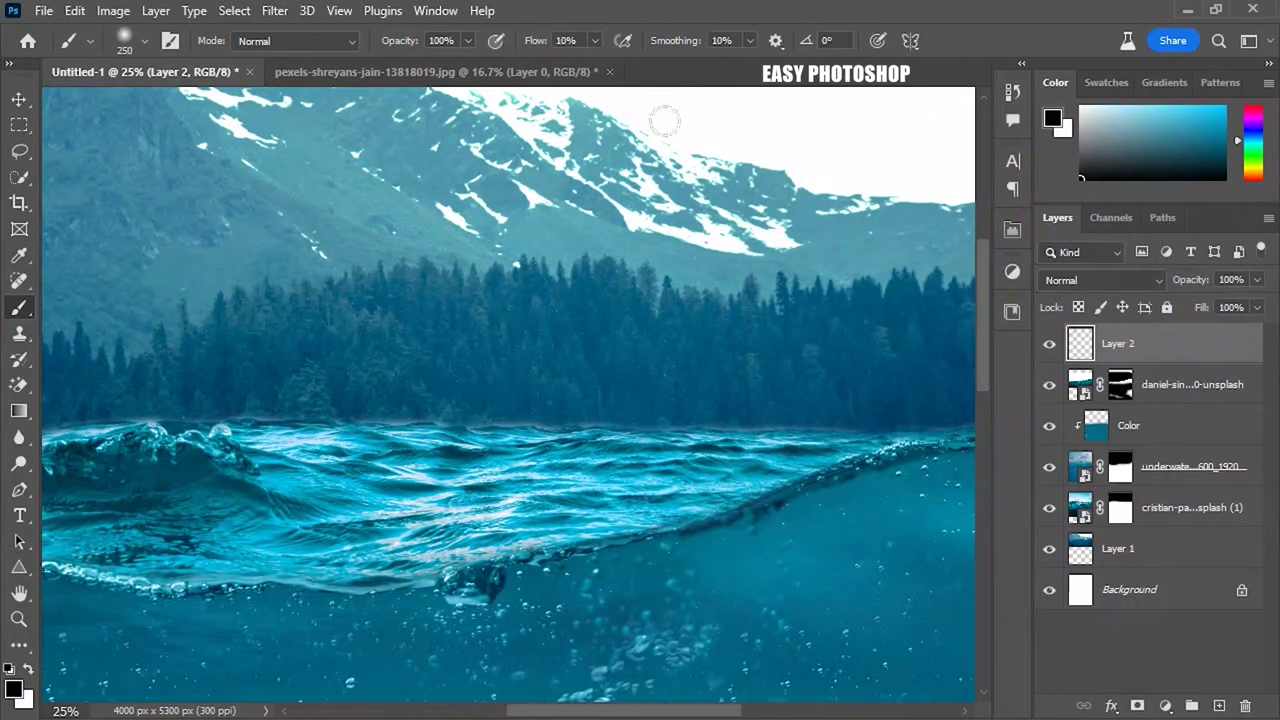
pyautogui.click(594, 40)
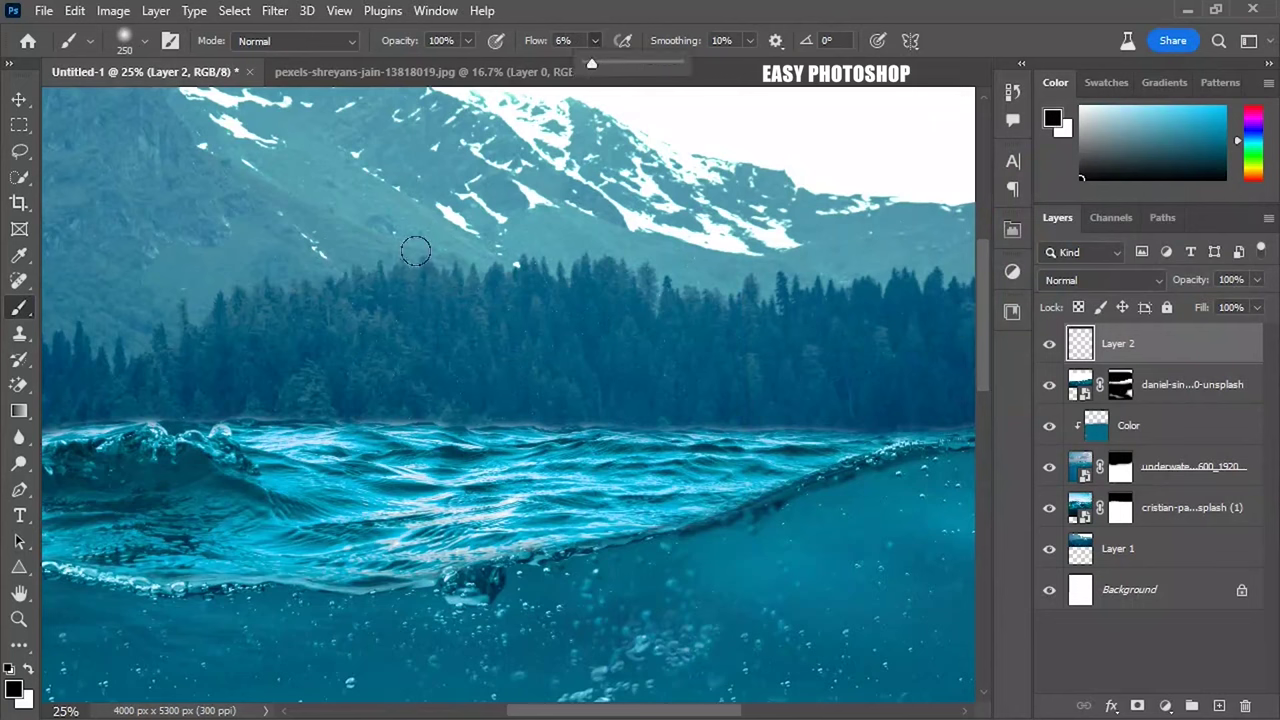
pyautogui.moveTo(369, 406)
pyautogui.mouseDown()
pyautogui.moveTo(483, 406)
pyautogui.moveTo(344, 412)
pyautogui.mouseUp()
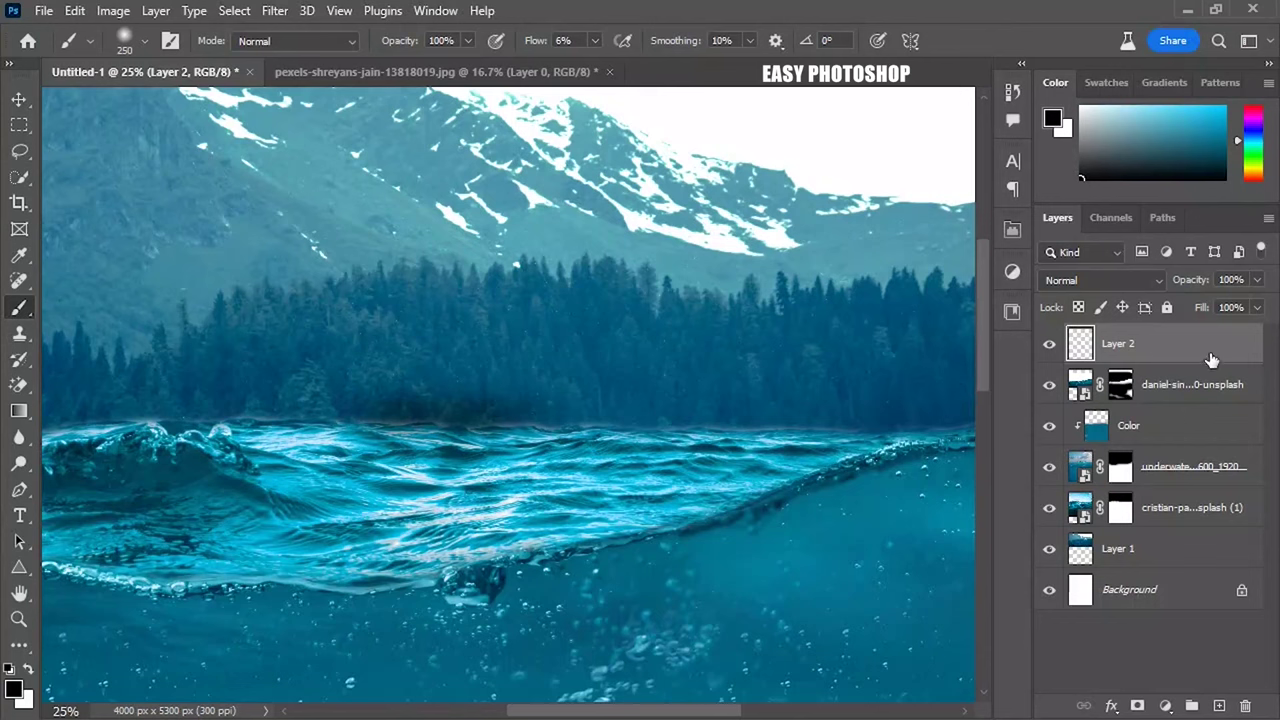
pyautogui.moveTo(1210, 358); pyautogui.dragTo(1135, 505)
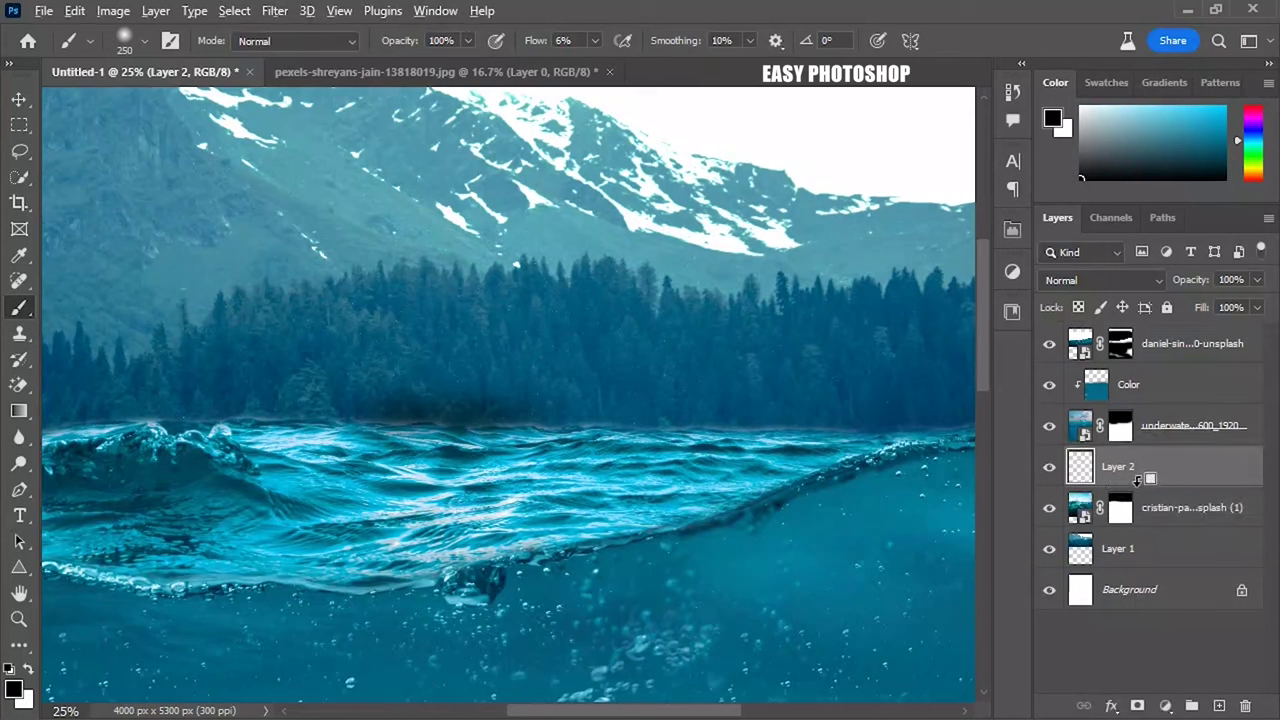
# Clip Layer 2 to the splash layer and brush a faint dark stroke along the horizon.
pyautogui.keyDown('alt'); pyautogui.click(1139, 478); pyautogui.keyUp('alt')
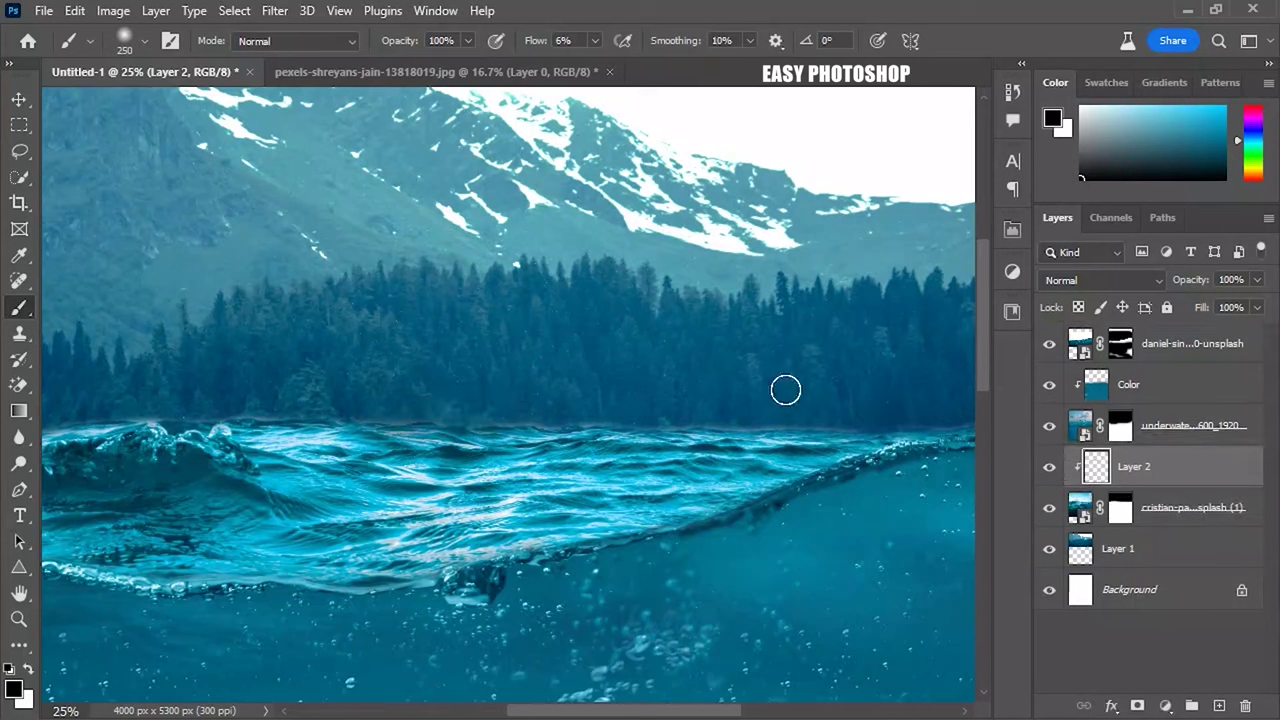
pyautogui.moveTo(538, 416)
pyautogui.mouseDown()
pyautogui.moveTo(880, 430)
pyautogui.moveTo(469, 403)
pyautogui.mouseUp()
pyautogui.hscroll(-5, 906, 428)
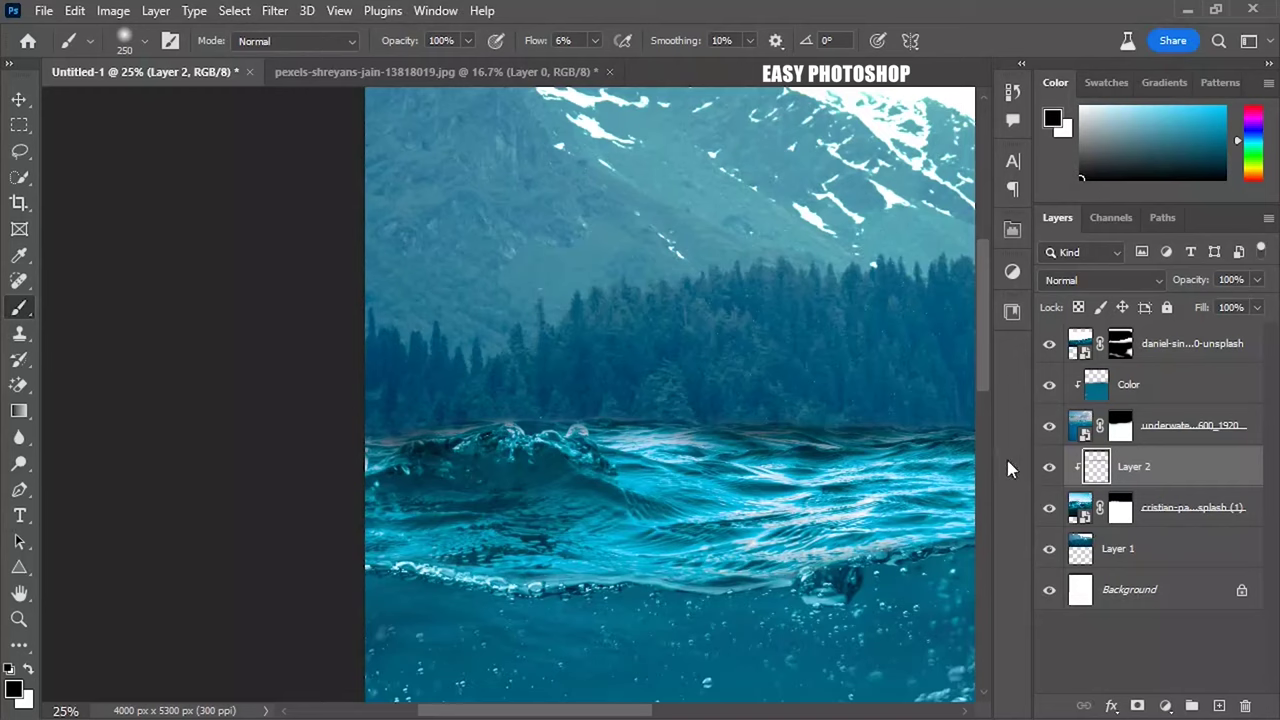
# Lower Layer 2's opacity to 64%.
pyautogui.click(1257, 280)
pyautogui.moveTo(1256, 303); pyautogui.dragTo(1238, 311)
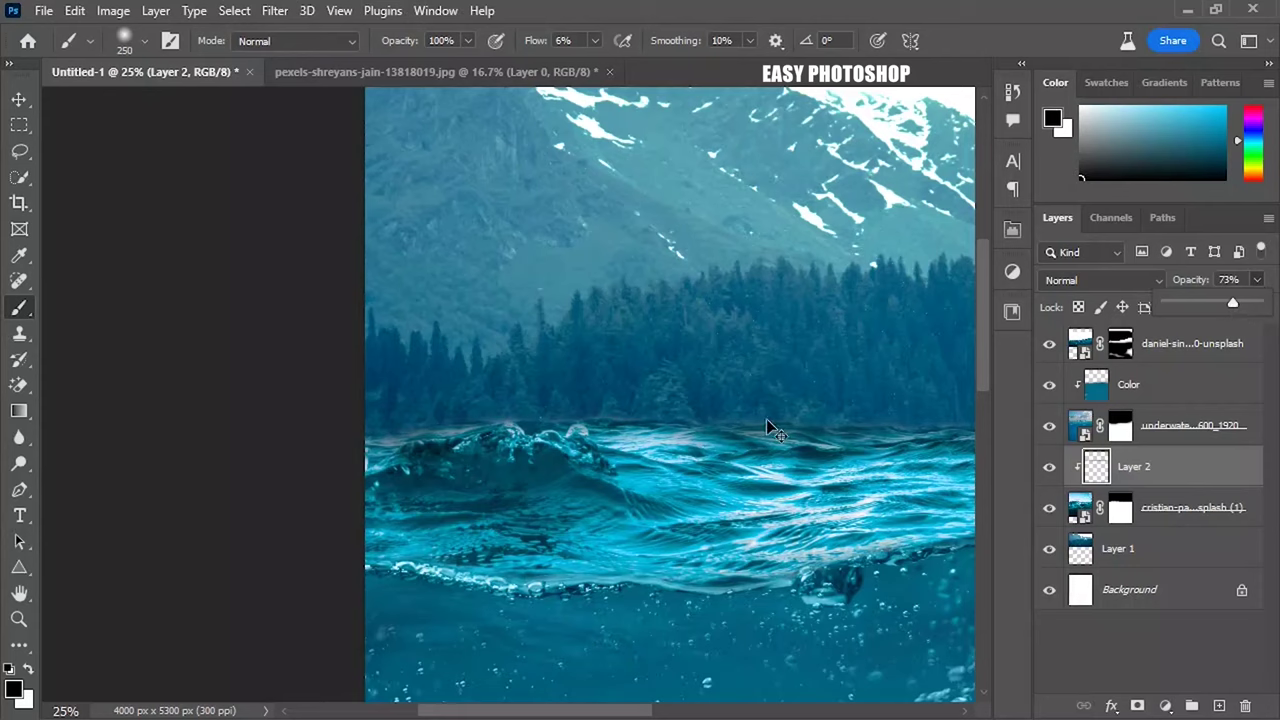
pyautogui.scroll(-1, 766, 428)
pyautogui.scroll(-1, 766, 428)
pyautogui.scroll(-1, 770, 427)
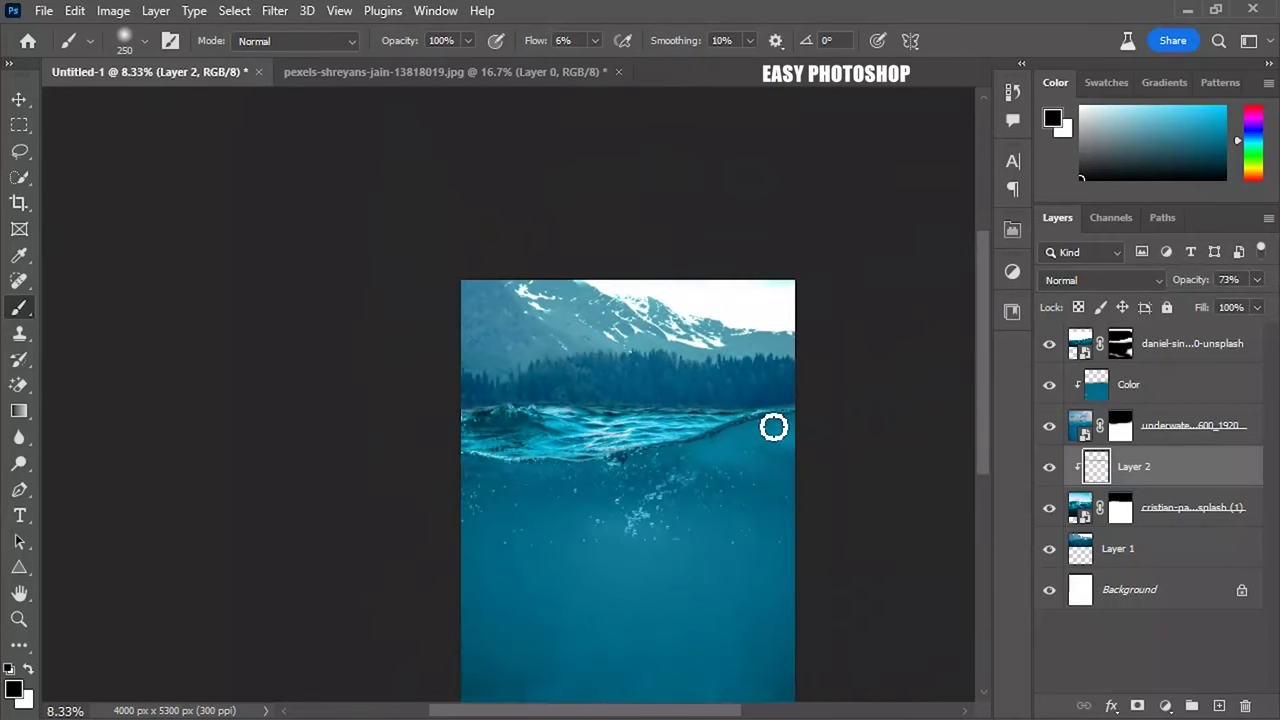
pyautogui.click(1257, 283)
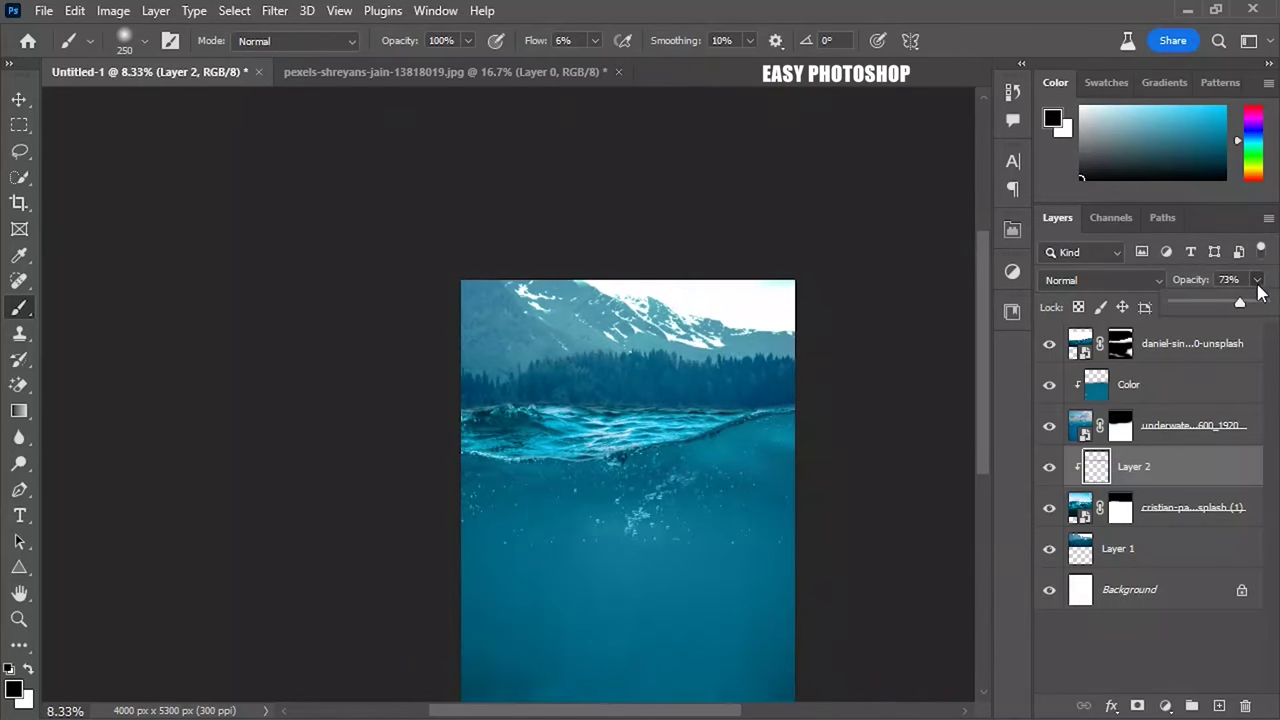
pyautogui.moveTo(1240, 304)
pyautogui.mouseDown()
pyautogui.moveTo(1222, 306)
pyautogui.moveTo(1233, 307)
pyautogui.mouseUp()
# Hide the mountain-and-forest Layer 1.
pyautogui.click(1131, 482)
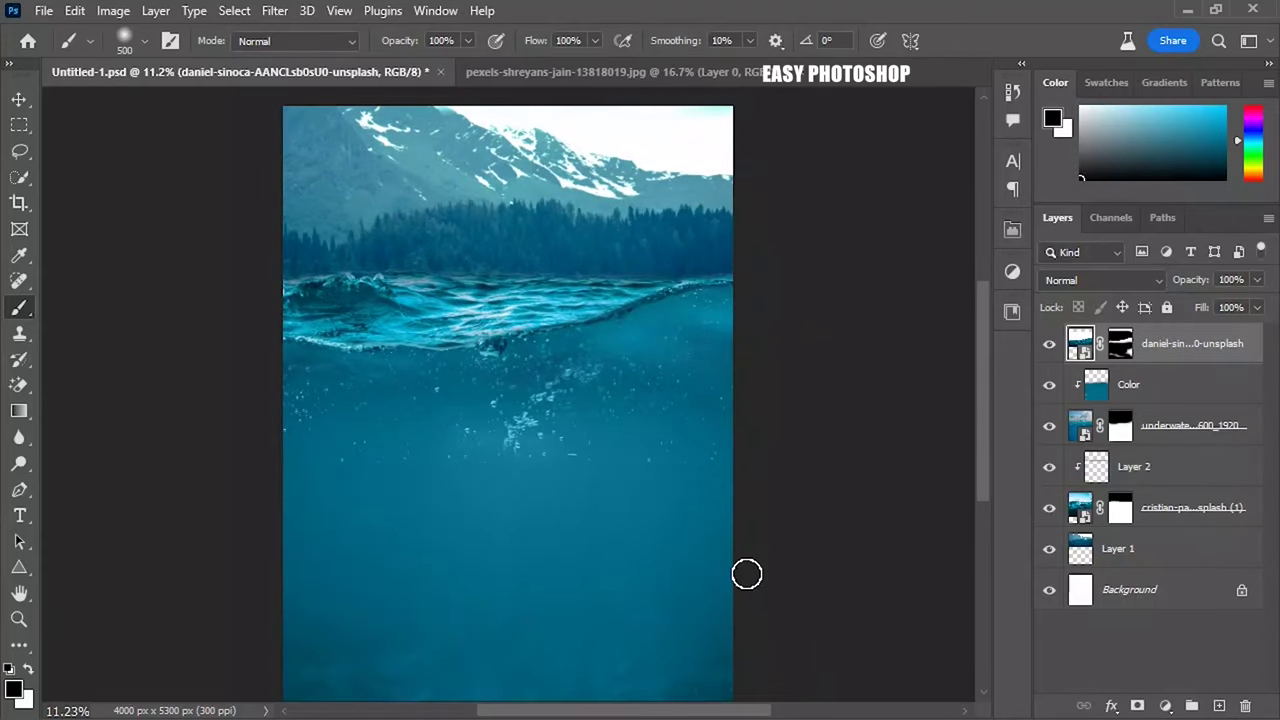
pyautogui.click(1049, 549)
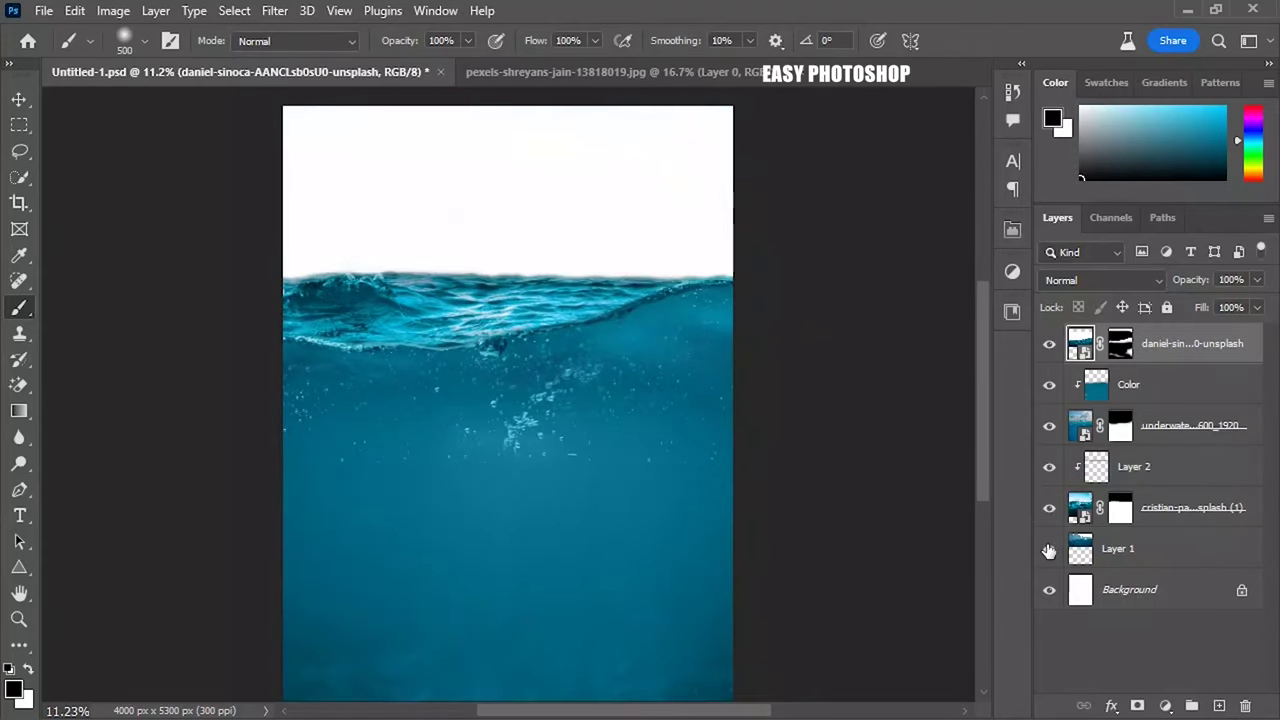
pyautogui.click(1049, 549)
pyautogui.click(1049, 549)
# Group the five water, tint and shadow layers into Group 1.
pyautogui.keyDown('shift'); pyautogui.click(1170, 510); pyautogui.keyUp('shift')
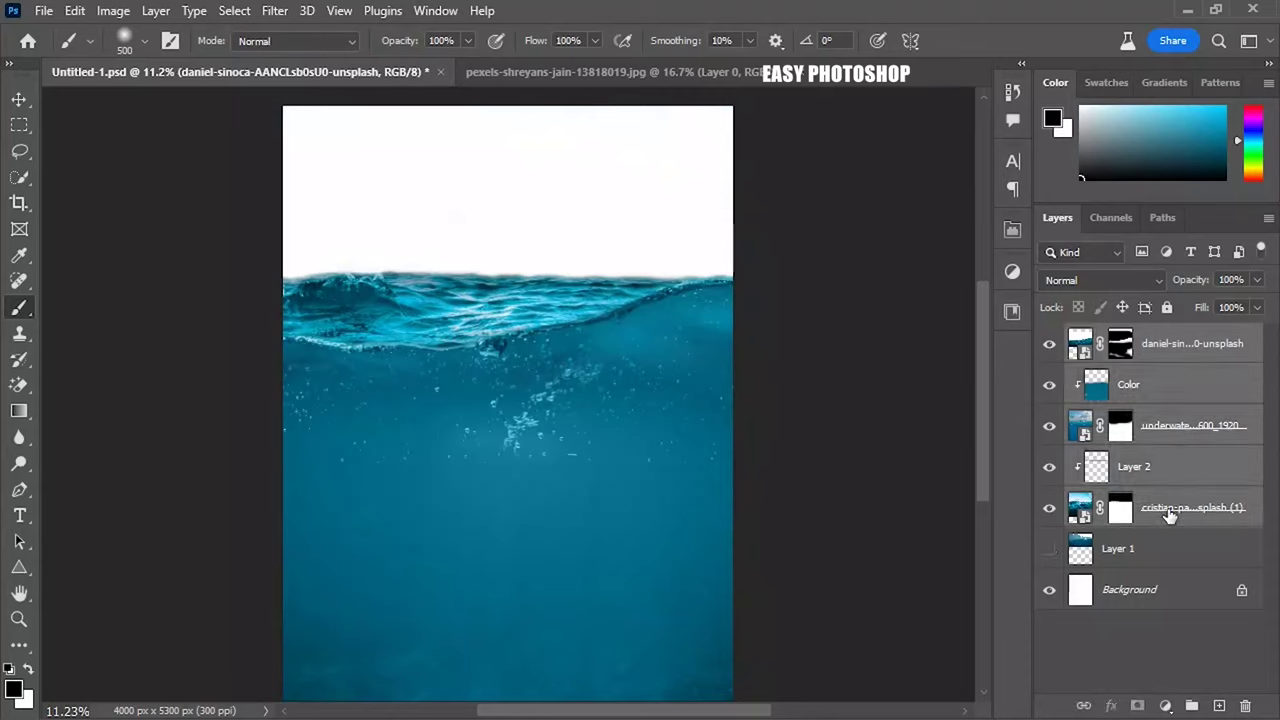
pyautogui.rightClick(1158, 450)
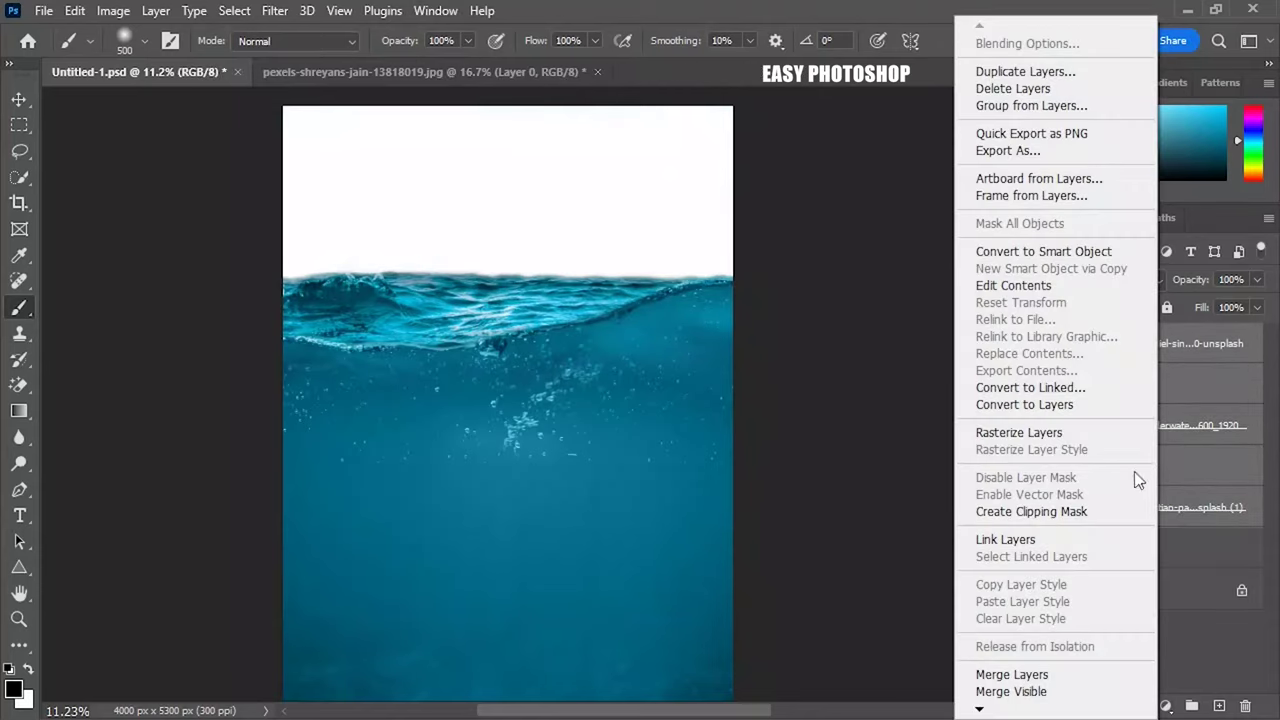
pyautogui.click(1031, 105)
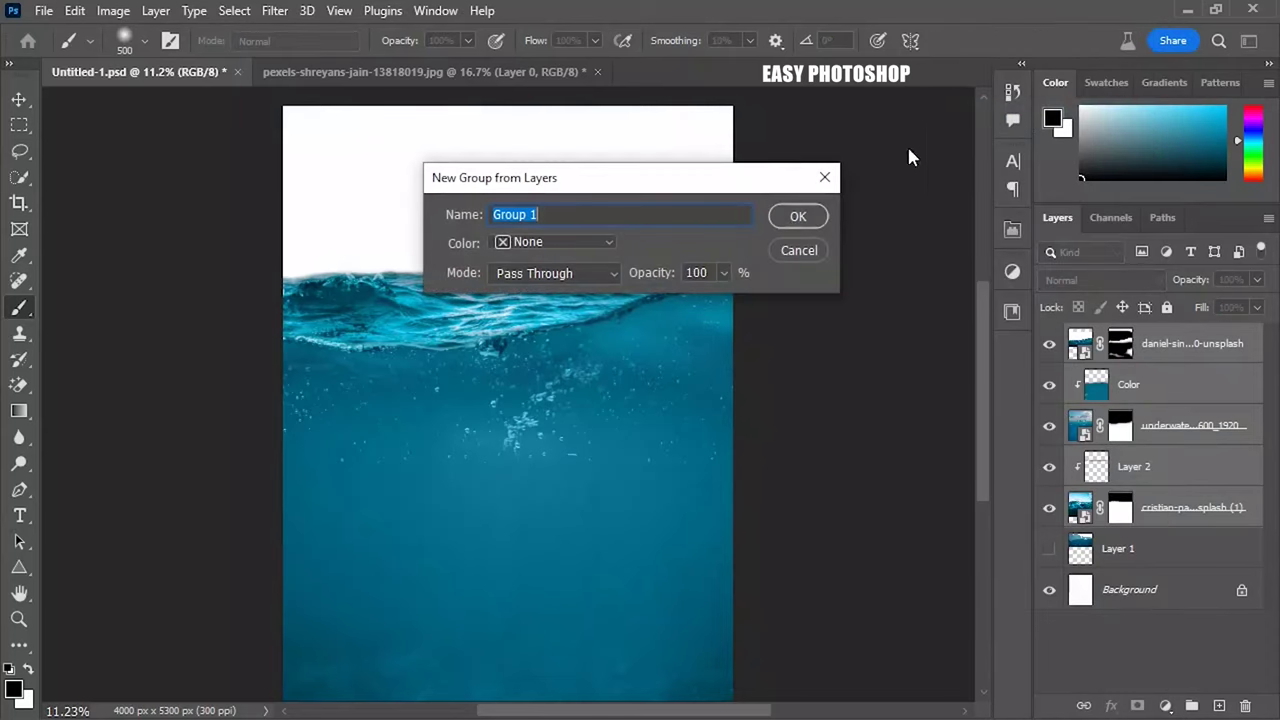
pyautogui.click(807, 218)
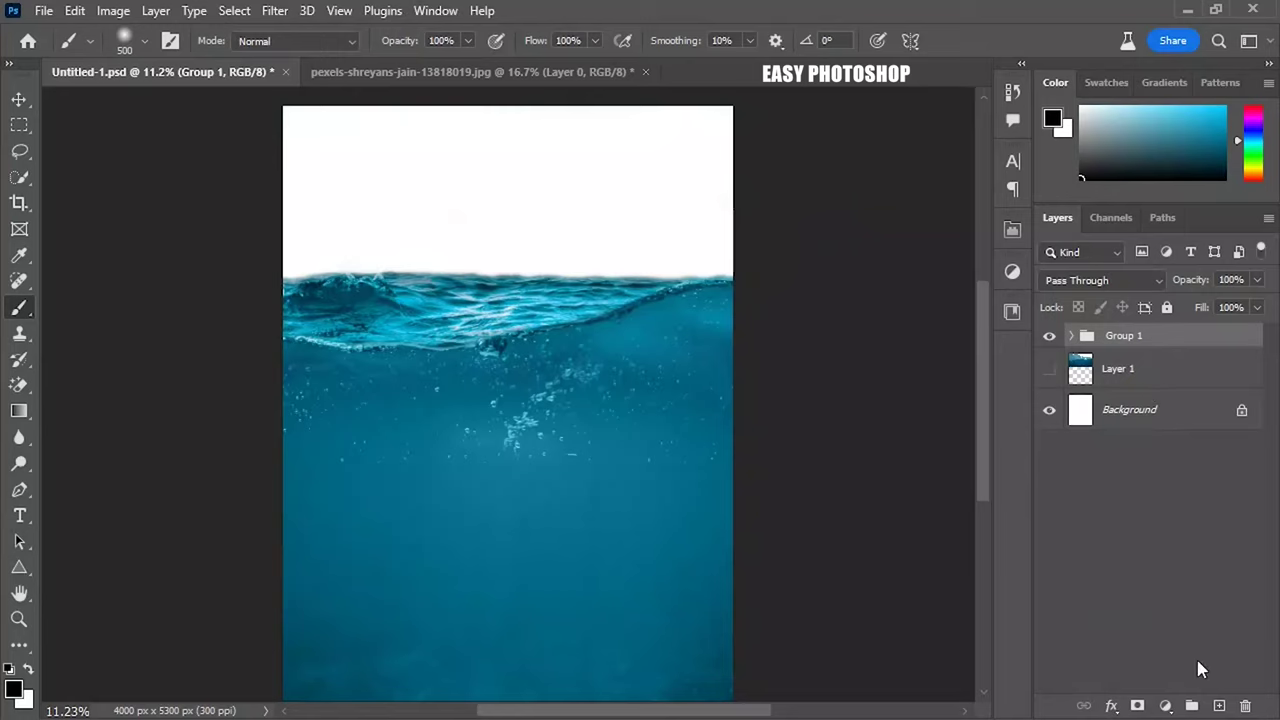
# Show Layer 1 again and draw a dark gradient from the poster's top edge to below its bottom.
pyautogui.click(1216, 705)
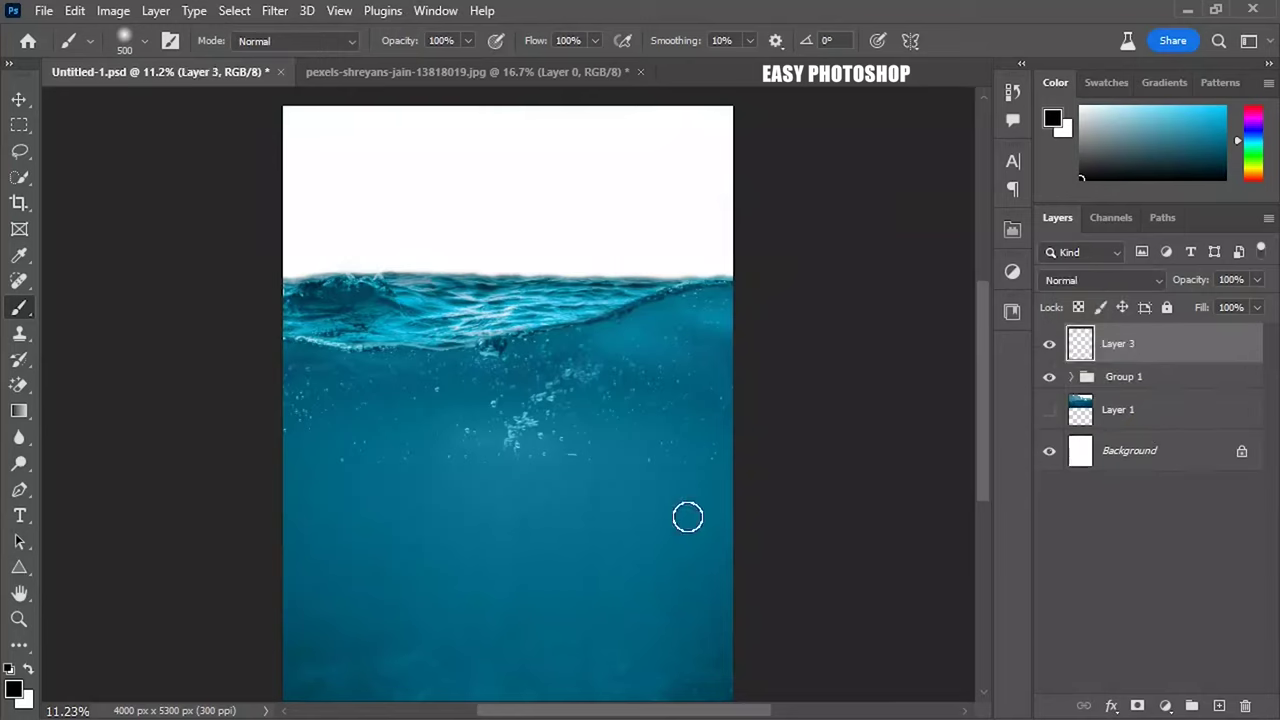
pyautogui.click(20, 411)
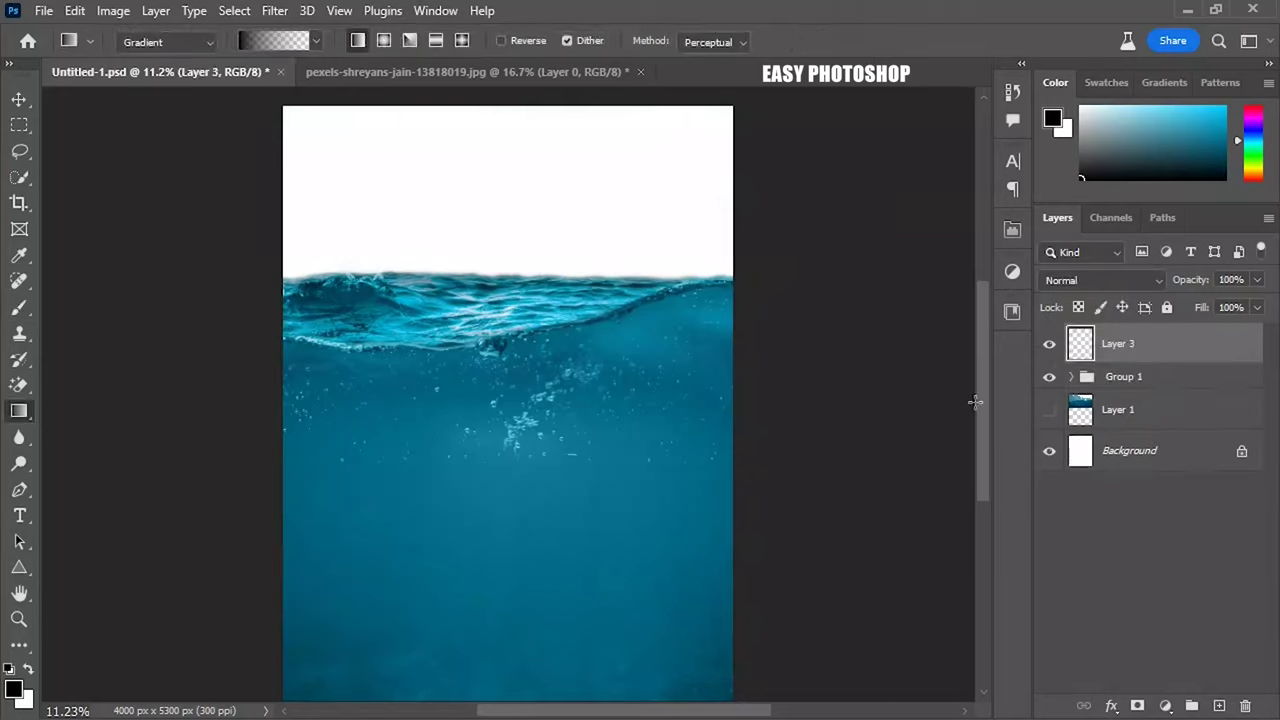
pyautogui.click(1048, 411)
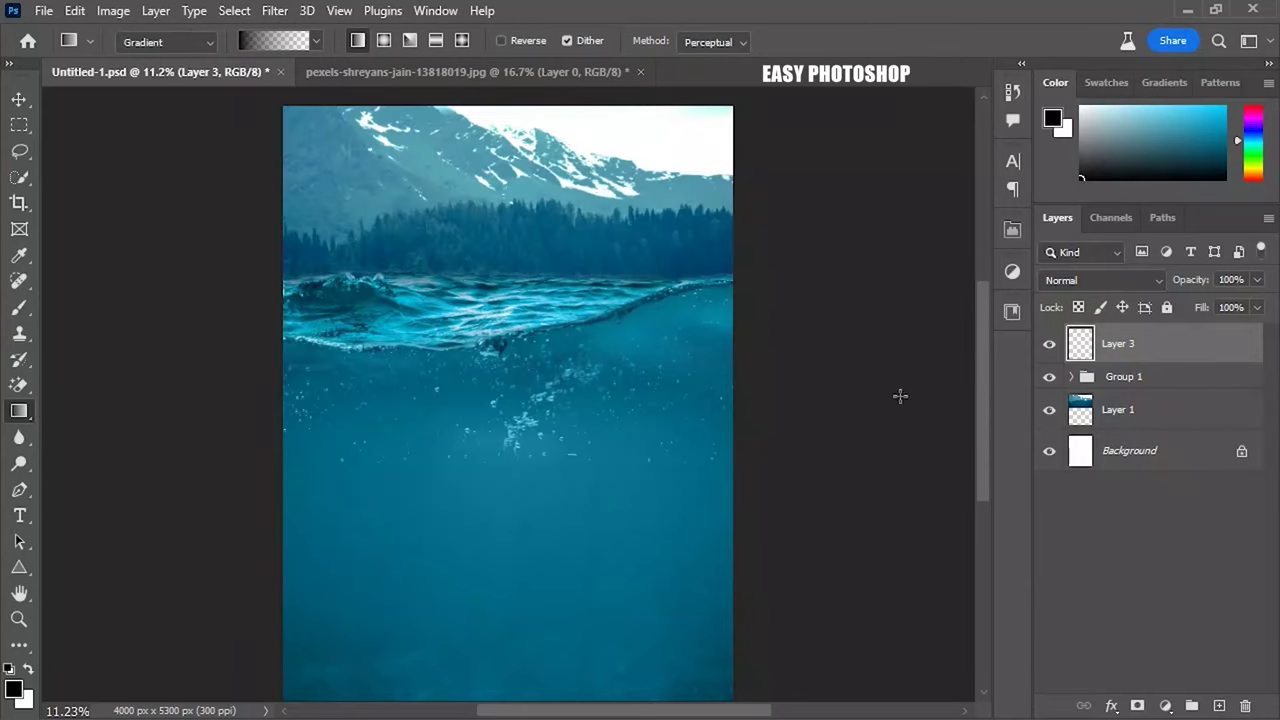
pyautogui.click(258, 43)
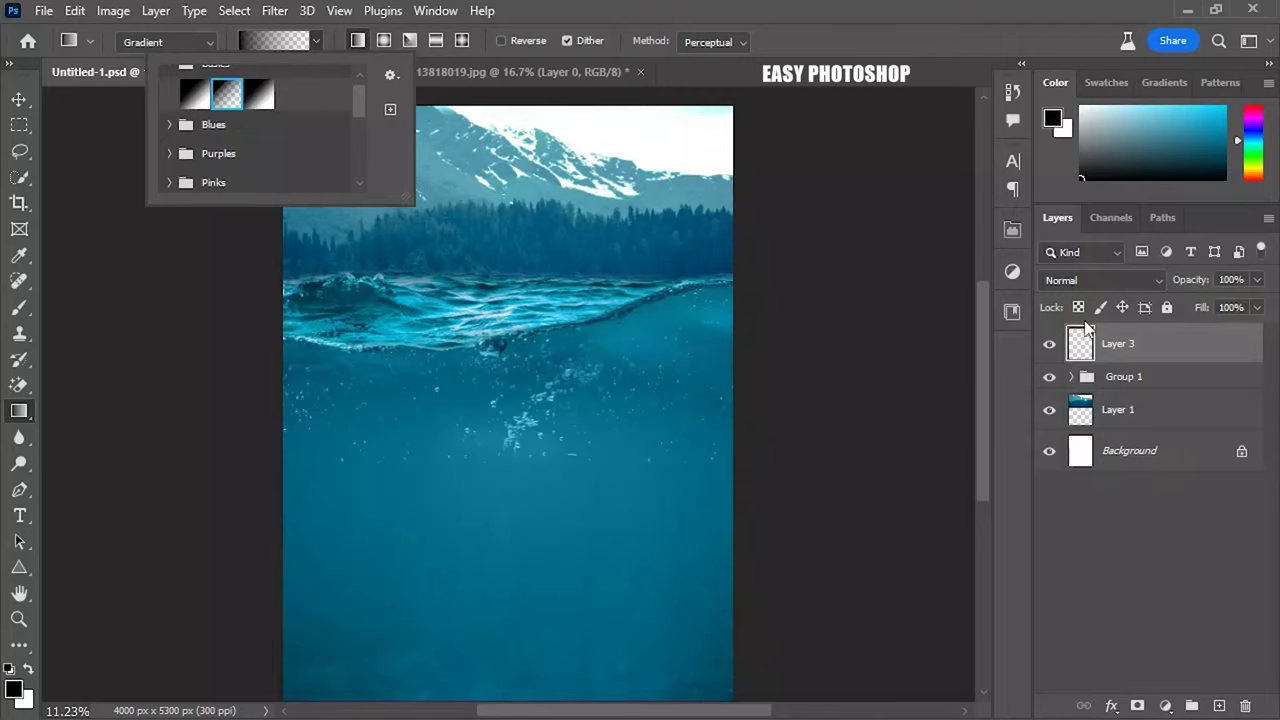
pyautogui.click(1052, 344)
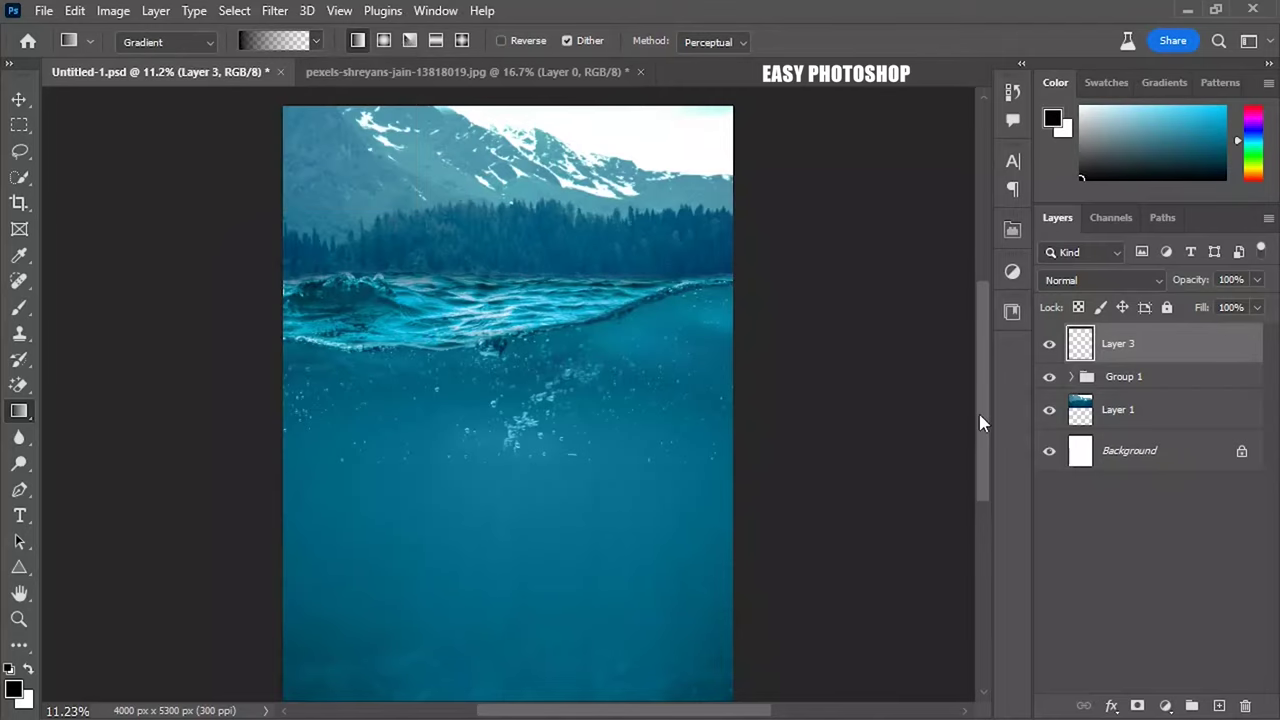
pyautogui.moveTo(979, 414); pyautogui.dragTo(984, 440)
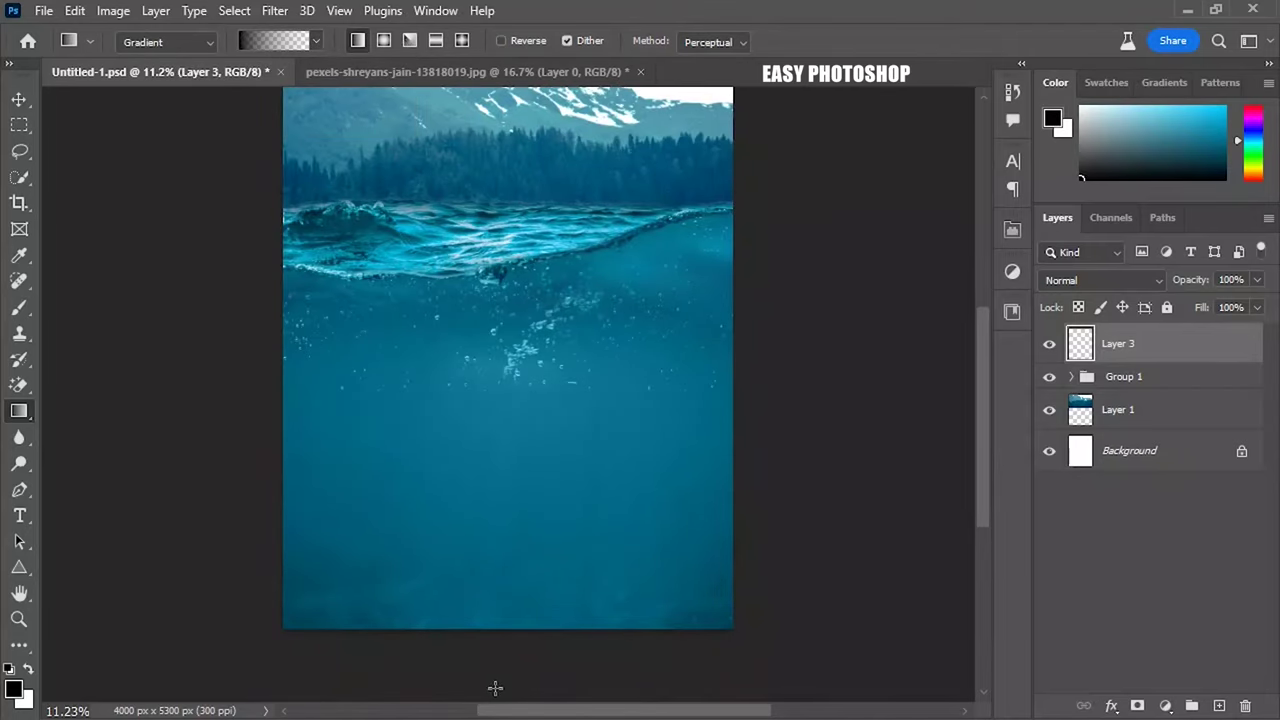
pyautogui.moveTo(495, 687); pyautogui.dragTo(488, 127)
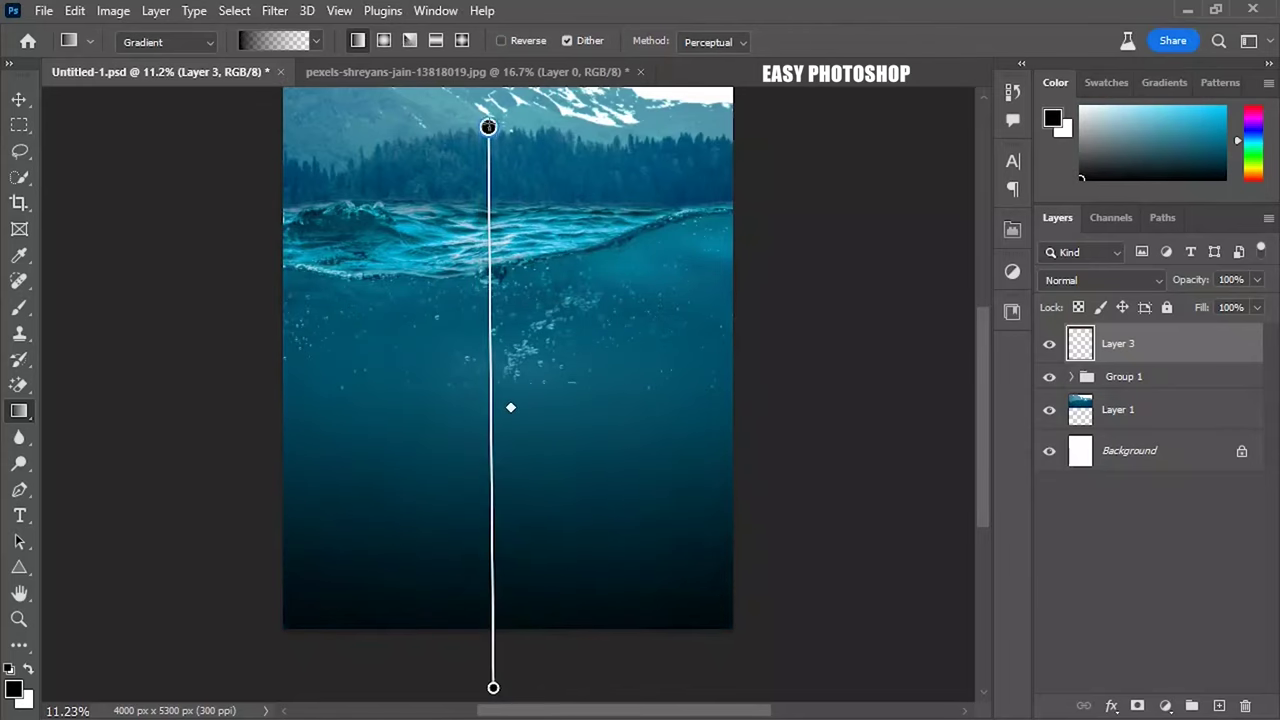
pyautogui.moveTo(488, 127); pyautogui.dragTo(490, 93)
pyautogui.moveTo(980, 391); pyautogui.dragTo(982, 428)
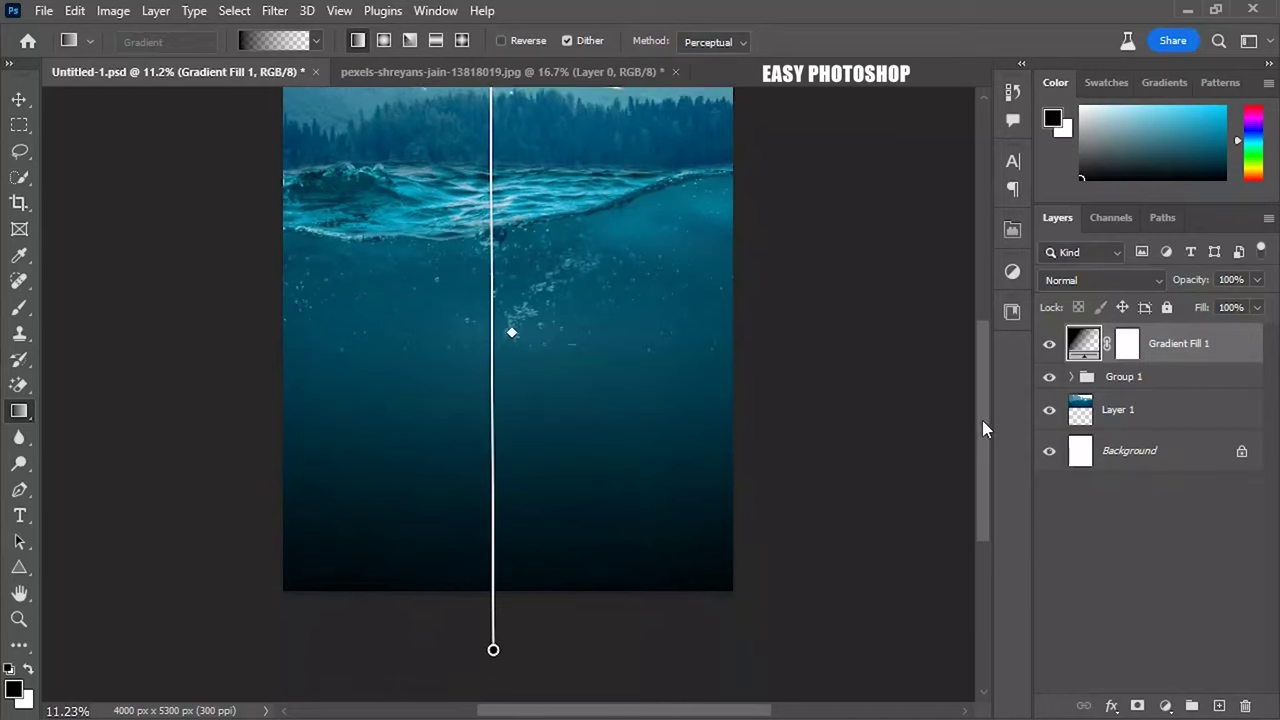
pyautogui.moveTo(493, 637); pyautogui.dragTo(496, 663)
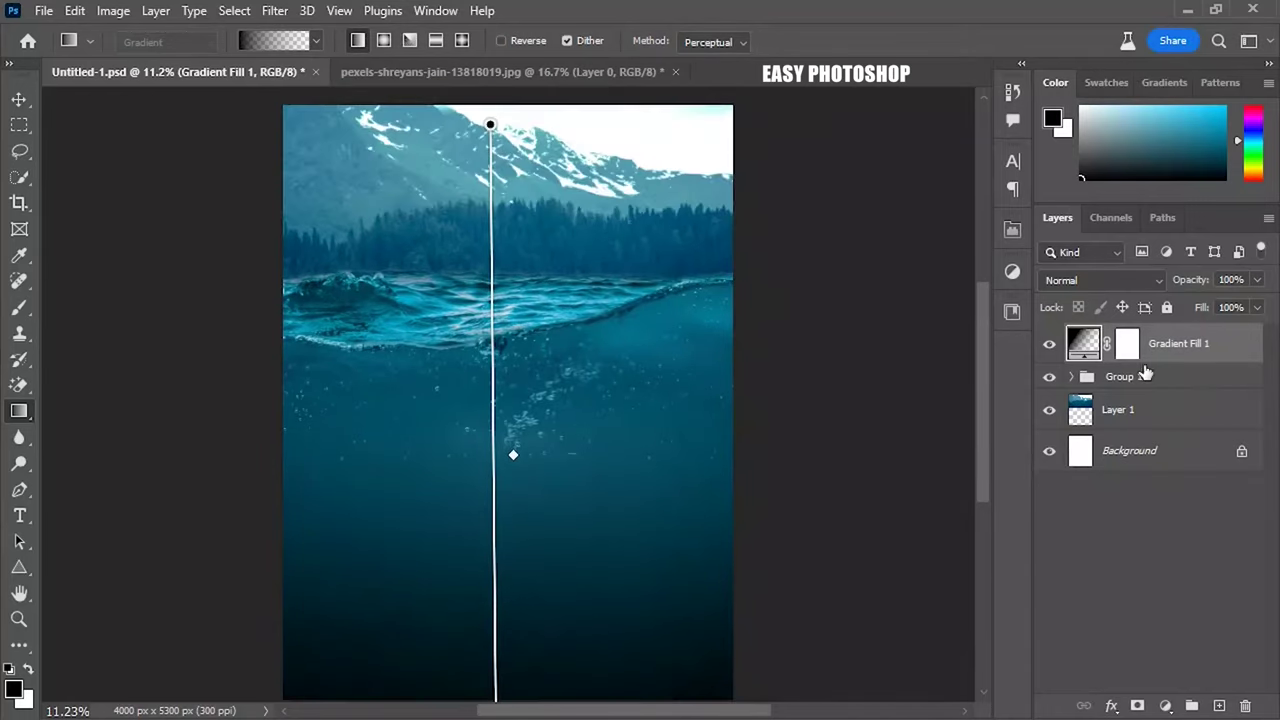
# Group Gradient Fill 1 and Group 1 together into Group 2.
pyautogui.click(1185, 377)
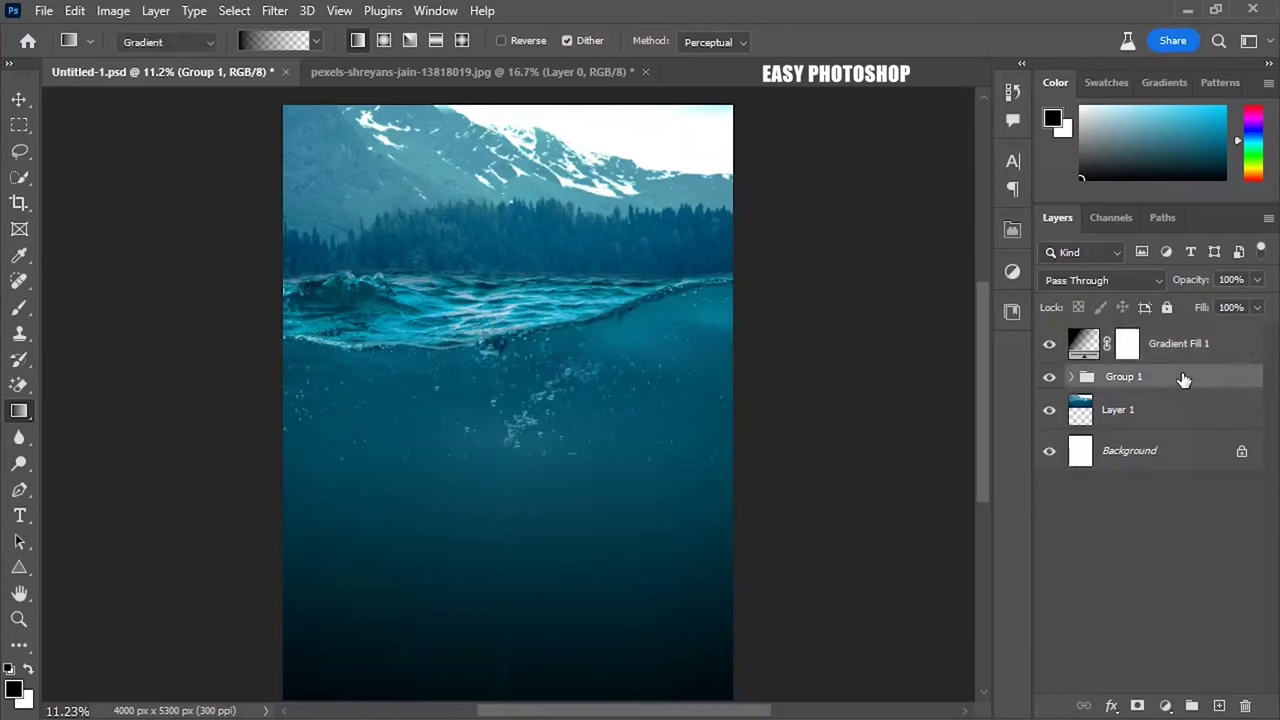
pyautogui.click(1188, 345)
pyautogui.rightClick(1188, 350)
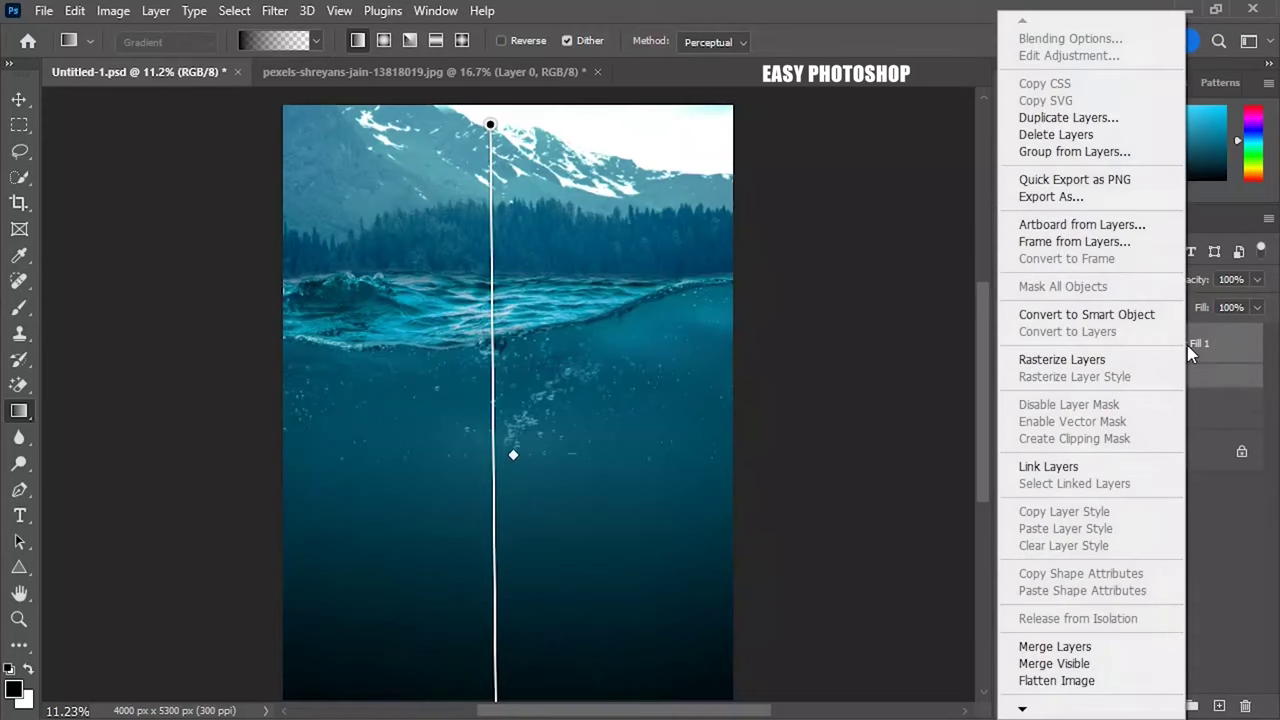
pyautogui.click(1076, 158)
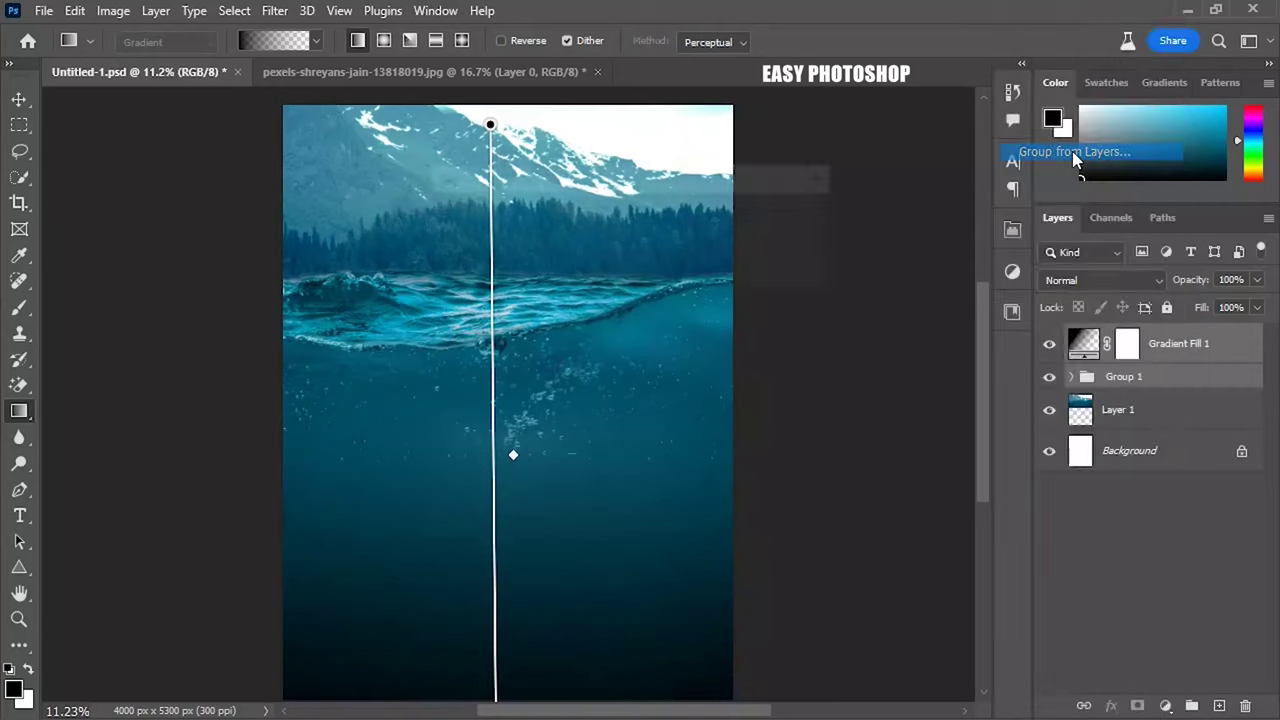
pyautogui.click(798, 217)
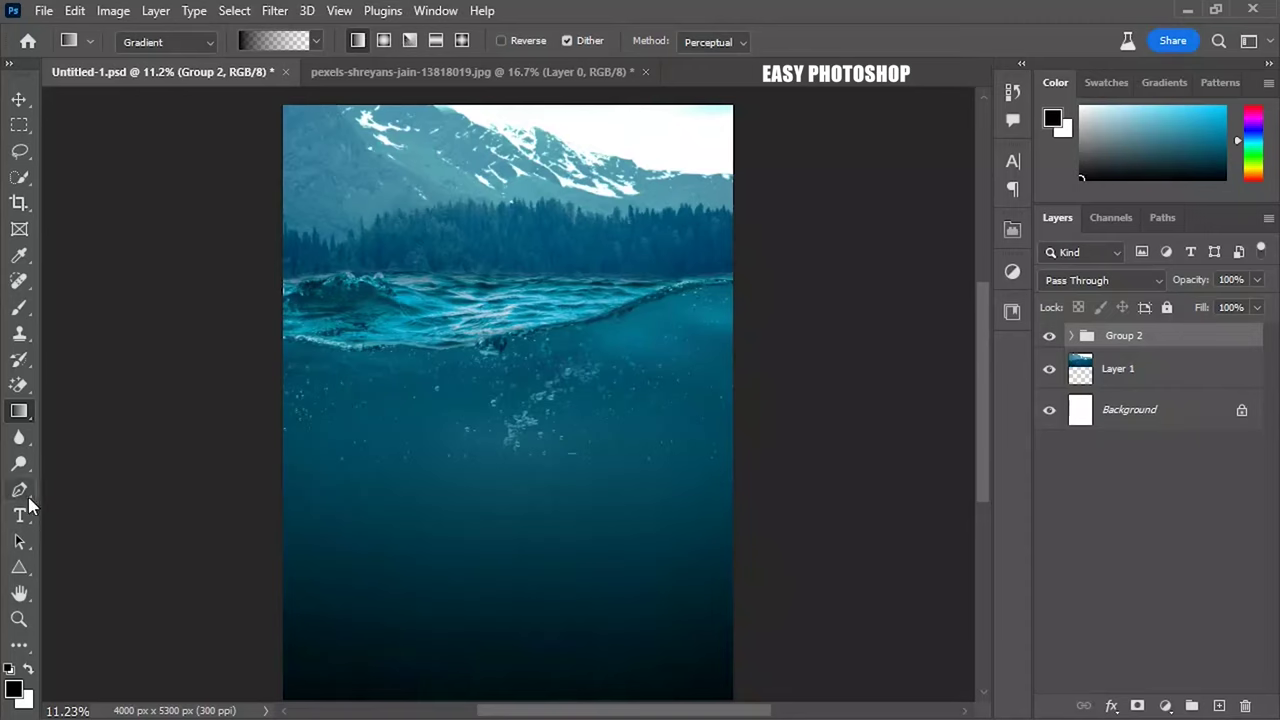
# Type a two-line 'STAR' / 'FISH' title on the waterline.
pyautogui.click(19, 515)
pyautogui.click(463, 289)
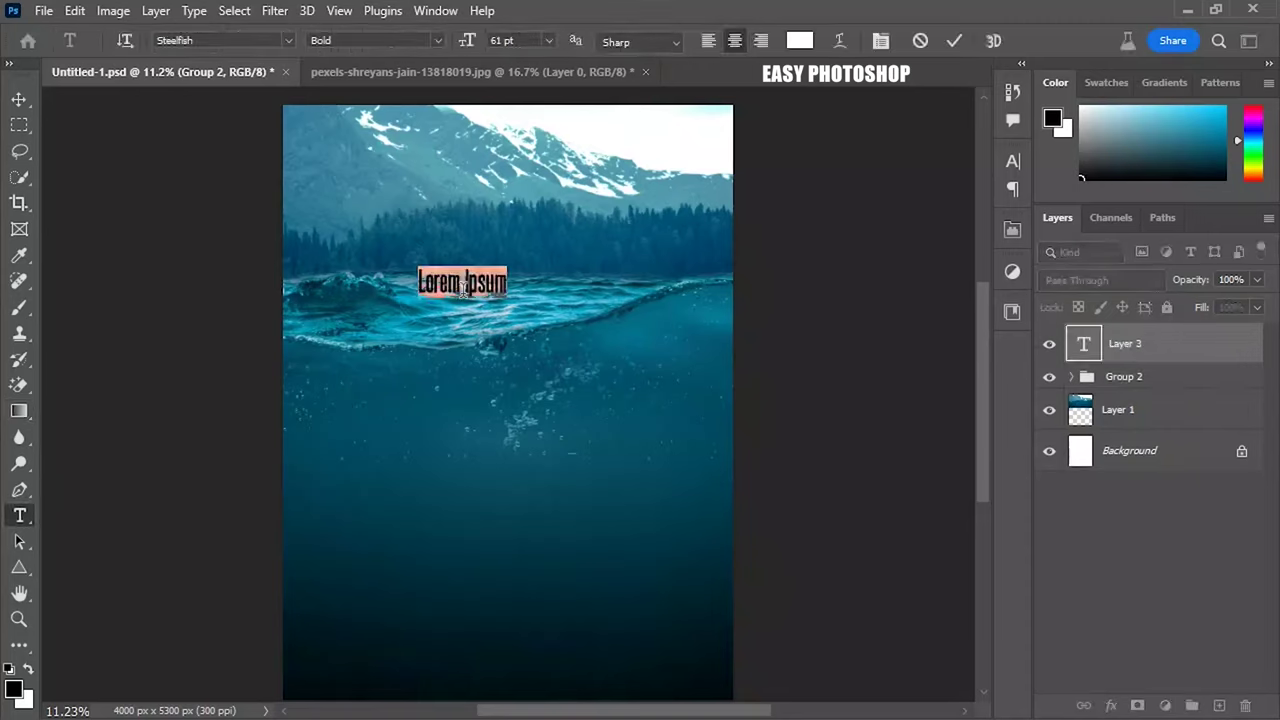
pyautogui.click(500, 284)
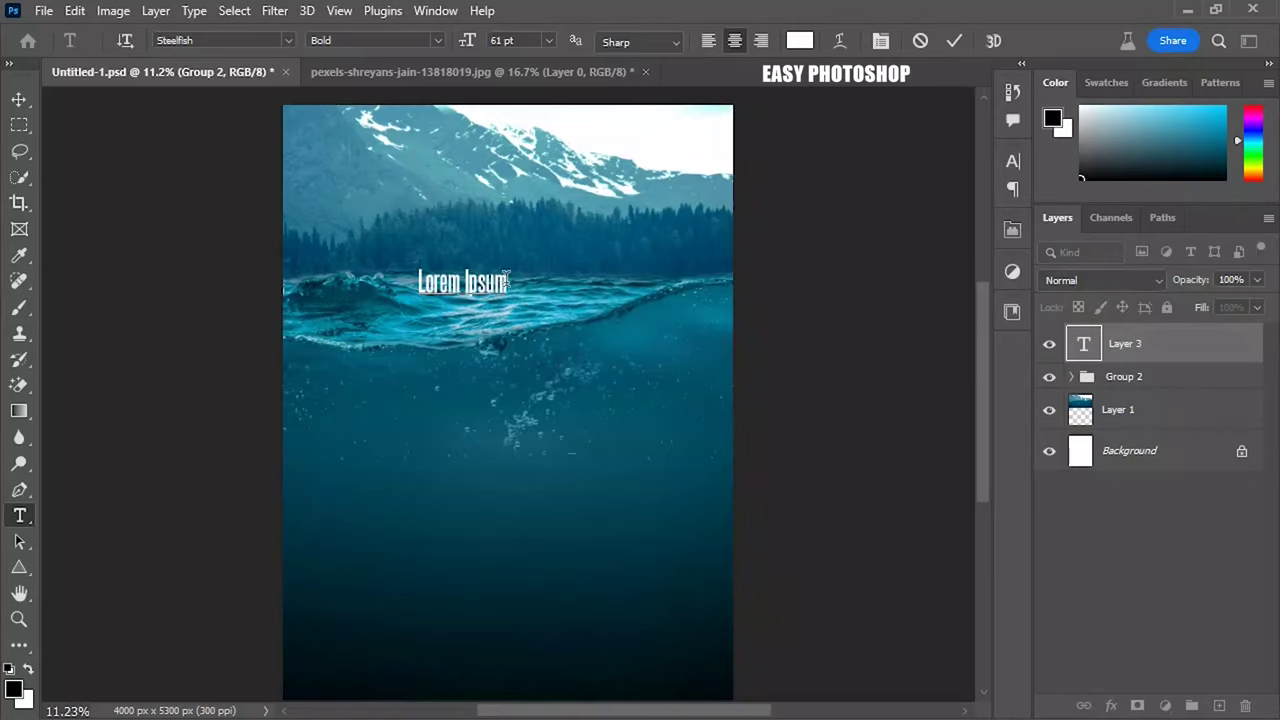
pyautogui.press('BackSpace')
pyautogui.press('BackSpace')
pyautogui.press('BackSpace')
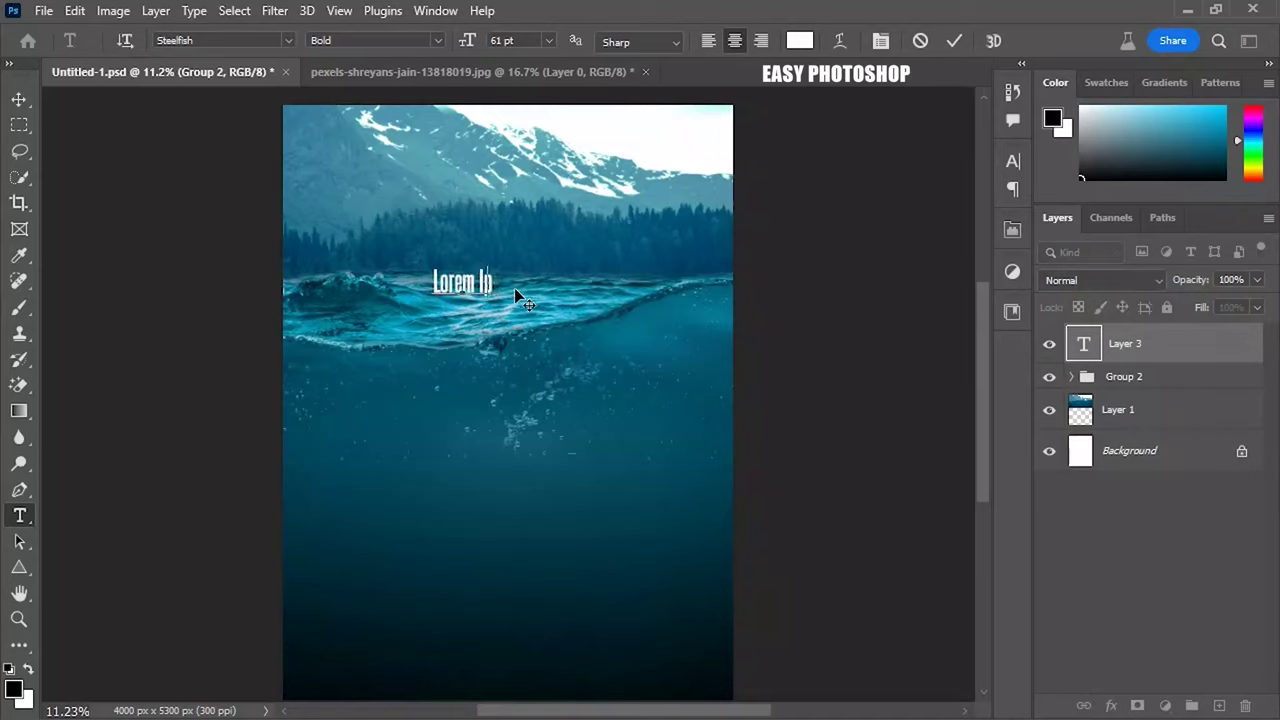
pyautogui.press('BackSpace')
pyautogui.press('BackSpace')
pyautogui.press('BackSpace')
pyautogui.press('BackSpace')
pyautogui.press('BackSpace')
pyautogui.press('BackSpace')
pyautogui.press('BackSpace')
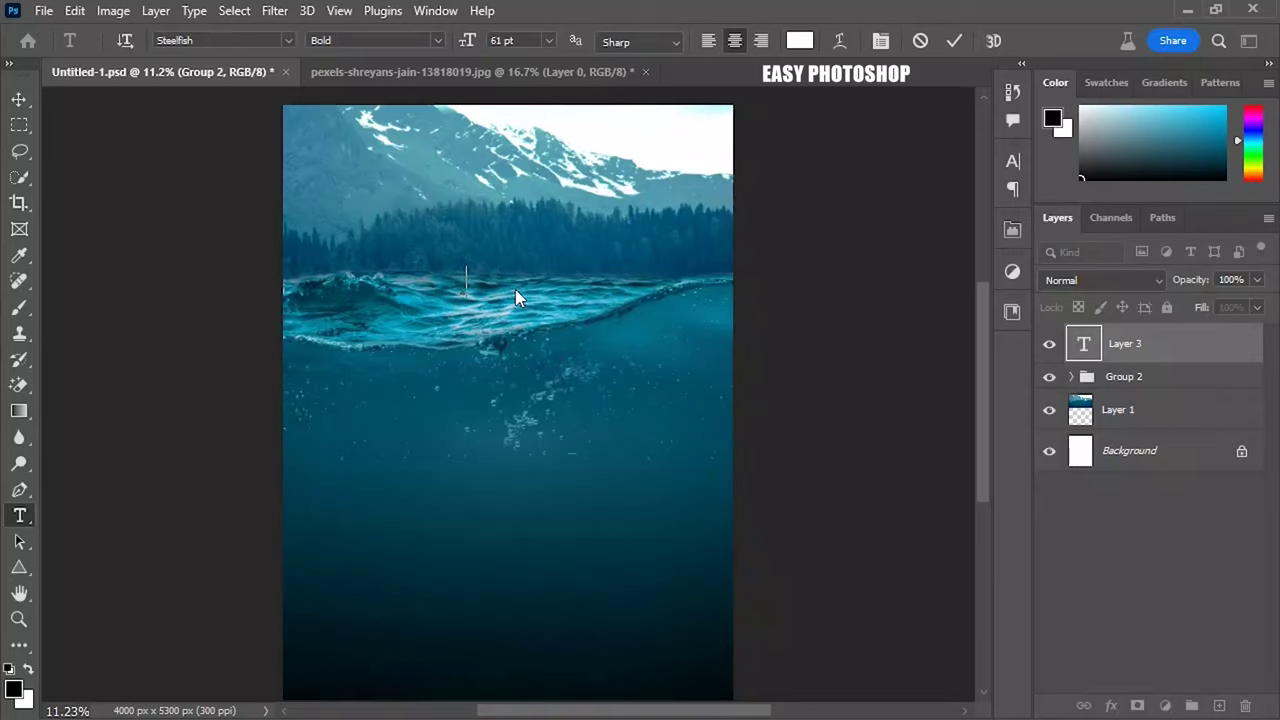
pyautogui.write('STAR')
pyautogui.press('Return')
pyautogui.write('FISH')
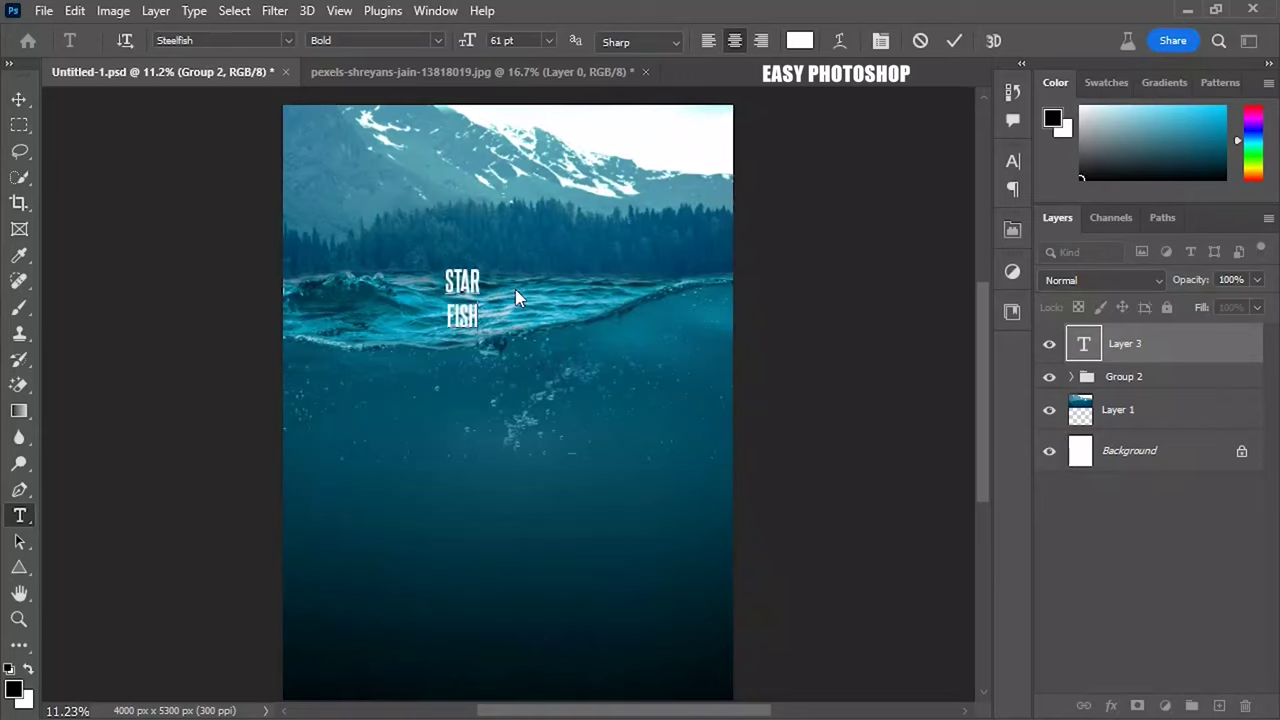
pyautogui.click(1189, 348)
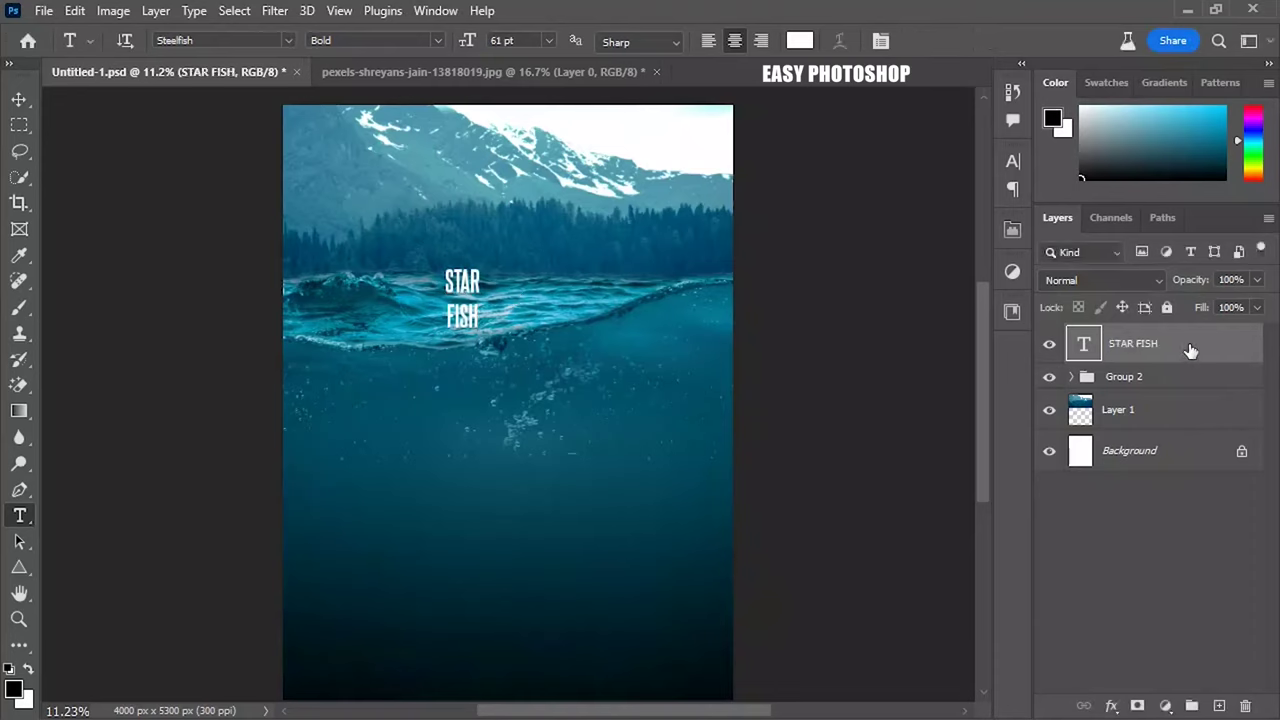
# Scale the STAR FISH title much larger and centre it across the waterline.
pyautogui.hotkey('ctrl', 't')
pyautogui.moveTo(498, 344); pyautogui.dragTo(663, 671)
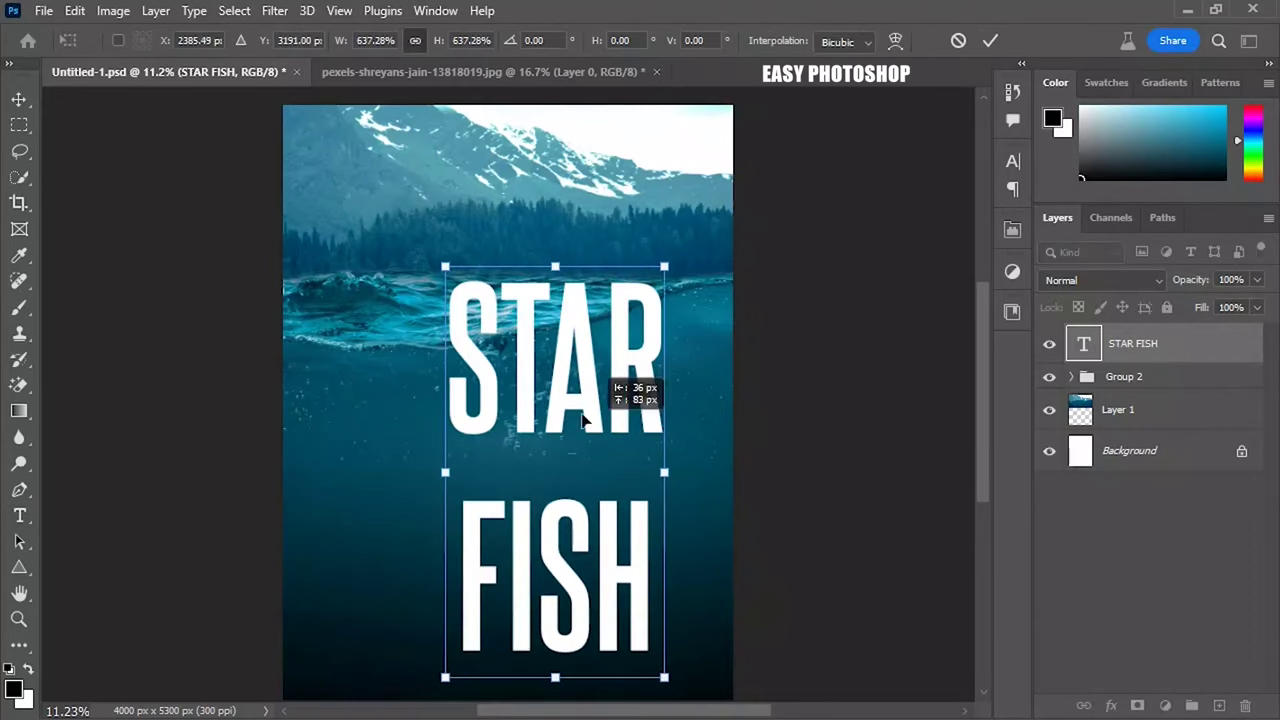
pyautogui.moveTo(553, 470); pyautogui.dragTo(464, 342)
pyautogui.moveTo(571, 348)
pyautogui.mouseDown()
pyautogui.moveTo(637, 348)
pyautogui.moveTo(609, 348)
pyautogui.mouseUp()
pyautogui.moveTo(541, 282); pyautogui.dragTo(566, 401)
pyautogui.press('Return')
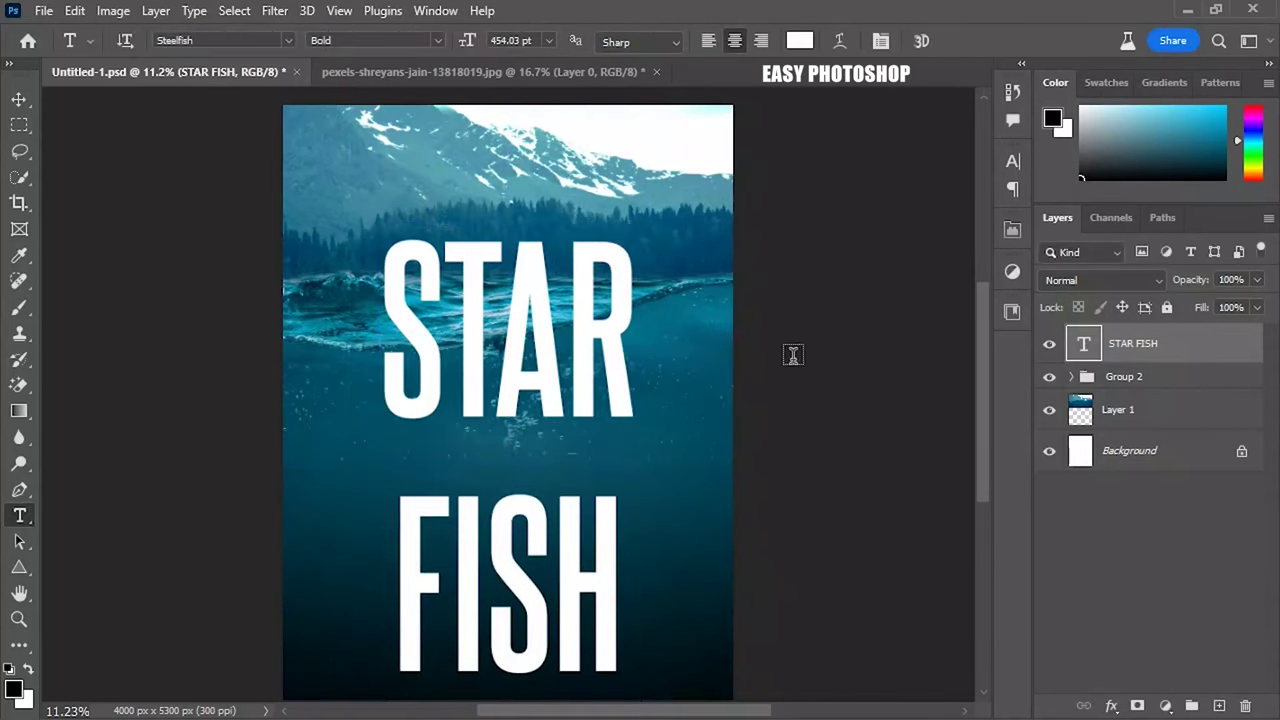
pyautogui.click(19, 99)
pyautogui.moveTo(498, 330); pyautogui.dragTo(514, 301)
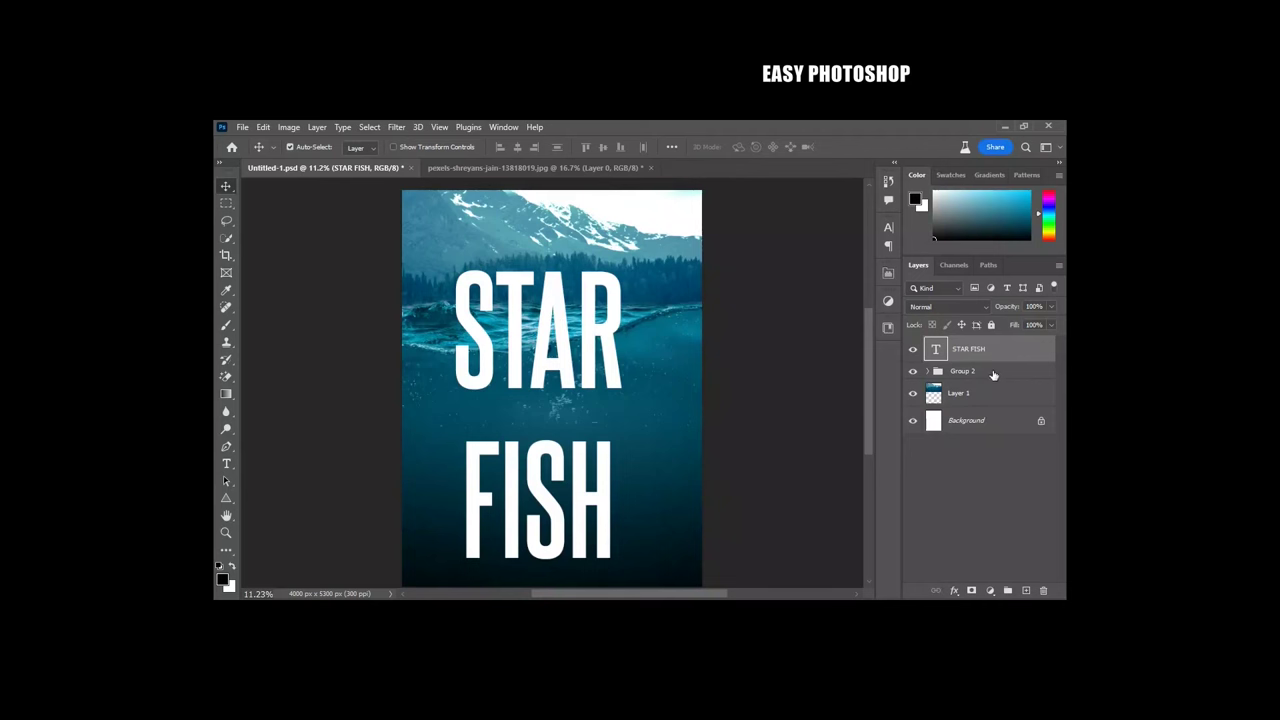
# Lasso the underwater part of the title, rasterize STAR FISH and mask it to that selection.
pyautogui.click(227, 220)
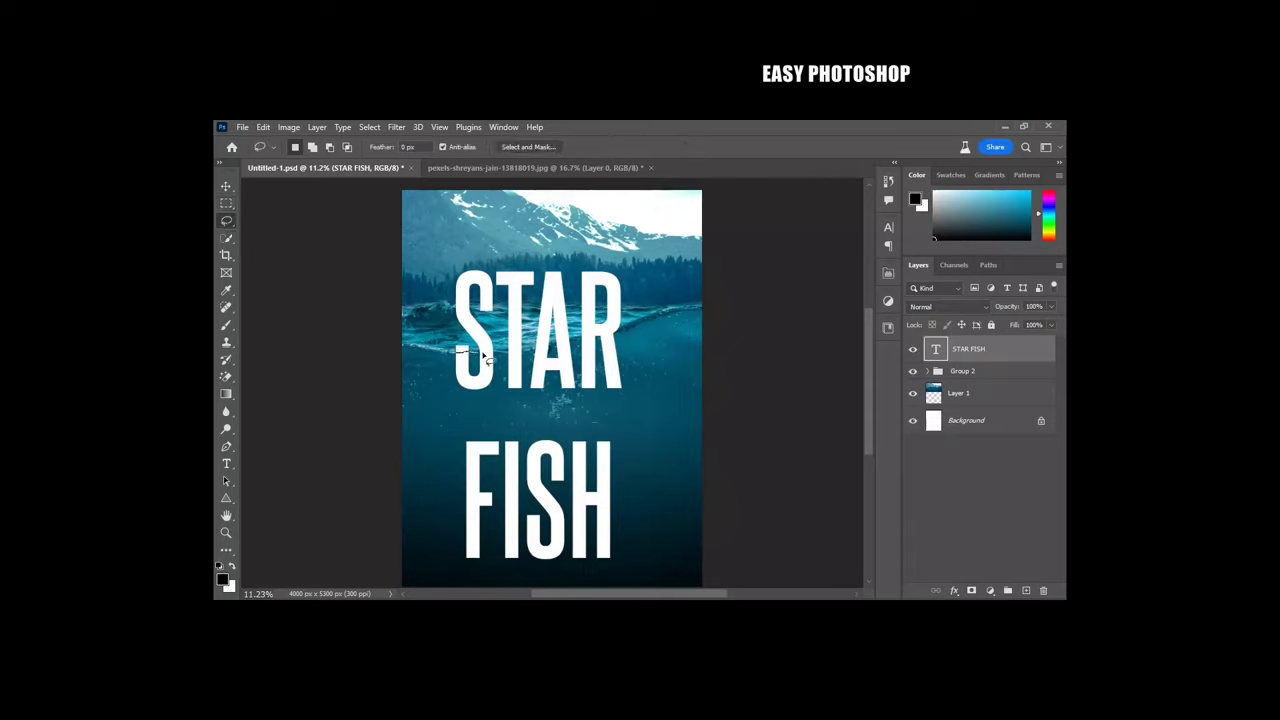
pyautogui.moveTo(499, 355); pyautogui.dragTo(523, 357)
pyautogui.moveTo(625, 445); pyautogui.dragTo(633, 553)
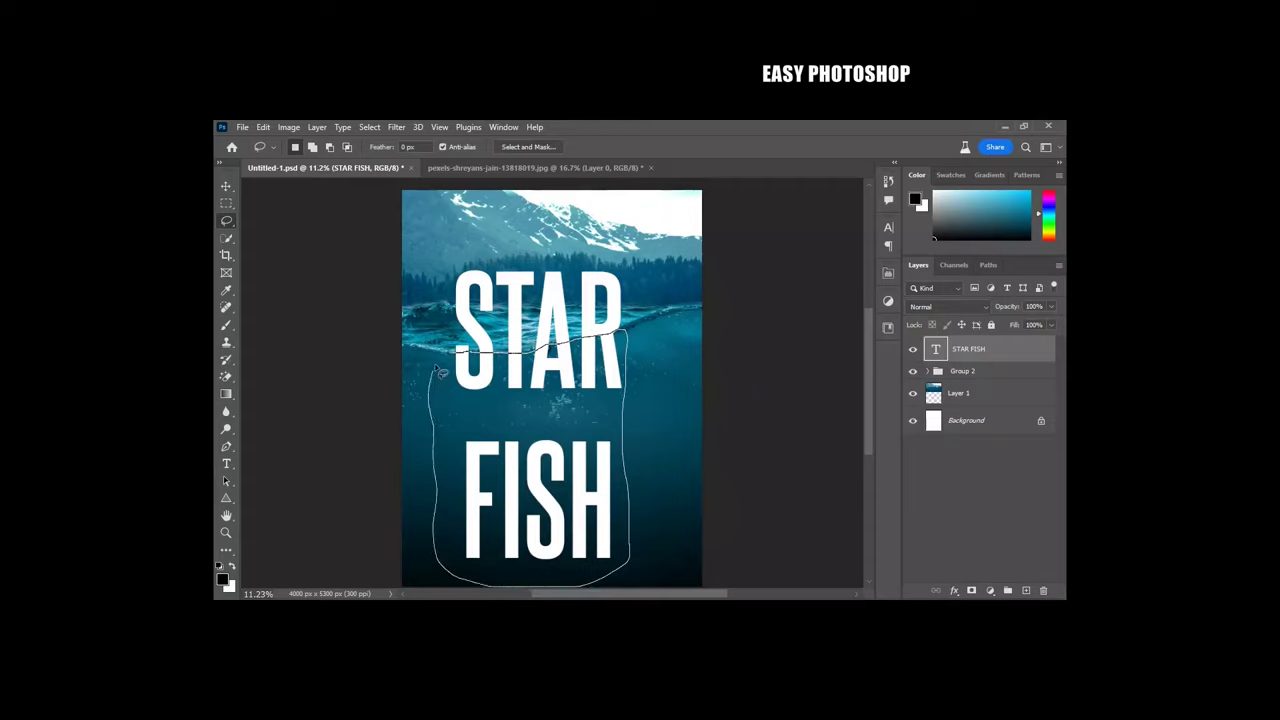
pyautogui.moveTo(447, 572); pyautogui.dragTo(454, 356)
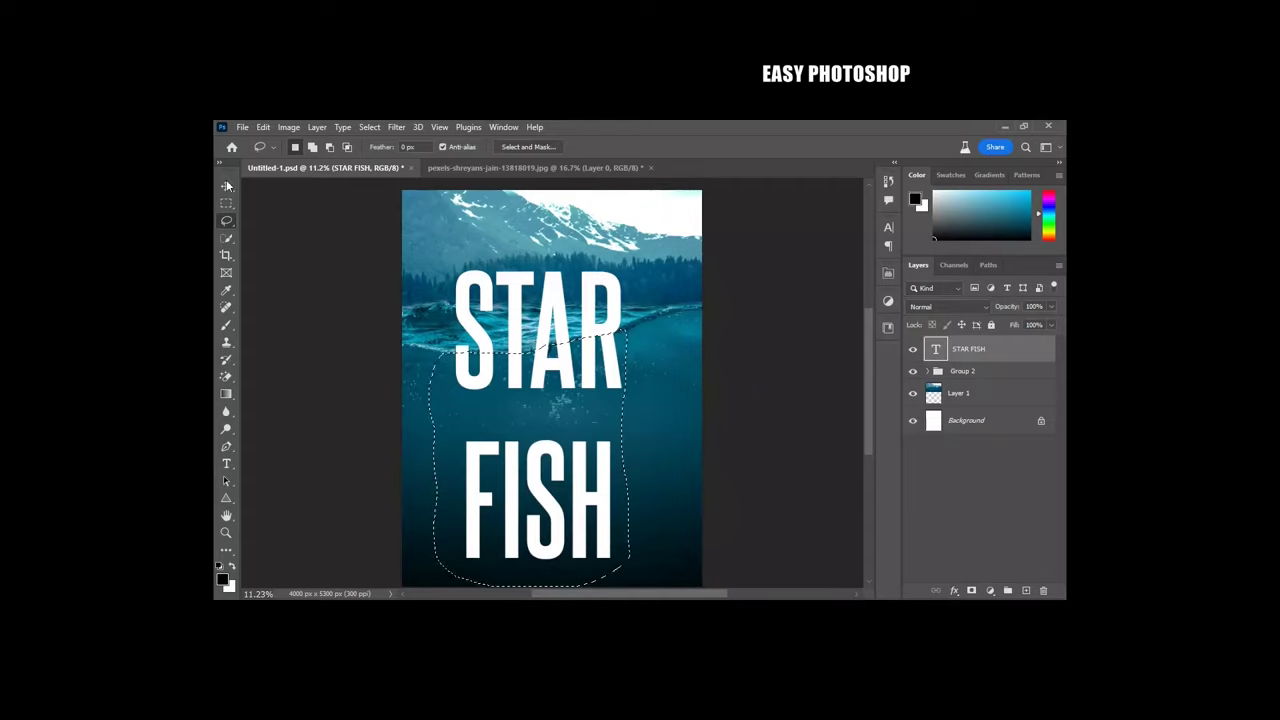
pyautogui.click(226, 186)
pyautogui.rightClick(1006, 364)
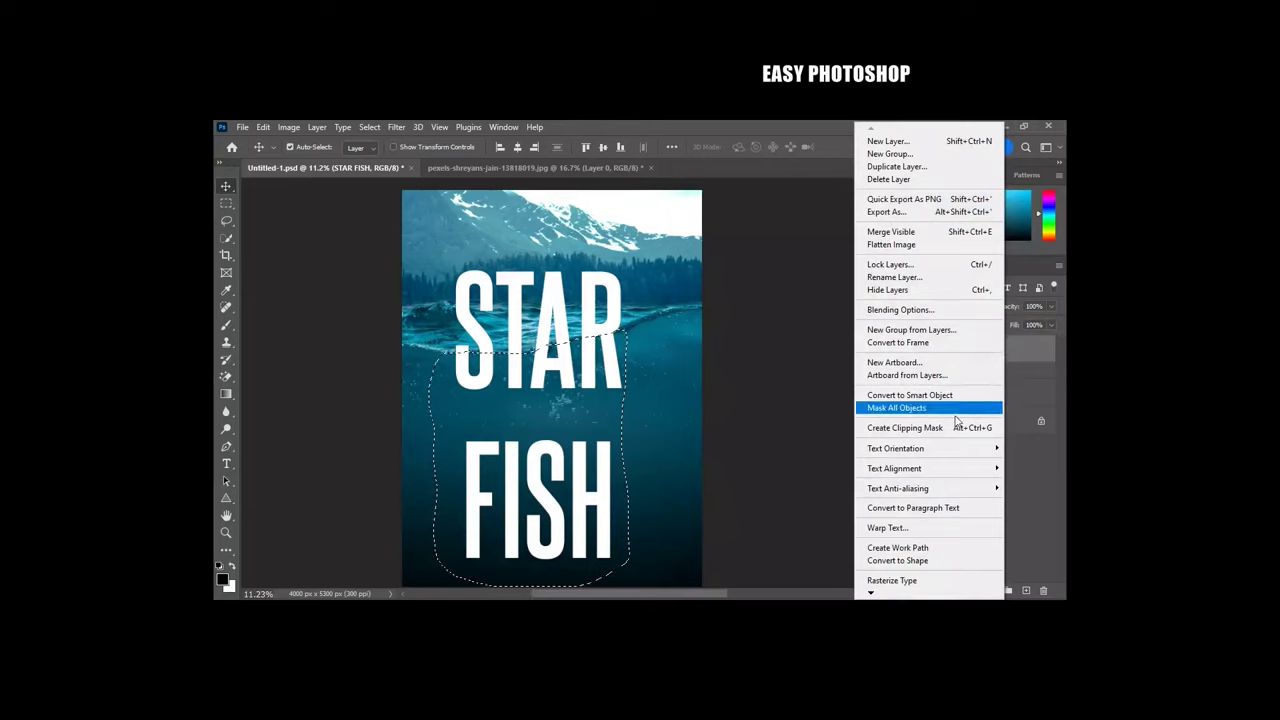
pyautogui.click(905, 582)
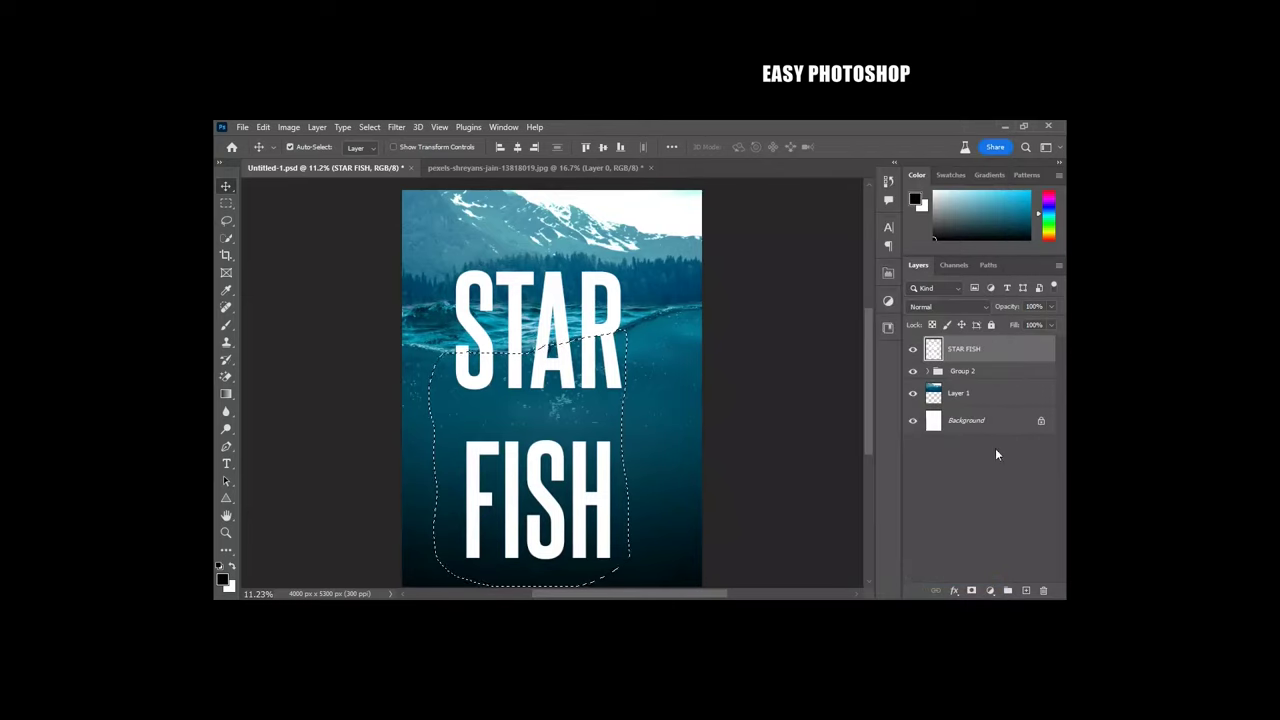
pyautogui.click(971, 590)
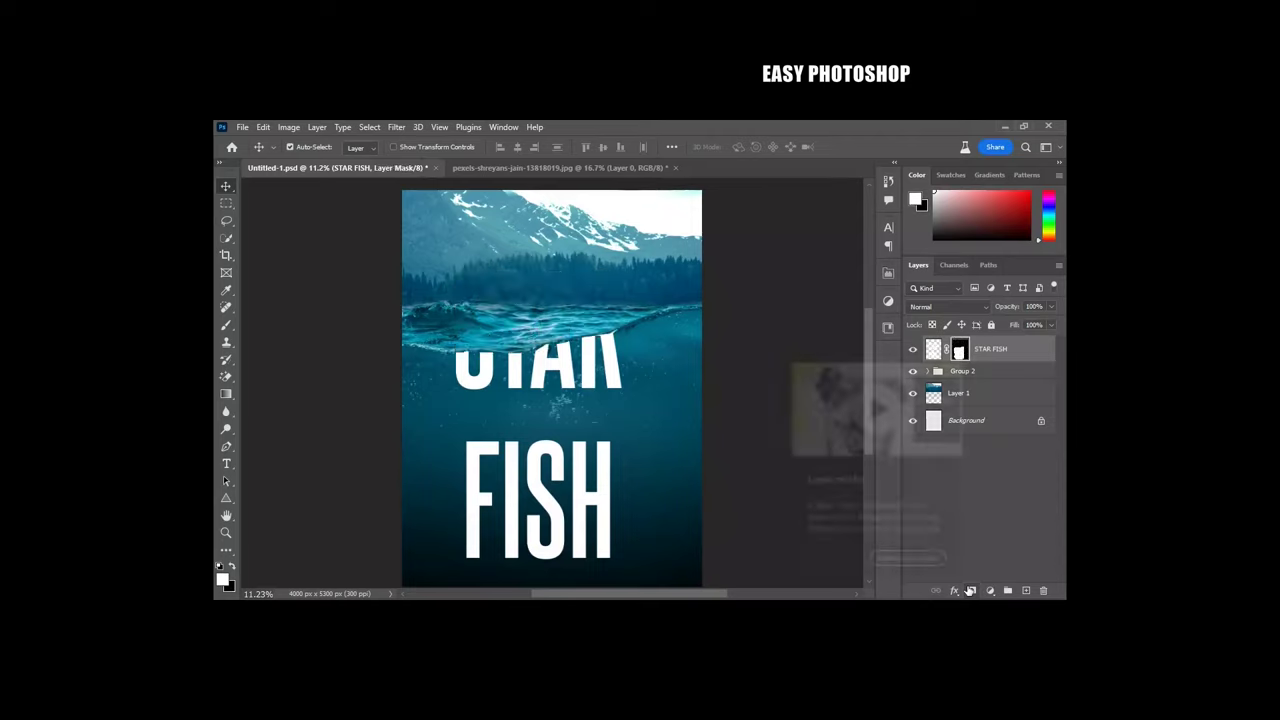
# Duplicate the masked STAR FISH layer and invert the copy's mask to show the above-water part.
pyautogui.click(985, 350)
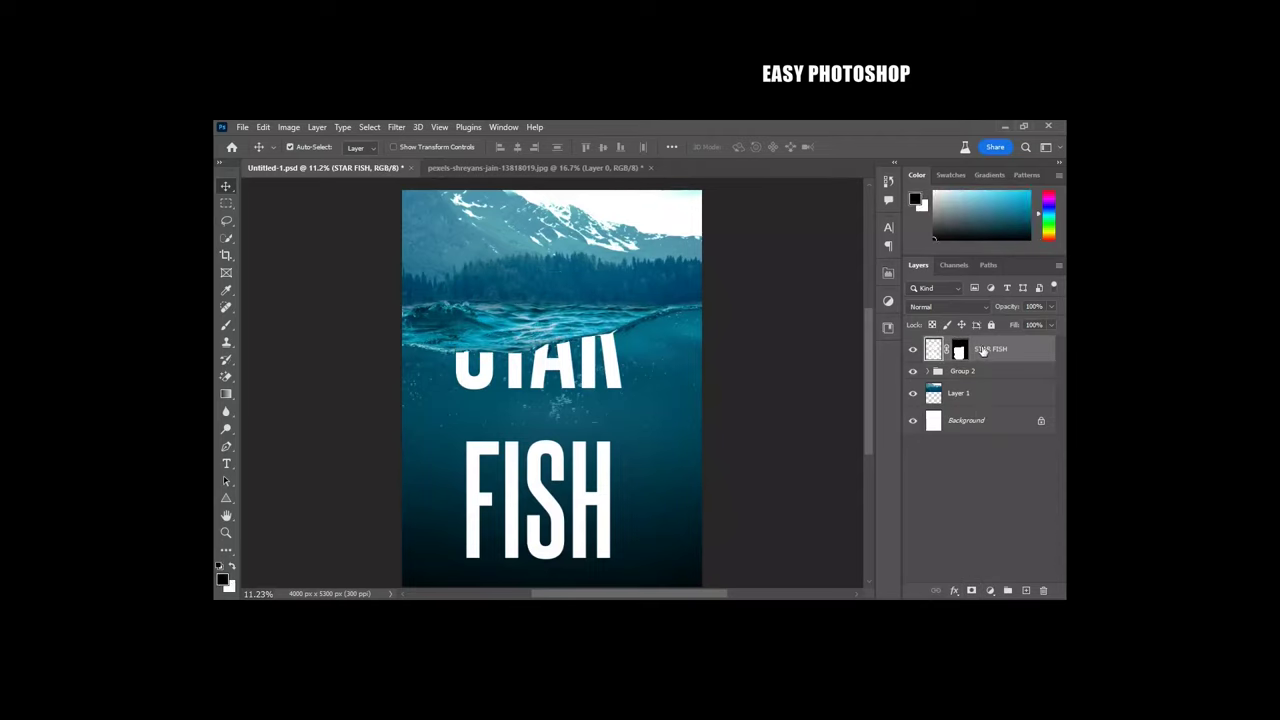
pyautogui.click(961, 349)
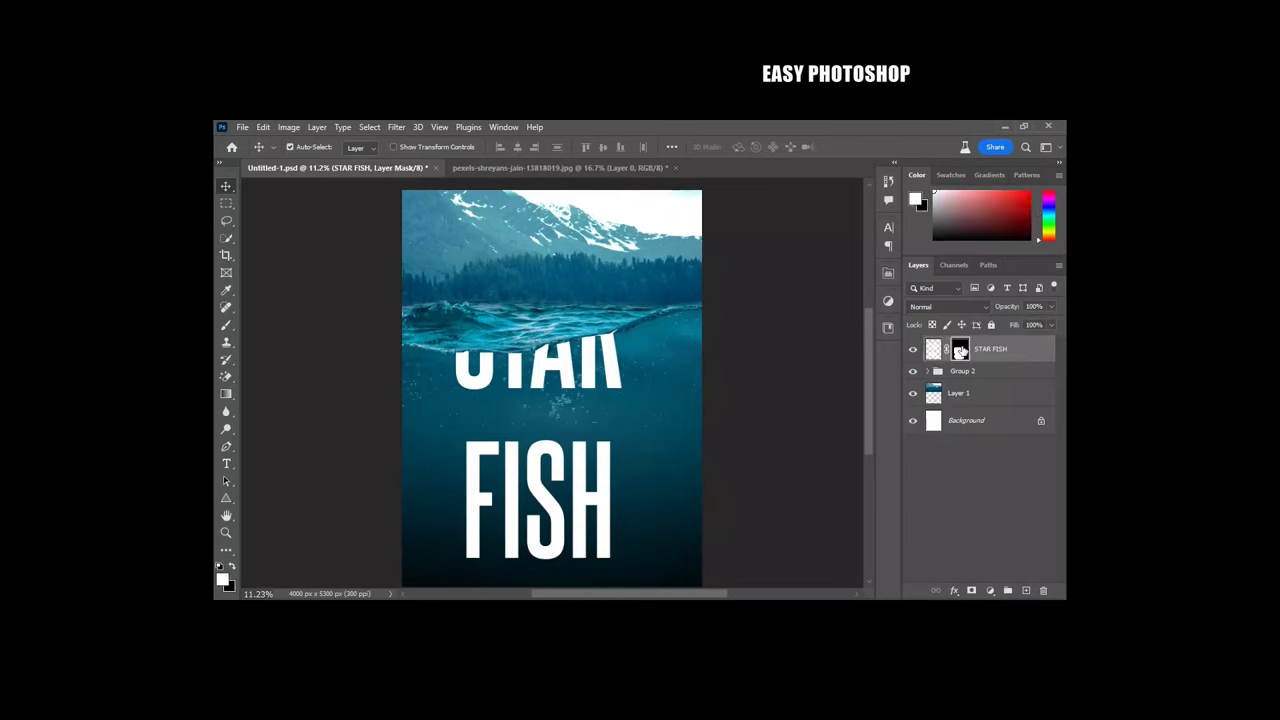
pyautogui.hotkey('ctrl', 'j')
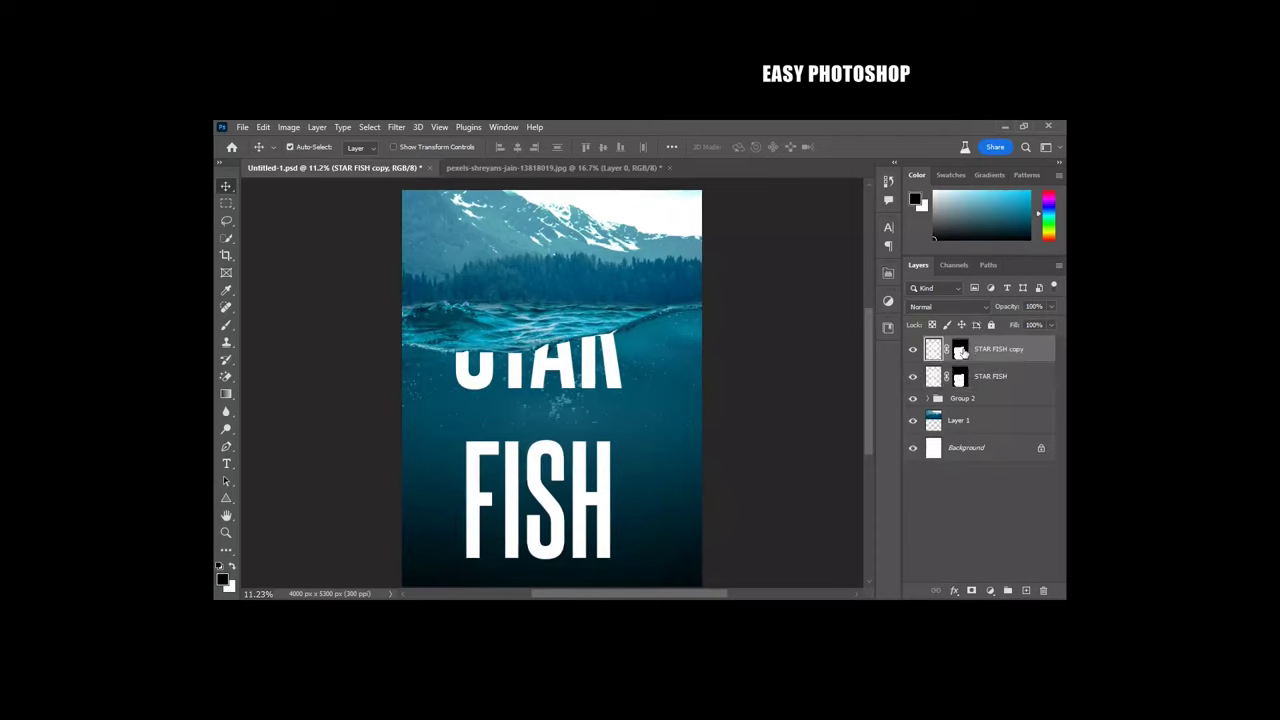
pyautogui.click(961, 349)
pyautogui.hotkey('ctrl', 'i')
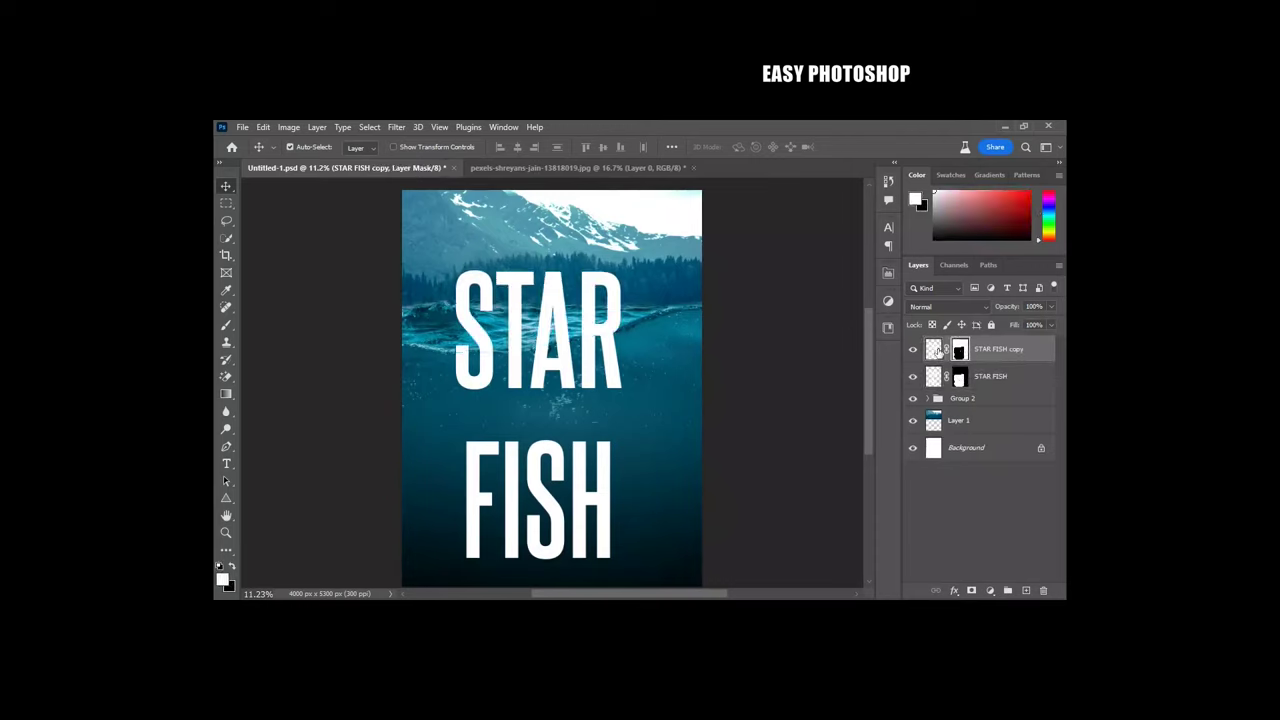
pyautogui.click(960, 379)
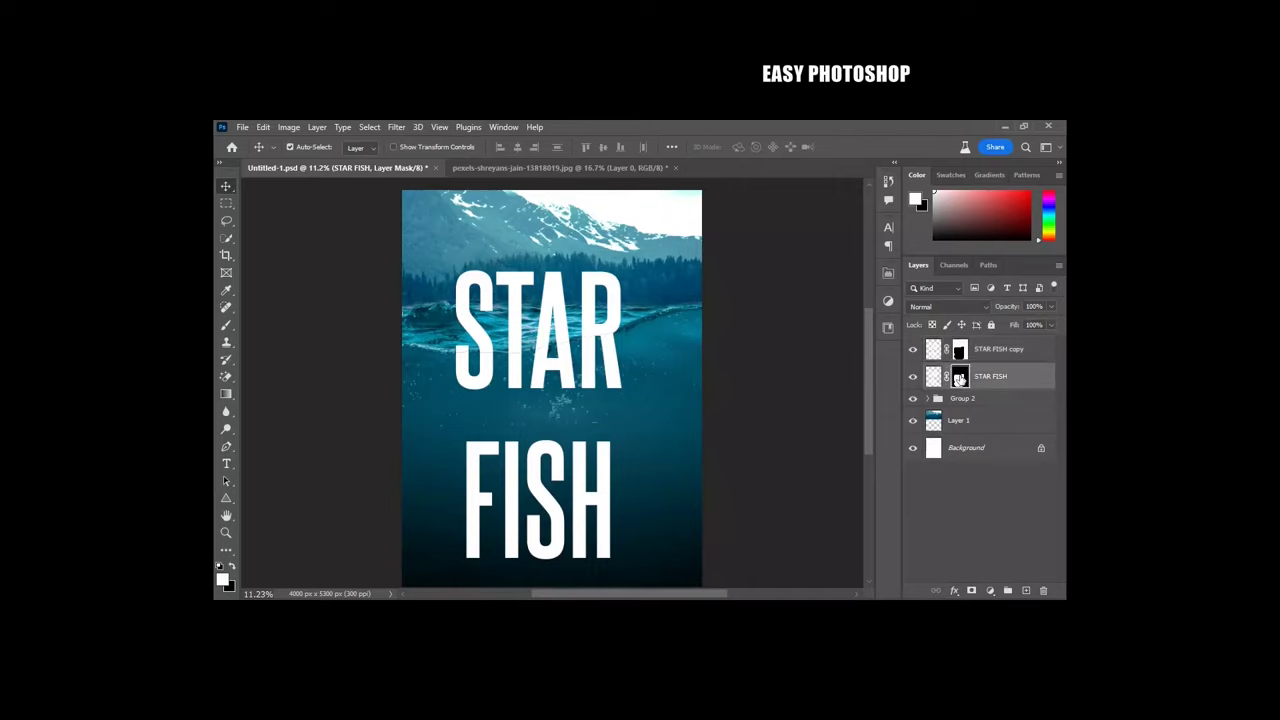
# Draw a rectangular selection around the word FISH on the STAR FISH layer.
pyautogui.click(226, 203)
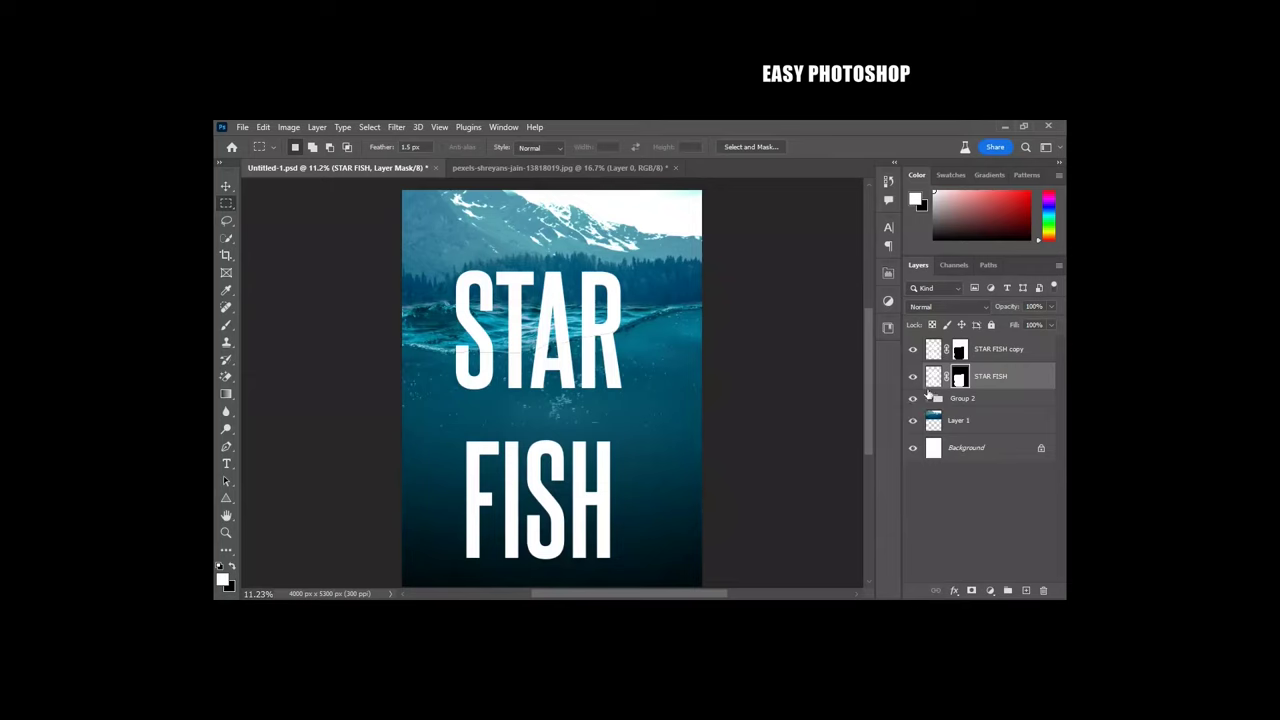
pyautogui.click(933, 377)
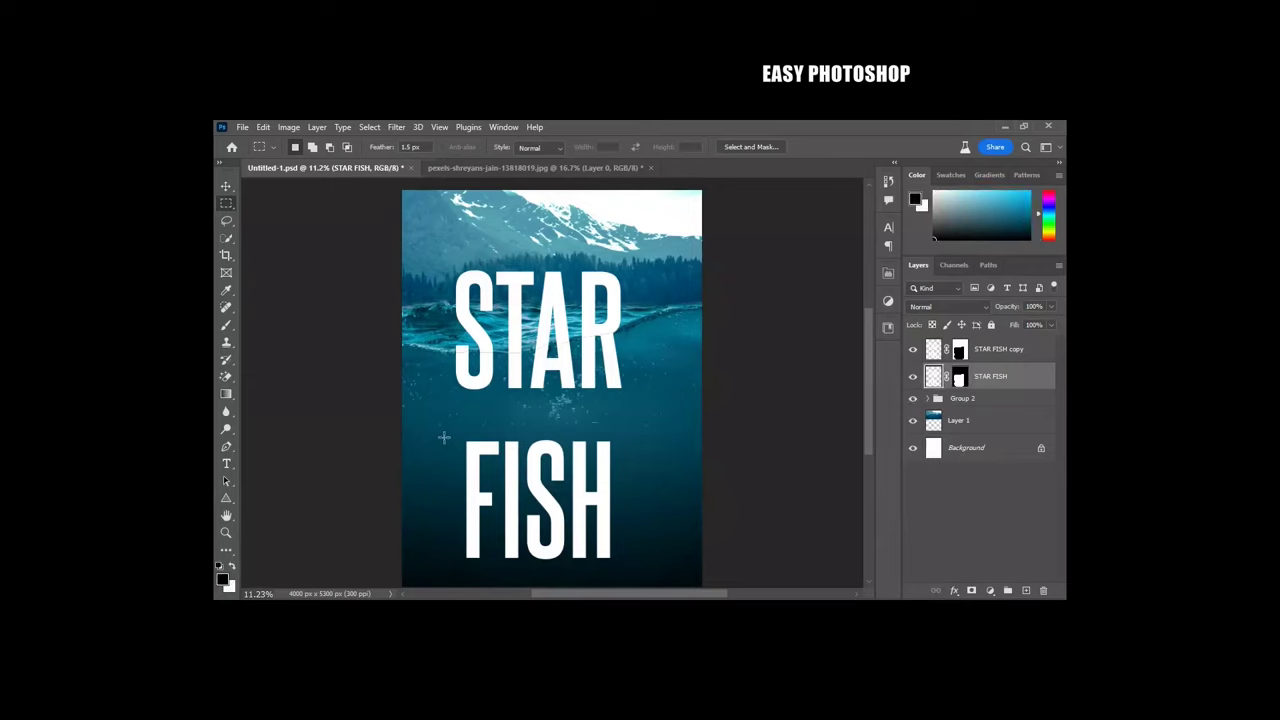
pyautogui.moveTo(444, 437); pyautogui.dragTo(624, 540)
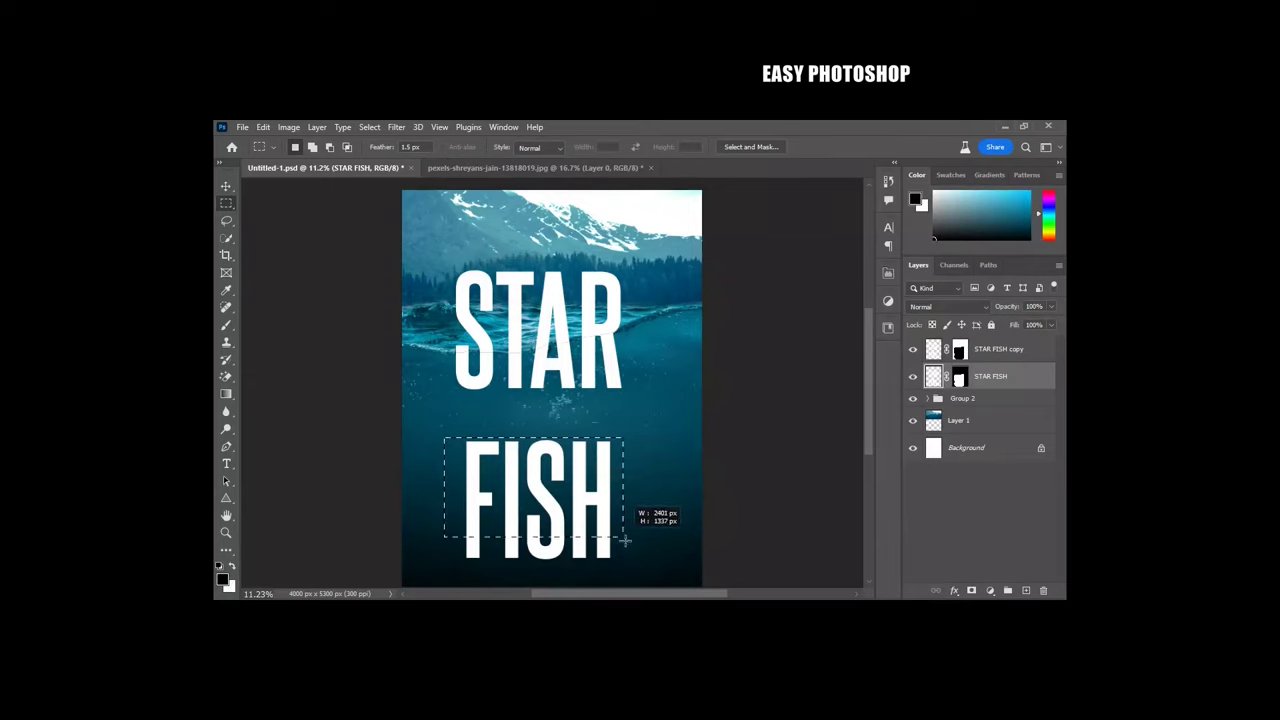
pyautogui.moveTo(624, 540); pyautogui.dragTo(637, 563)
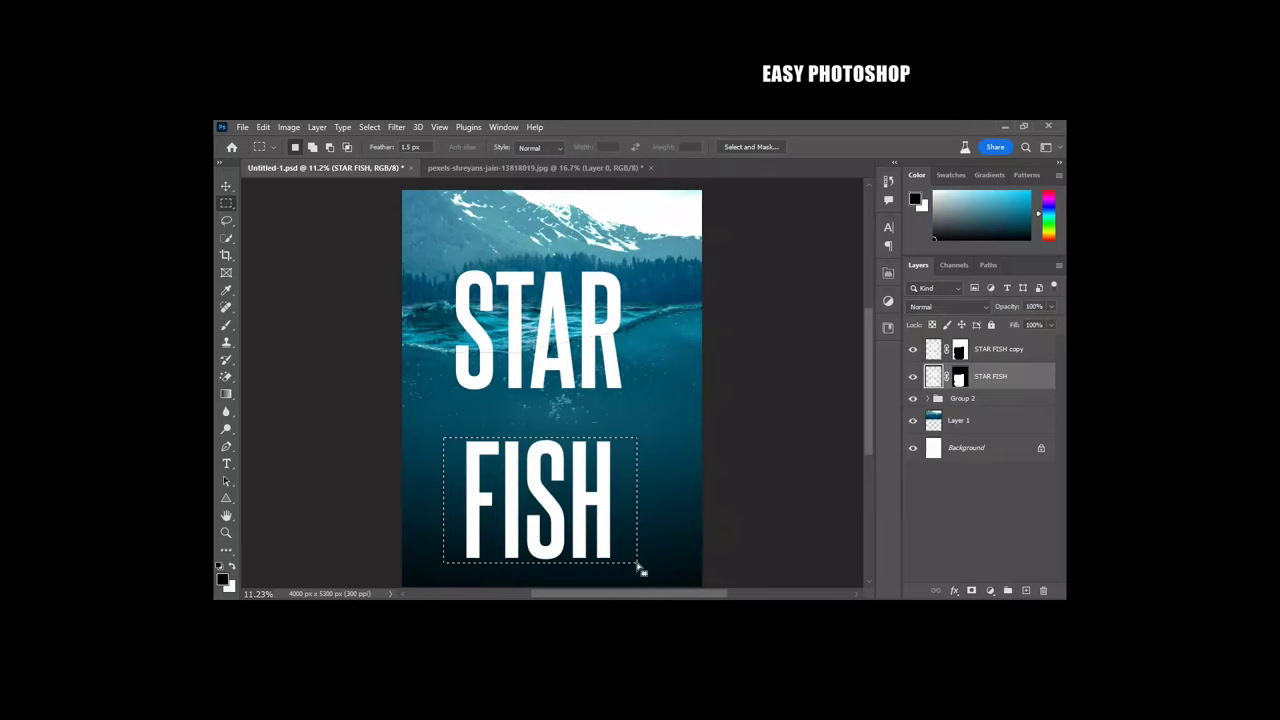
# Apply the STAR FISH layer mask permanently and copy FISH onto Layer 3.
pyautogui.click(226, 186)
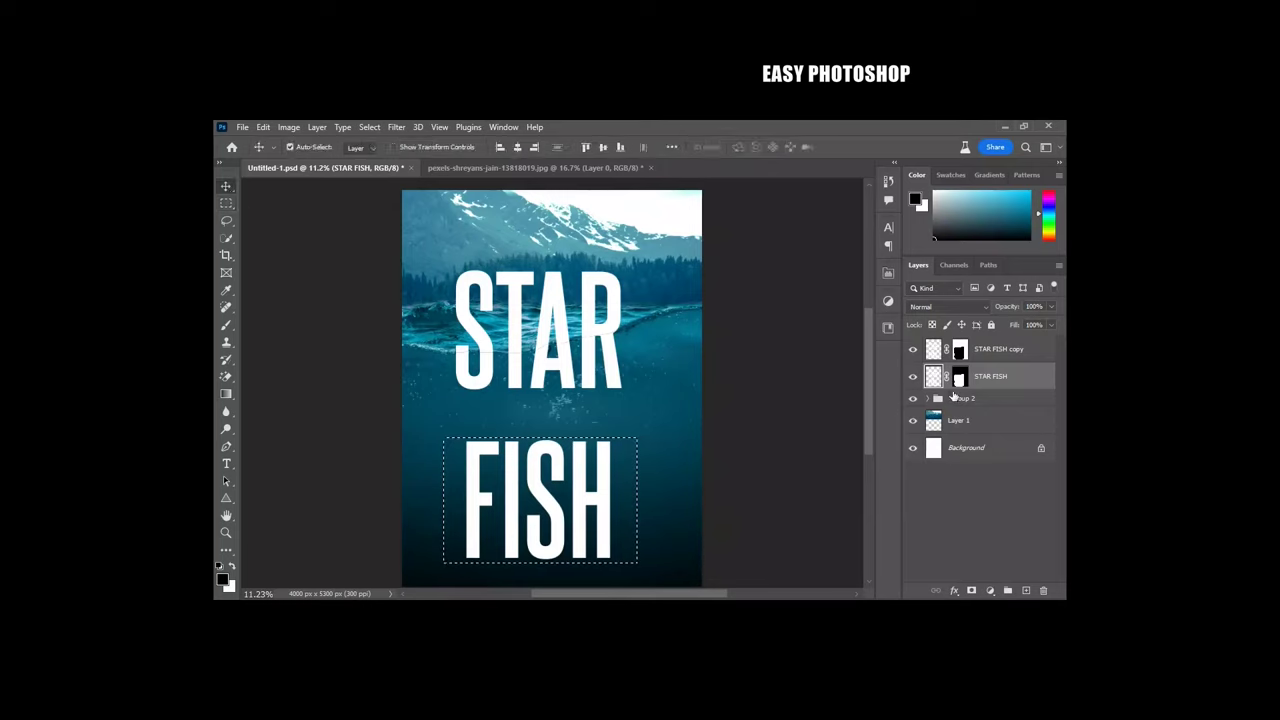
pyautogui.click(960, 378)
pyautogui.rightClick(962, 382)
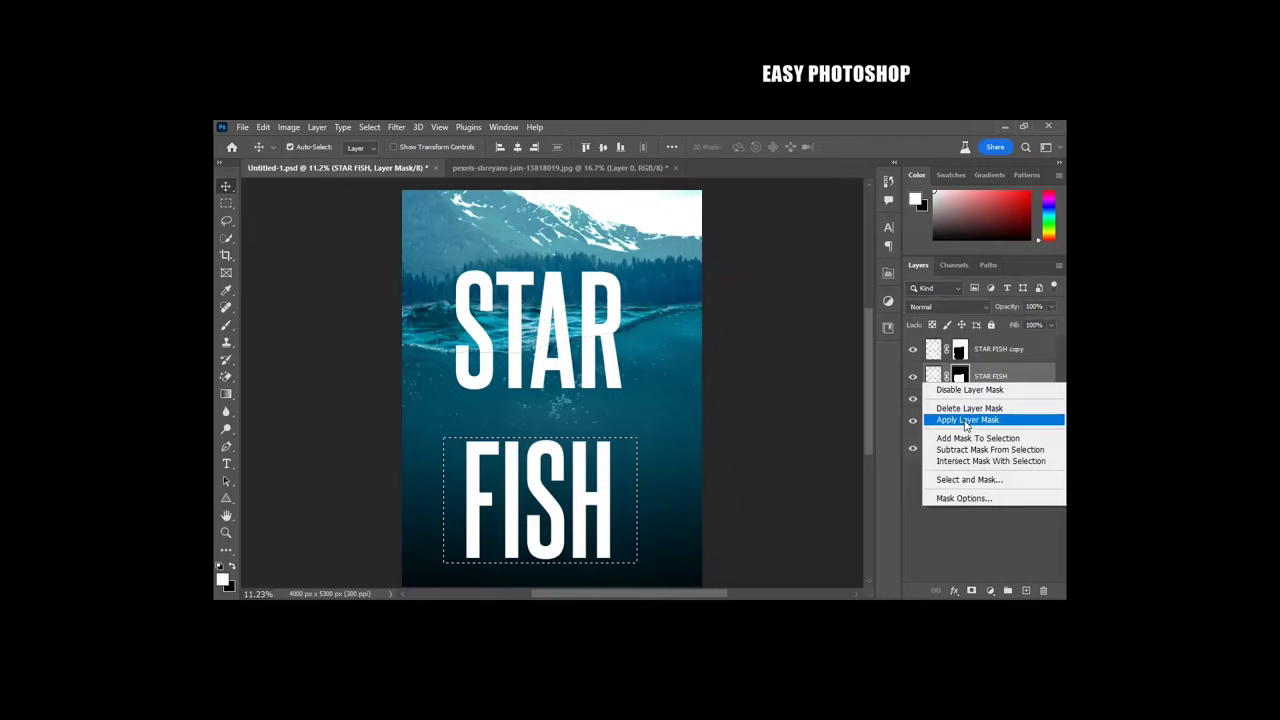
pyautogui.click(966, 421)
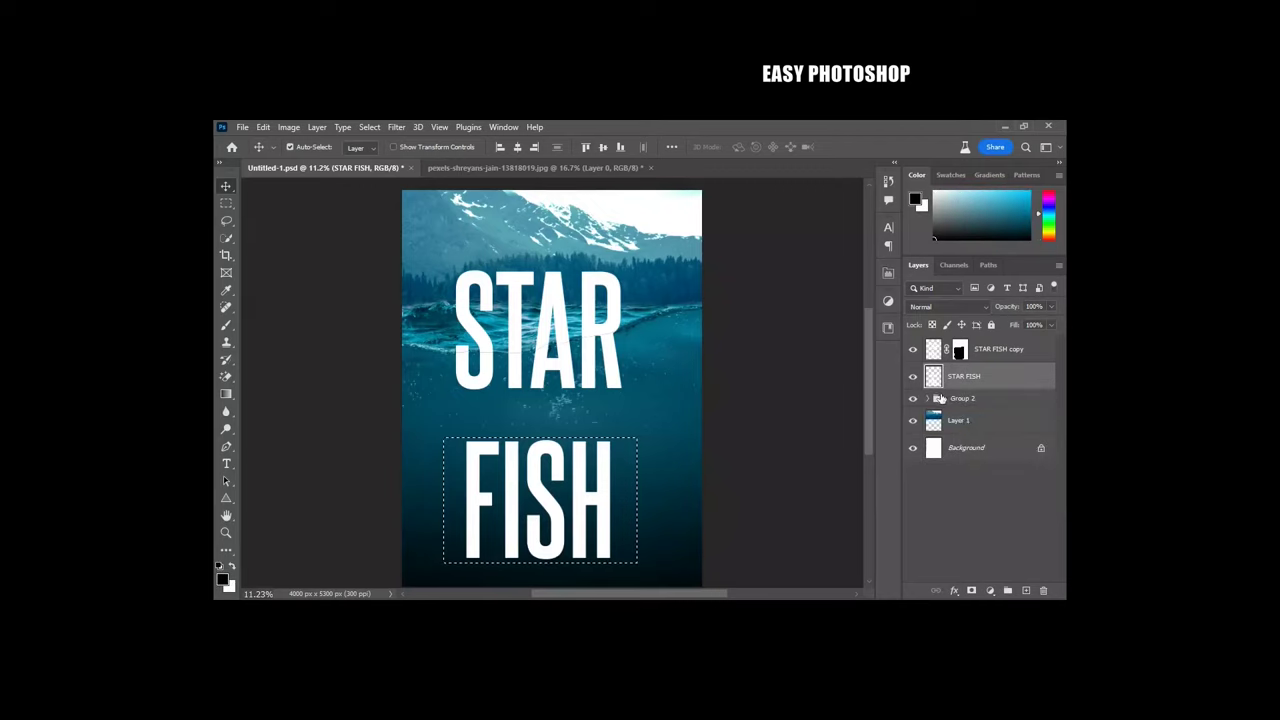
pyautogui.hotkey('ctrl', 'j')
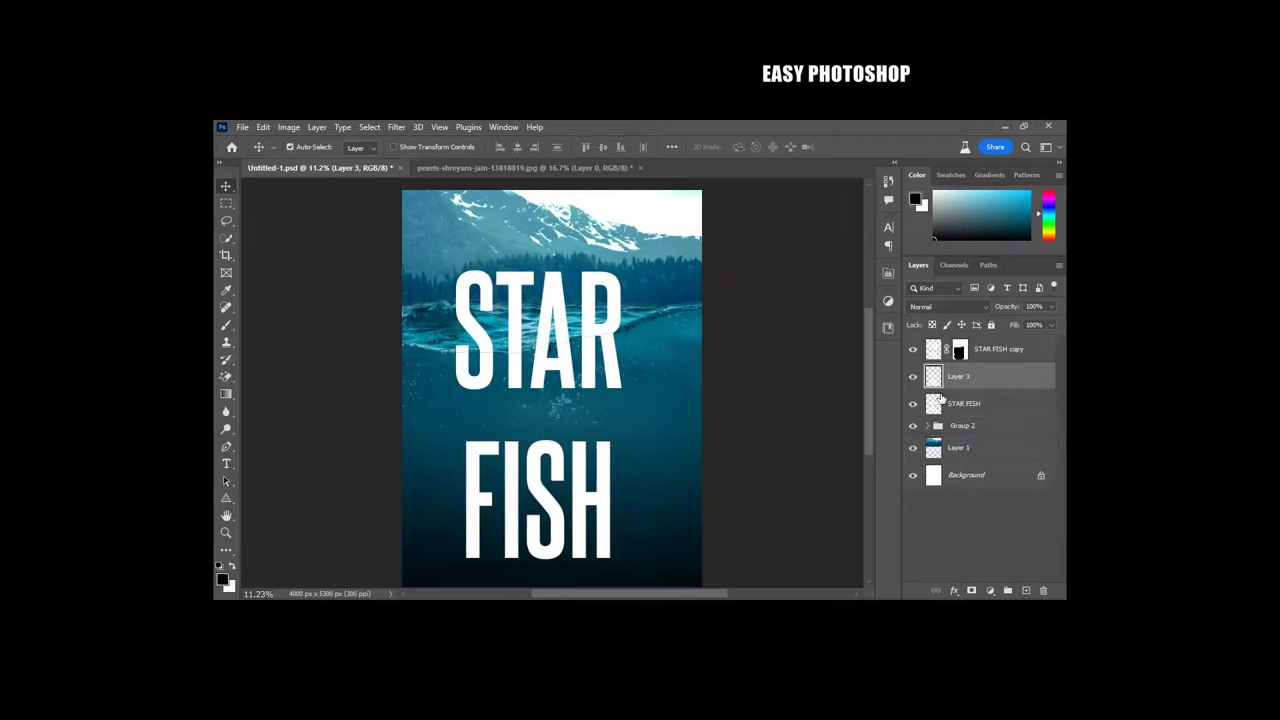
pyautogui.click(936, 403)
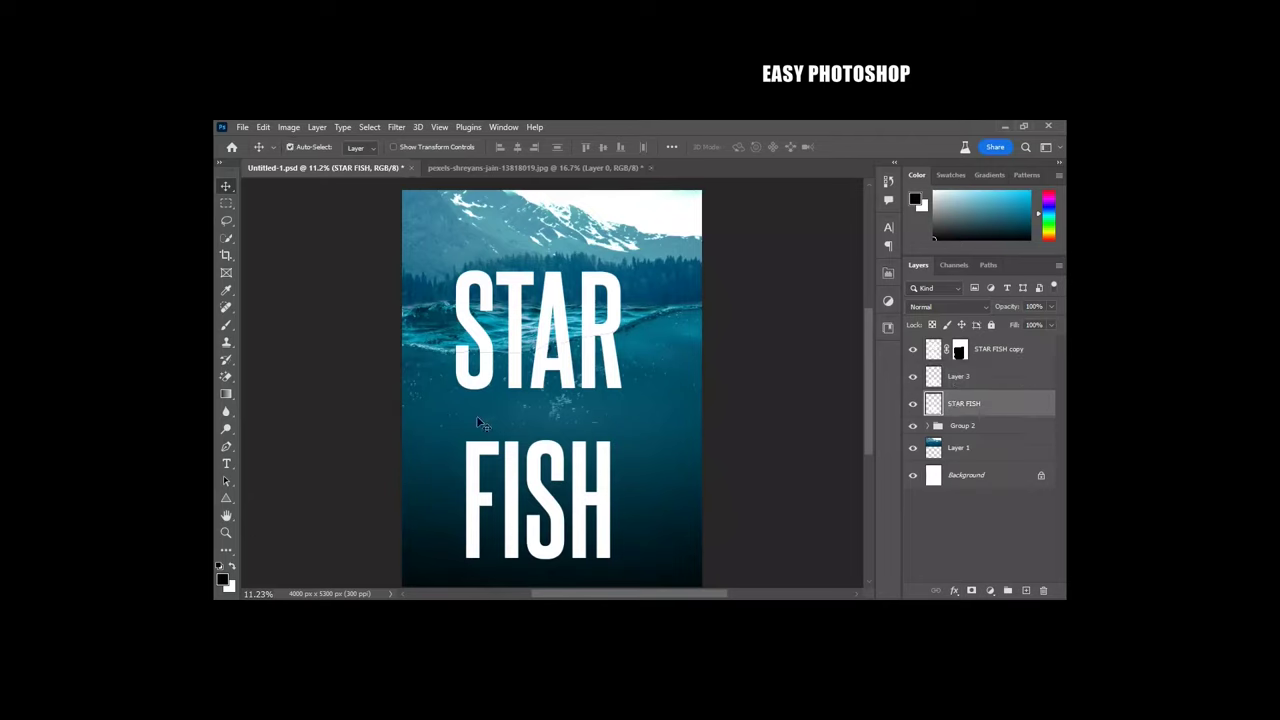
# Select FISH and add an inverted mask hiding it from the STAR FISH layer.
pyautogui.click(226, 203)
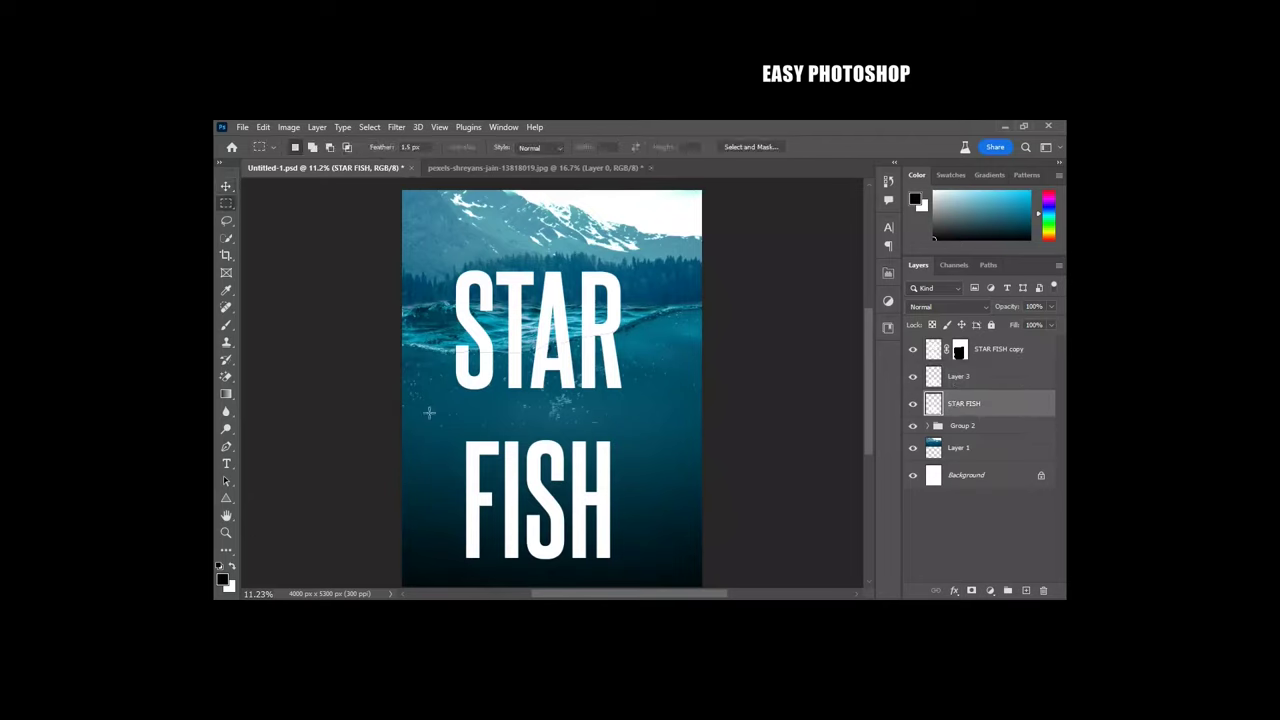
pyautogui.moveTo(514, 447); pyautogui.dragTo(640, 558)
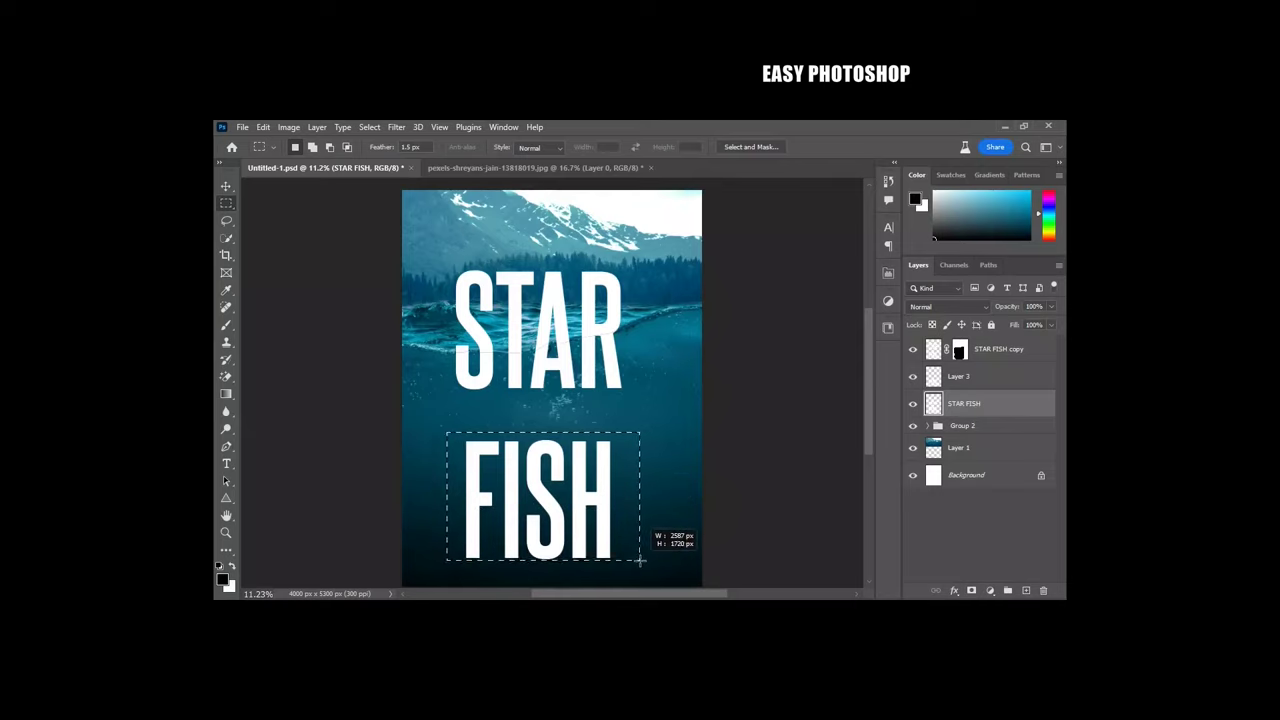
pyautogui.moveTo(640, 558); pyautogui.dragTo(640, 562)
pyautogui.click(913, 377)
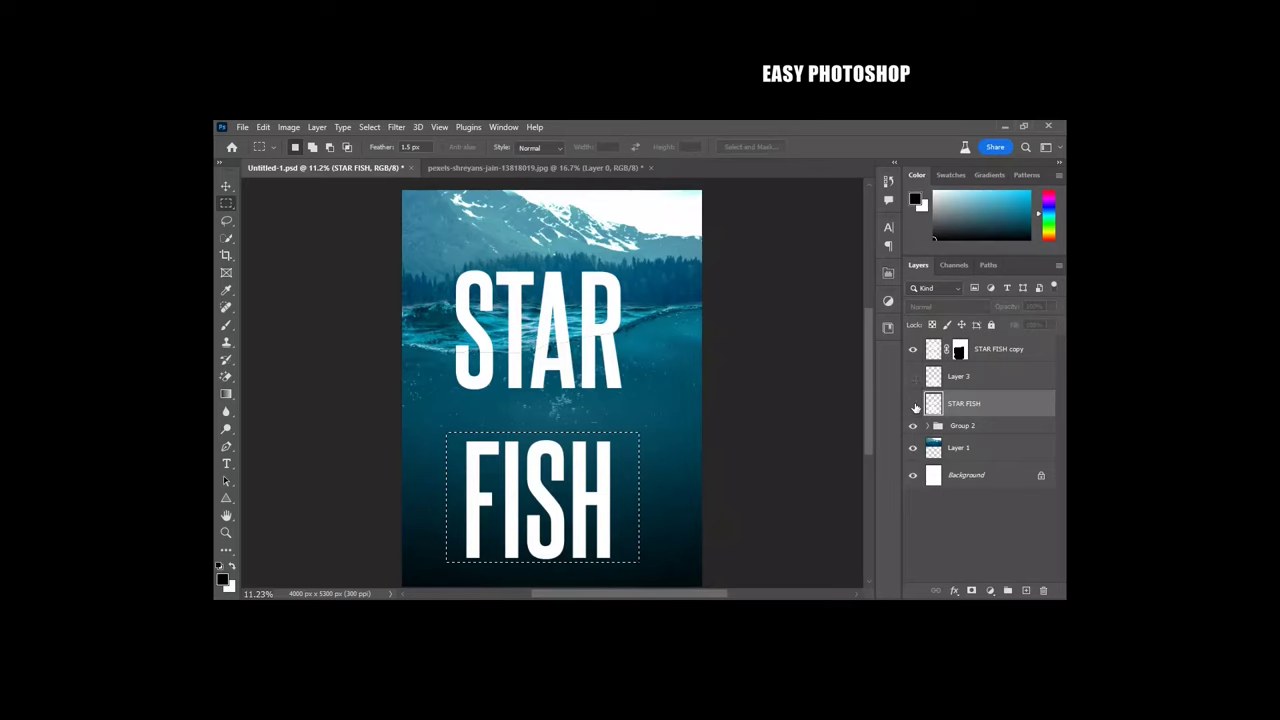
pyautogui.click(912, 403)
pyautogui.click(913, 404)
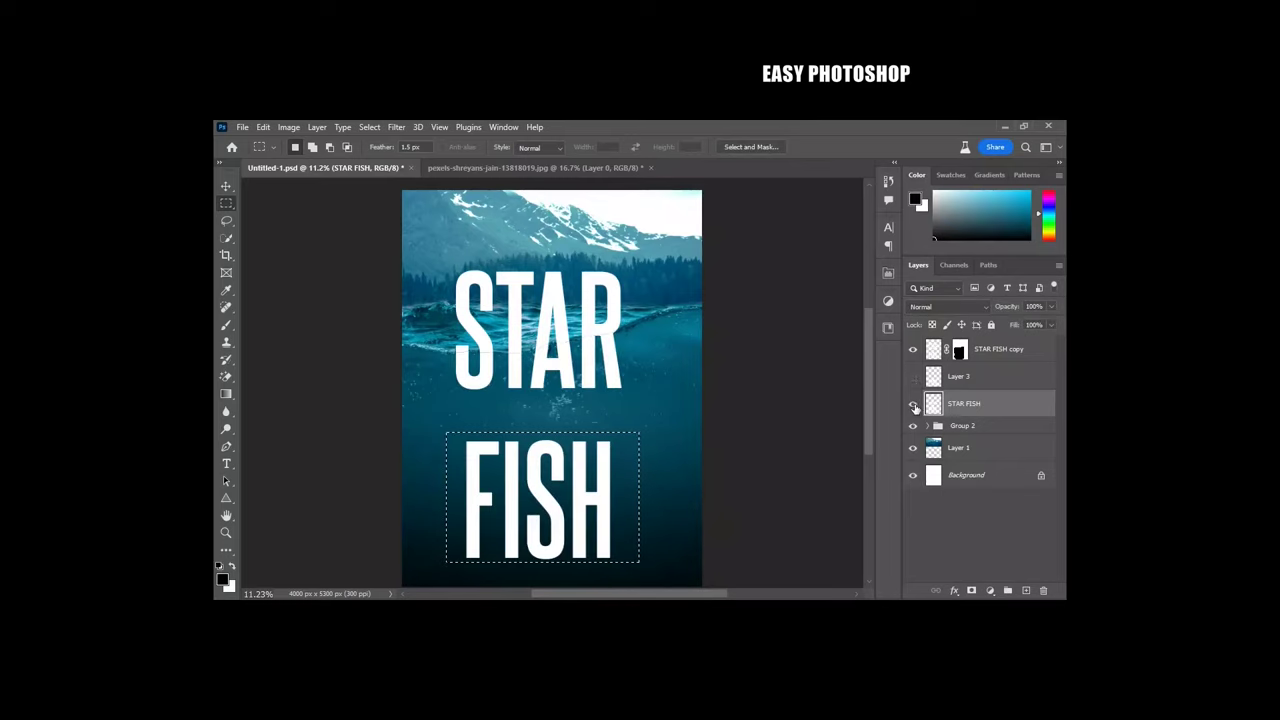
pyautogui.click(972, 591)
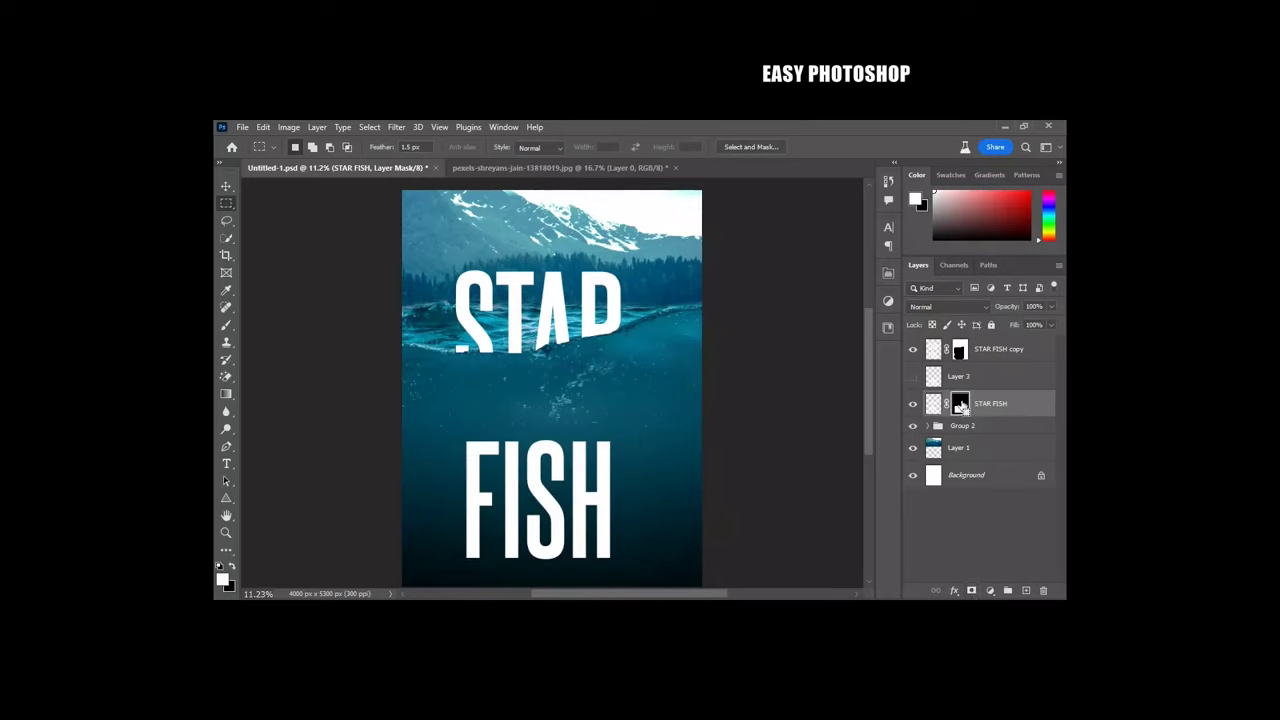
pyautogui.hotkey('ctrl', 'i')
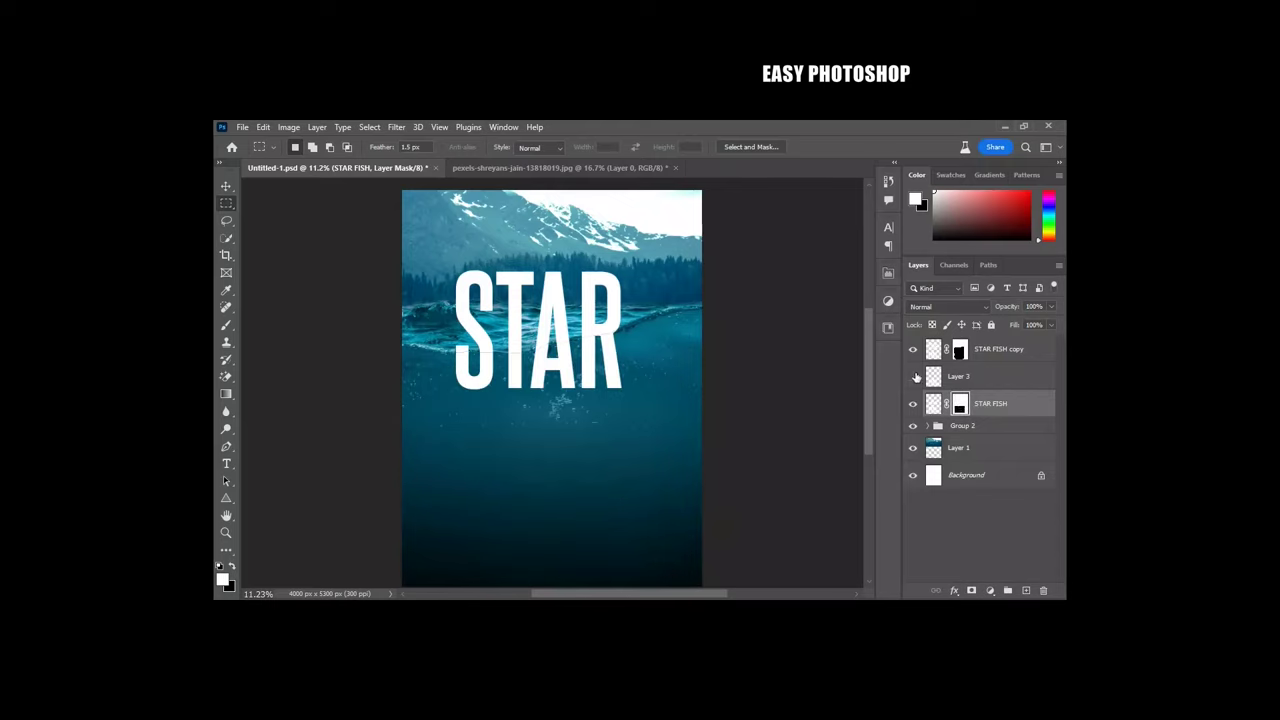
# Show Layer 3 and move FISH up closer beneath STAR.
pyautogui.click(913, 376)
pyautogui.press('v')
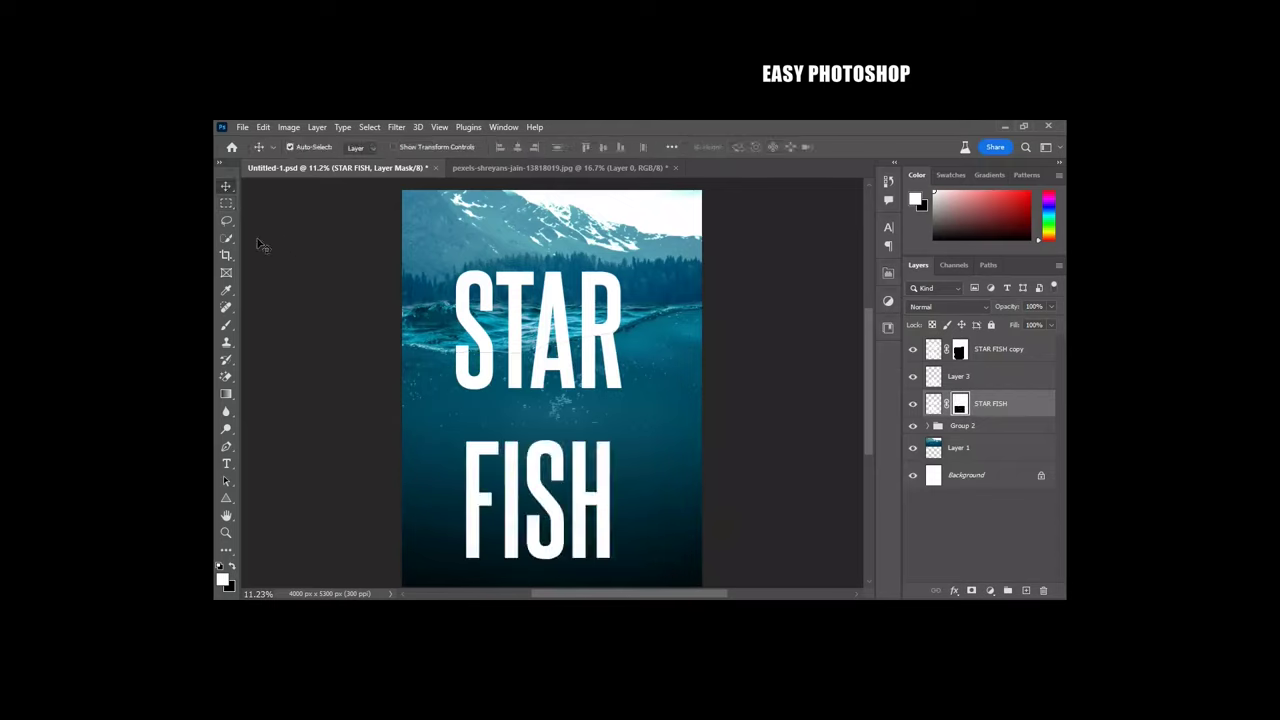
pyautogui.moveTo(512, 489); pyautogui.dragTo(509, 449)
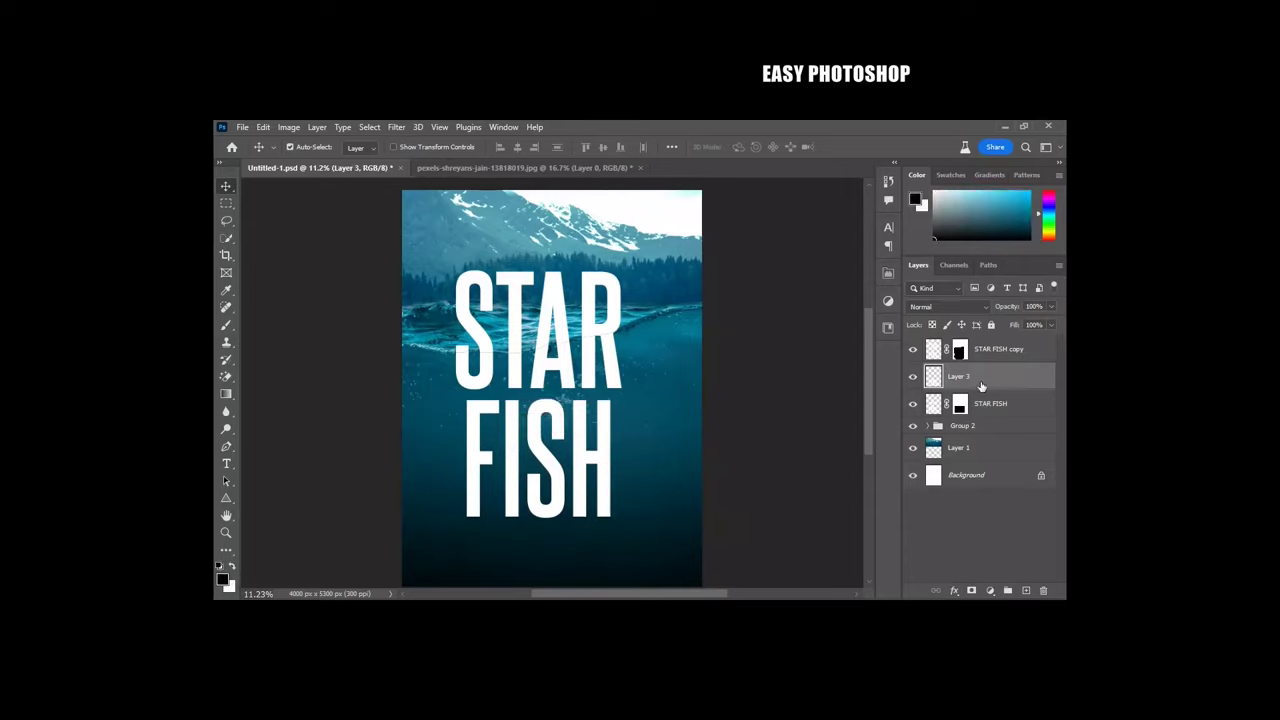
pyautogui.keyDown('ctrl'); pyautogui.click(993, 405); pyautogui.keyUp('ctrl')
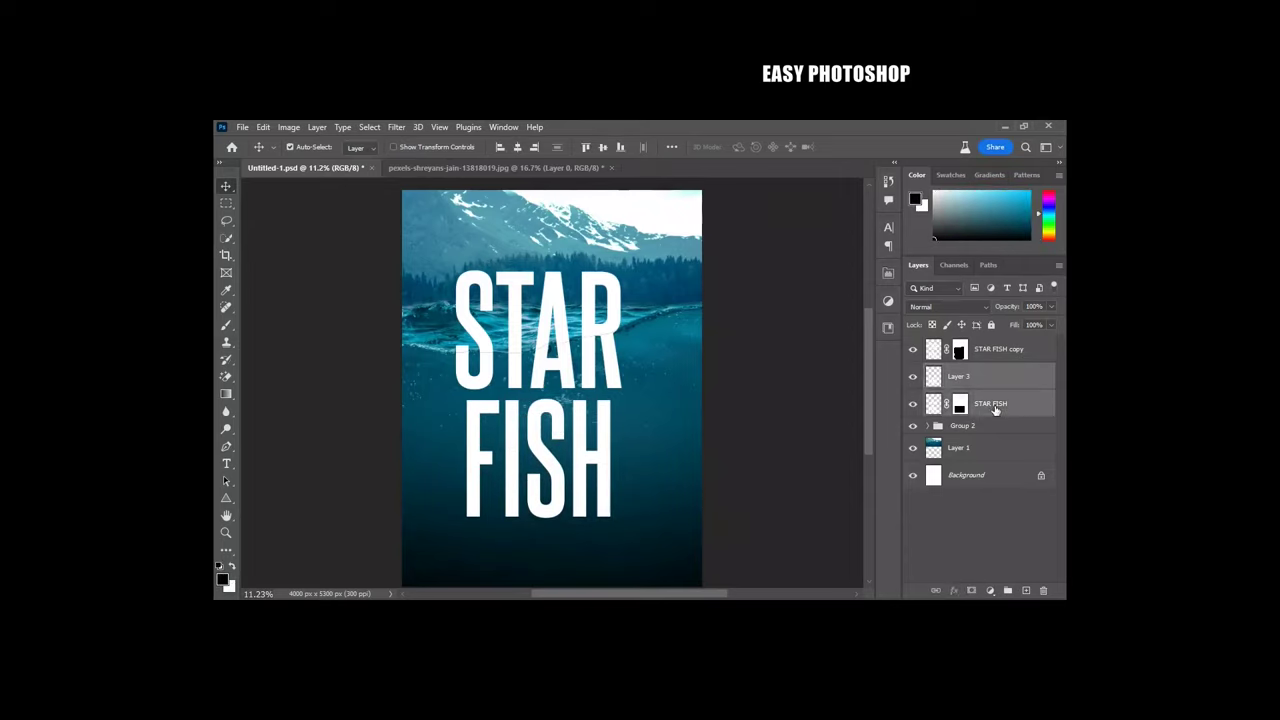
# Merge the STAR FISH layer into Layer 3 and toggle its visibility to check the result.
pyautogui.rightClick(995, 408)
pyautogui.click(911, 388)
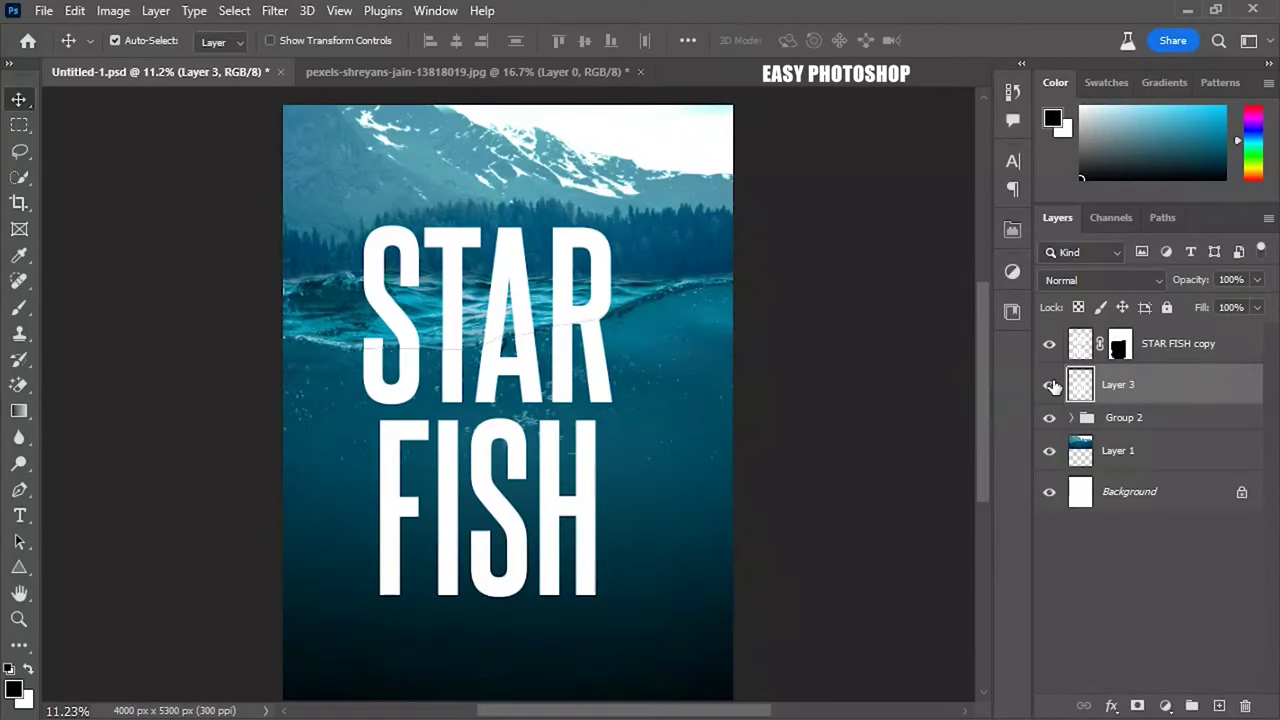
pyautogui.click(1049, 385)
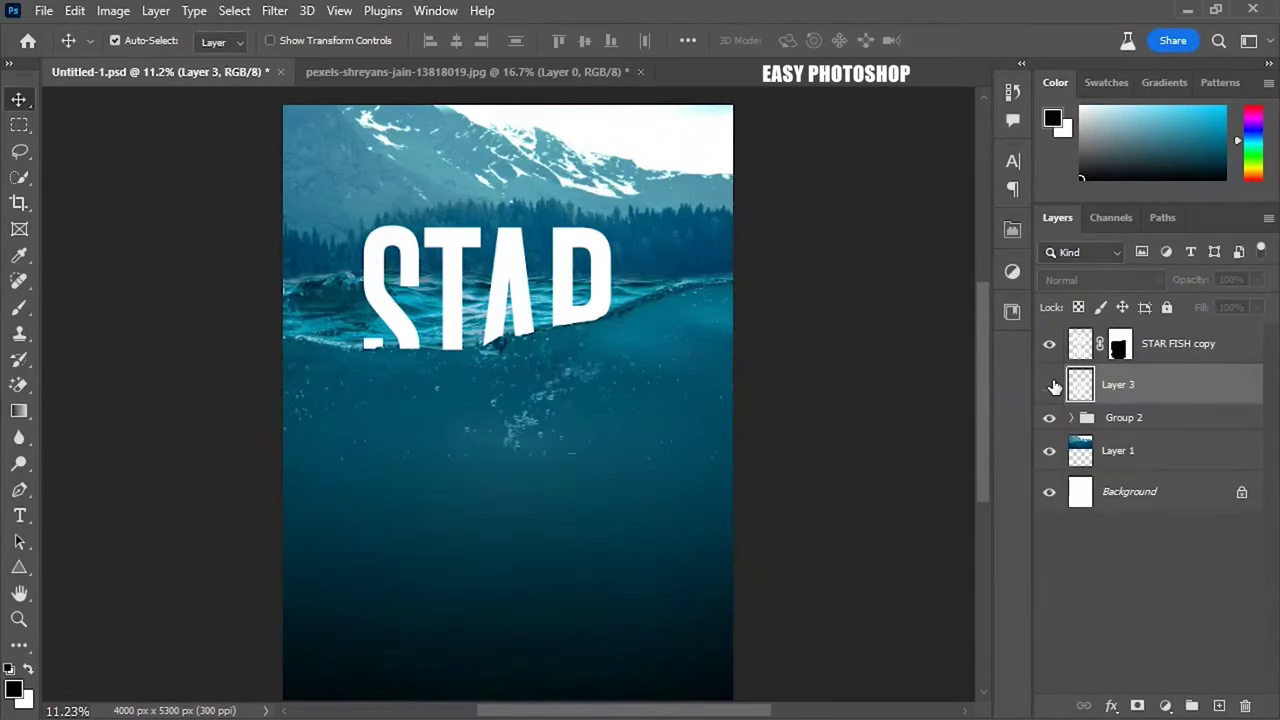
pyautogui.click(1050, 385)
pyautogui.click(1050, 386)
pyautogui.click(1050, 386)
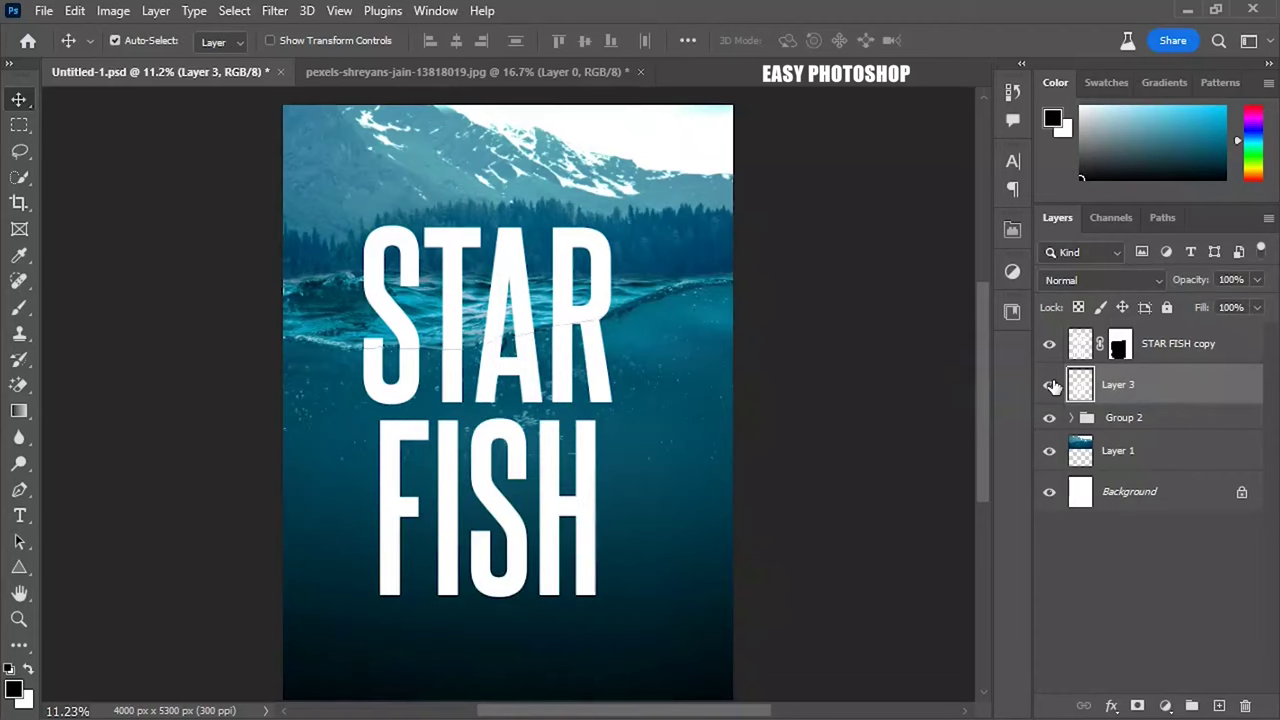
# Duplicate Group 2 as Group 2 copy and drag it above Layer 3.
pyautogui.click(1148, 421)
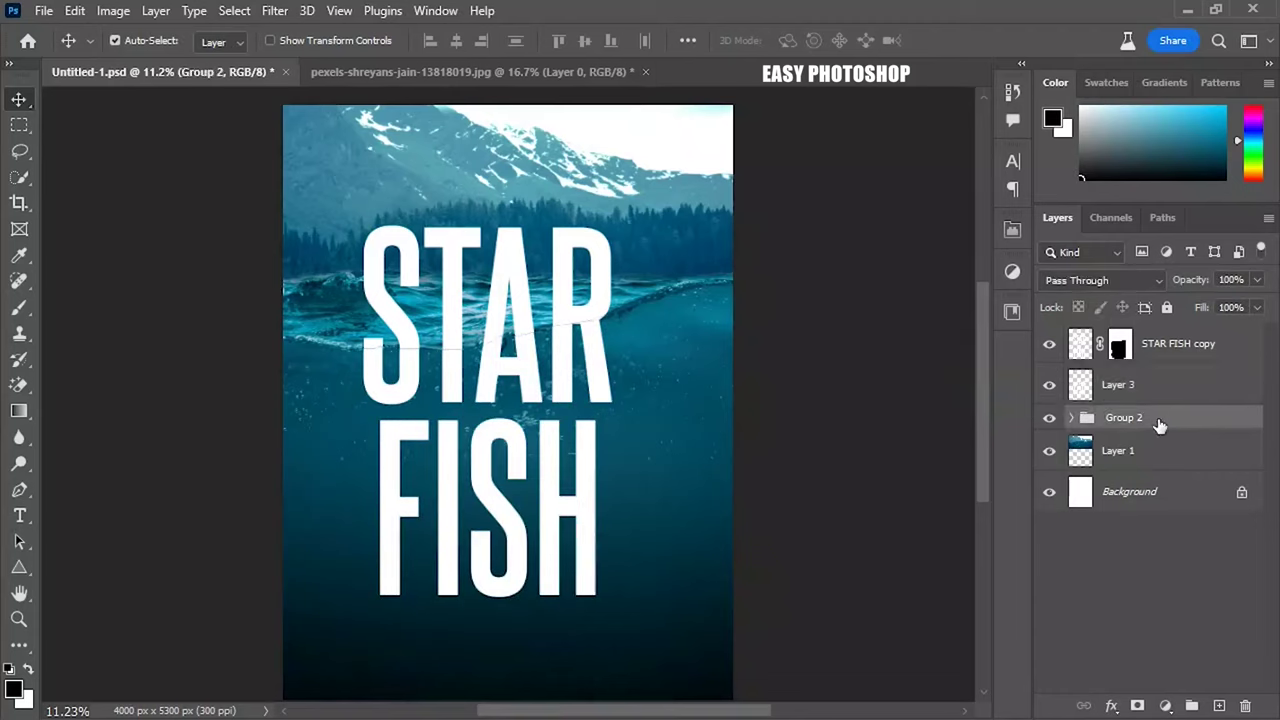
pyautogui.rightClick(1159, 424)
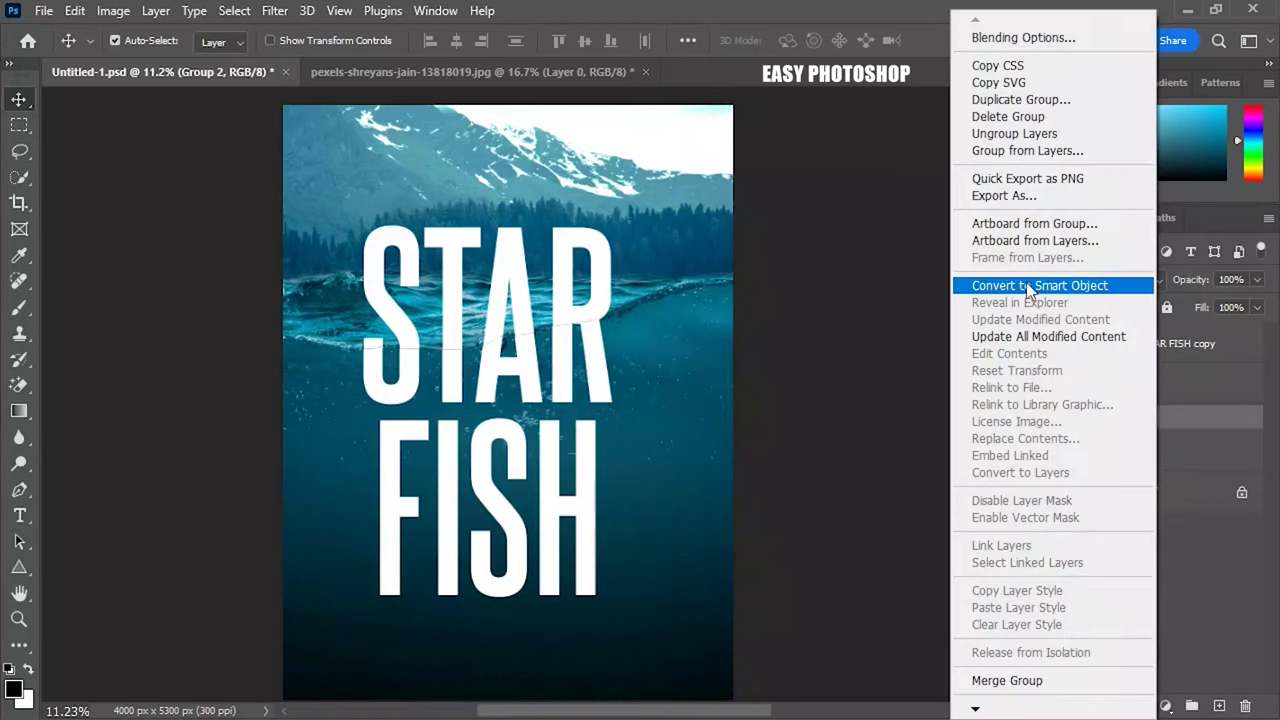
pyautogui.click(1022, 99)
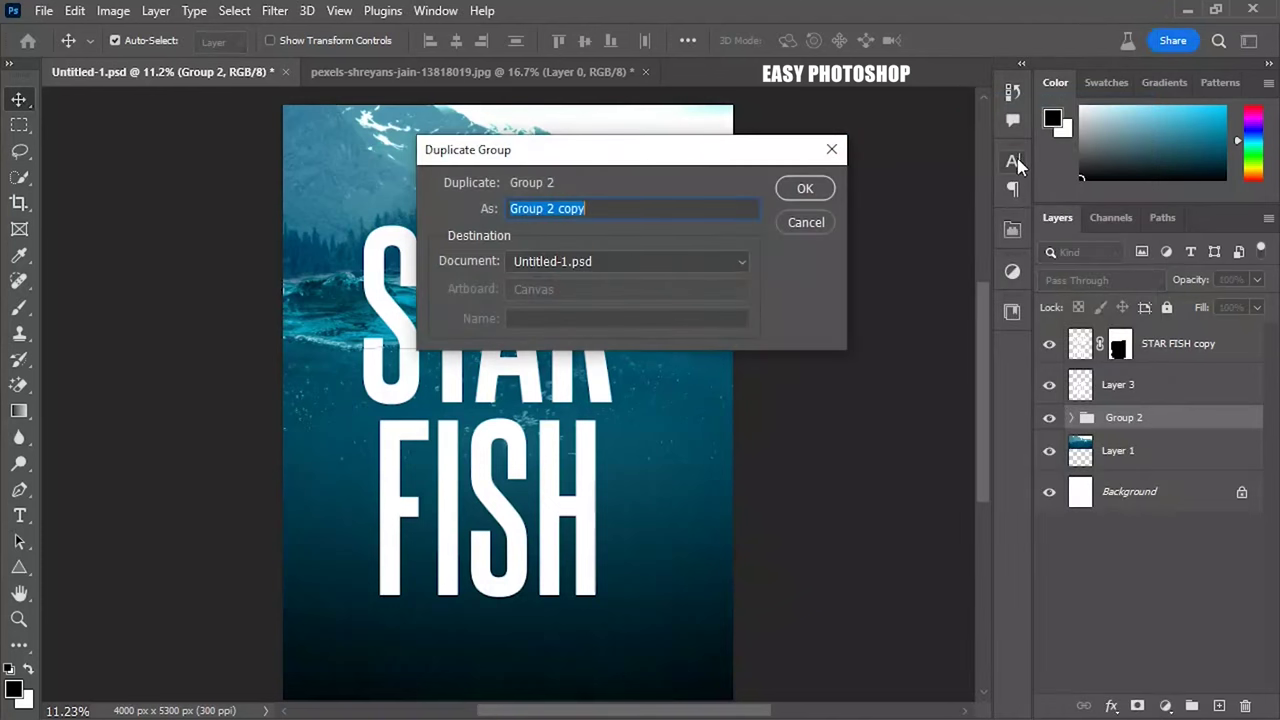
pyautogui.click(833, 193)
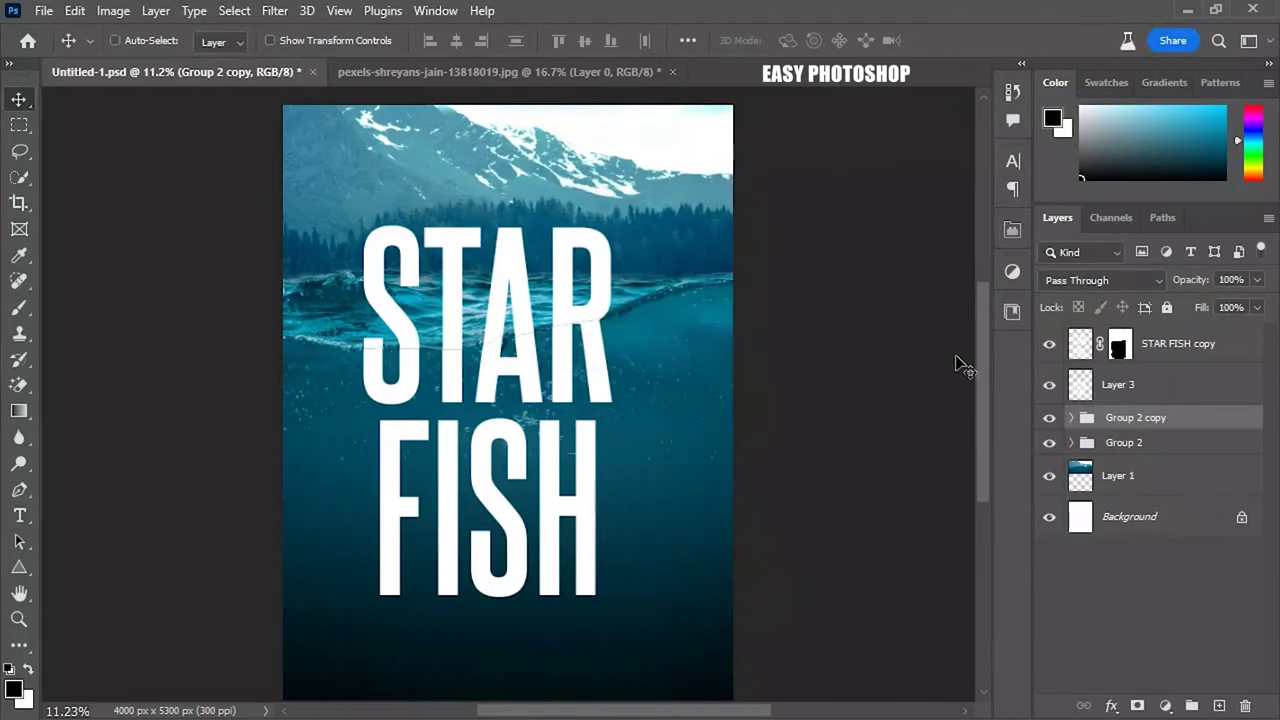
pyautogui.moveTo(1170, 422); pyautogui.dragTo(1165, 373)
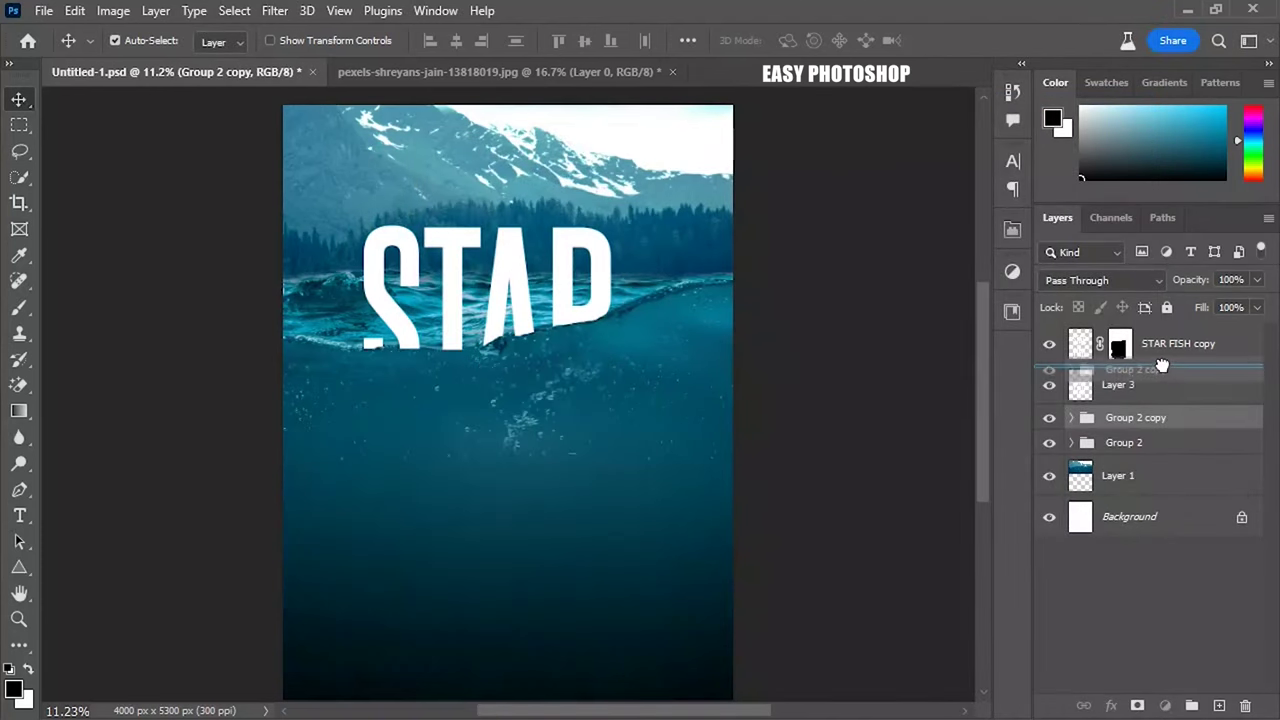
# Convert Group 2 copy to a smart object, clip it to Layer 3, and set opacity to 74%.
pyautogui.rightClick(1180, 382)
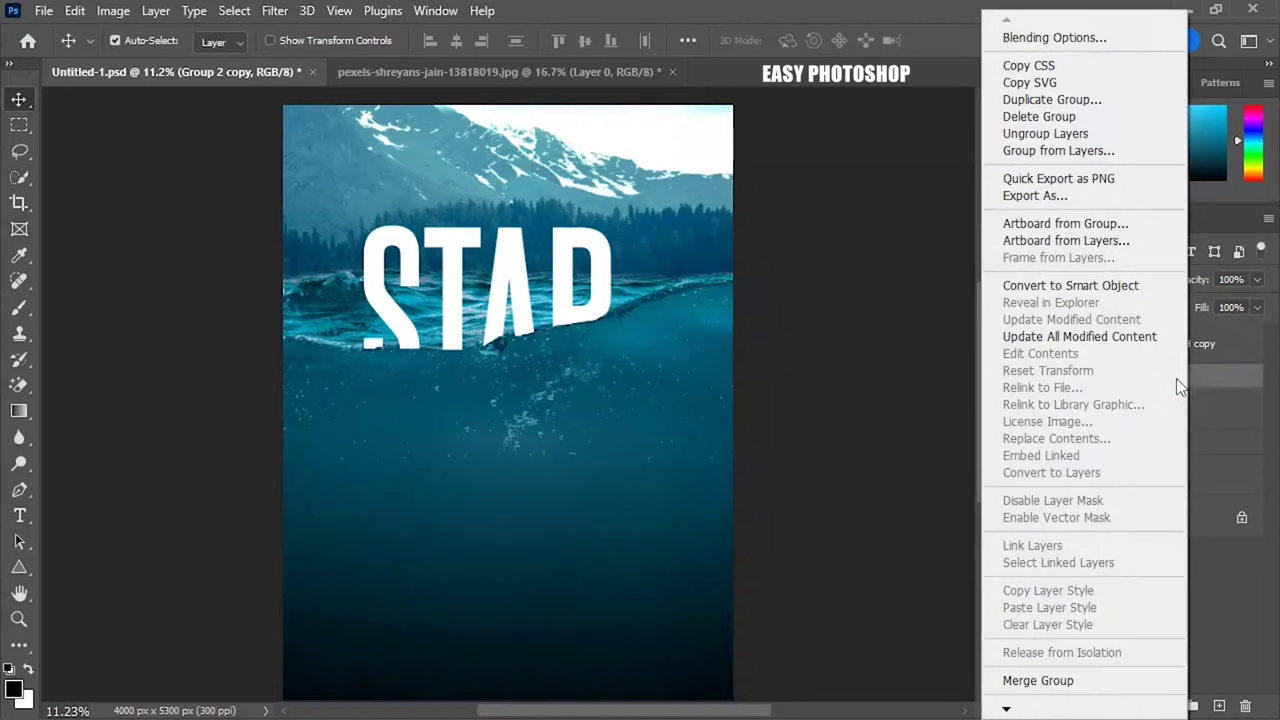
pyautogui.click(1045, 287)
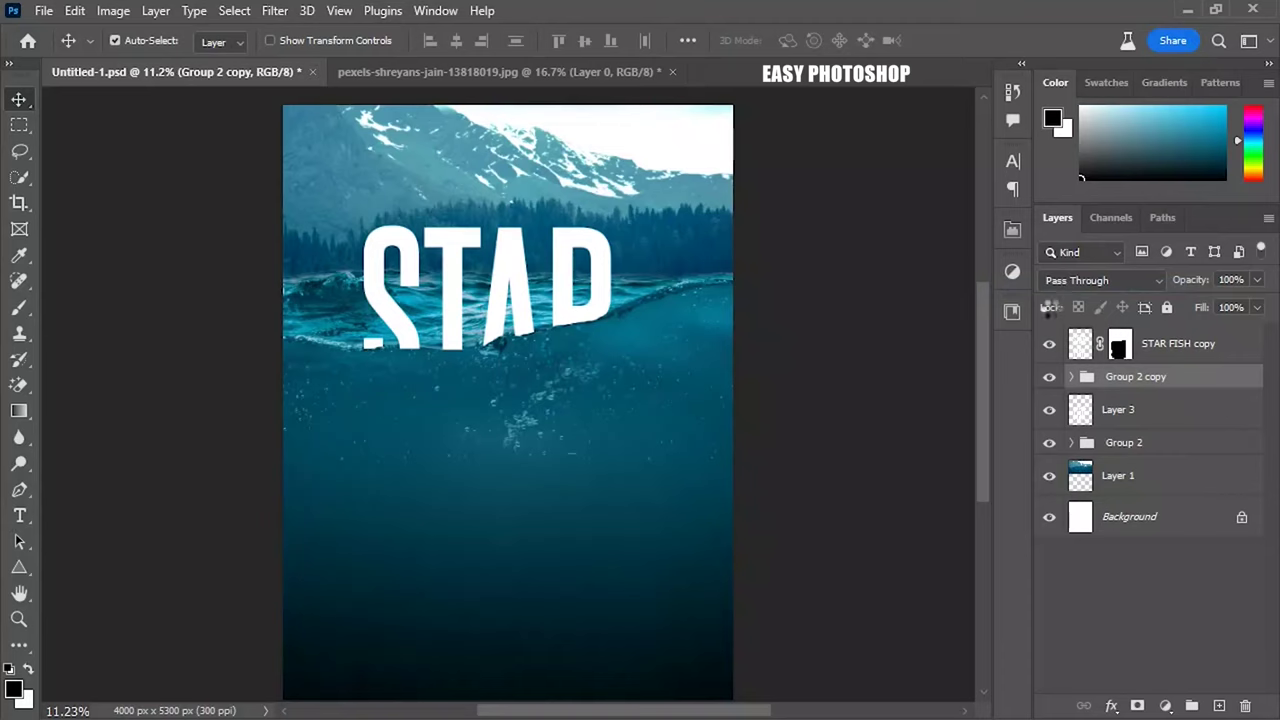
pyautogui.rightClick(1180, 408)
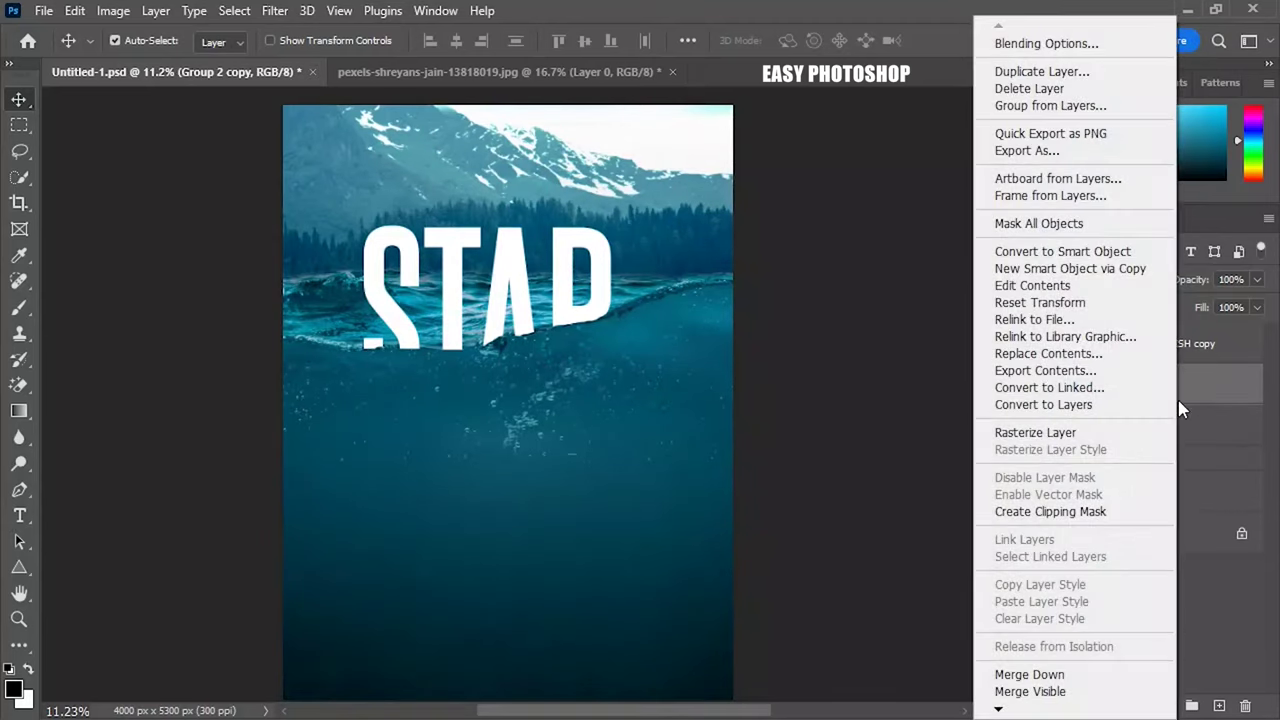
pyautogui.click(1090, 511)
pyautogui.click(1260, 280)
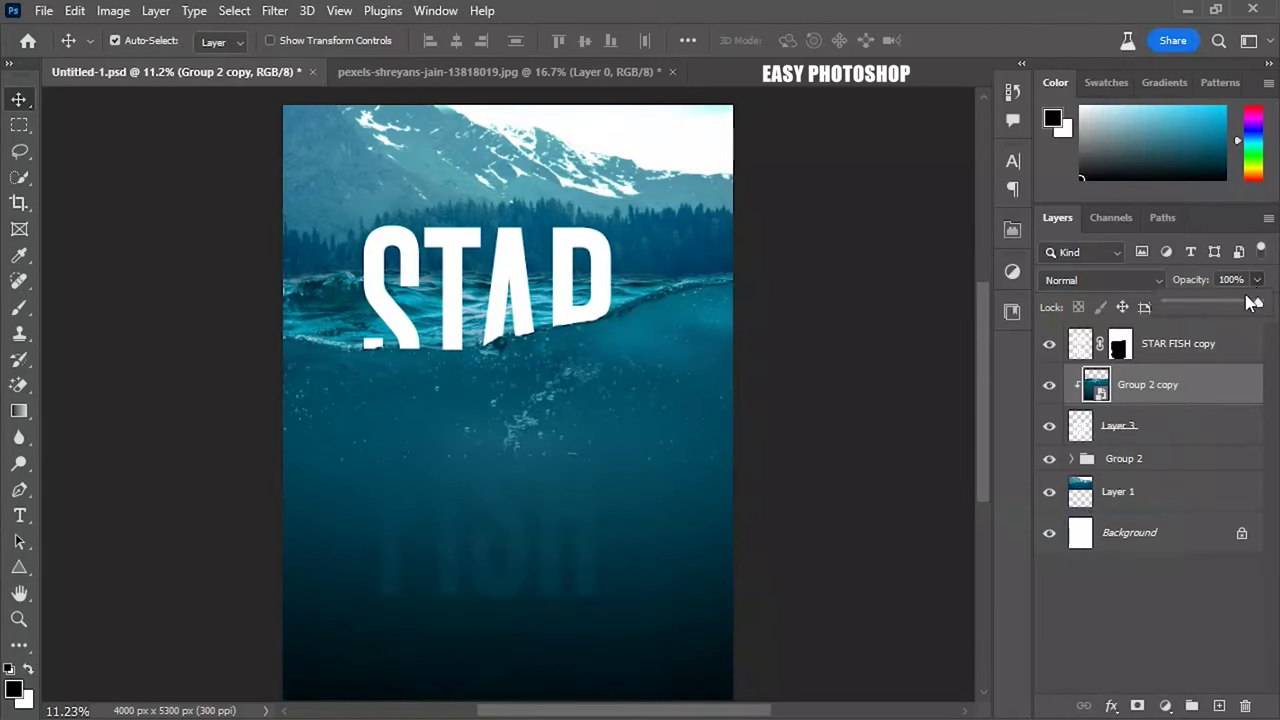
pyautogui.moveTo(1260, 303); pyautogui.dragTo(1238, 306)
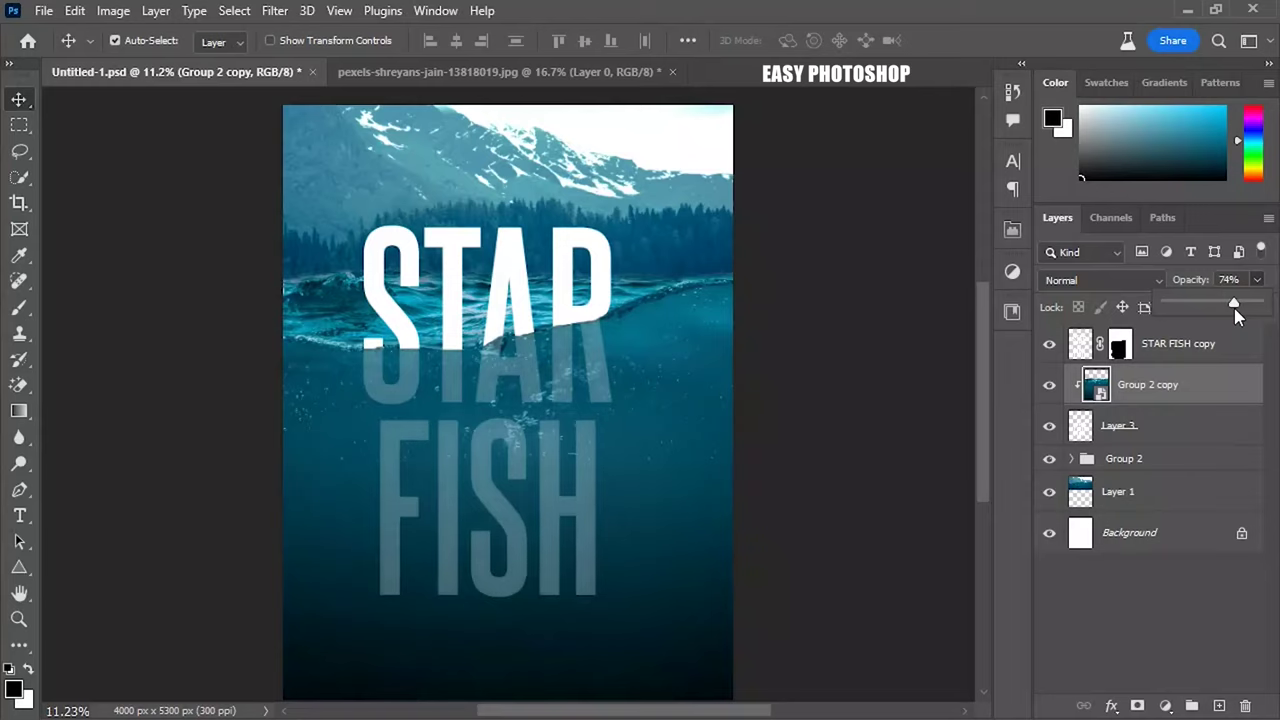
# On the STAR FISH copy mask, paint black to hide the S bottom below the waterline.
pyautogui.click(1207, 352)
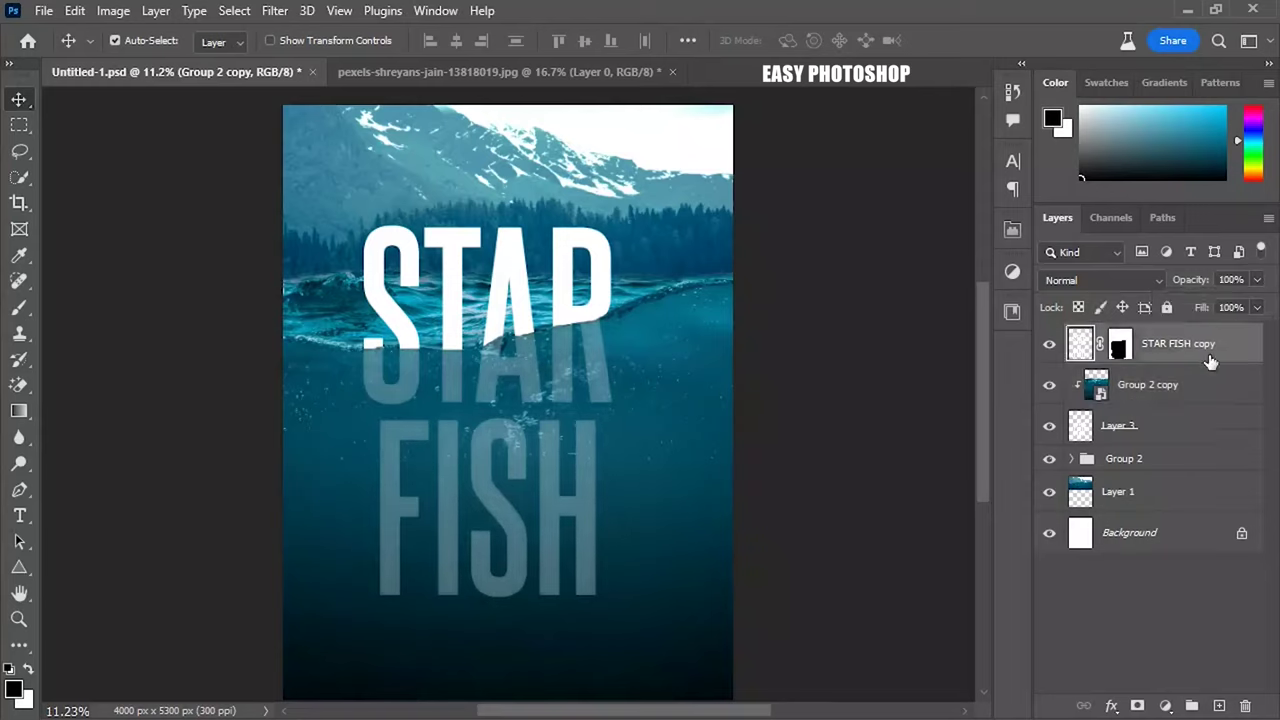
pyautogui.click(1119, 343)
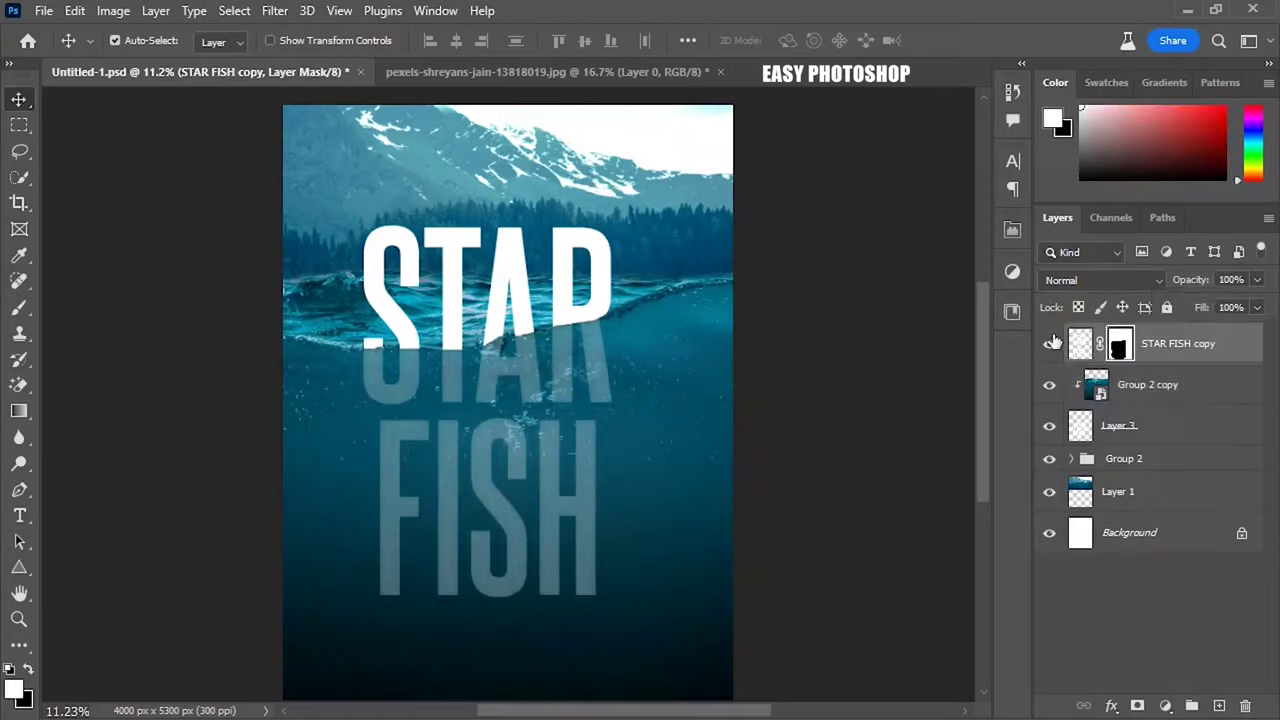
pyautogui.click(19, 307)
pyautogui.hotkey('ctrl', '+')
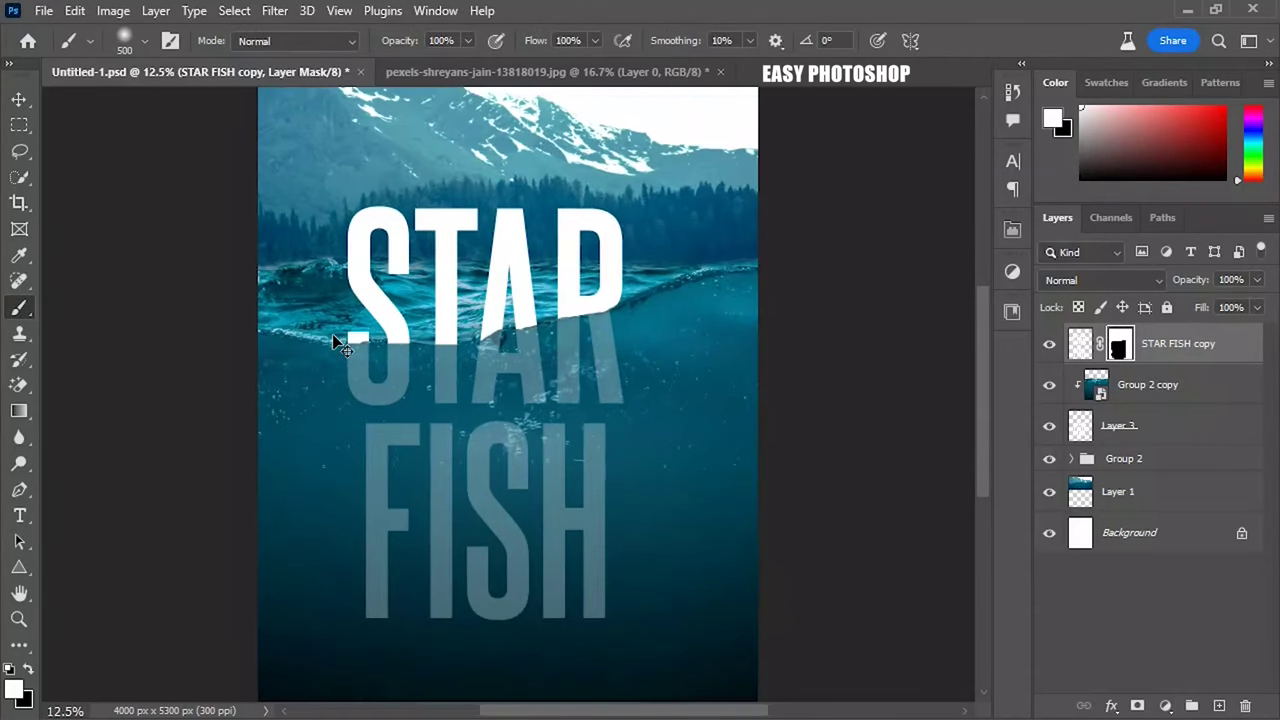
pyautogui.hotkey('ctrl', '+')
pyautogui.hotkey('ctrl', '+')
pyautogui.hotkey('ctrl', '+')
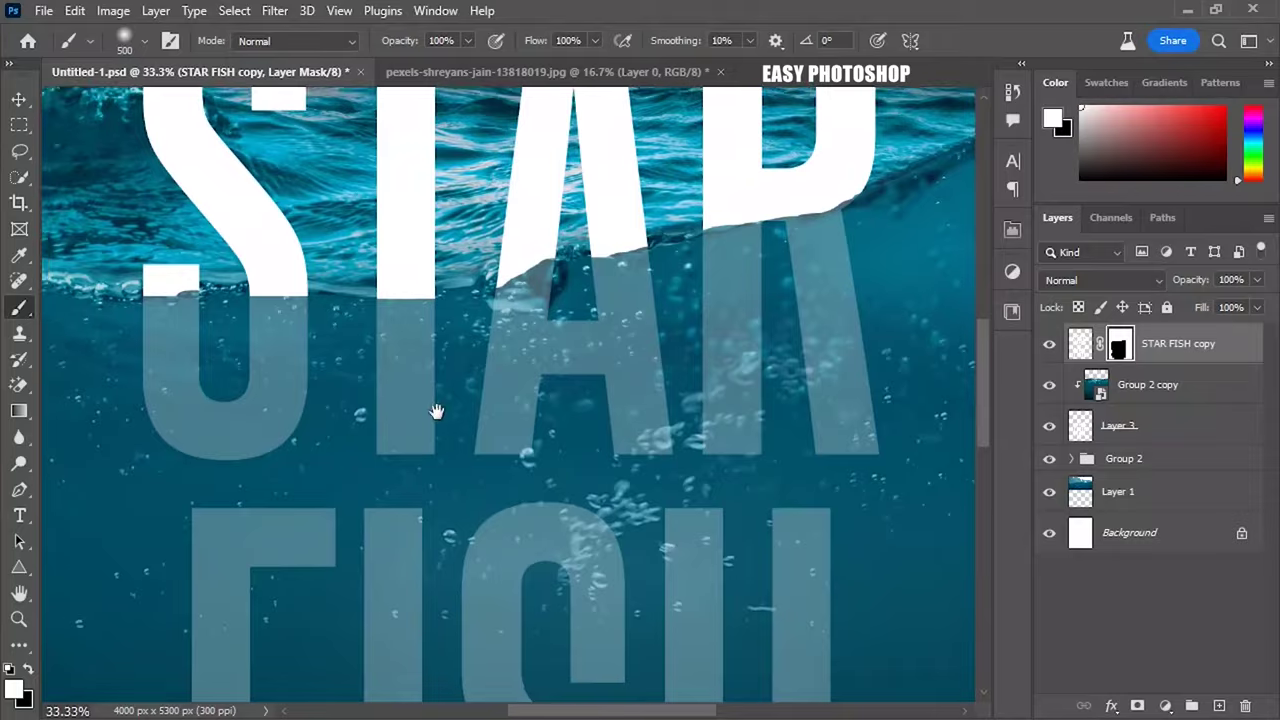
pyautogui.moveTo(340, 350); pyautogui.dragTo(600, 586)
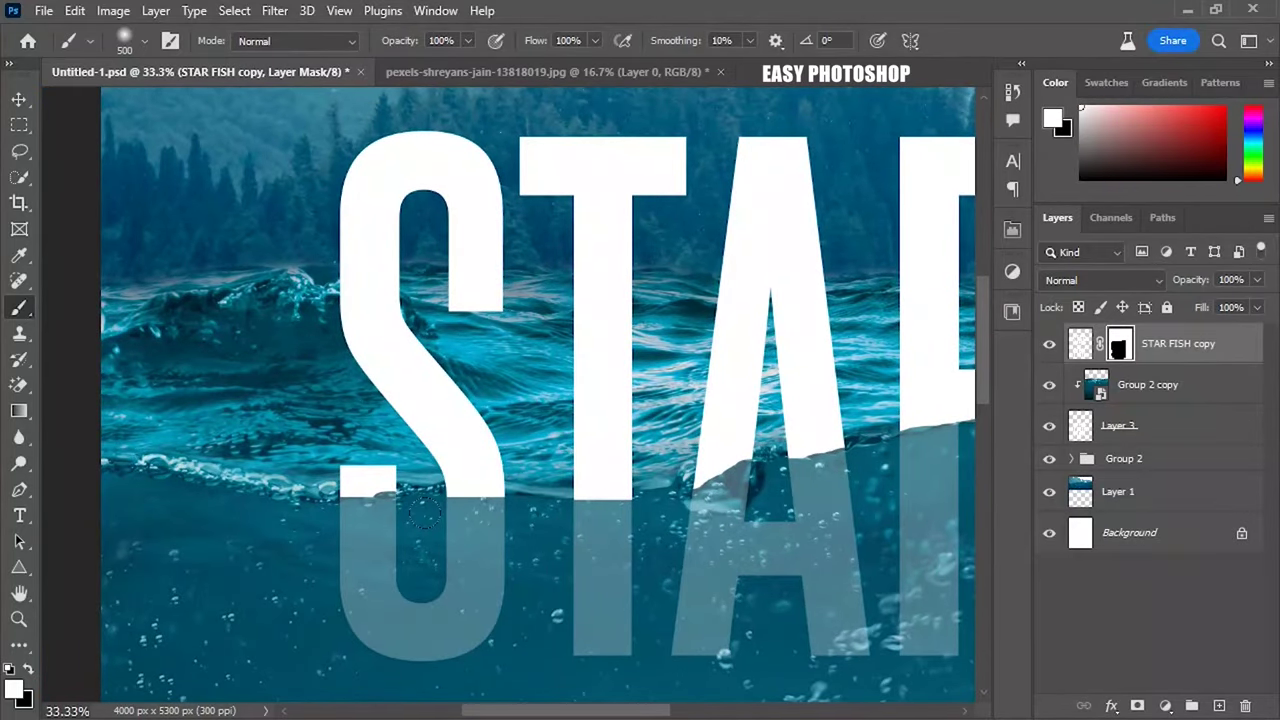
pyautogui.press('x')
pyautogui.press('[')
pyautogui.press('[')
pyautogui.moveTo(340, 480)
pyautogui.mouseDown()
pyautogui.moveTo(500, 440)
pyautogui.moveTo(478, 380)
pyautogui.moveTo(350, 330)
pyautogui.moveTo(366, 257)
pyautogui.moveTo(421, 284)
pyautogui.moveTo(394, 360)
pyautogui.mouseUp()
# Hide the T stem below the waterline, then restore it down to the waterline.
pyautogui.press('x')
pyautogui.press('[')
pyautogui.press('[')
pyautogui.press('[')
pyautogui.scroll(2, 366, 257)
pyautogui.scroll(-5, 470, 463)
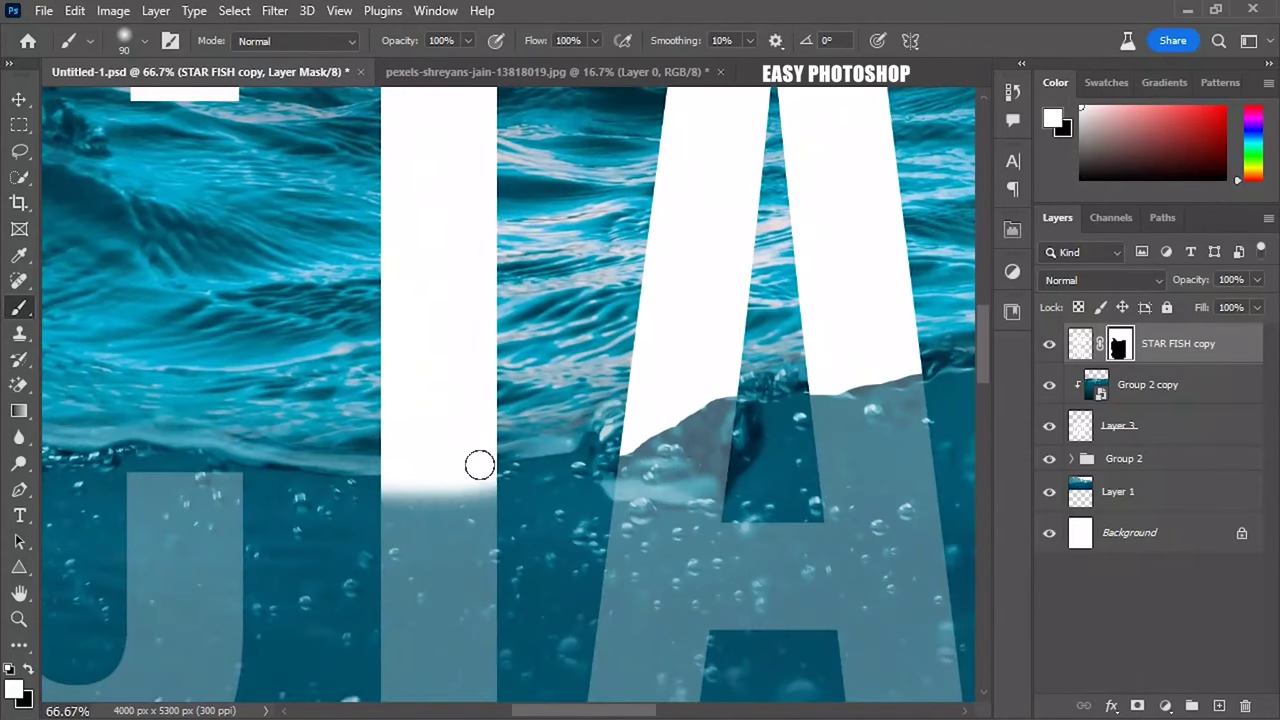
pyautogui.press('x')
pyautogui.moveTo(470, 463); pyautogui.dragTo(411, 209)
pyautogui.press('x')
pyautogui.moveTo(380, 266); pyautogui.dragTo(503, 266)
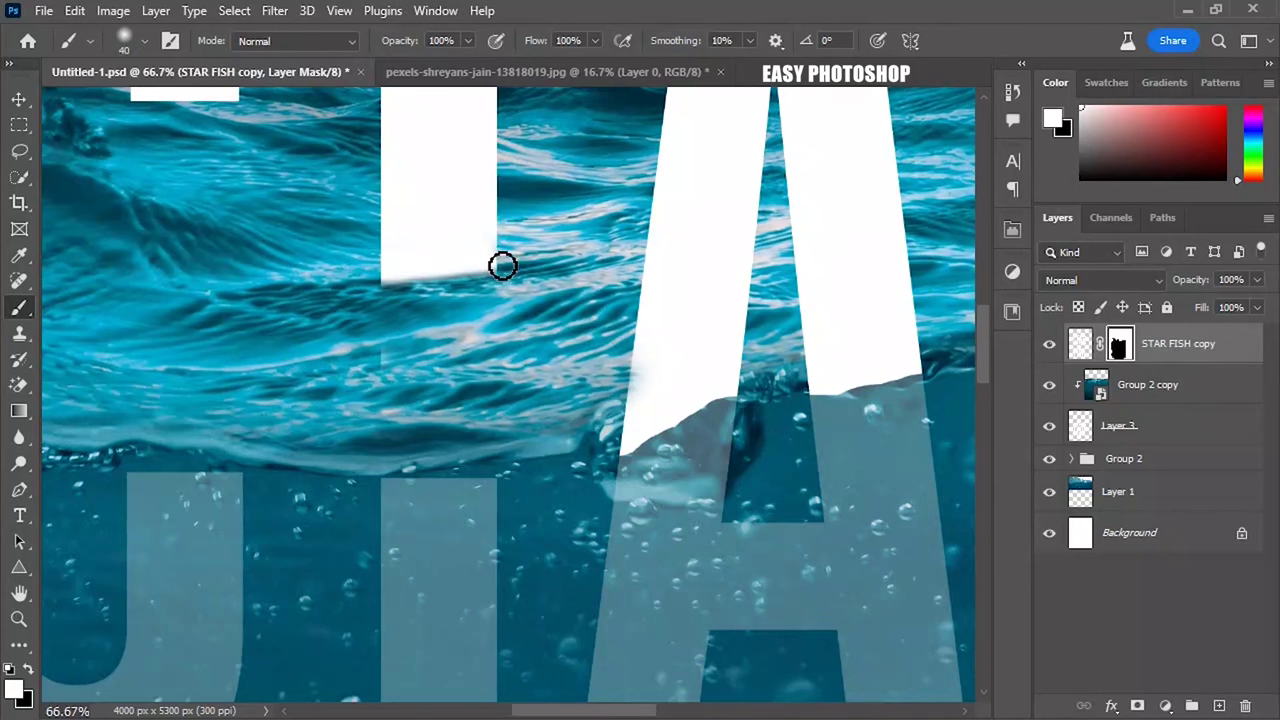
# Hide the lower A legs in black and restore their bottoms to the waterline in white.
pyautogui.press('[')
pyautogui.press('[')
pyautogui.press('[')
pyautogui.scroll(3, 503, 266)
pyautogui.hscroll(3, 503, 266)
pyautogui.press(']')
pyautogui.press(']')
pyautogui.press(']')
pyautogui.press('x')
pyautogui.moveTo(463, 591); pyautogui.dragTo(510, 400)
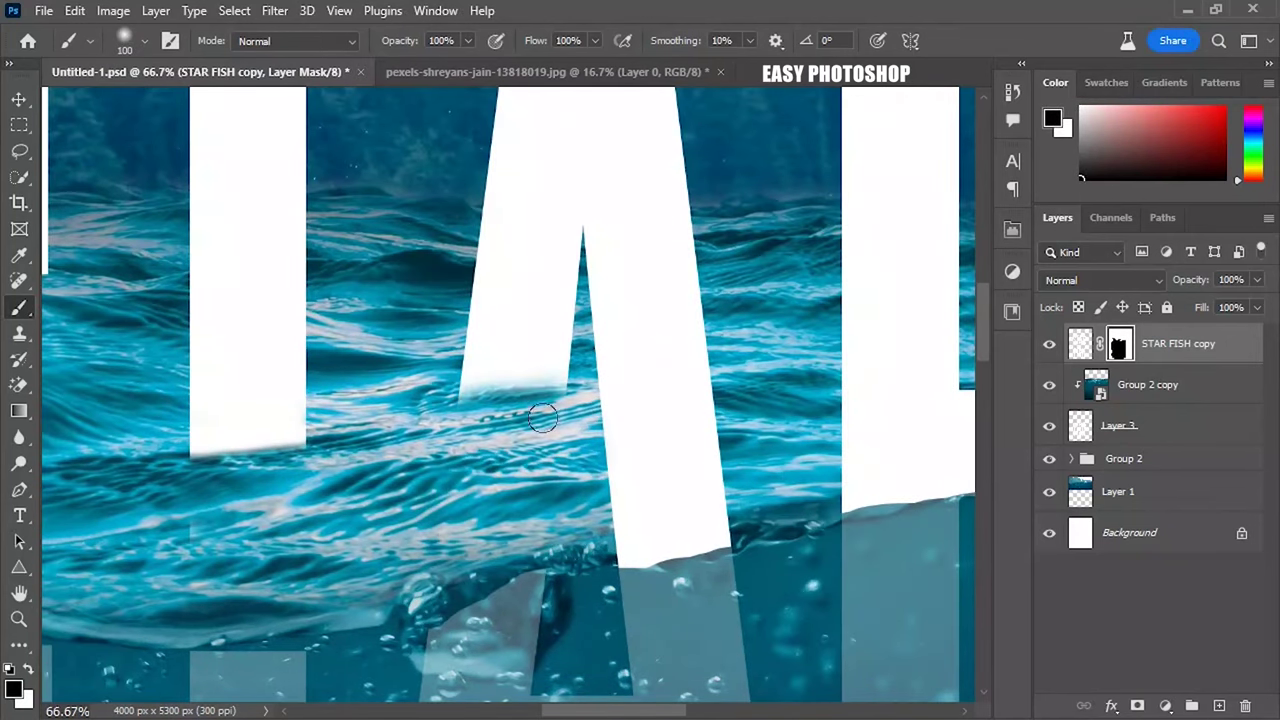
pyautogui.moveTo(665, 560); pyautogui.dragTo(650, 380)
pyautogui.press('x')
pyautogui.press('[')
pyautogui.press('[')
pyautogui.press('[')
pyautogui.moveTo(545, 392)
pyautogui.mouseDown()
pyautogui.moveTo(477, 397)
pyautogui.moveTo(463, 426)
pyautogui.mouseUp()
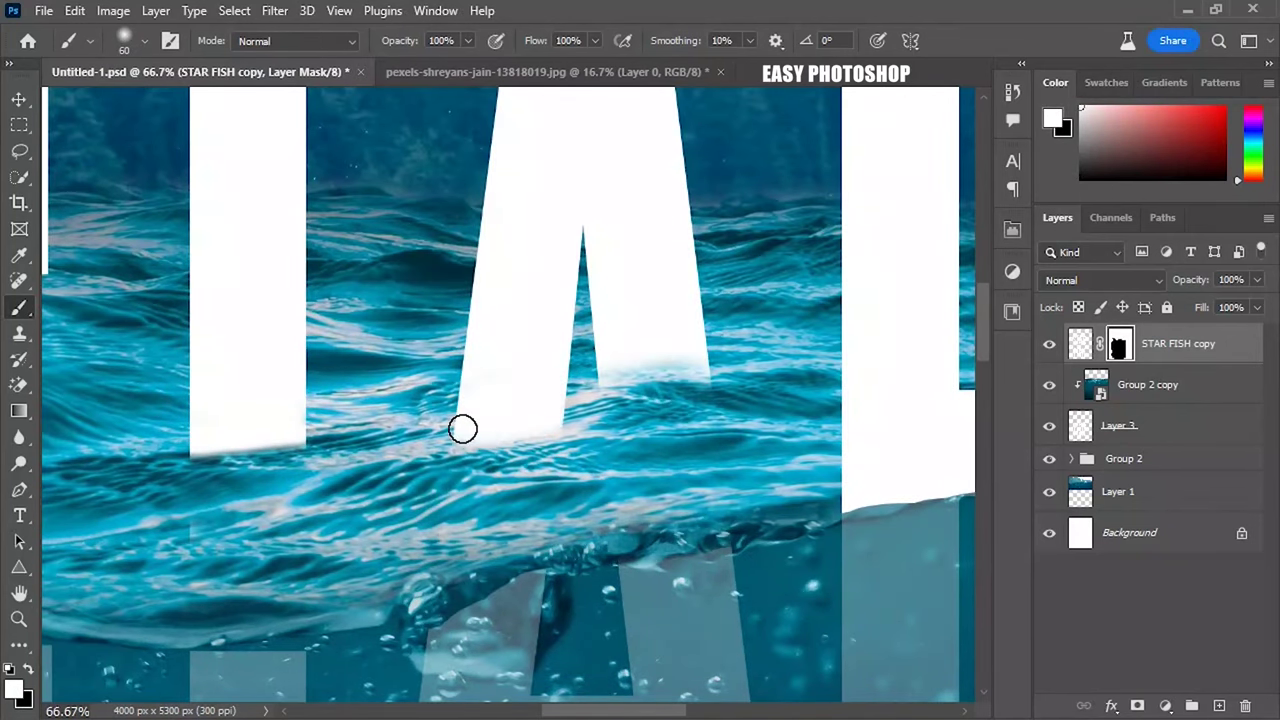
pyautogui.moveTo(700, 385)
pyautogui.mouseDown()
pyautogui.moveTo(650, 413)
pyautogui.moveTo(666, 417)
pyautogui.mouseUp()
# Hide the R's bottom along the waterline, then fit the poster and expand Group 2.
pyautogui.hscroll(3, 666, 417)
pyautogui.press('x')
pyautogui.moveTo(586, 466)
pyautogui.mouseDown()
pyautogui.moveTo(509, 474)
pyautogui.moveTo(838, 430)
pyautogui.moveTo(546, 429)
pyautogui.mouseUp()
pyautogui.moveTo(846, 397); pyautogui.dragTo(760, 406)
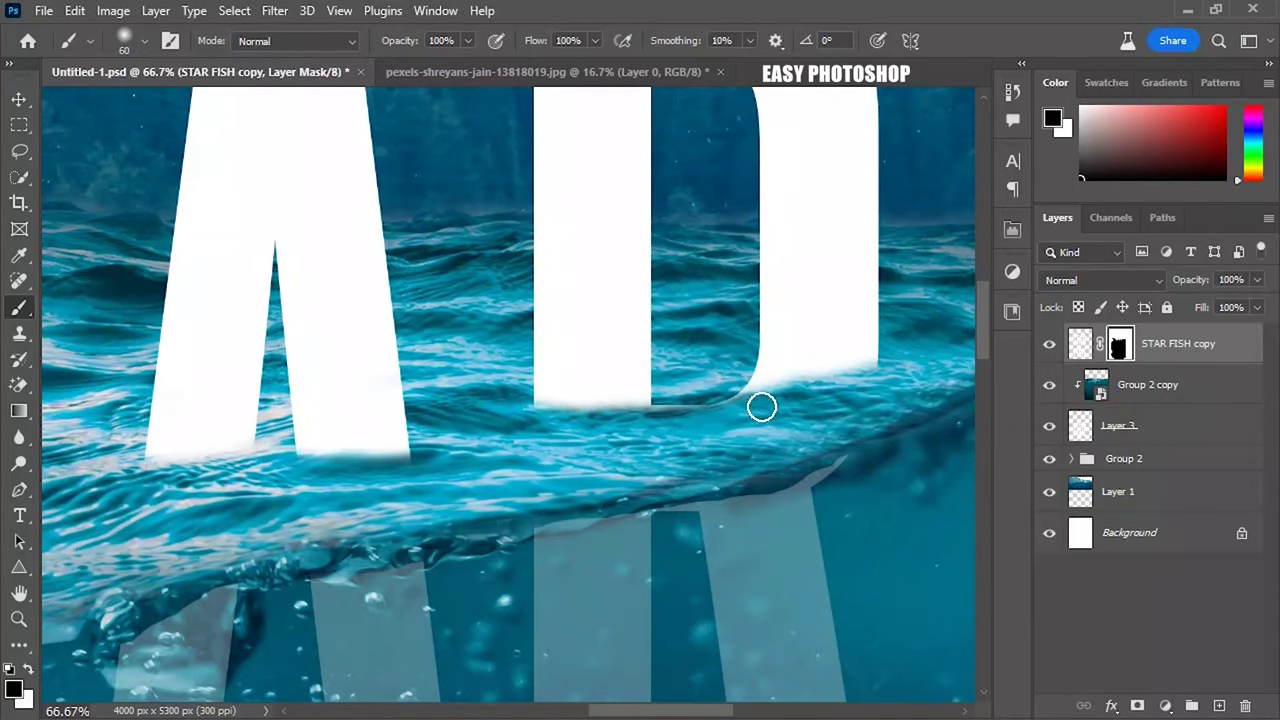
pyautogui.hotkey('ctrl', '-')
pyautogui.hotkey('ctrl', '-')
pyautogui.hotkey('ctrl', '-')
pyautogui.hotkey('ctrl', '0')
pyautogui.press('v')
pyautogui.click(1072, 458)
pyautogui.click(1148, 384)
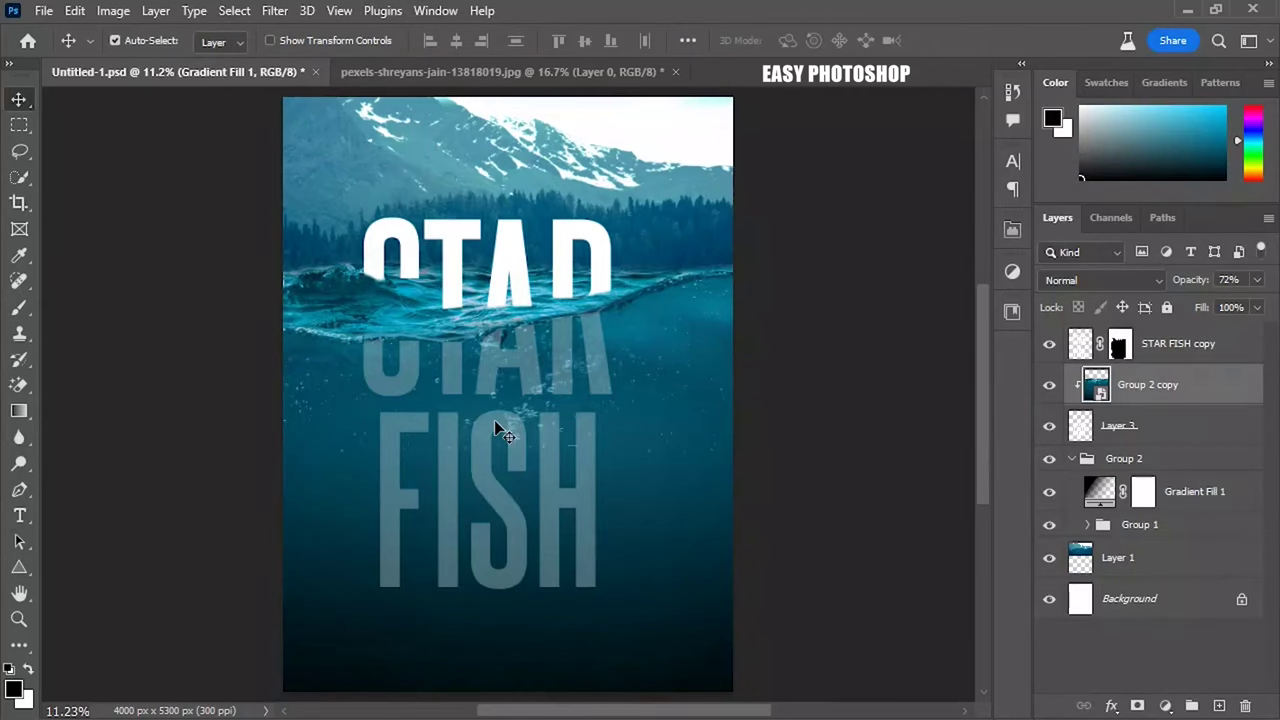
# Paint white on the STAR FISH copy mask to restore the S bottom, then select Group 2 copy.
pyautogui.click(535, 431)
pyautogui.click(1119, 343)
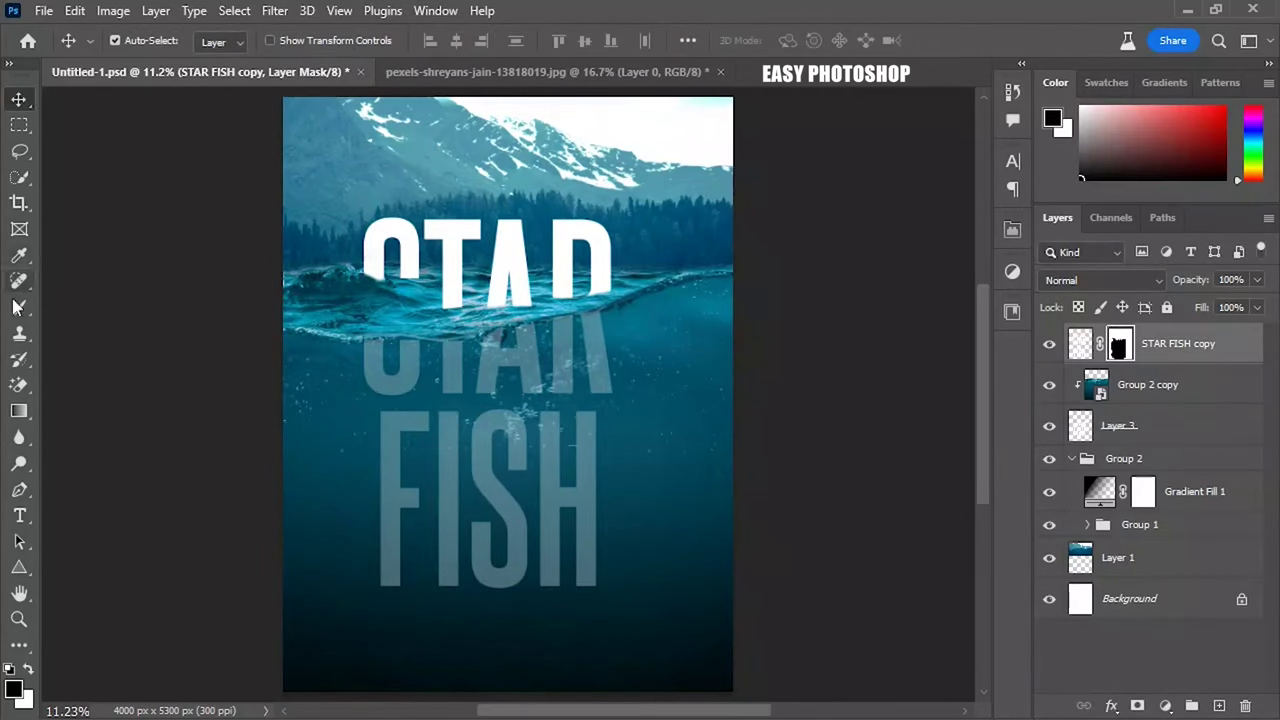
pyautogui.press('b')
pyautogui.hotkey('ctrl', '+')
pyautogui.hotkey('ctrl', '+')
pyautogui.hotkey('ctrl', '+')
pyautogui.moveTo(355, 279); pyautogui.dragTo(635, 624)
pyautogui.press('x')
pyautogui.moveTo(406, 423)
pyautogui.mouseDown()
pyautogui.moveTo(477, 466)
pyautogui.moveTo(443, 486)
pyautogui.moveTo(371, 414)
pyautogui.mouseUp()
pyautogui.hotkey('ctrl', '+')
pyautogui.hotkey('ctrl', '+')
pyautogui.moveTo(340, 610)
pyautogui.mouseDown()
pyautogui.moveTo(411, 617)
pyautogui.moveTo(421, 631)
pyautogui.moveTo(400, 637)
pyautogui.mouseUp()
pyautogui.hotkey('ctrl', '0')
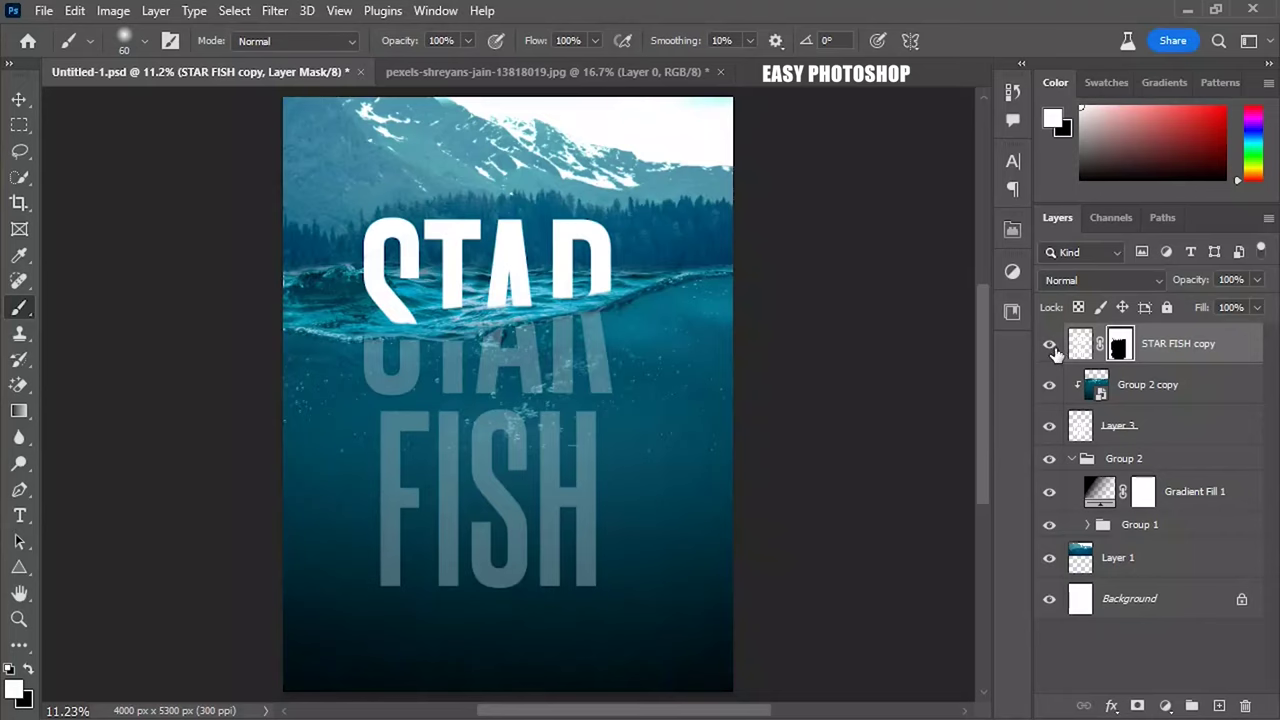
pyautogui.click(1146, 384)
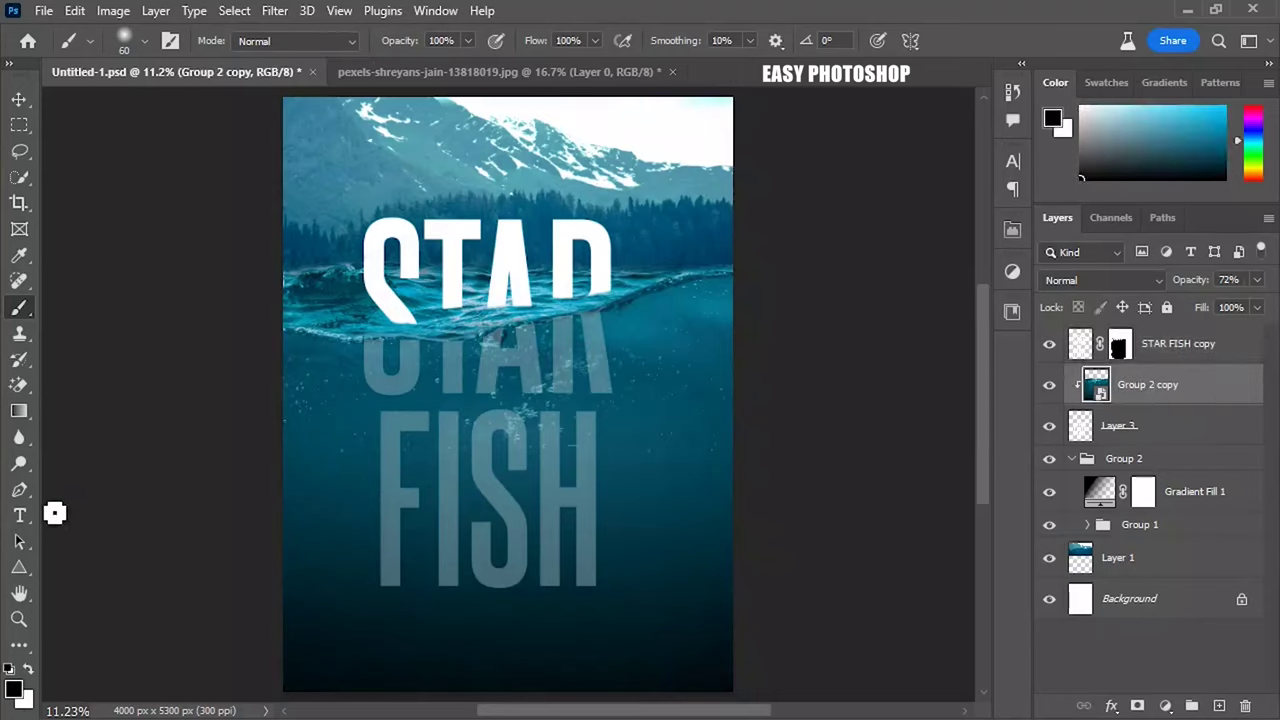
# Add an EASY PHOTOSHOP text line below FISH, above the STAR FISH copy layer.
pyautogui.click(20, 515)
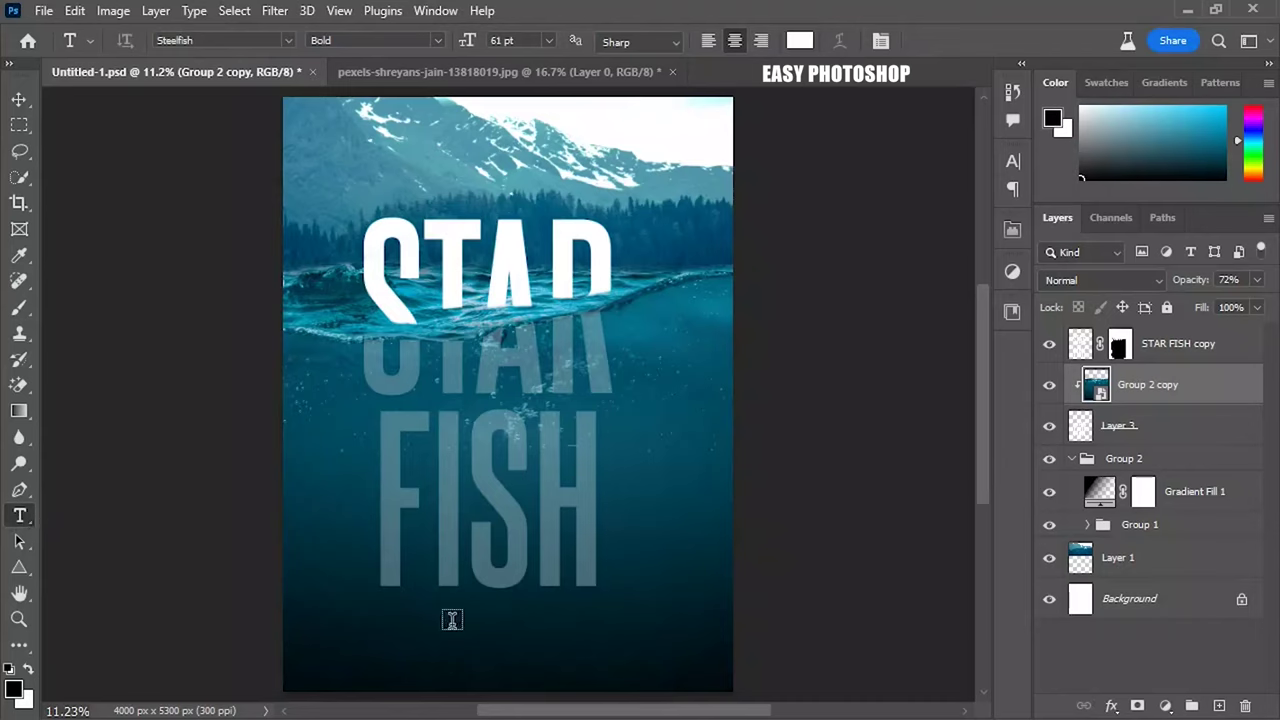
pyautogui.click(1160, 352)
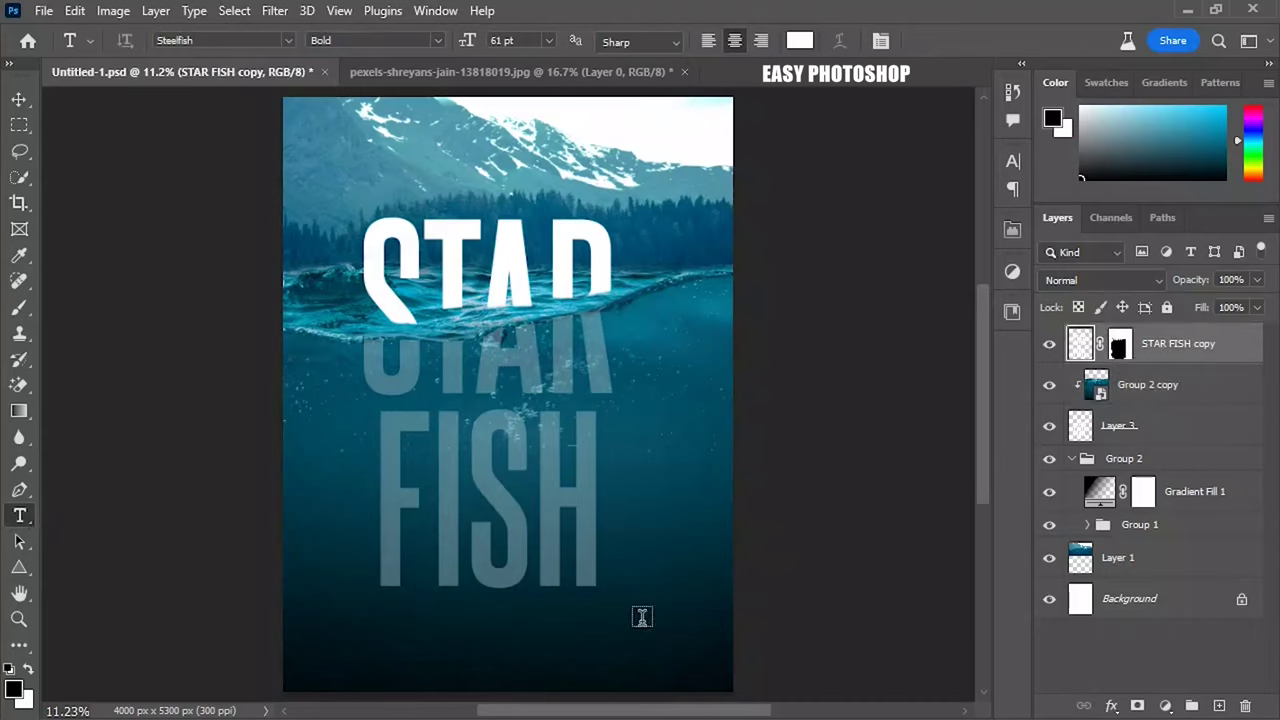
pyautogui.click(477, 613)
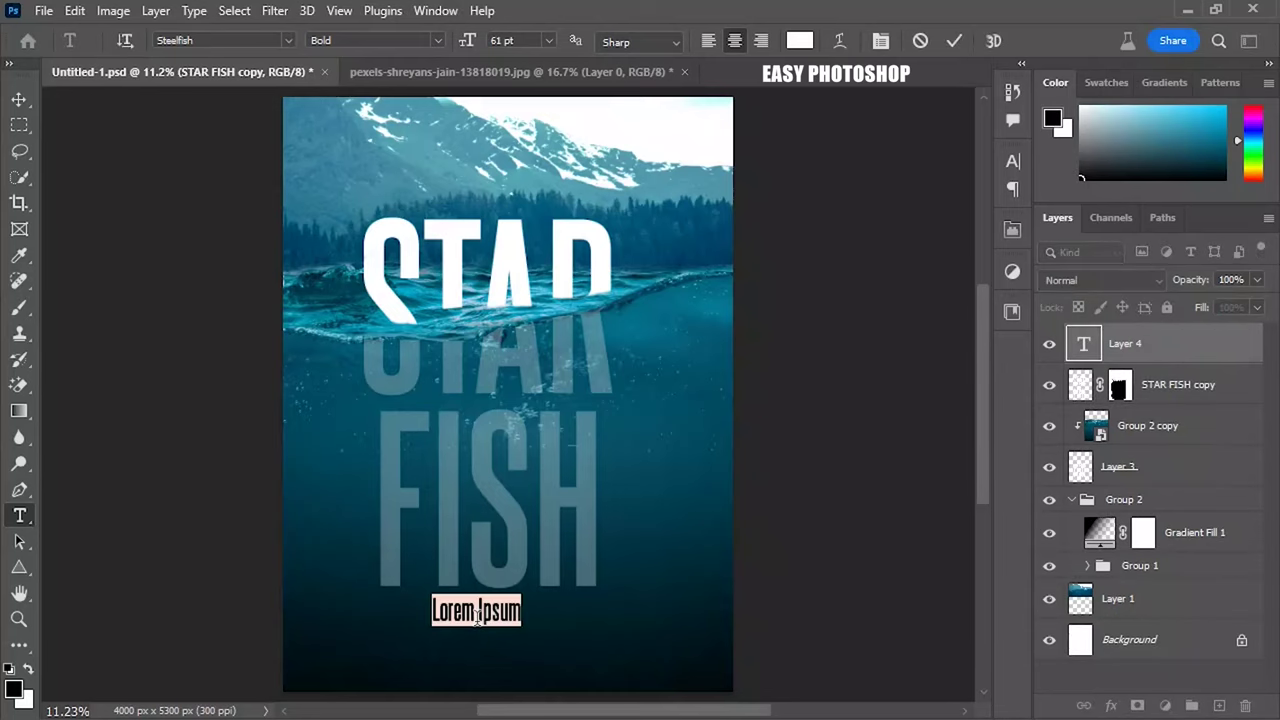
pyautogui.click(517, 610)
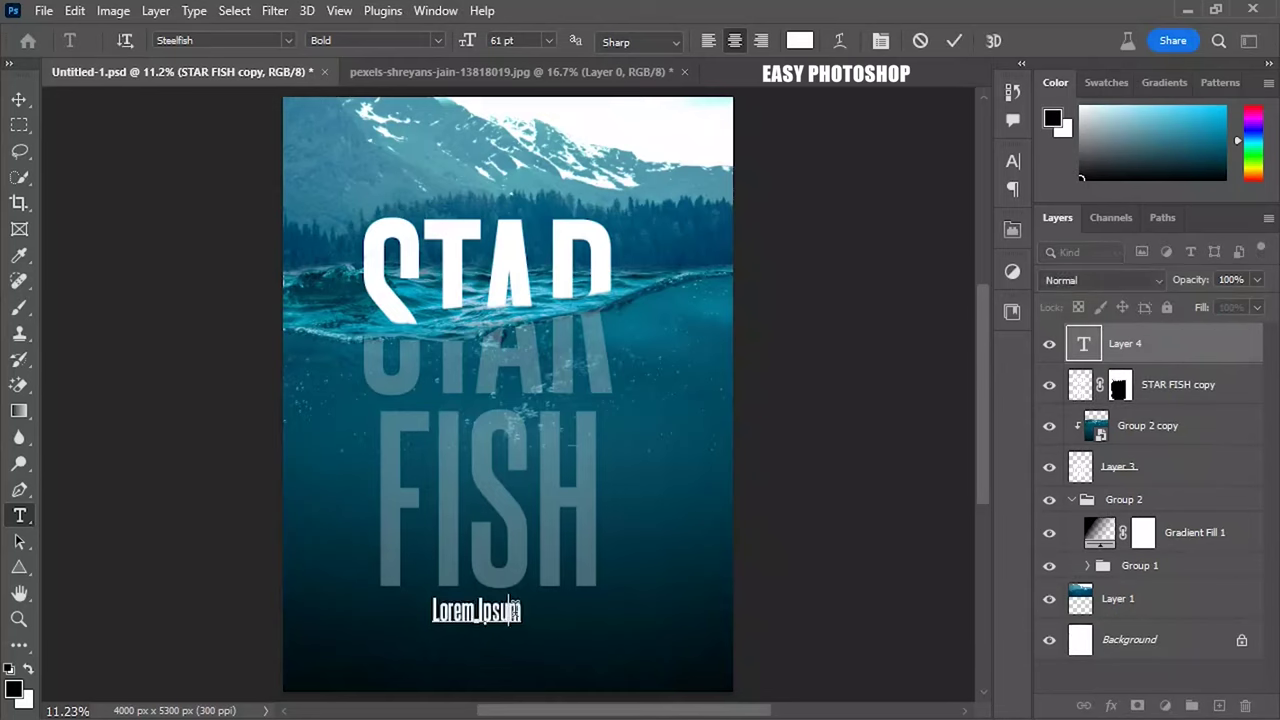
pyautogui.press('BackSpace')
pyautogui.press('BackSpace')
pyautogui.press('BackSpace')
pyautogui.press('BackSpace')
pyautogui.press('BackSpace')
pyautogui.press('BackSpace')
pyautogui.press('BackSpace')
pyautogui.press('BackSpace')
pyautogui.press('BackSpace')
pyautogui.press('BackSpace')
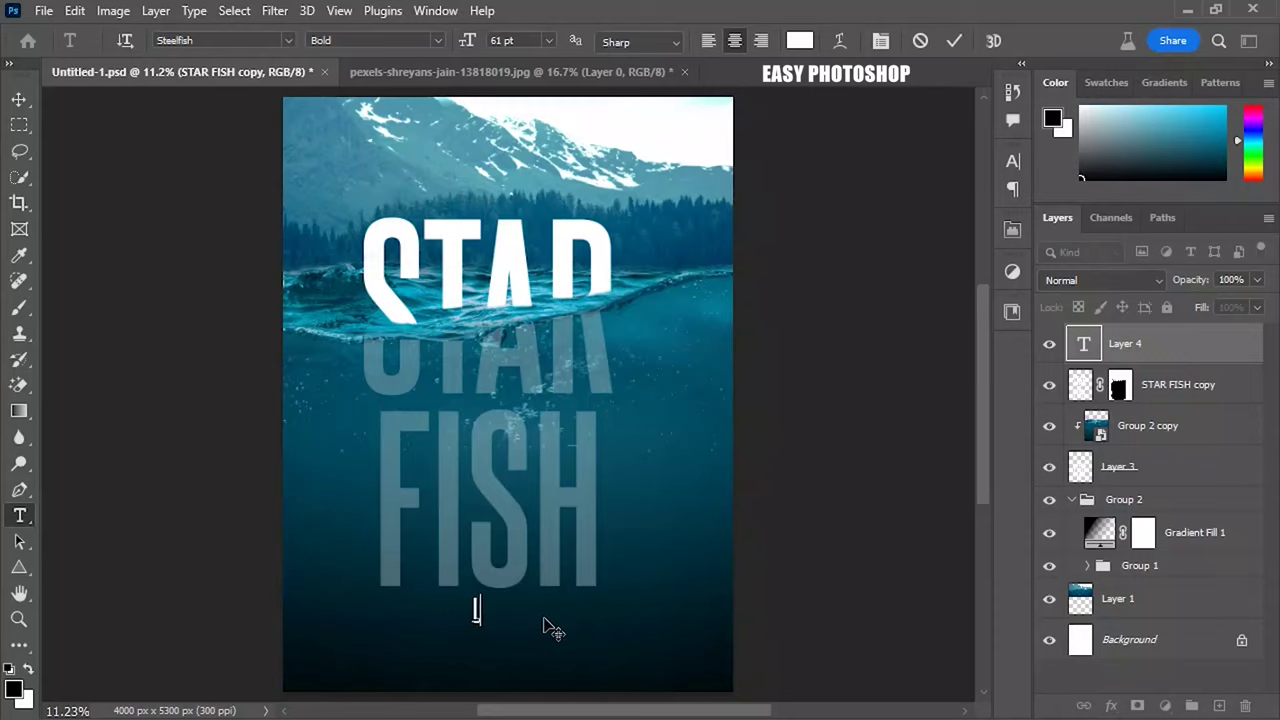
pyautogui.write('E')
pyautogui.write('ASY')
pyautogui.write(' PHO')
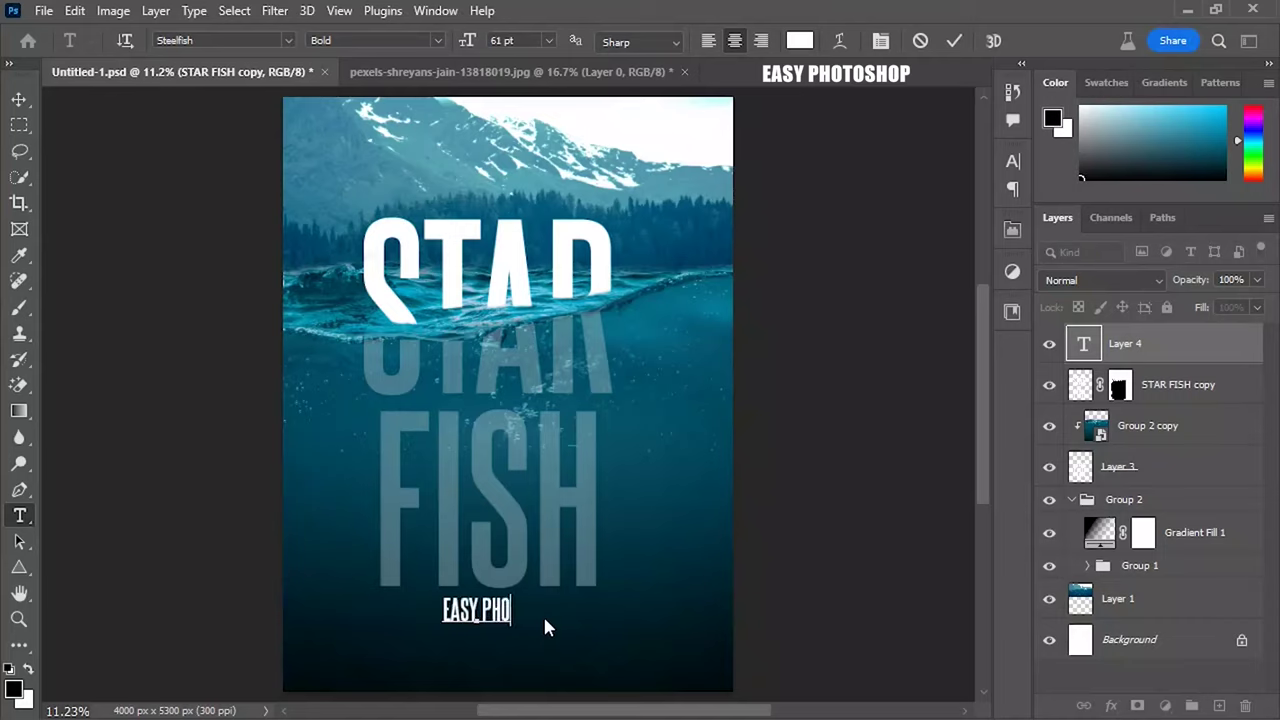
pyautogui.write('TO')
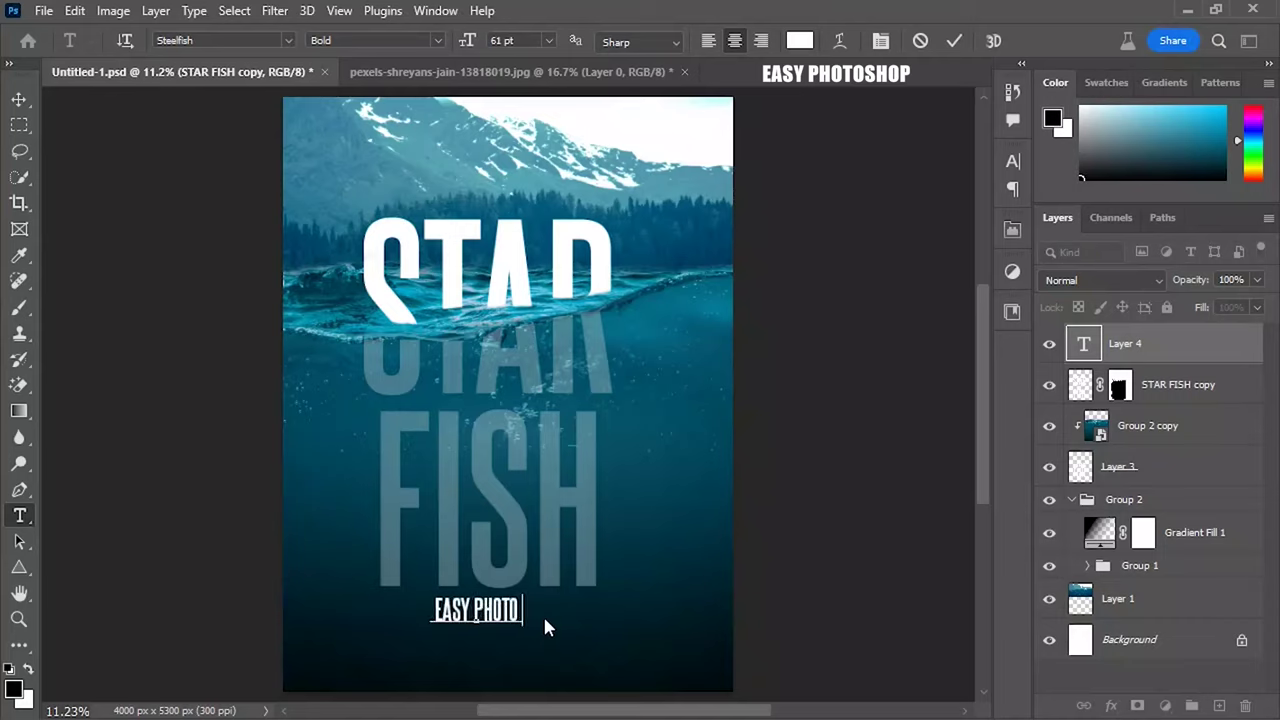
pyautogui.write('SHOP')
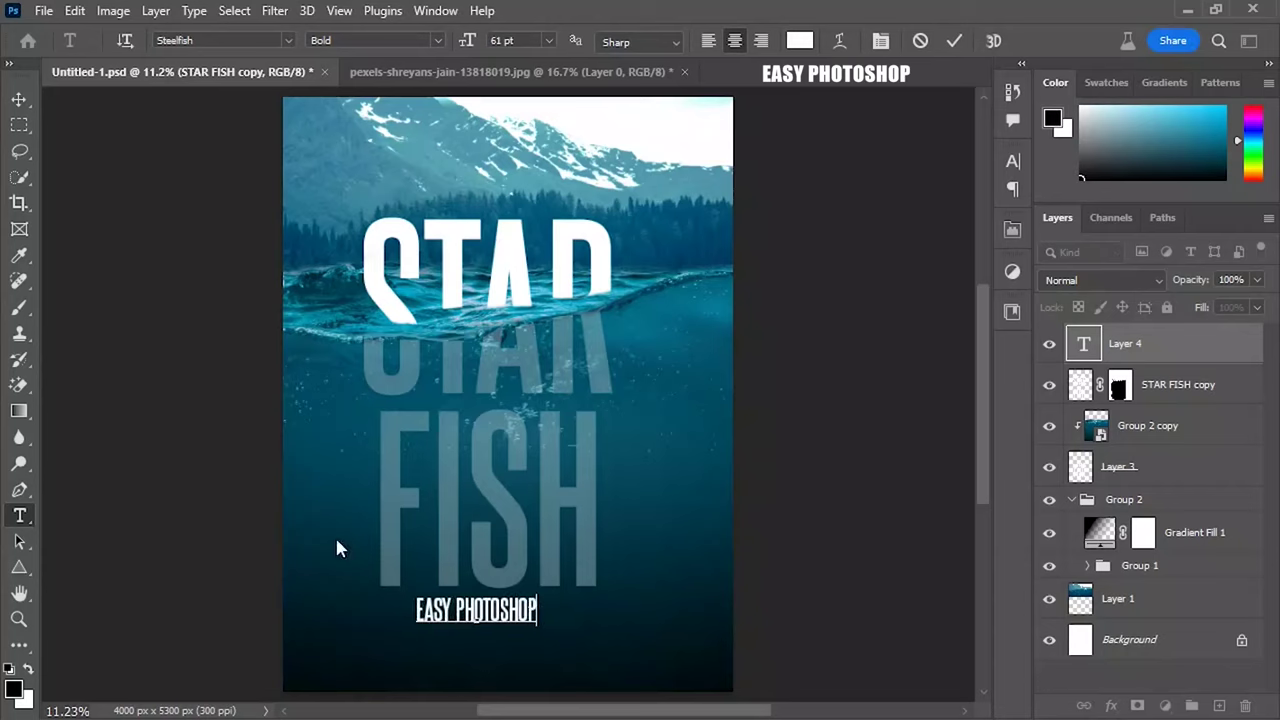
pyautogui.click(18, 99)
# Move the EASY PHOTOSHOP credit lower on the poster and colour it red.
pyautogui.moveTo(490, 603); pyautogui.dragTo(502, 633)
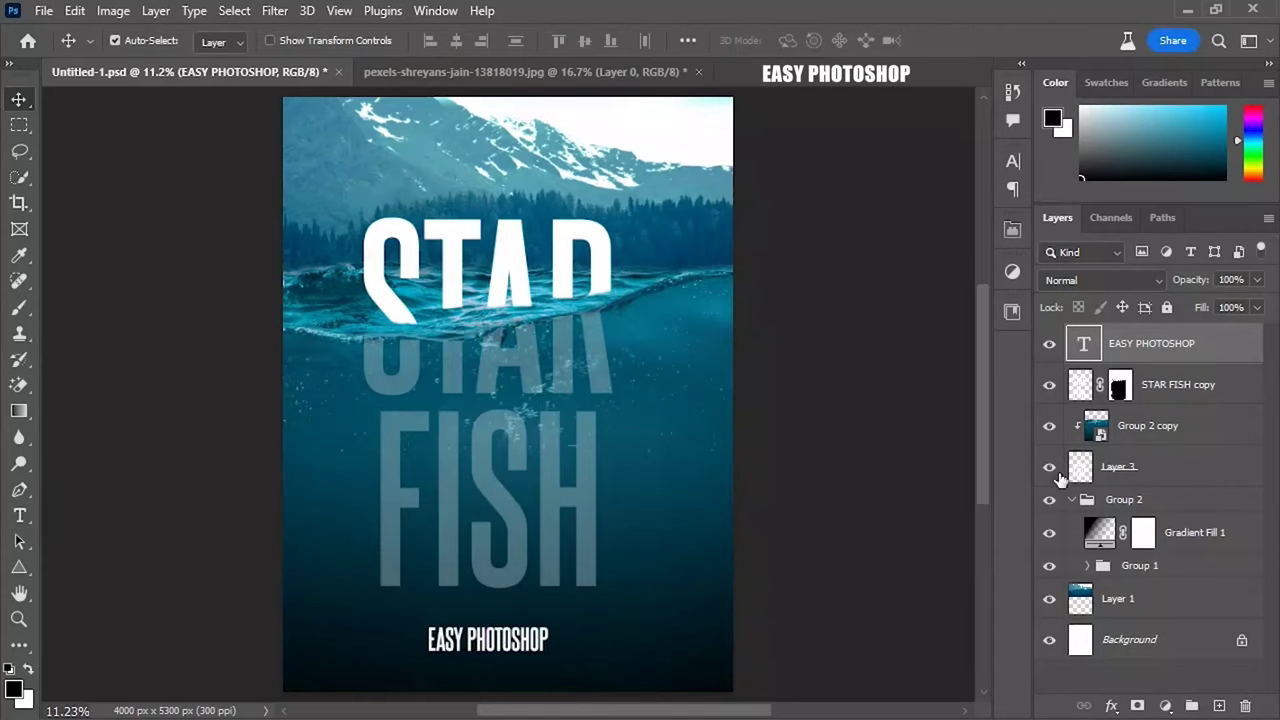
pyautogui.doubleClick(1081, 350)
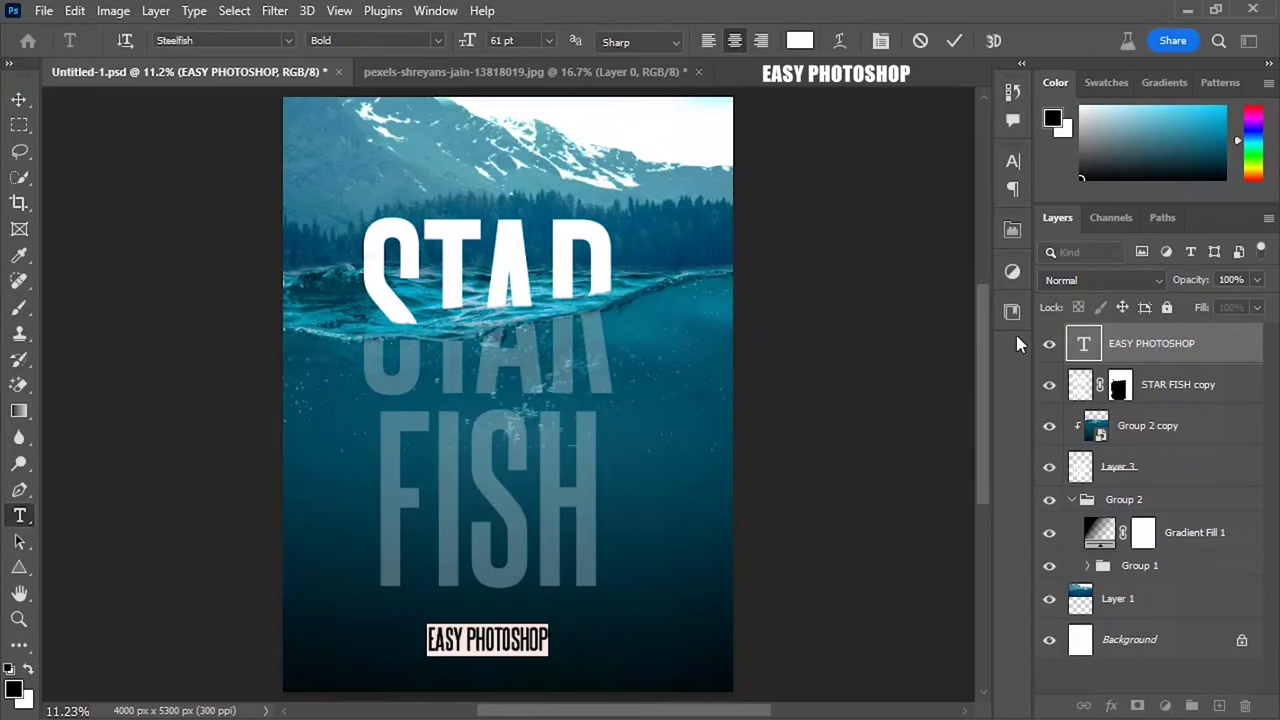
pyautogui.click(805, 40)
pyautogui.moveTo(977, 193)
pyautogui.mouseDown()
pyautogui.moveTo(987, 181)
pyautogui.moveTo(982, 206)
pyautogui.mouseUp()
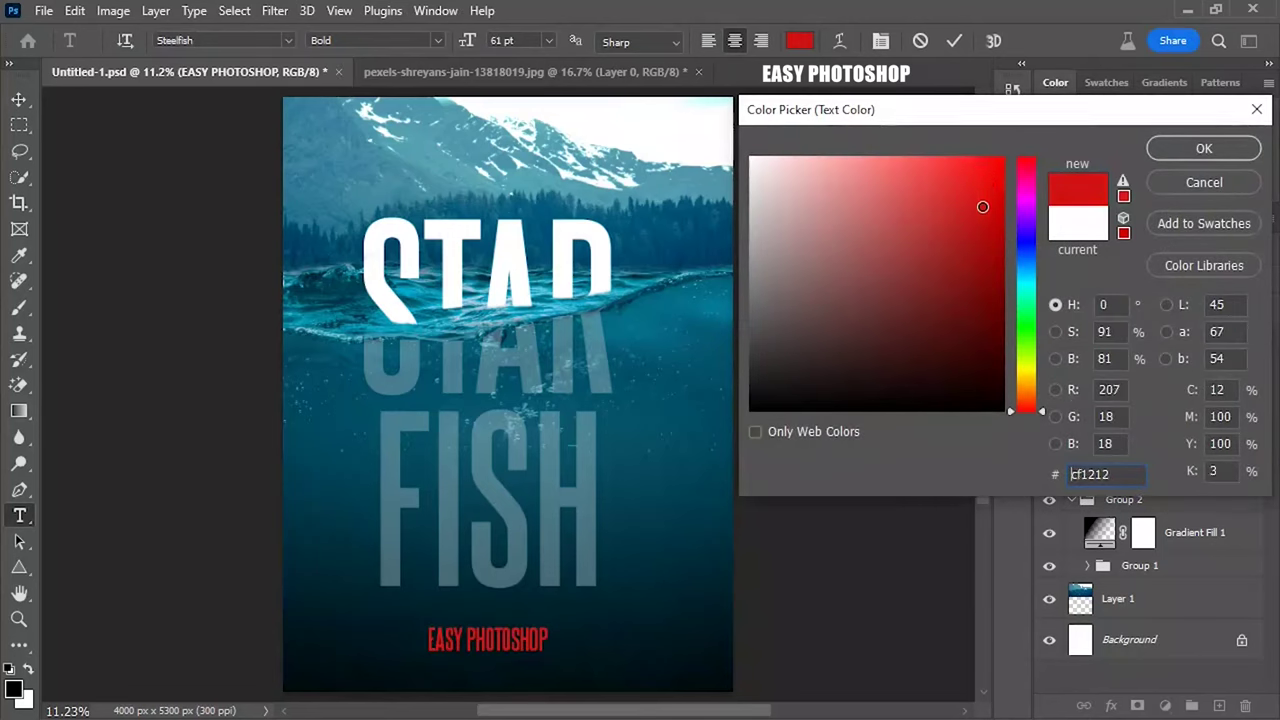
pyautogui.click(1186, 150)
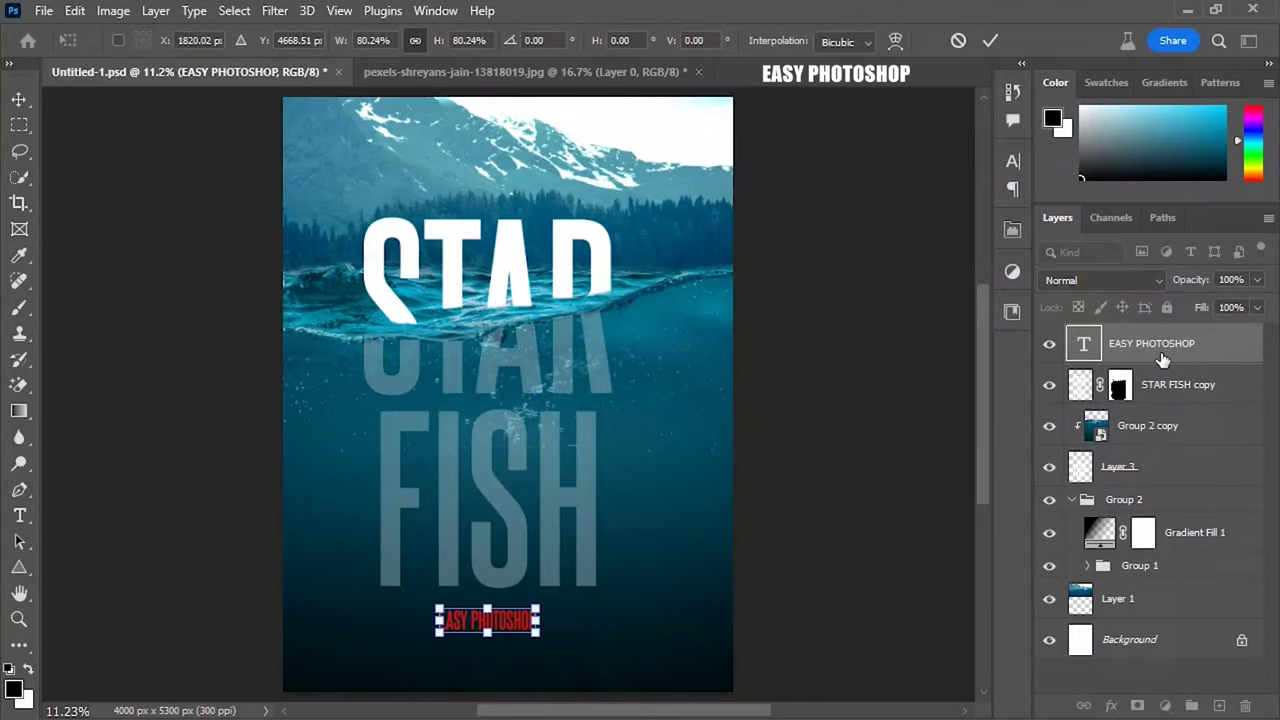
pyautogui.click(1088, 343)
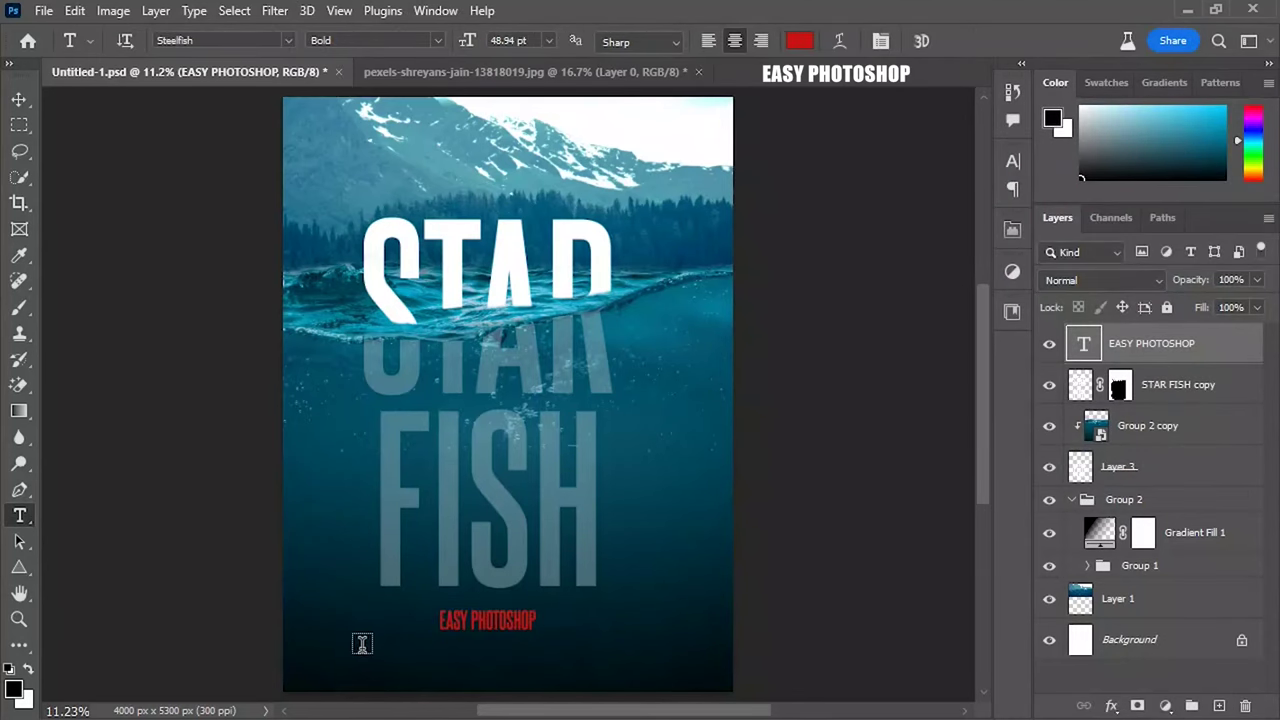
# Add a small paragraph text box below the credit and colour its text white (ffffff).
pyautogui.moveTo(395, 654); pyautogui.dragTo(623, 680)
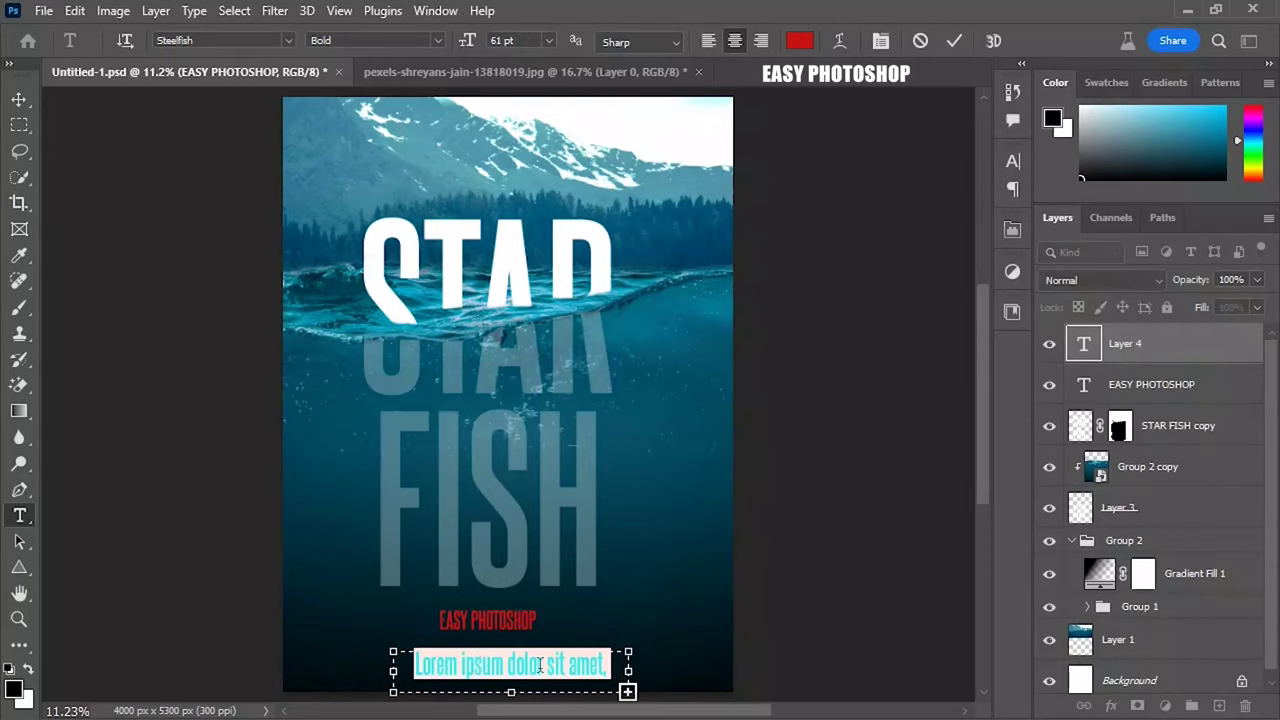
pyautogui.moveTo(467, 40); pyautogui.dragTo(412, 48)
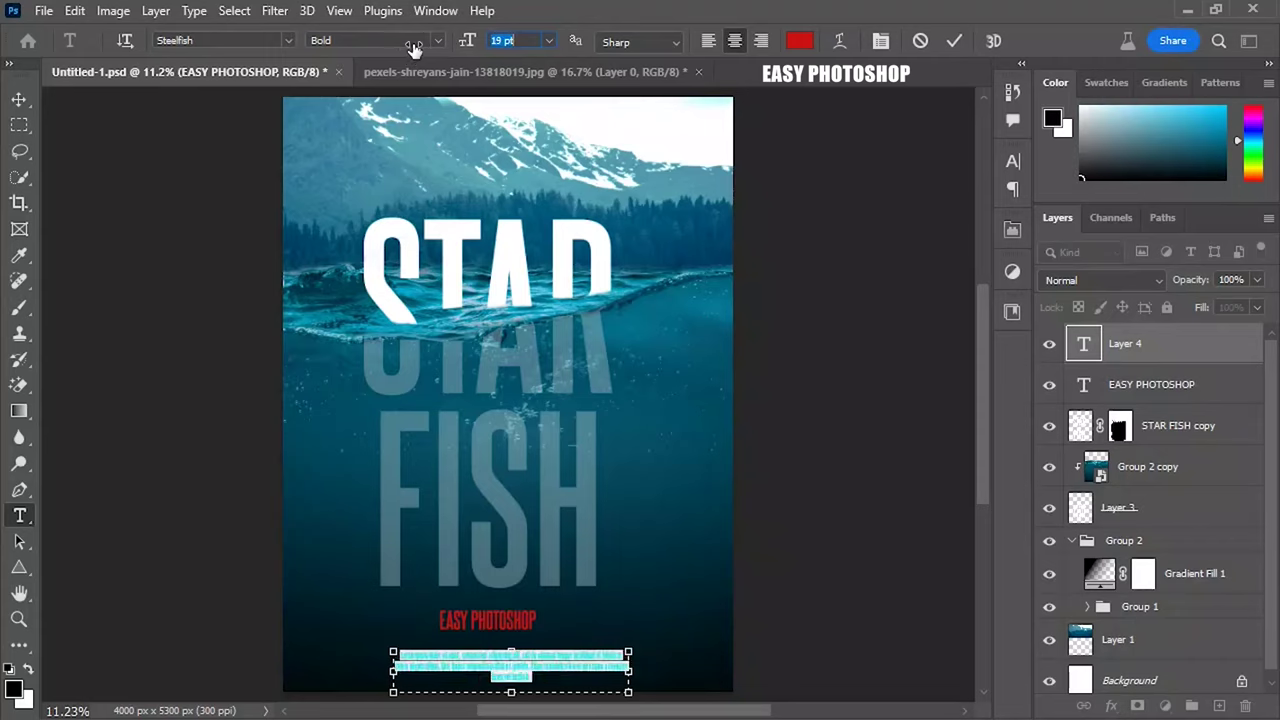
pyautogui.click(1136, 360)
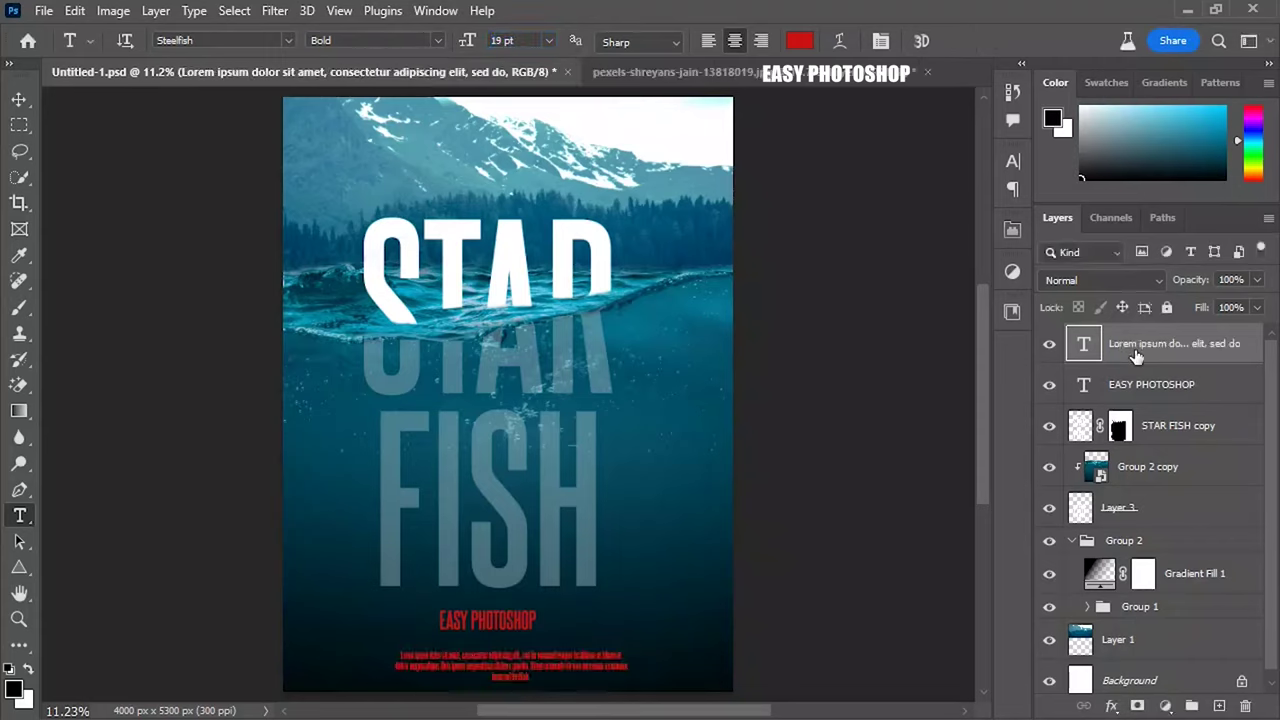
pyautogui.doubleClick(1082, 344)
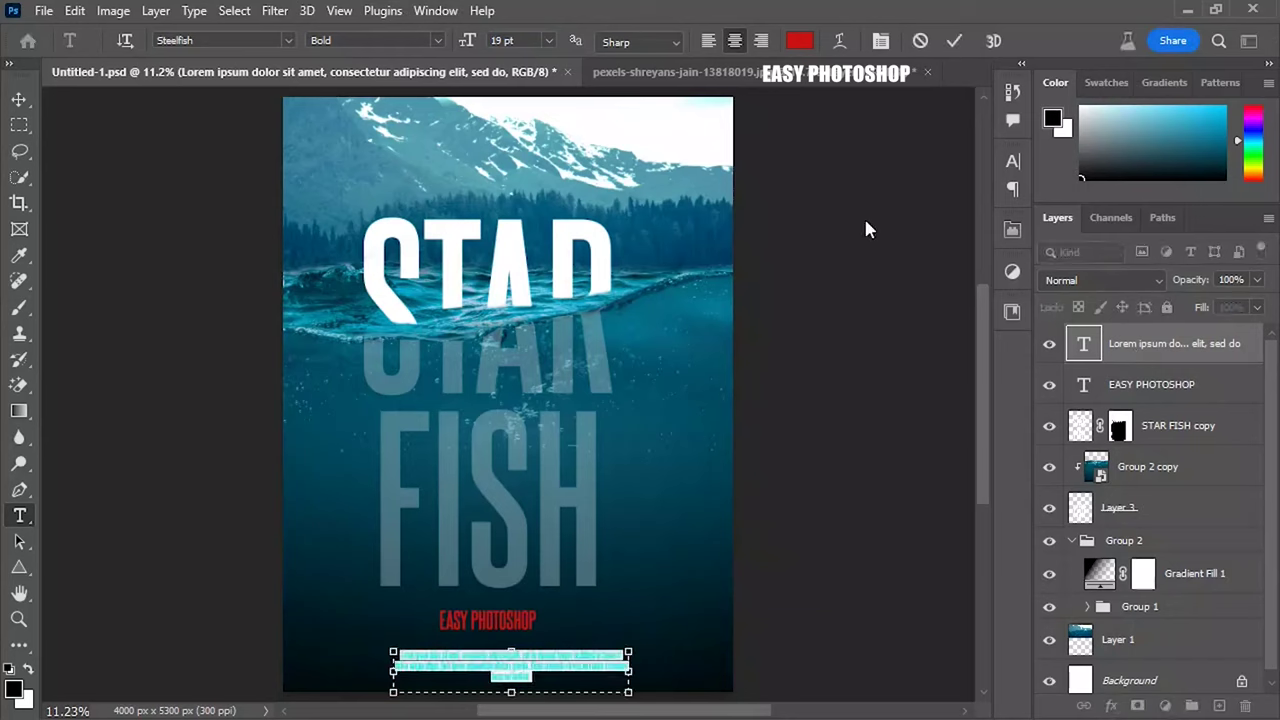
pyautogui.click(800, 40)
pyautogui.click(771, 177)
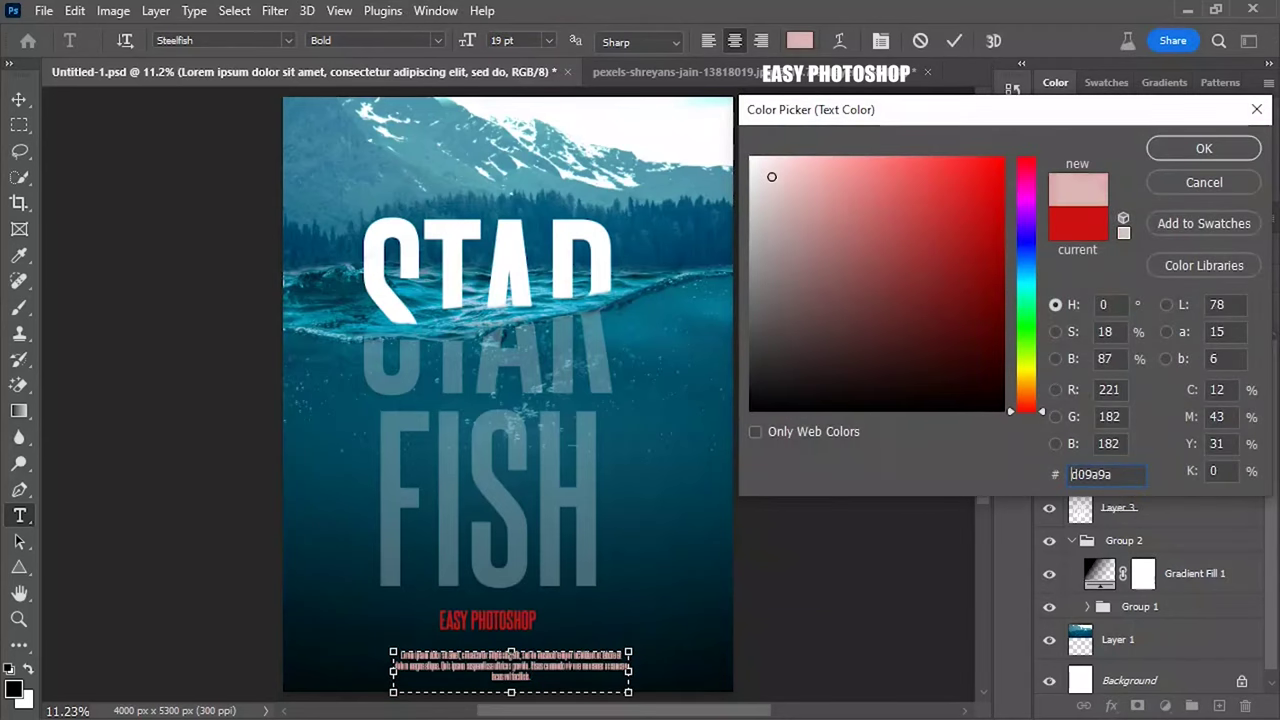
pyautogui.moveTo(771, 177); pyautogui.dragTo(725, 137)
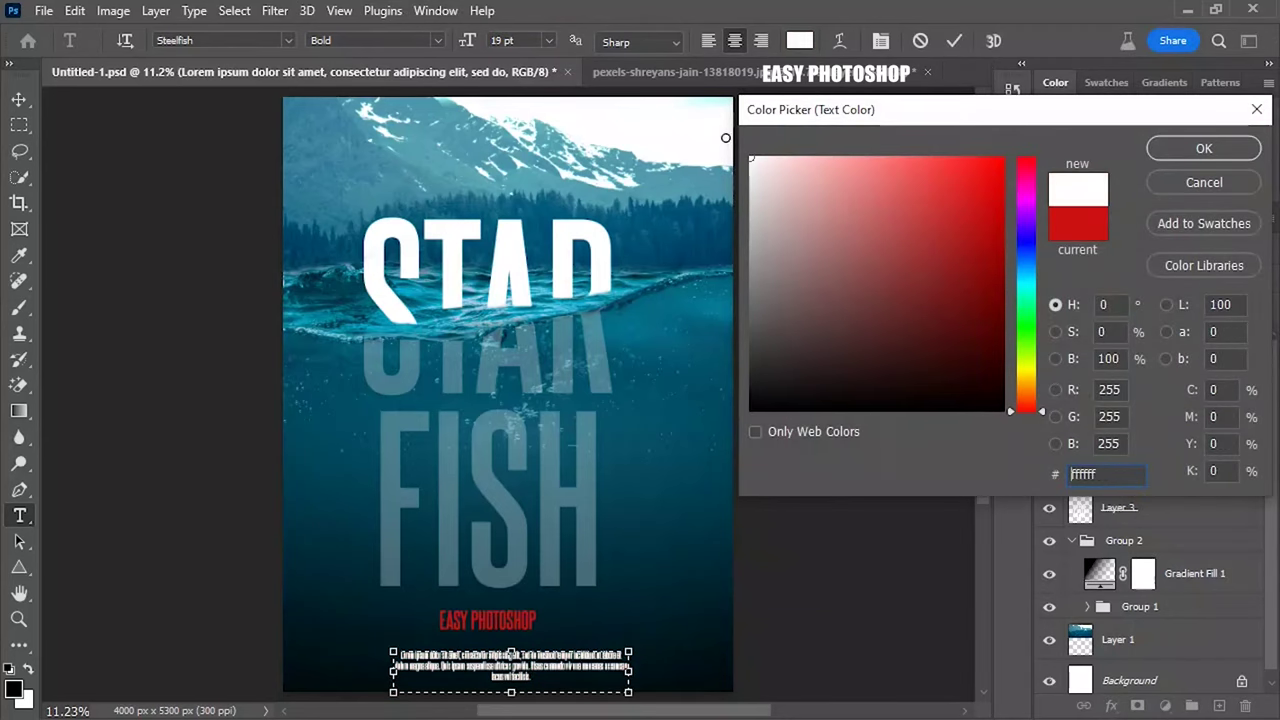
pyautogui.click(1203, 148)
# Centre the paragraph just beneath the EASY PHOTOSHOP credit.
pyautogui.click(19, 99)
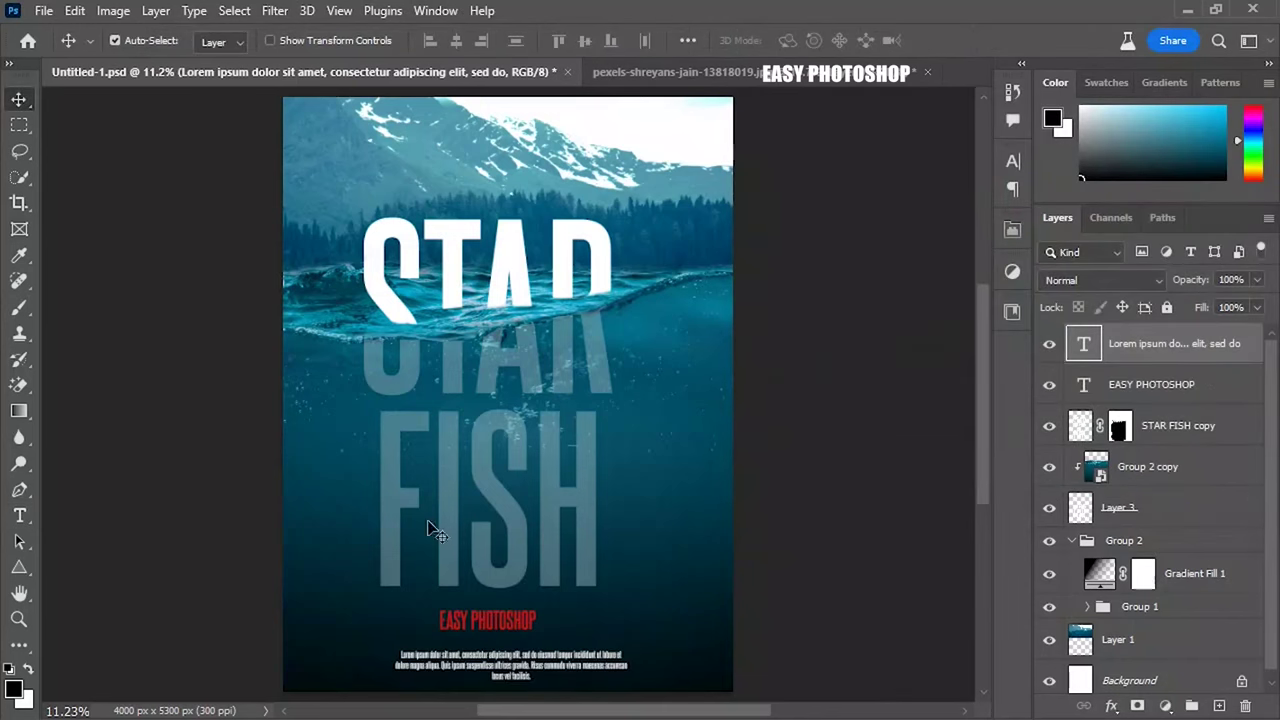
pyautogui.moveTo(518, 663); pyautogui.dragTo(497, 657)
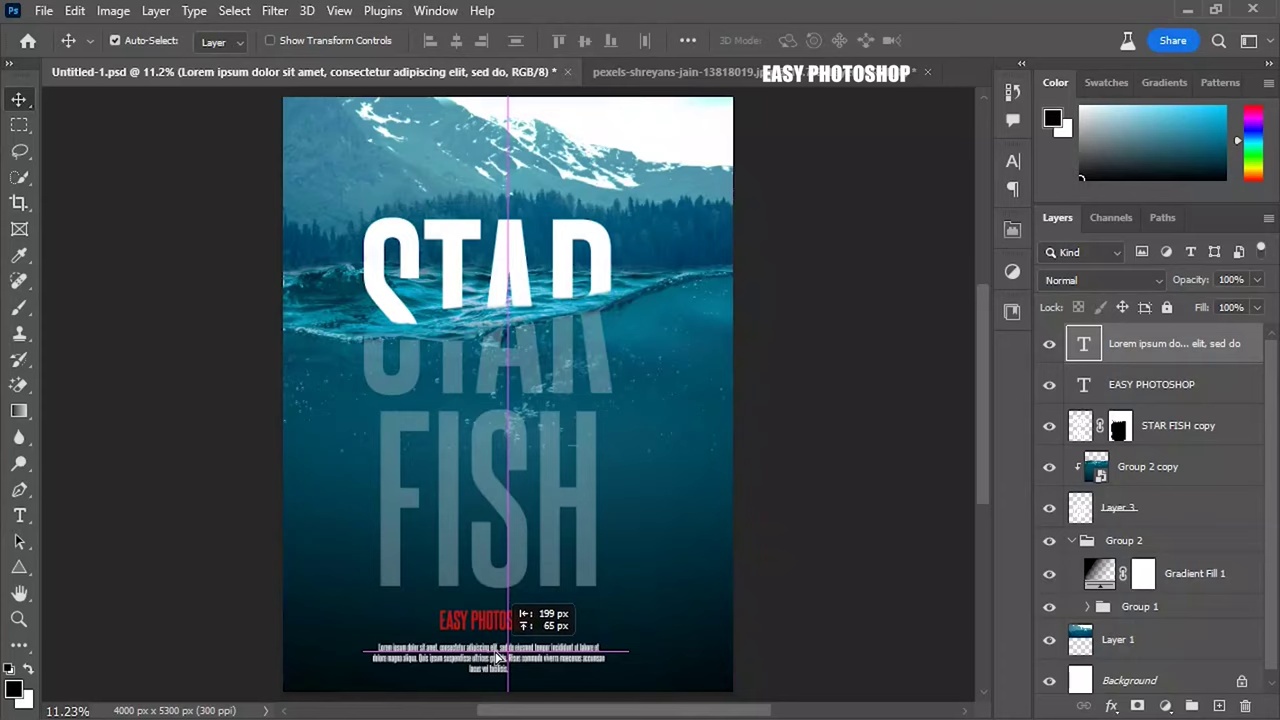
pyautogui.moveTo(497, 657); pyautogui.dragTo(497, 657)
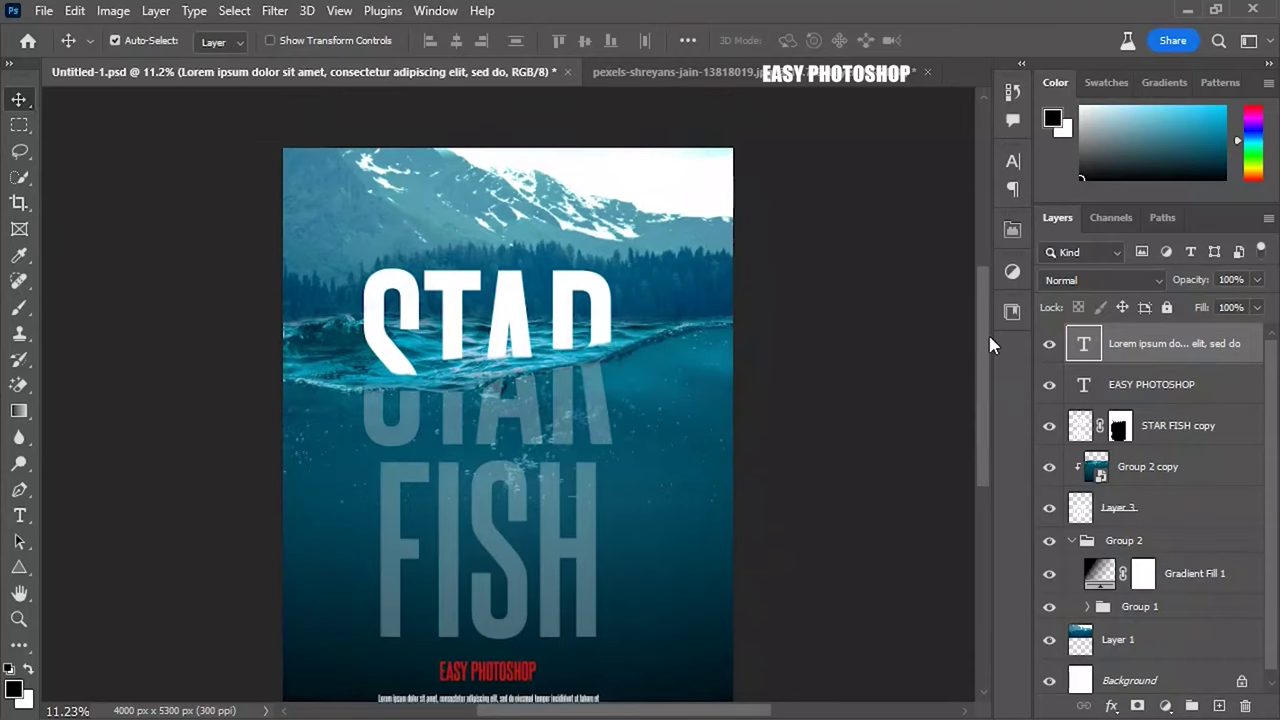
pyautogui.moveTo(977, 358); pyautogui.dragTo(990, 340)
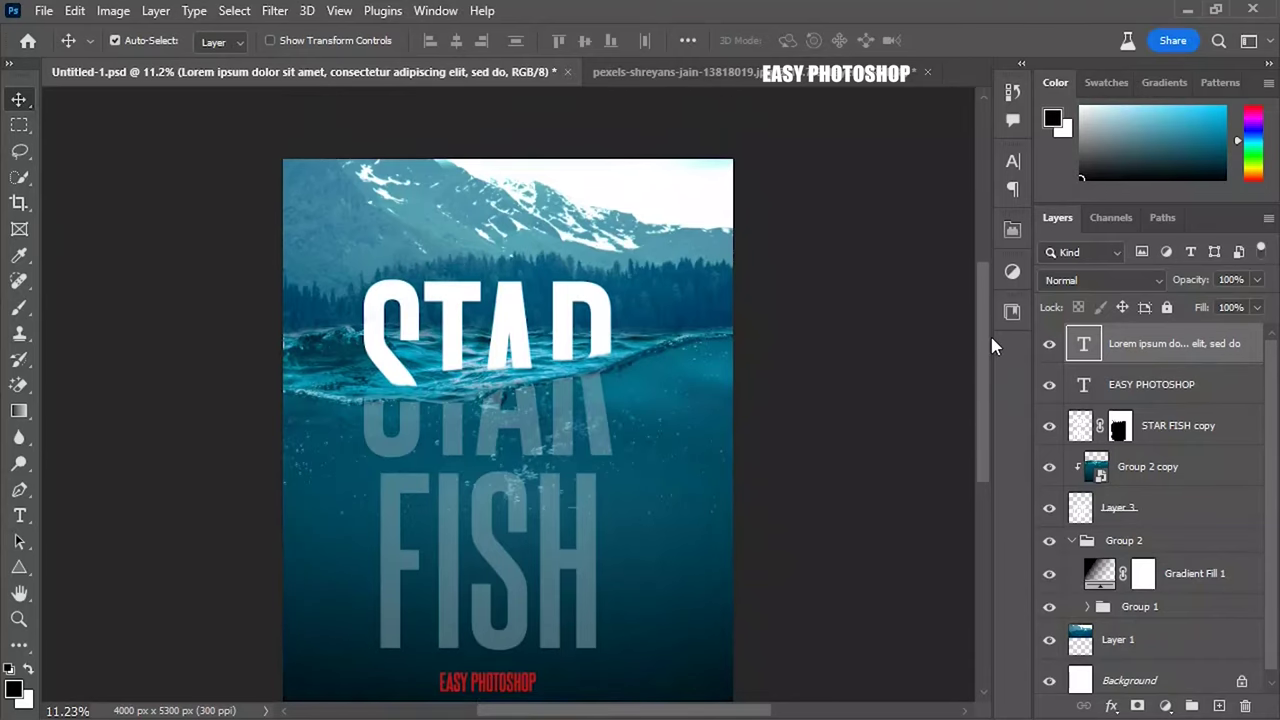
# Add a 206 pt text layer at the poster top and colour it black.
pyautogui.click(19, 515)
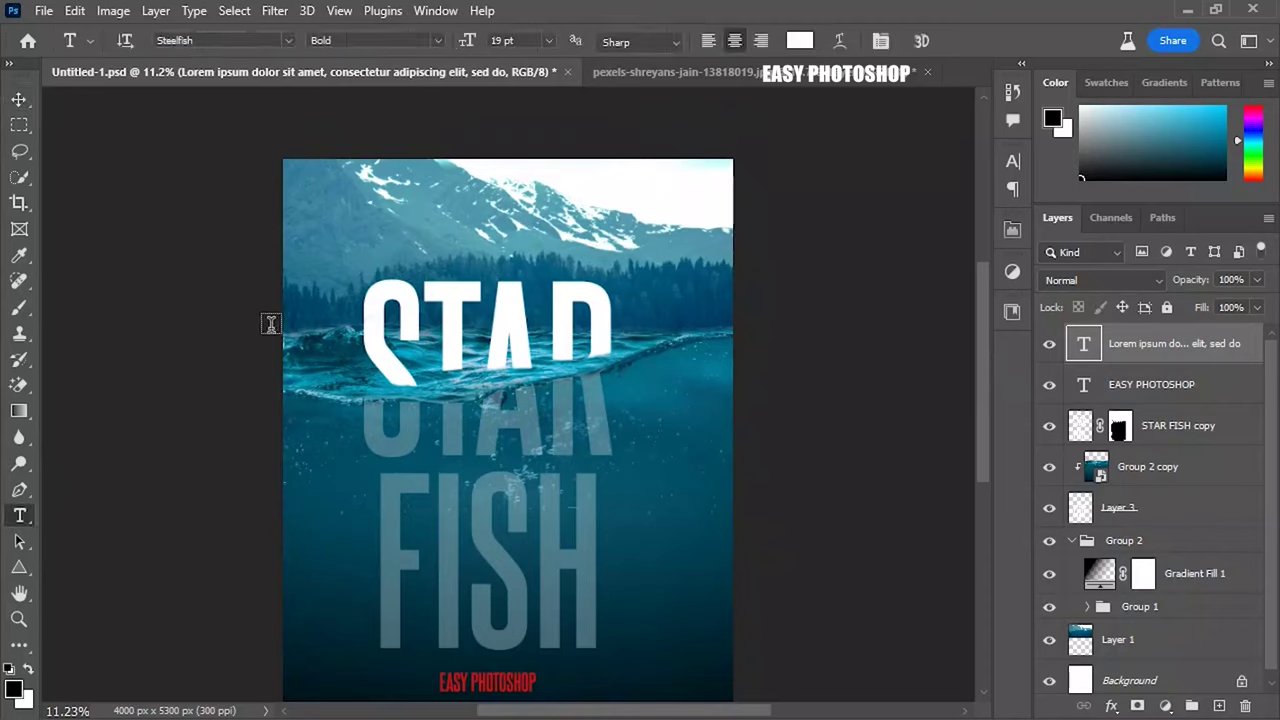
pyautogui.click(397, 188)
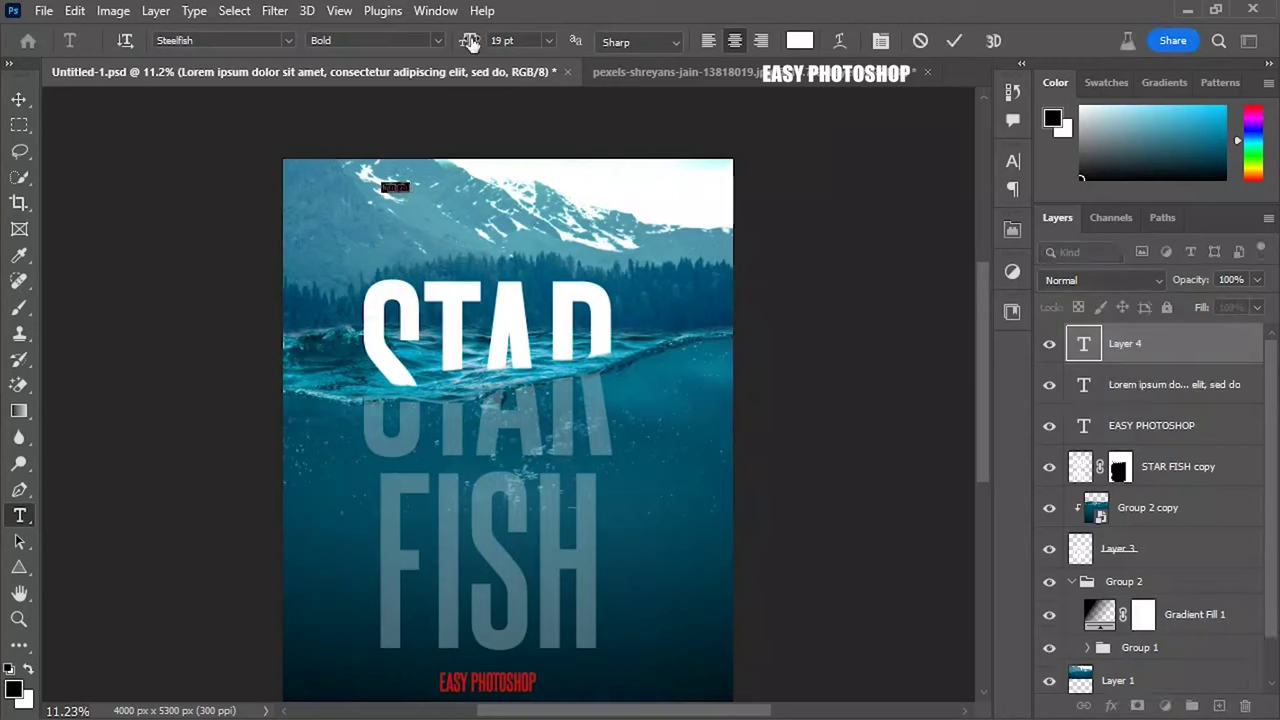
pyautogui.moveTo(467, 40); pyautogui.dragTo(652, 40)
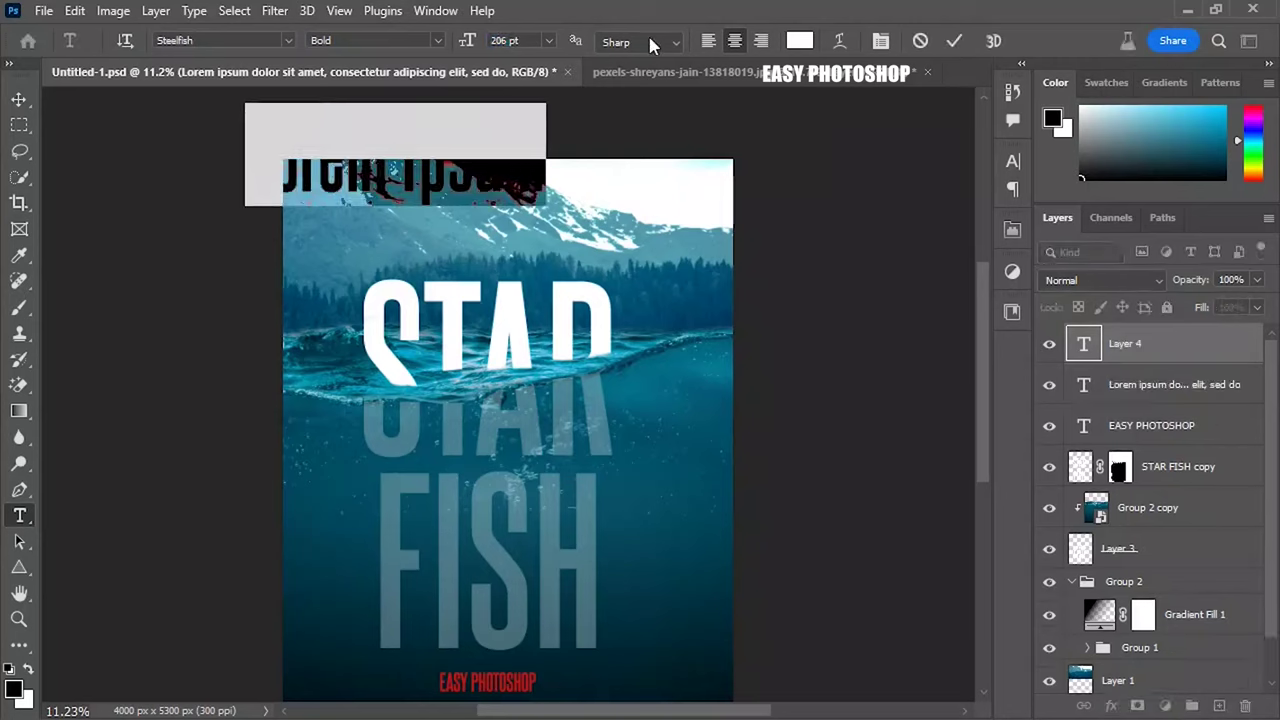
pyautogui.click(19, 99)
pyautogui.moveTo(432, 192); pyautogui.dragTo(535, 218)
pyautogui.doubleClick(1082, 345)
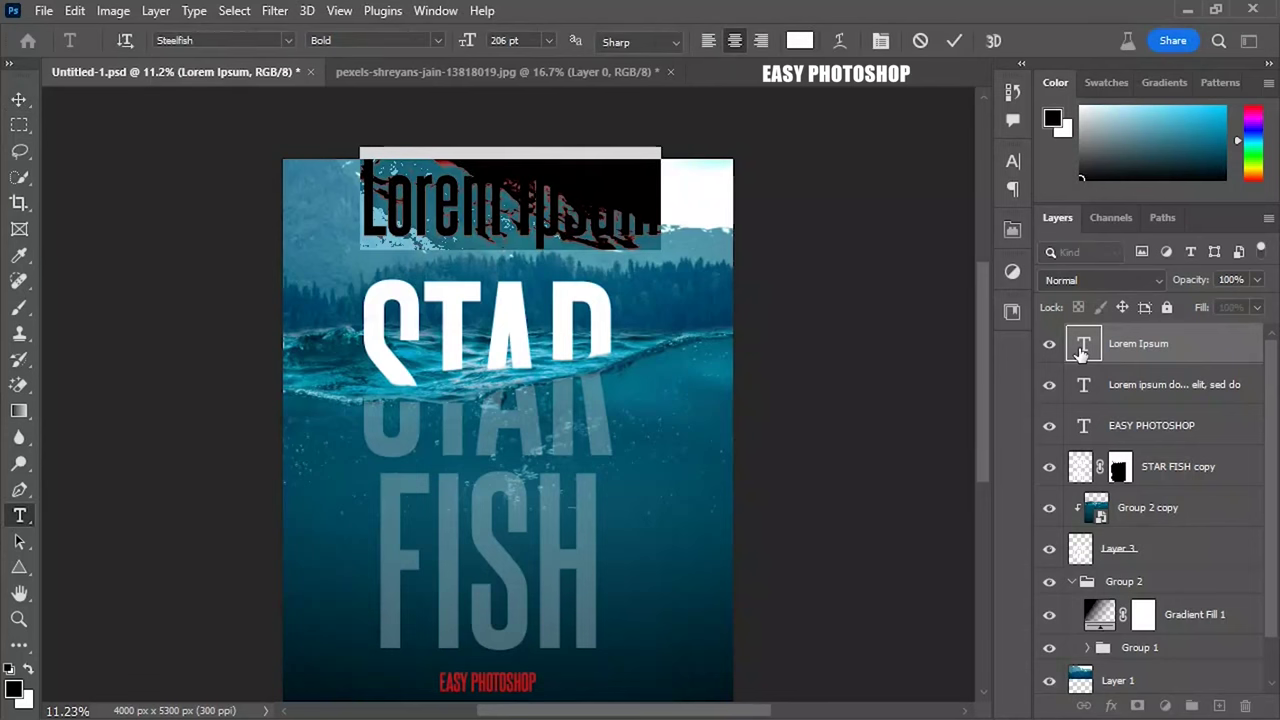
pyautogui.click(799, 40)
pyautogui.moveTo(829, 206); pyautogui.dragTo(736, 427)
pyautogui.click(1157, 150)
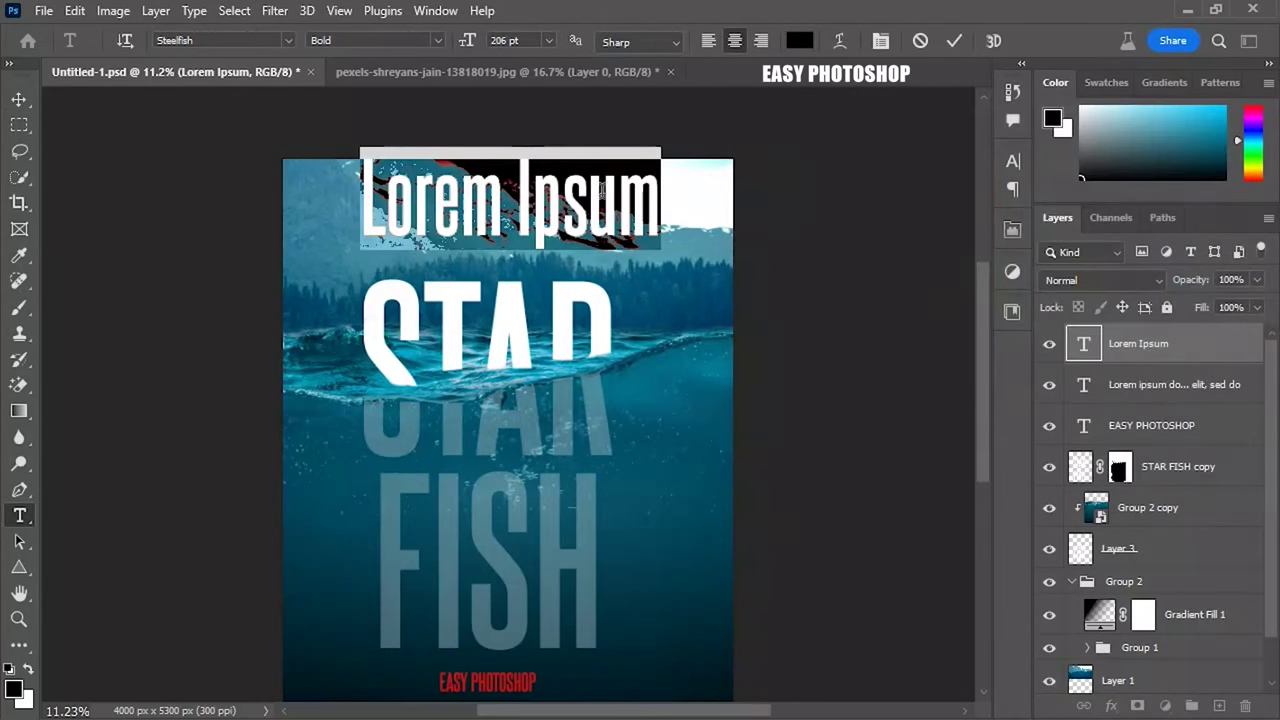
# Replace the placeholder with WATER LIFE and commit the heading.
pyautogui.click(649, 186)
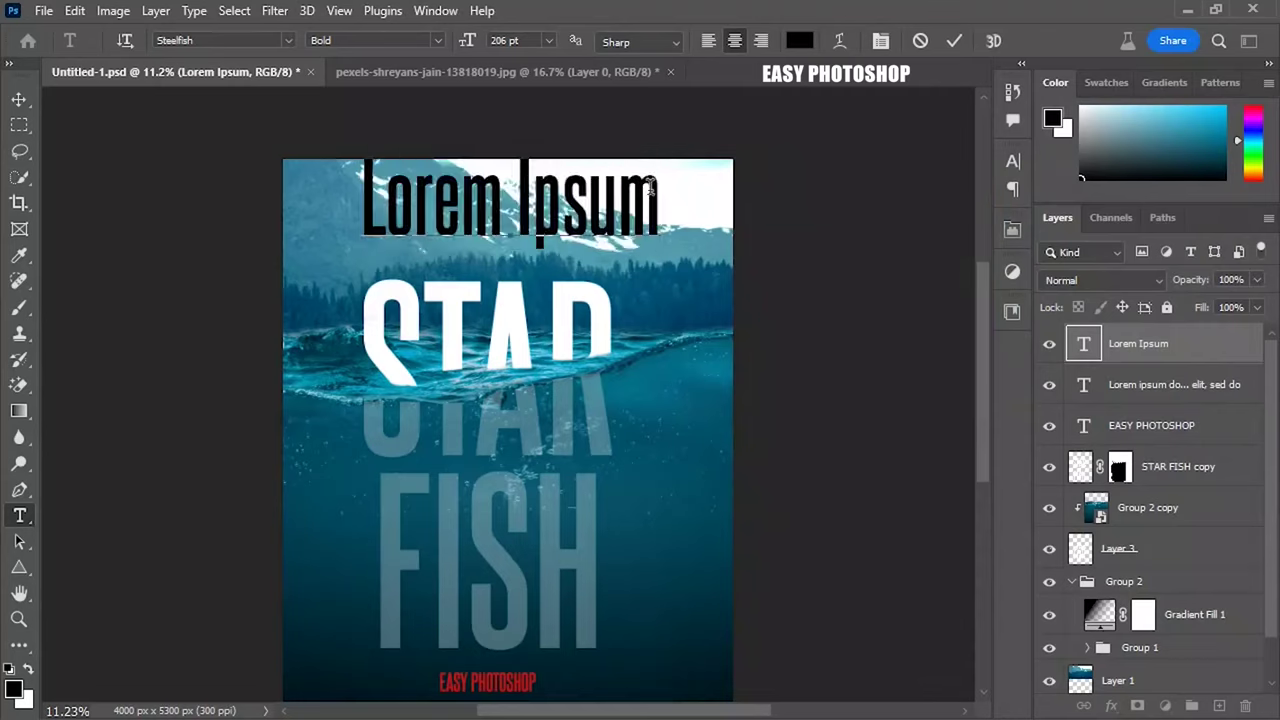
pyautogui.press('BackSpace')
pyautogui.press('BackSpace')
pyautogui.press('BackSpace')
pyautogui.press('BackSpace')
pyautogui.press('BackSpace')
pyautogui.press('BackSpace')
pyautogui.press('BackSpace')
pyautogui.press('BackSpace')
pyautogui.press('BackSpace')
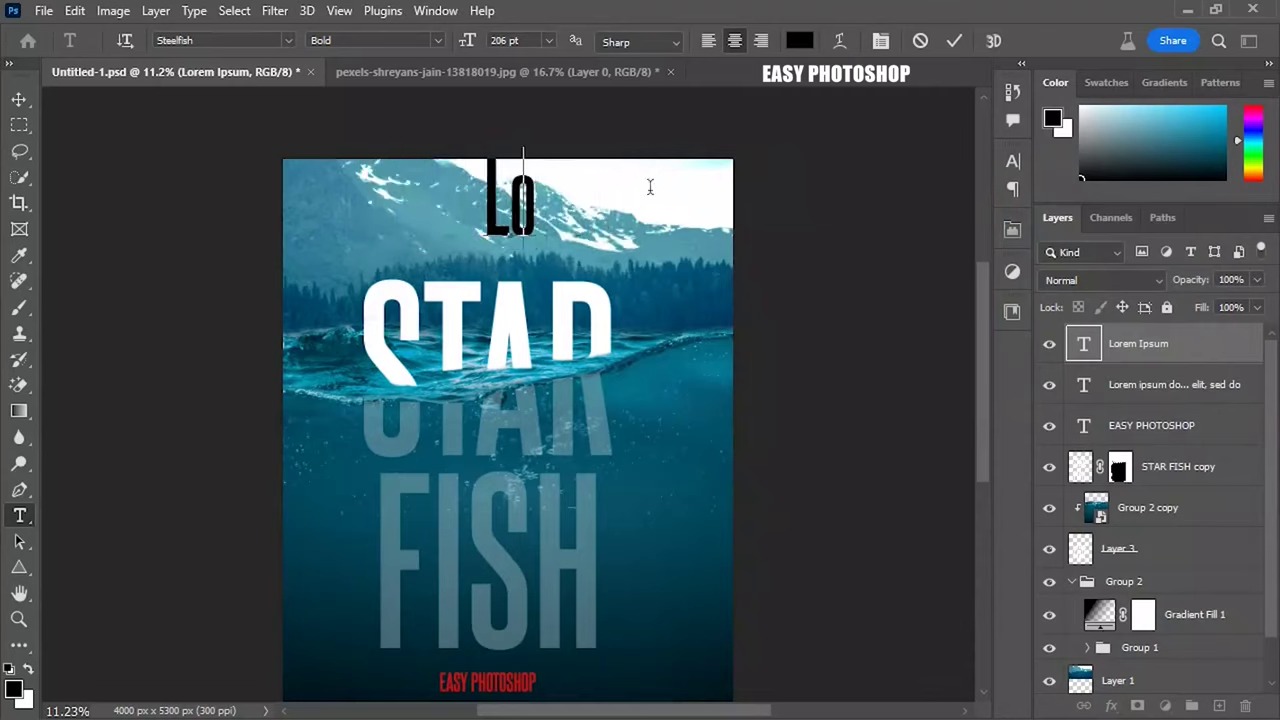
pyautogui.press('BackSpace')
pyautogui.press('BackSpace')
pyautogui.write('W')
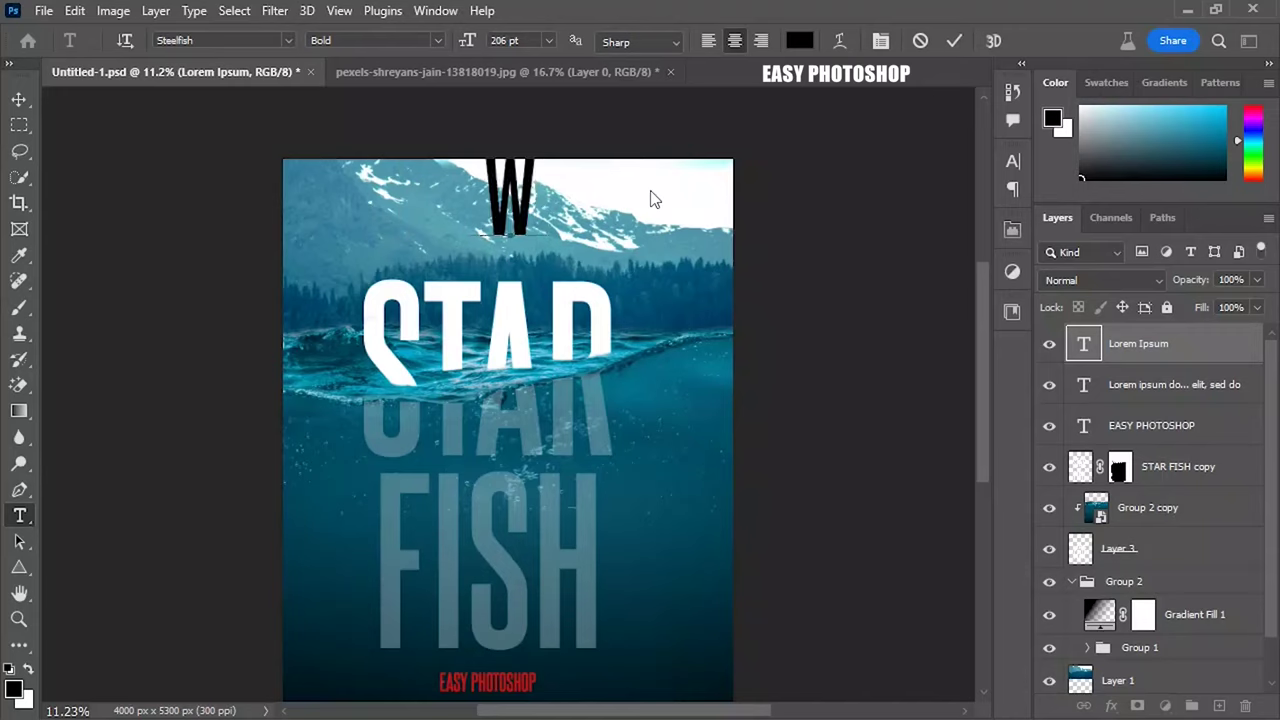
pyautogui.write('ATER')
pyautogui.hotkey('ctrl', 'Return')
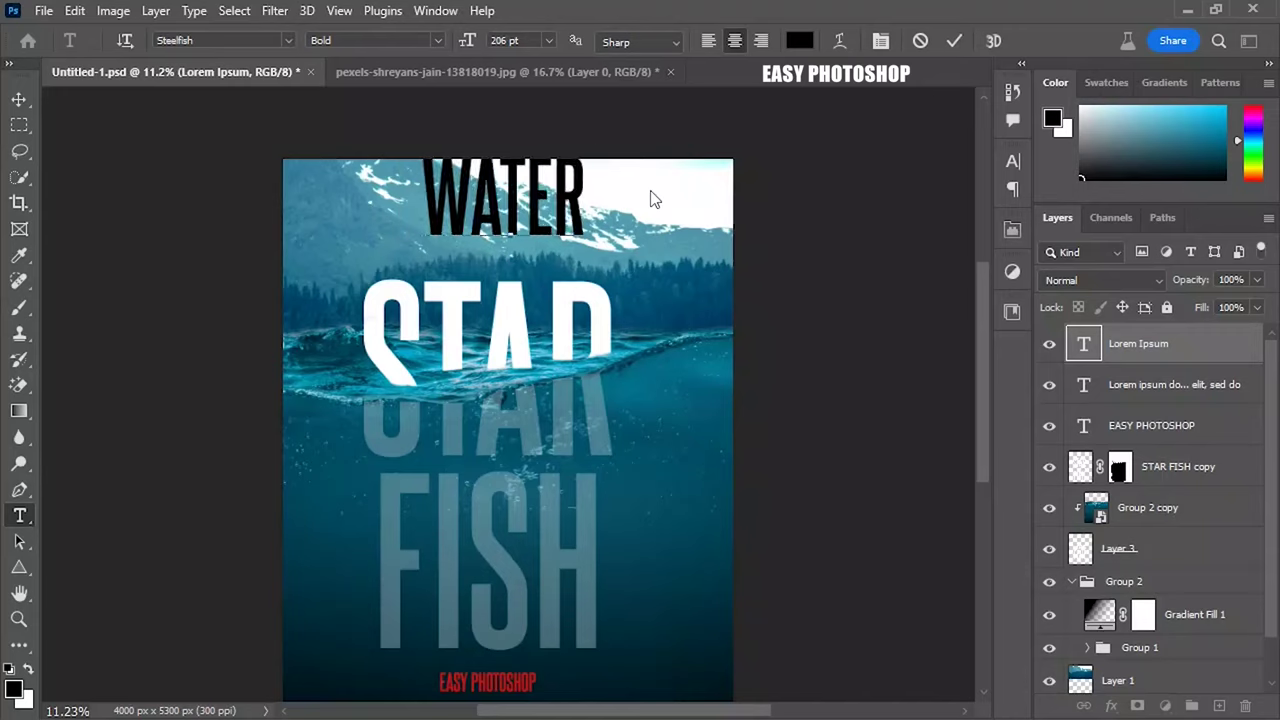
pyautogui.write(' LIFE')
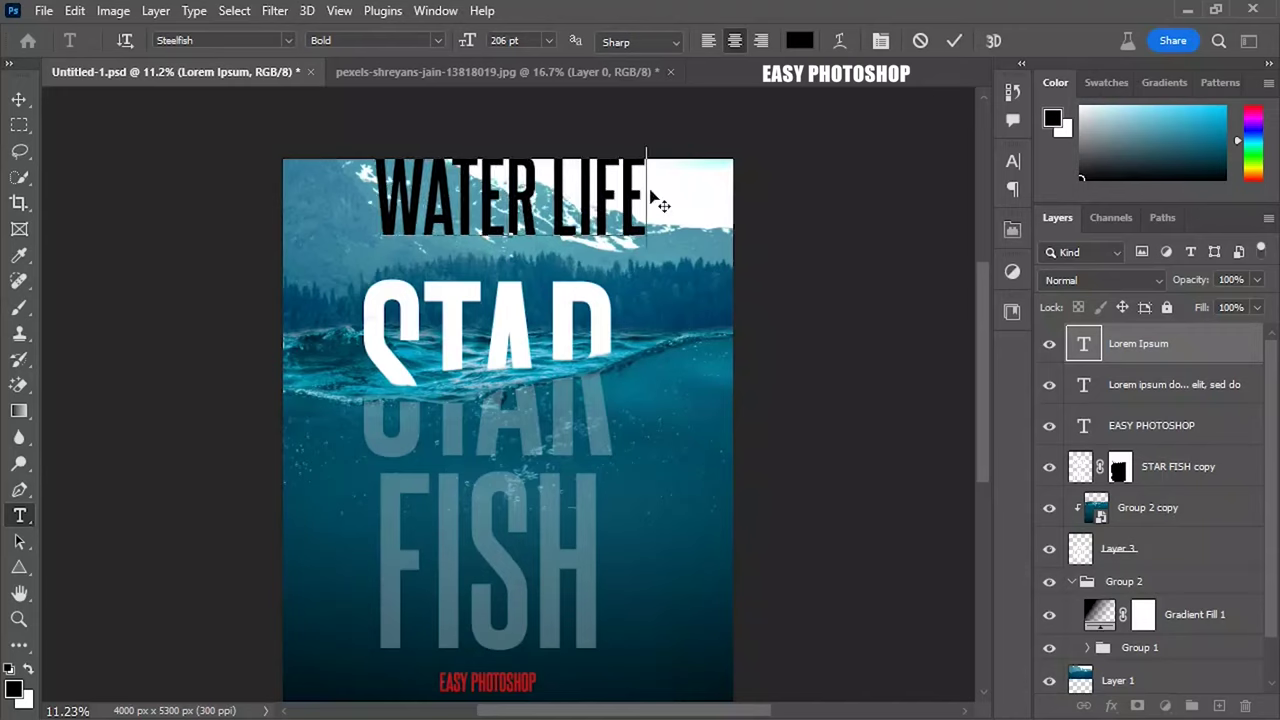
pyautogui.hotkey('ctrl', 'Return')
pyautogui.doubleClick(1084, 343)
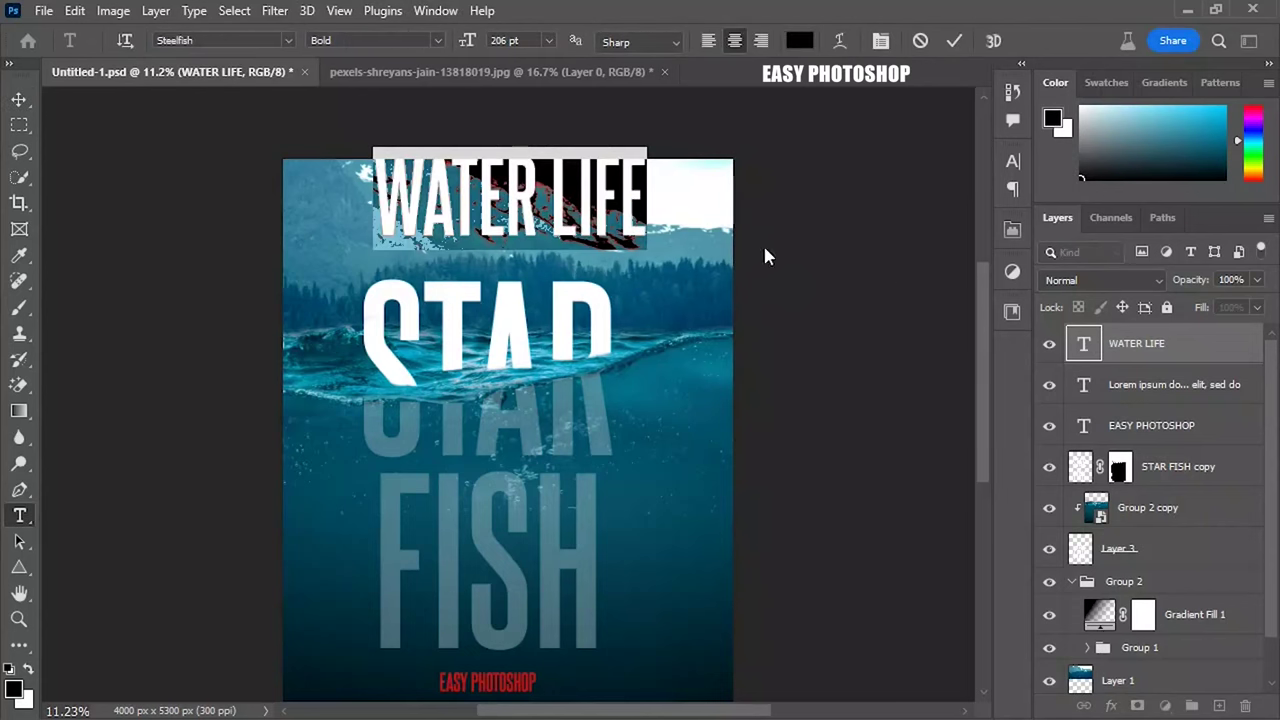
# Change the WATER LIFE heading's font to Calibri.
pyautogui.click(288, 41)
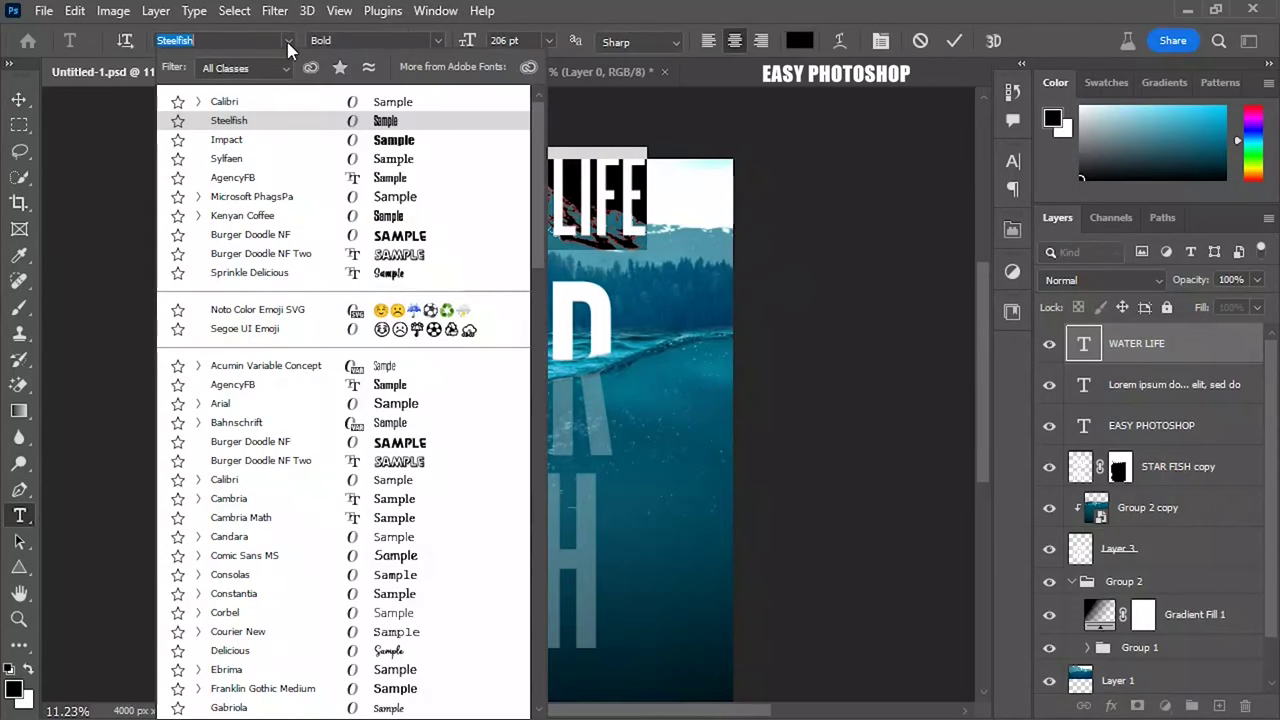
pyautogui.click(247, 100)
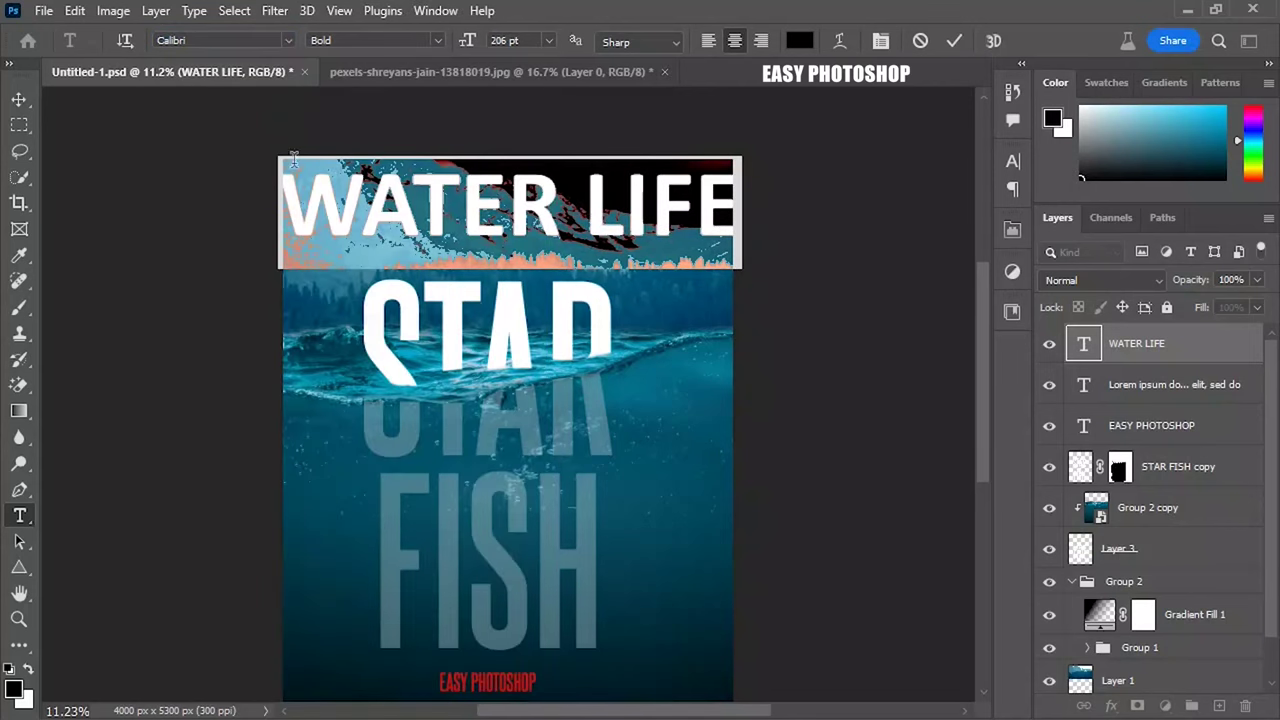
pyautogui.click(1155, 355)
# Scale the WATER LIFE heading down to about 58% with Free Transform.
pyautogui.press('v')
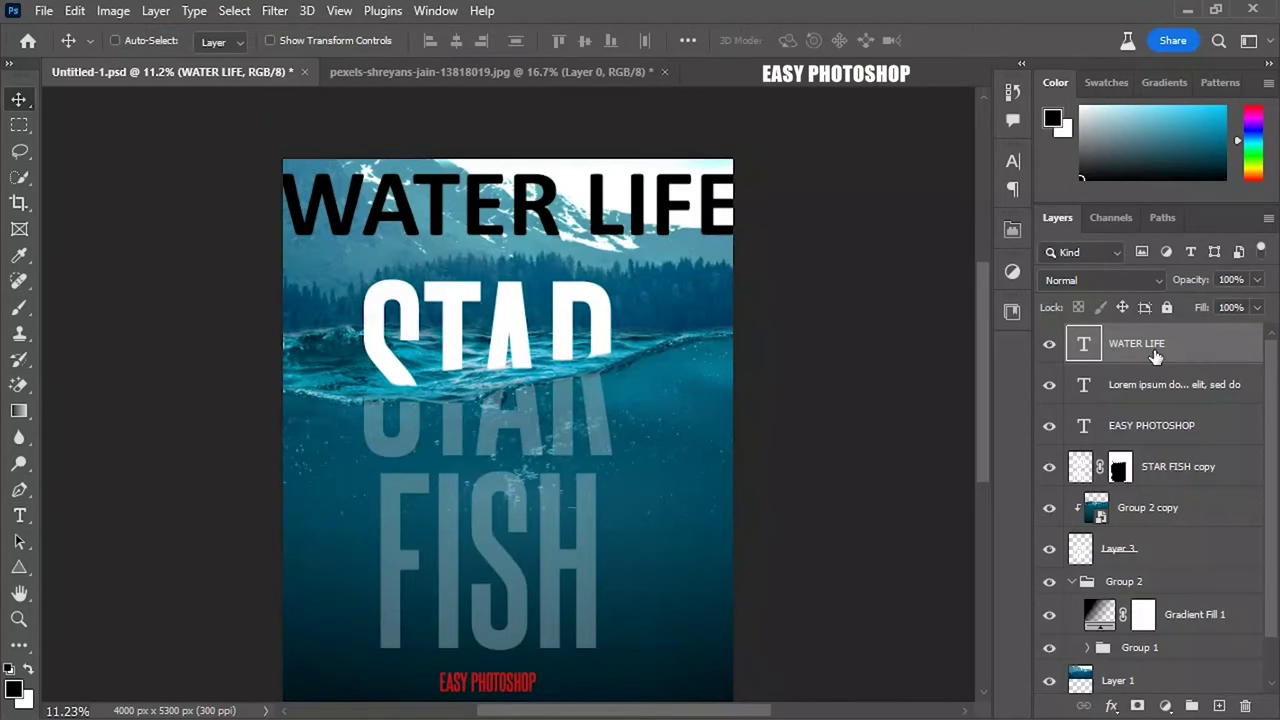
pyautogui.hotkey('ctrl', 't')
pyautogui.moveTo(726, 262)
pyautogui.mouseDown()
pyautogui.moveTo(455, 183)
pyautogui.moveTo(556, 217)
pyautogui.moveTo(647, 216)
pyautogui.moveTo(600, 206)
pyautogui.mouseUp()
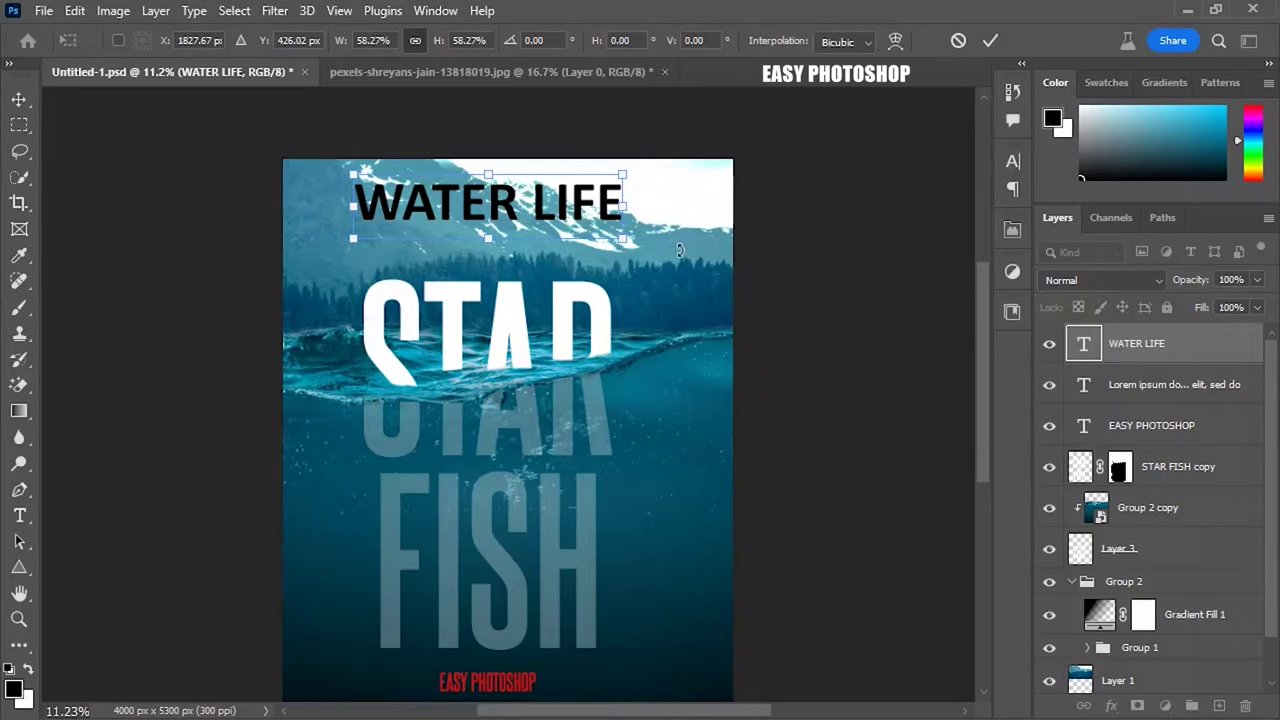
pyautogui.press('Return')
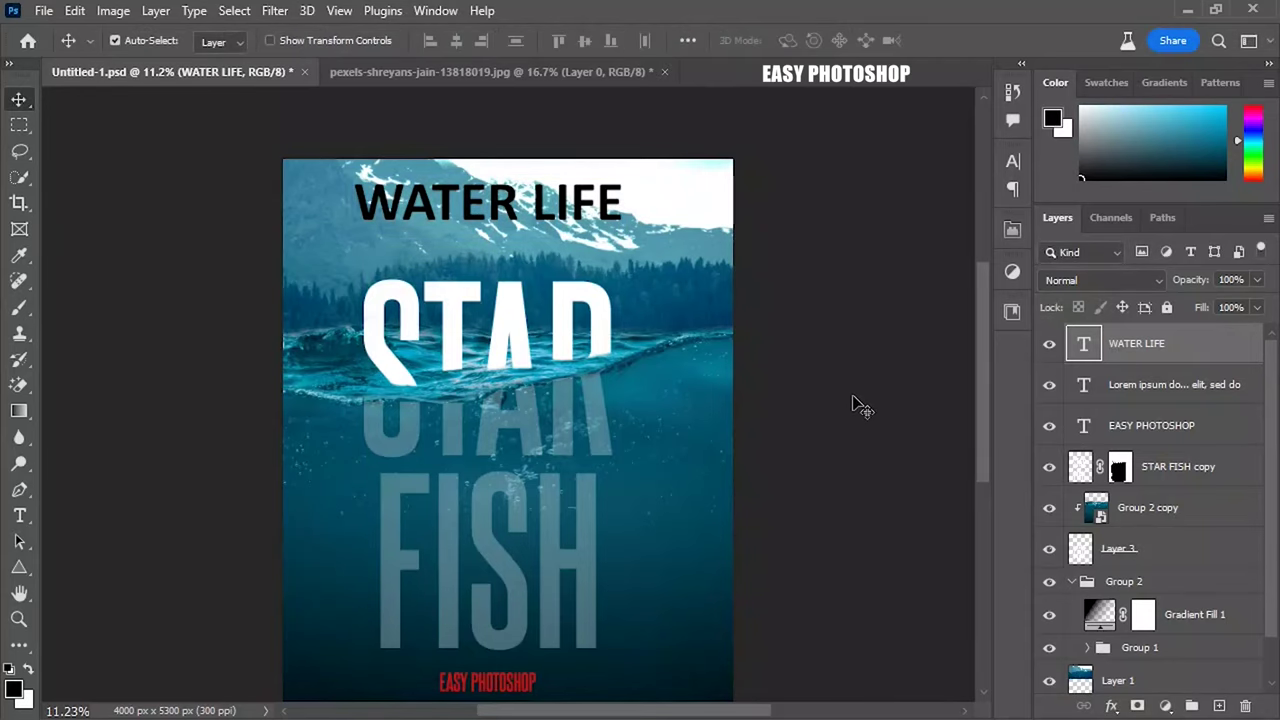
pyautogui.scroll(-2, 506, 494)
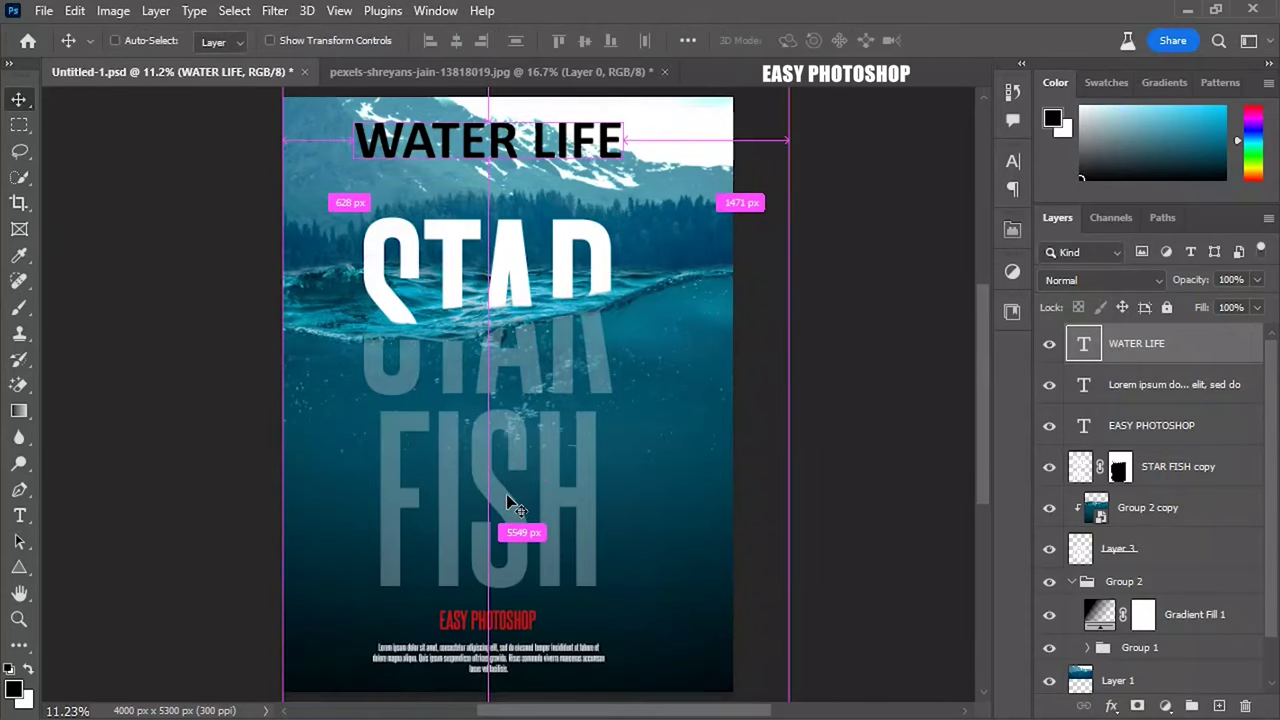